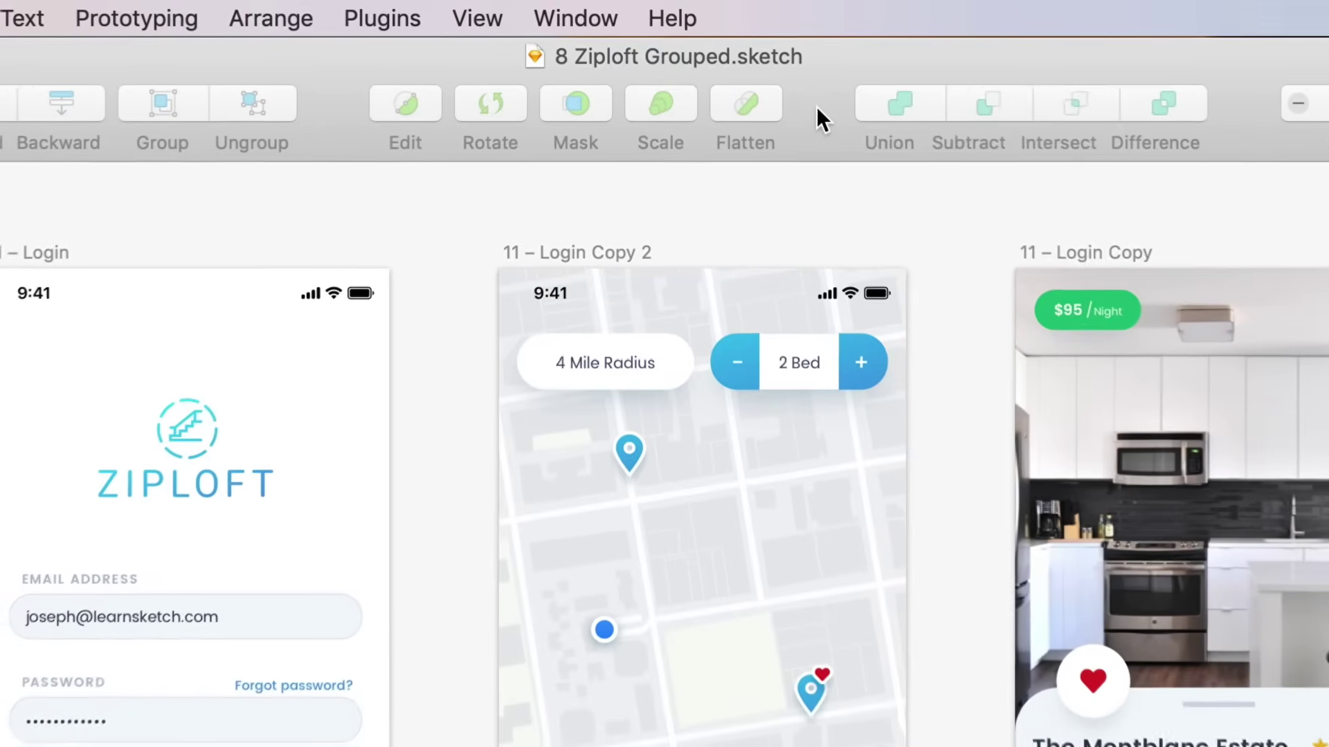
Customize the toolbar by restoring the default set of items, keeping the Icon and Text display
{"action": "right_click", "coordinate": [816, 107]}
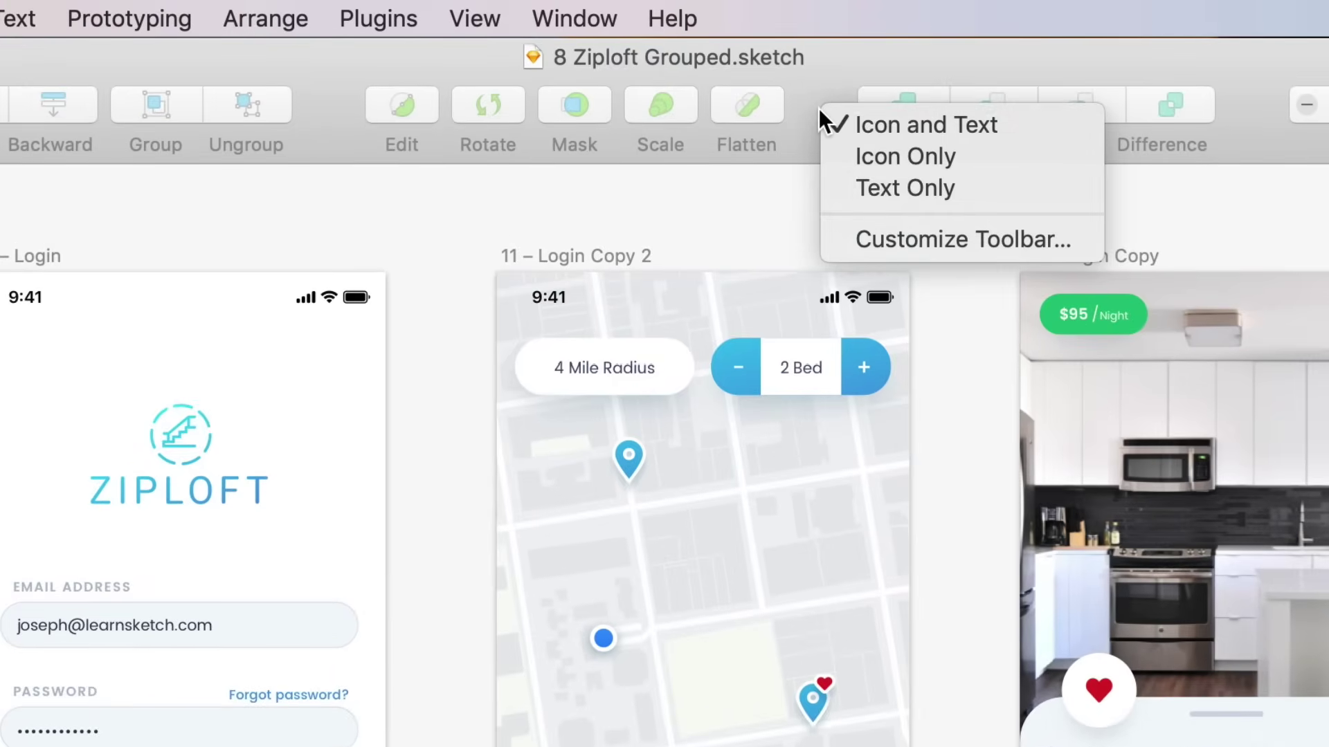
{"action": "left_click", "coordinate": [970, 236]}
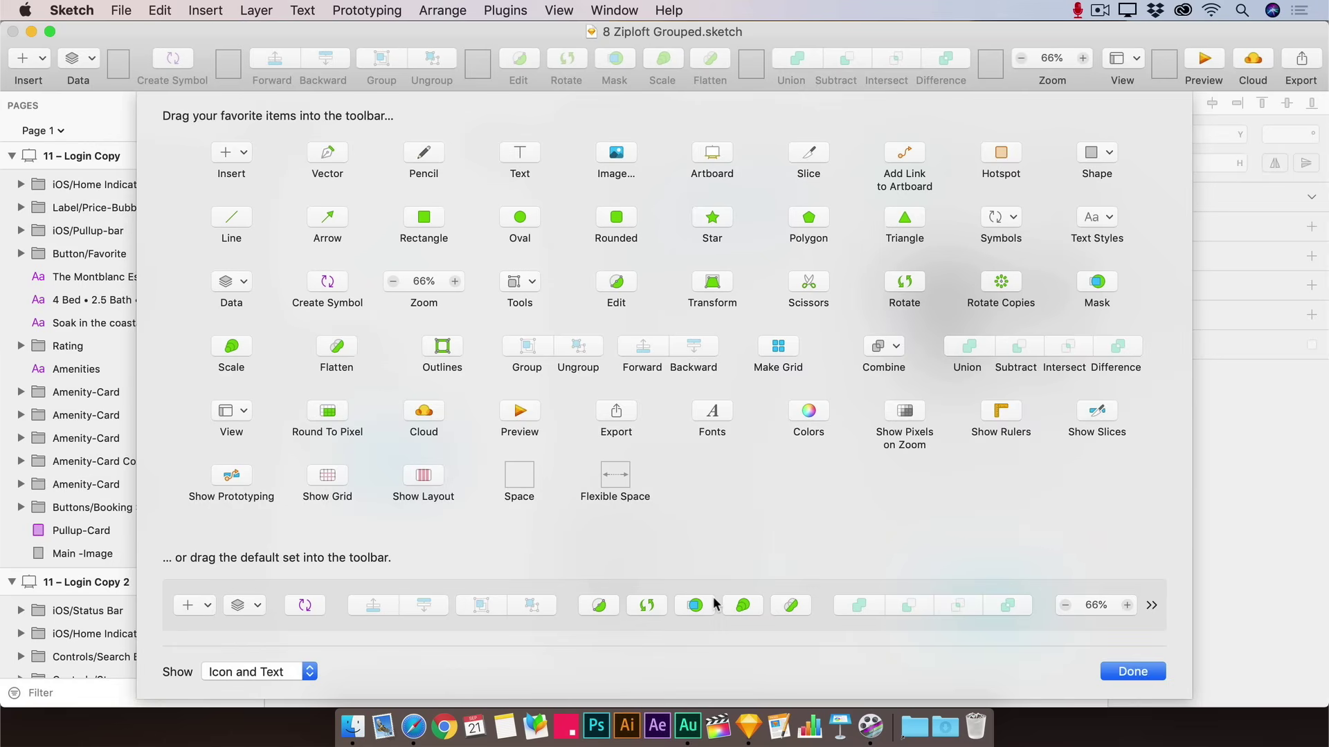
{"action": "left_click_drag", "start_coordinate": [716, 604], "coordinate": [739, 61]}
{"action": "left_click", "coordinate": [1128, 673]}
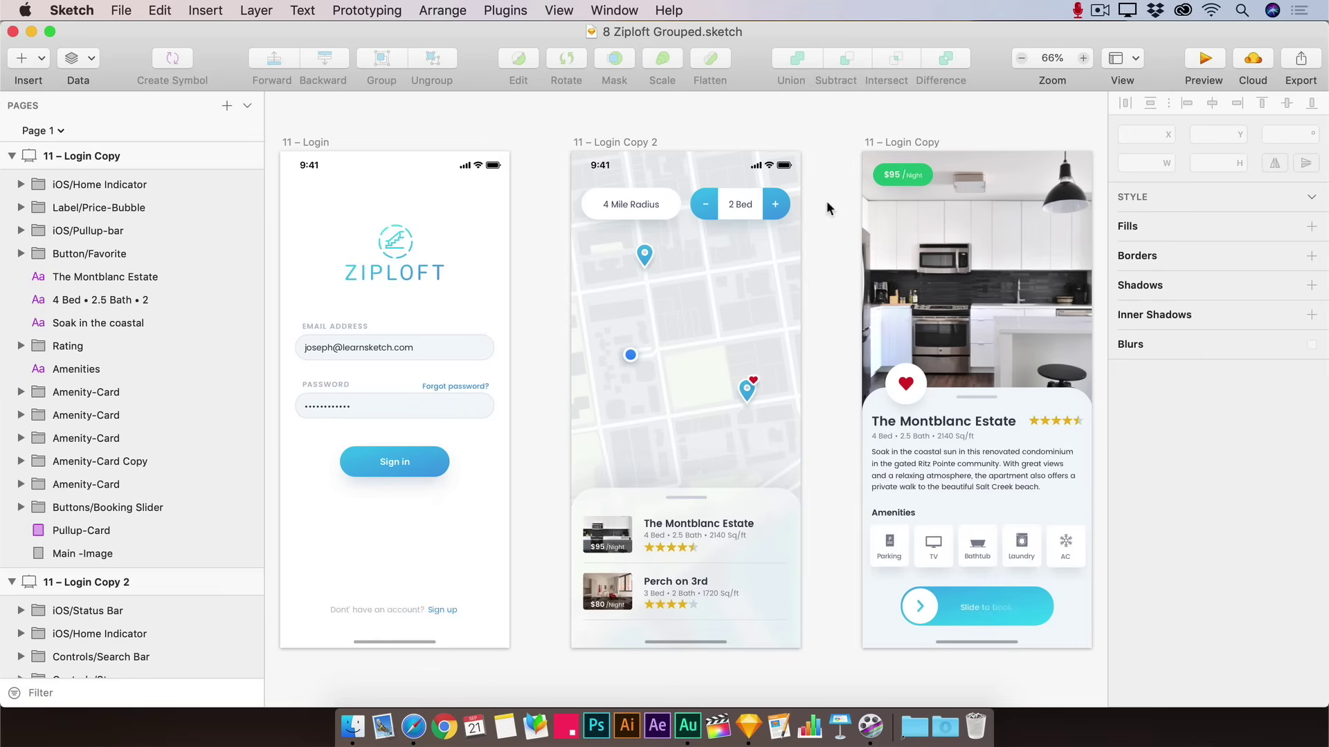
{"action": "left_click", "coordinate": [572, 9]}
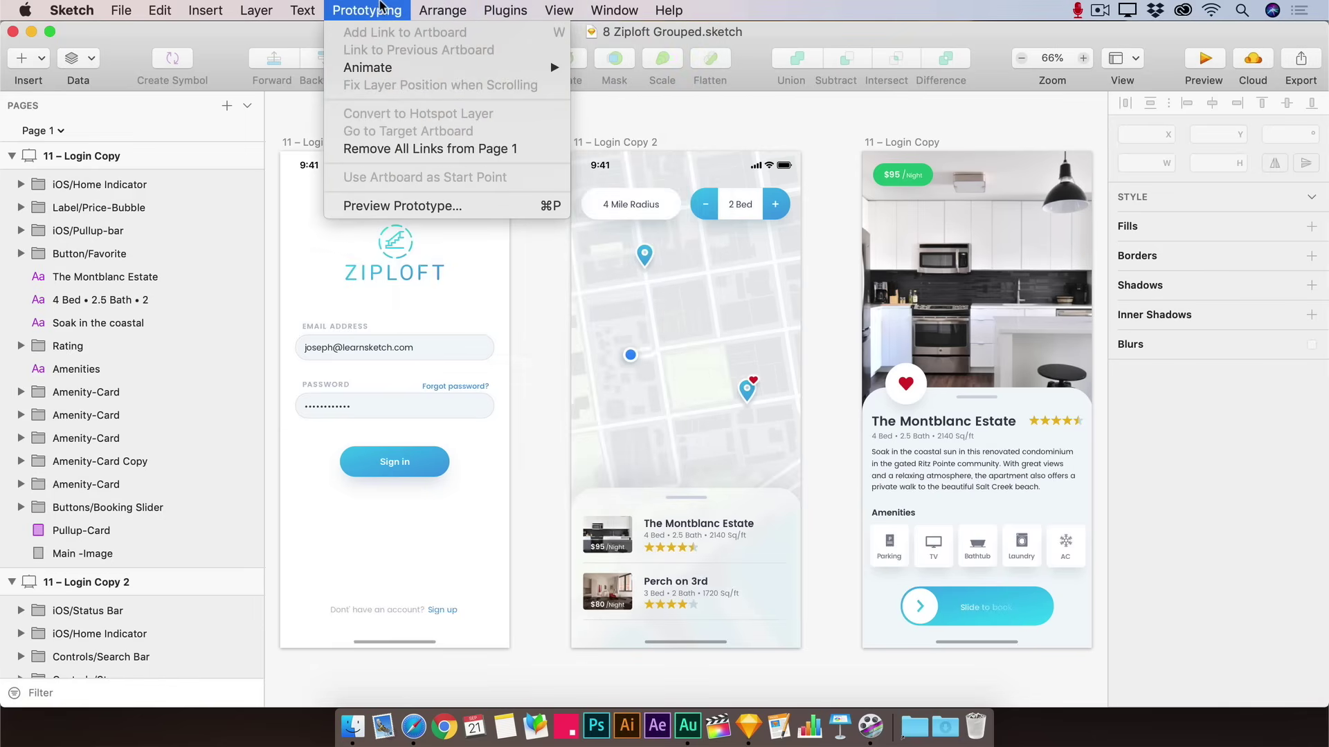
{"action": "mouse_move", "coordinate": [265, 7]}
{"action": "mouse_move", "coordinate": [217, 7]}
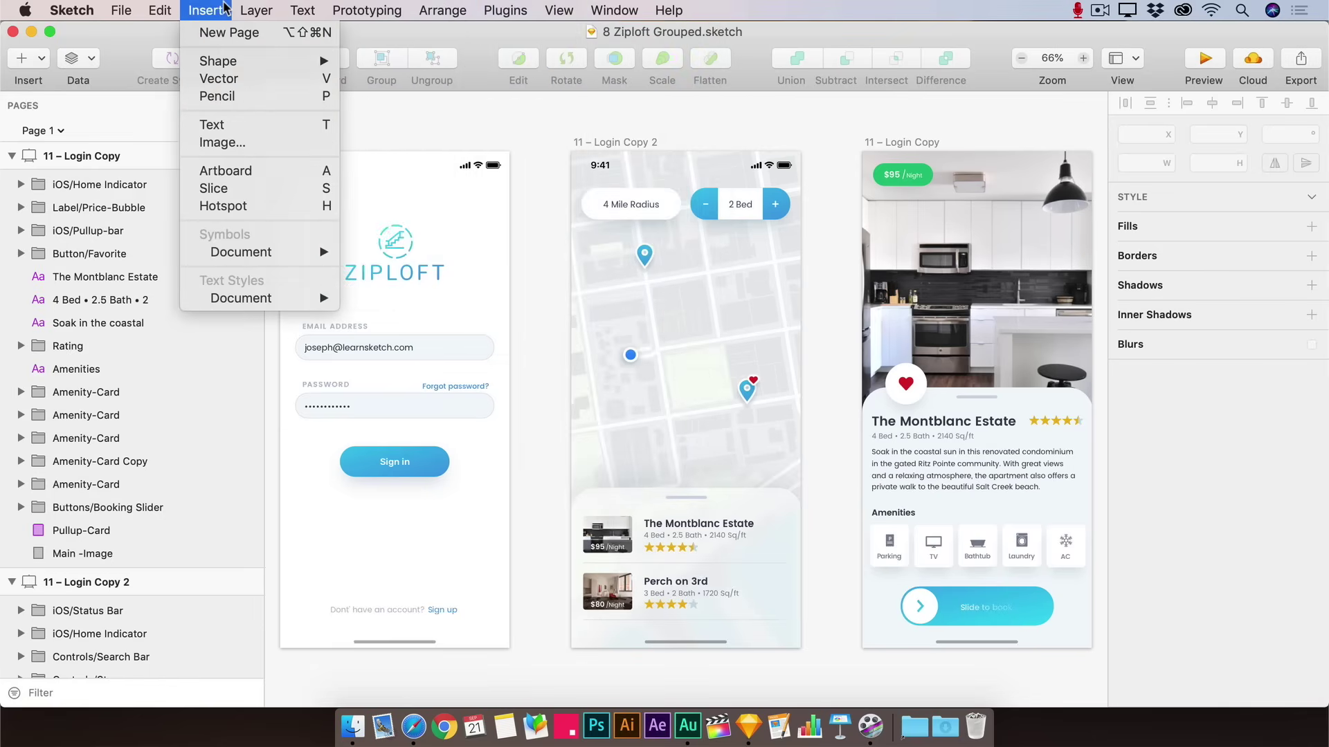
{"action": "left_click", "coordinate": [226, 8]}
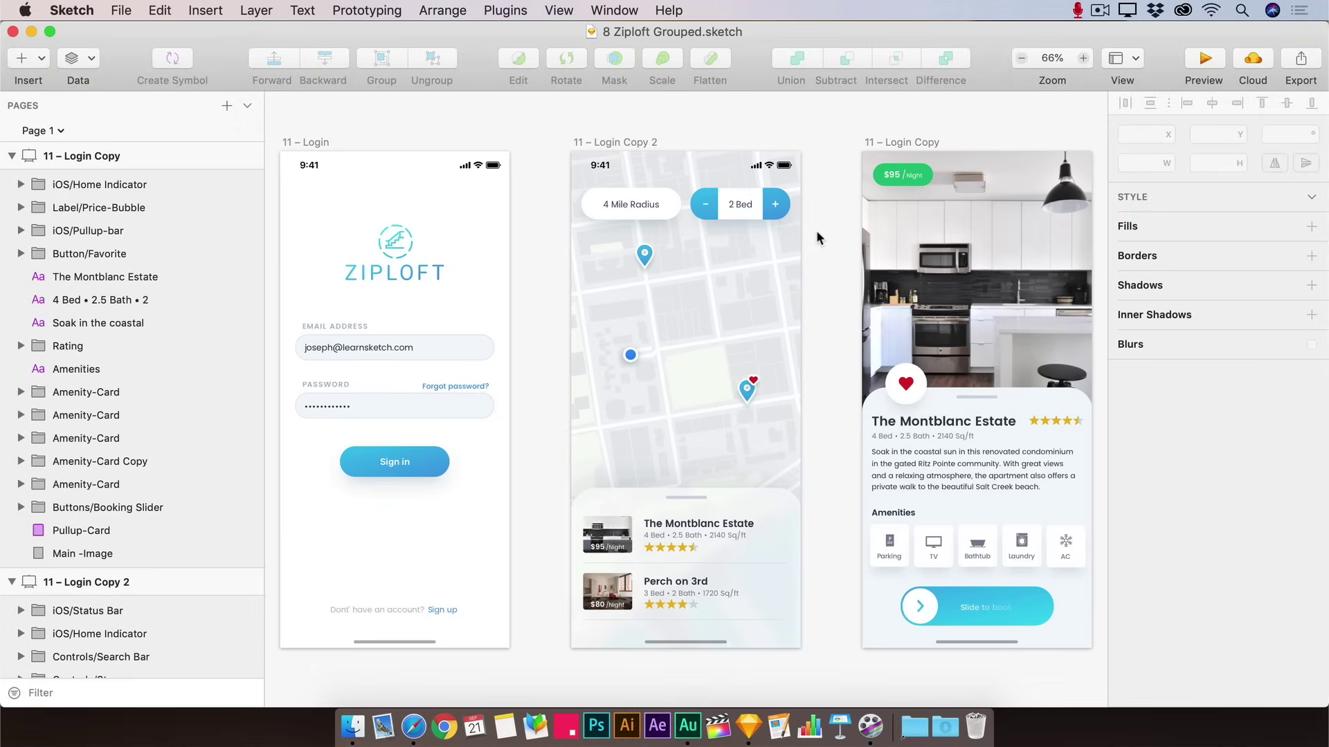
{"action": "scroll", "coordinate": [817, 237], "scroll_direction": "up", "scroll_amount": 1}
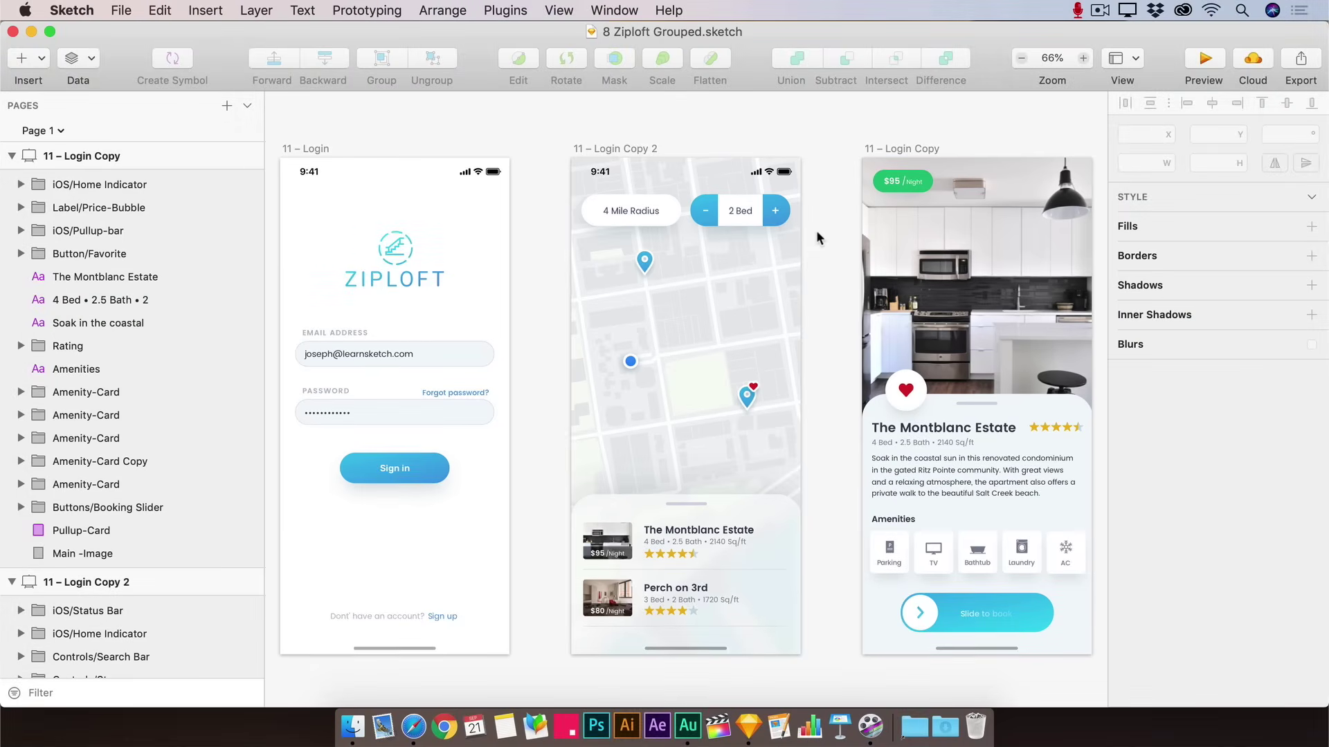
{"action": "scroll", "coordinate": [816, 238], "scroll_direction": "down", "scroll_amount": 1}
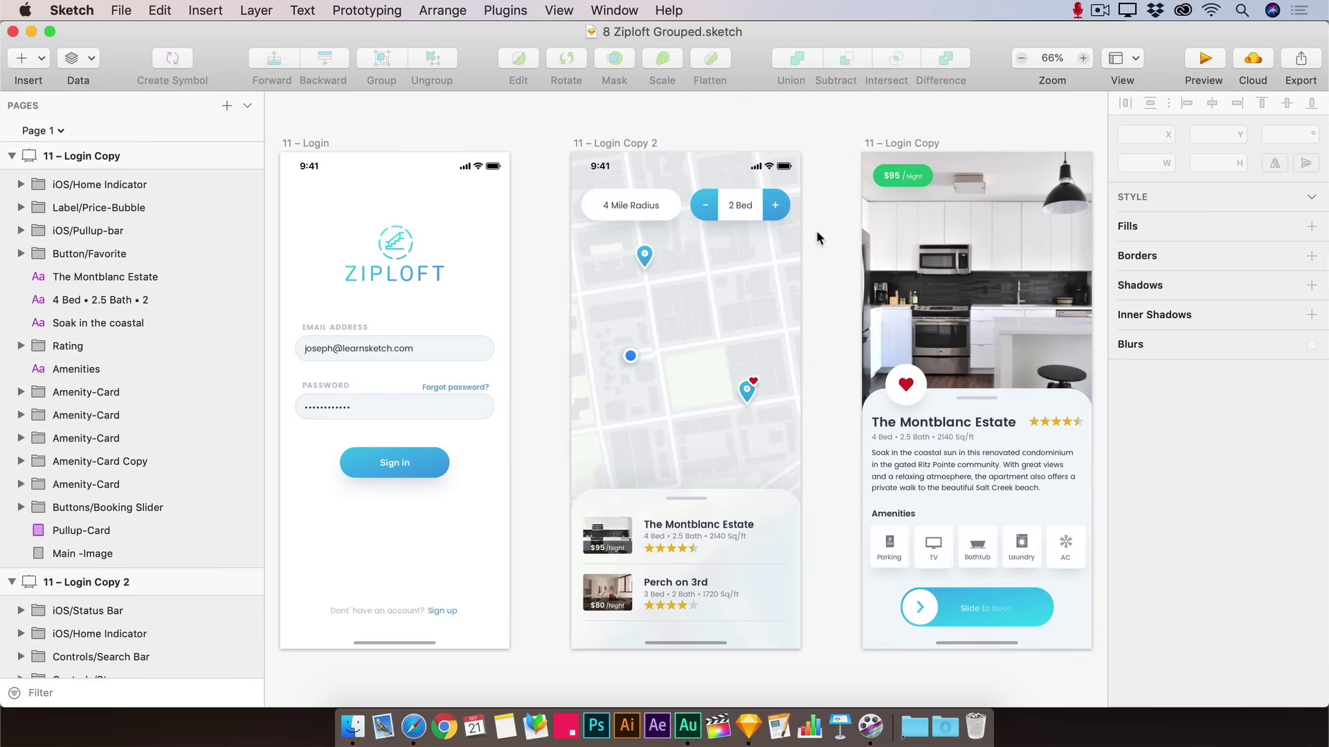
{"action": "scroll", "coordinate": [817, 232], "scroll_direction": "left", "scroll_amount": 1}
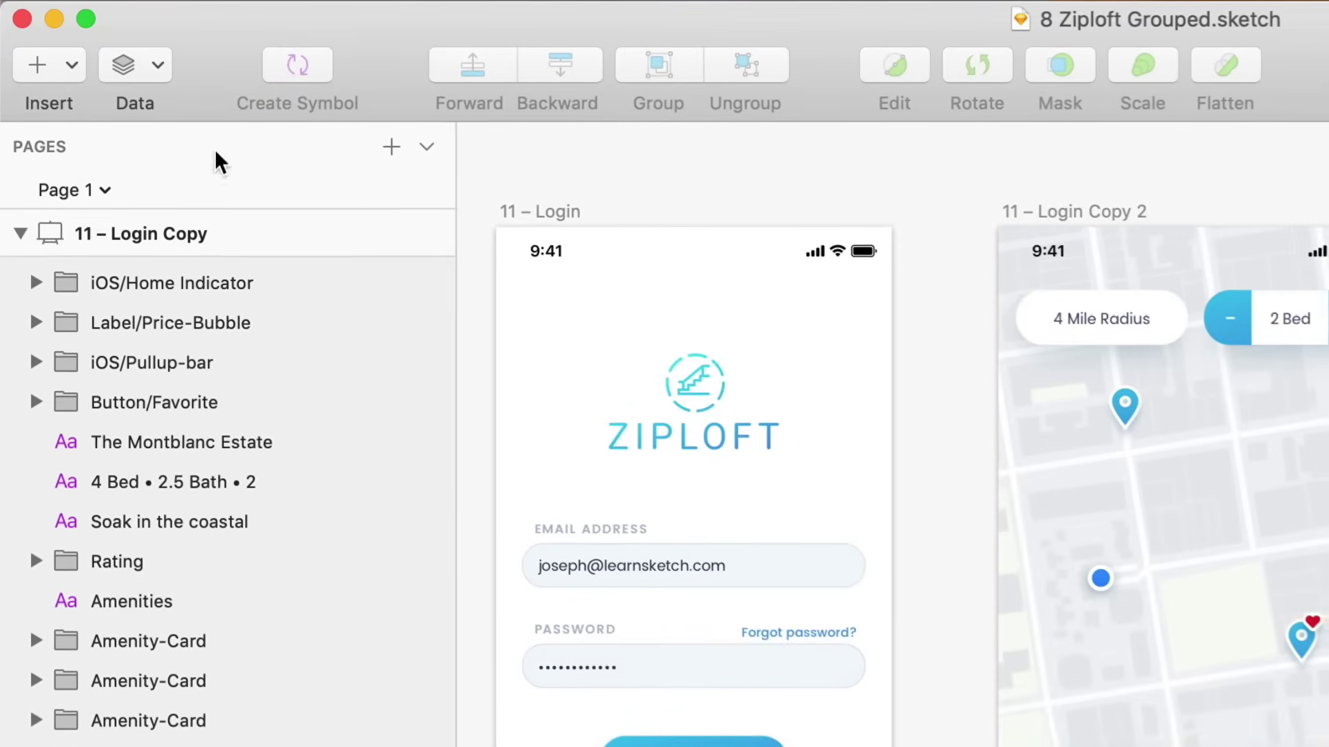
Check the page selector with Page 1 and expand the collapsed pages list
{"action": "left_click", "coordinate": [107, 192]}
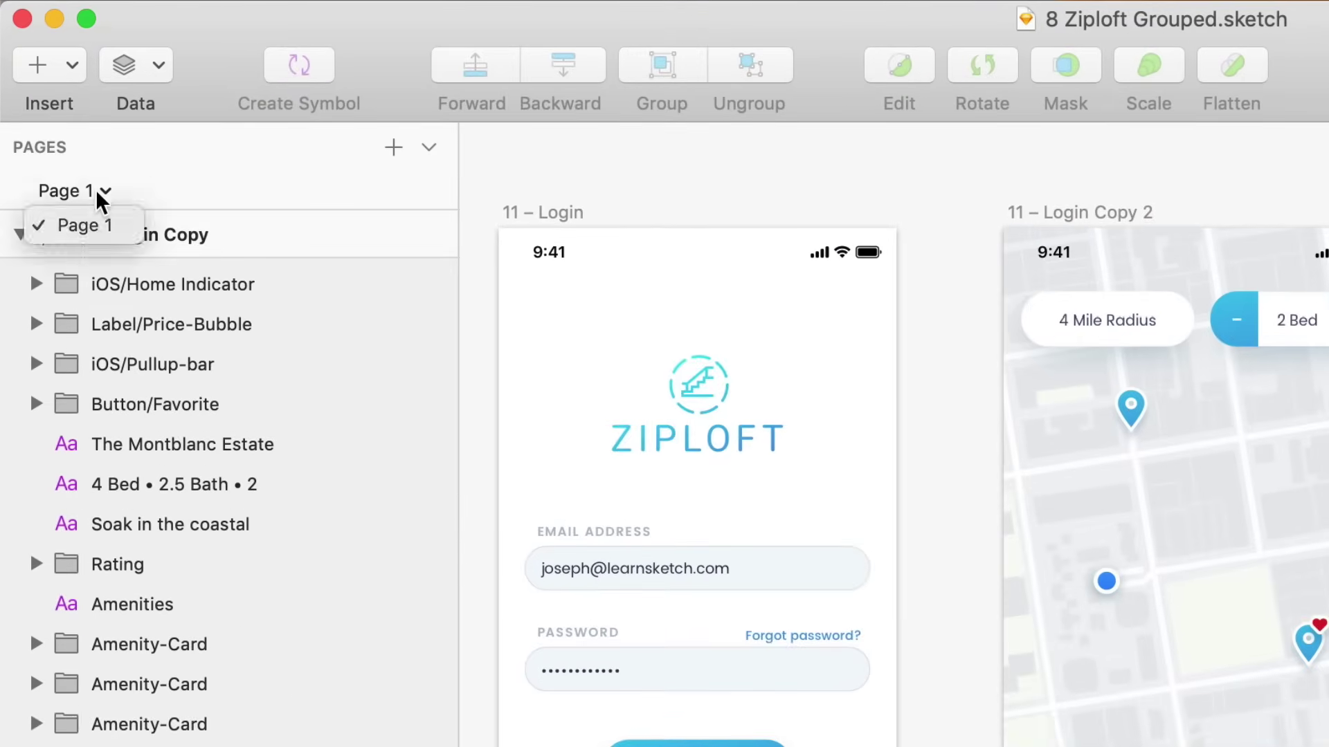
{"action": "left_click", "coordinate": [129, 231]}
{"action": "left_click", "coordinate": [429, 150]}
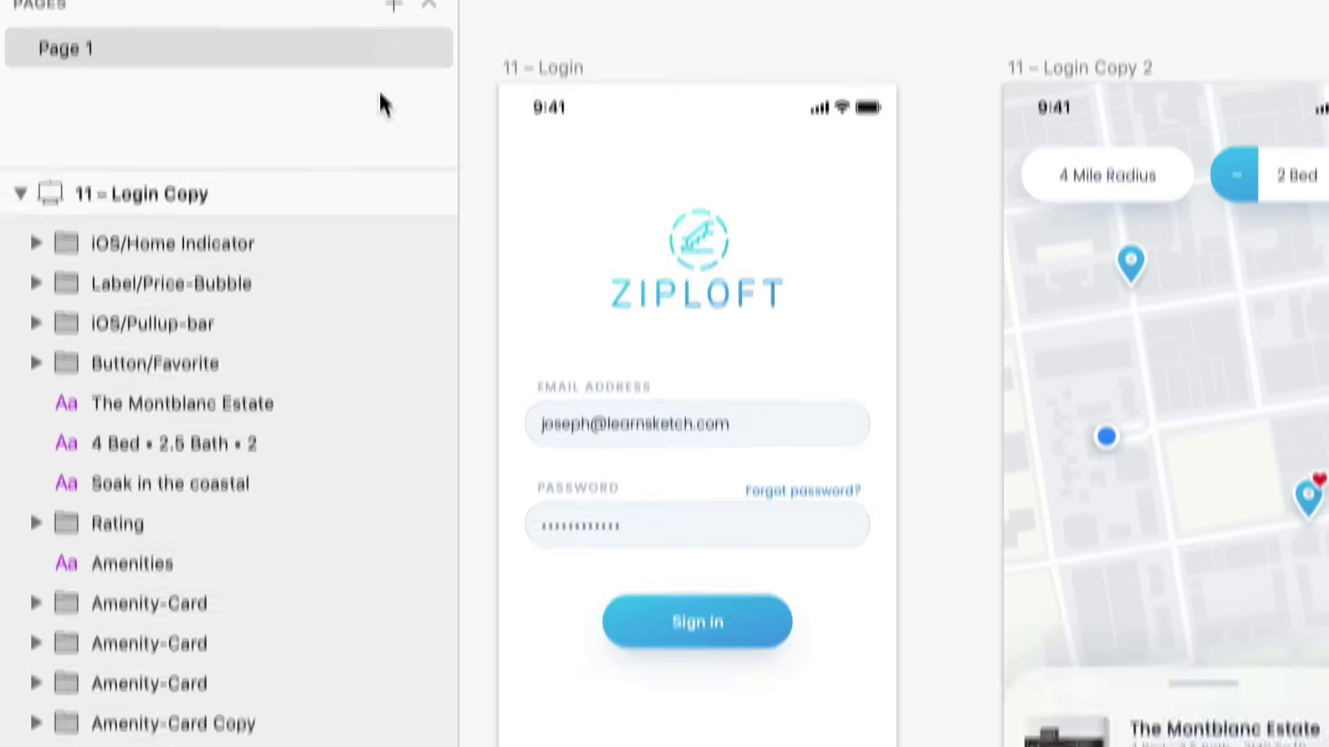
Review the layers of all three artboards in the layer list and the layer types available for filtering
{"action": "scroll", "coordinate": [331, 144], "scroll_direction": "down", "scroll_amount": 5}
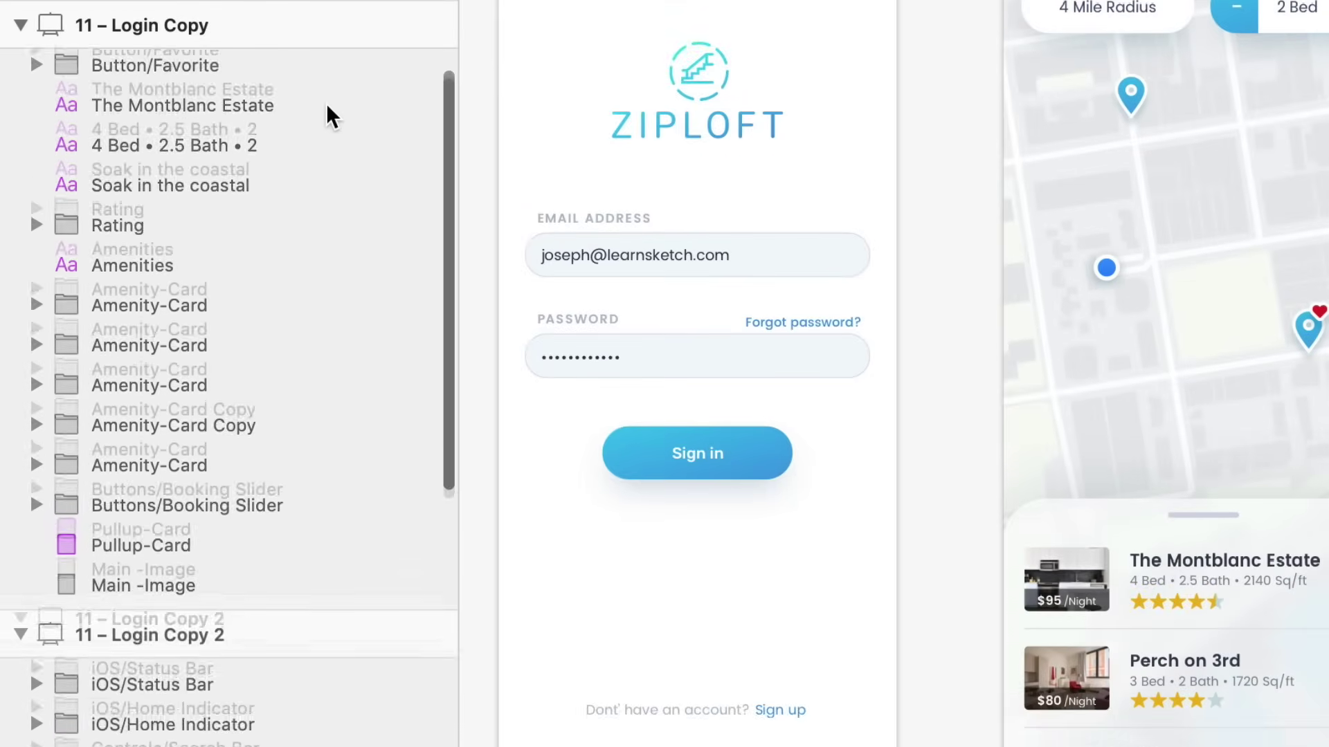
{"action": "scroll", "coordinate": [331, 116], "scroll_direction": "down", "scroll_amount": 6}
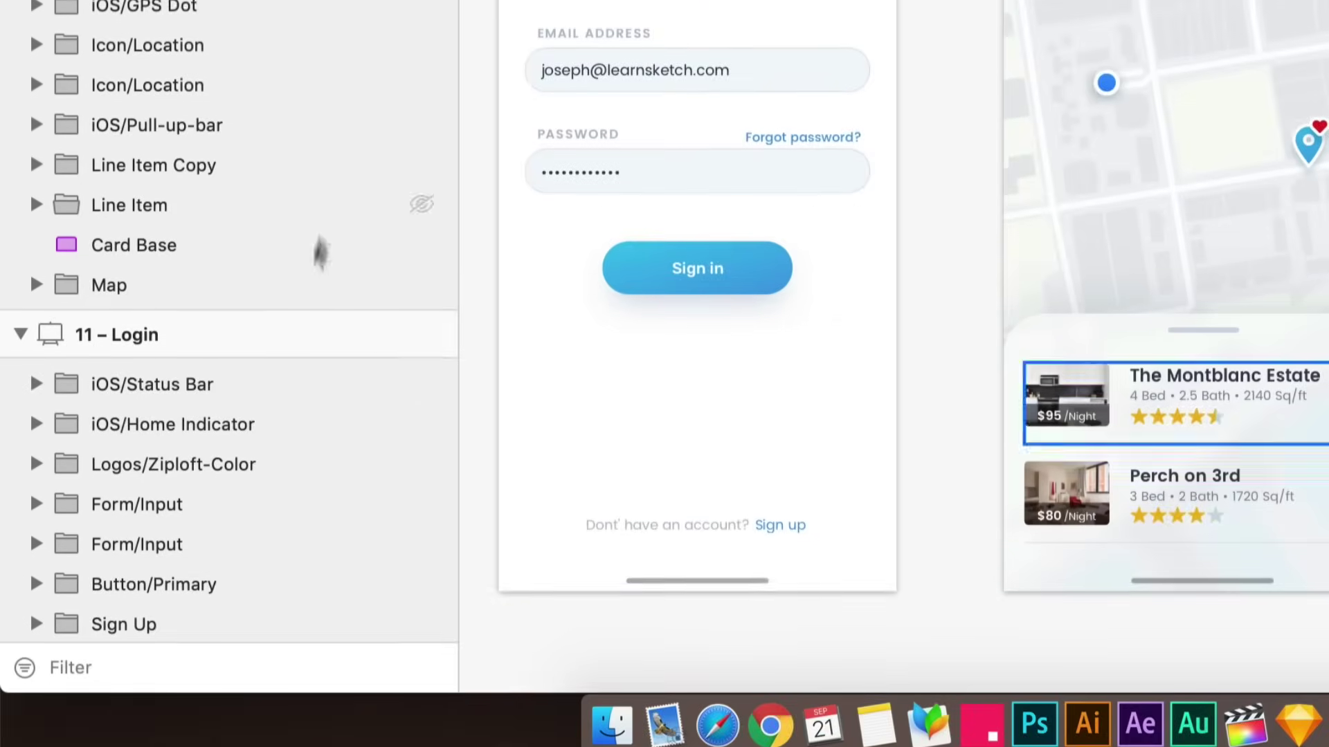
{"action": "left_click", "coordinate": [148, 667]}
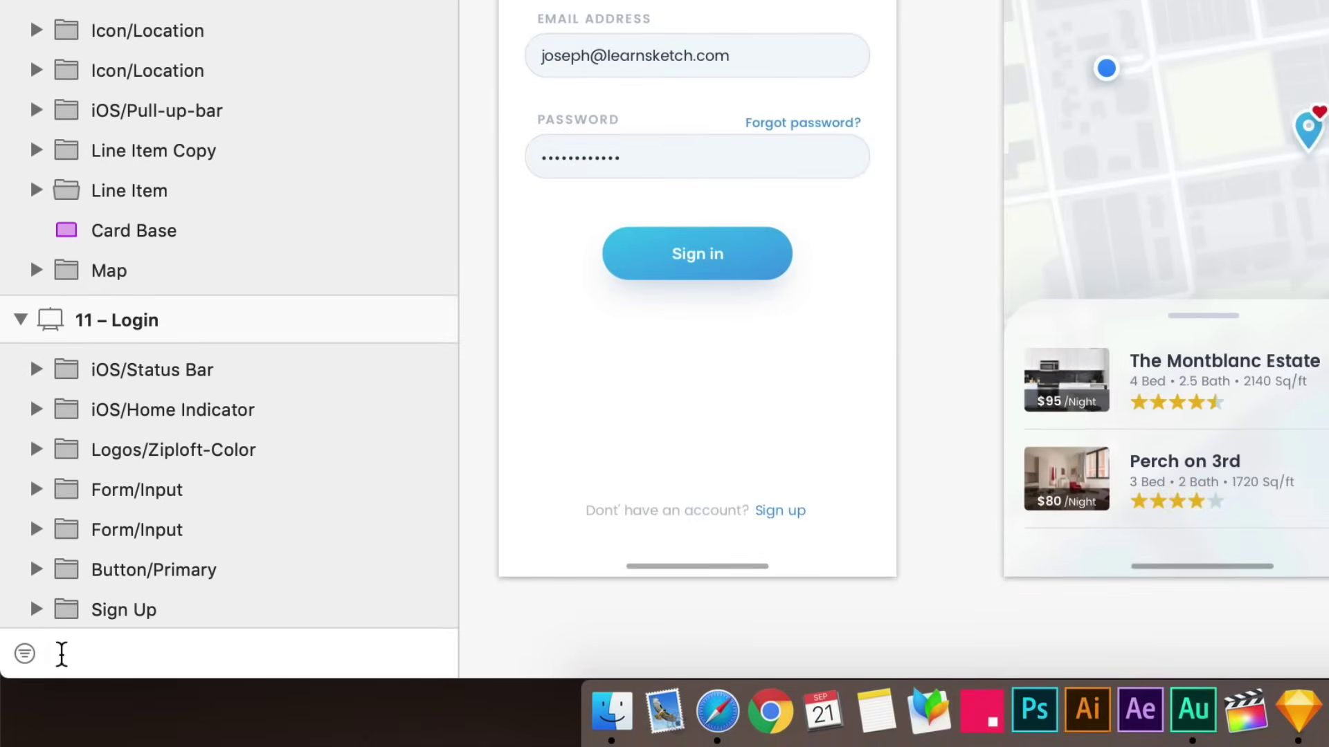
{"action": "left_click", "coordinate": [27, 659]}
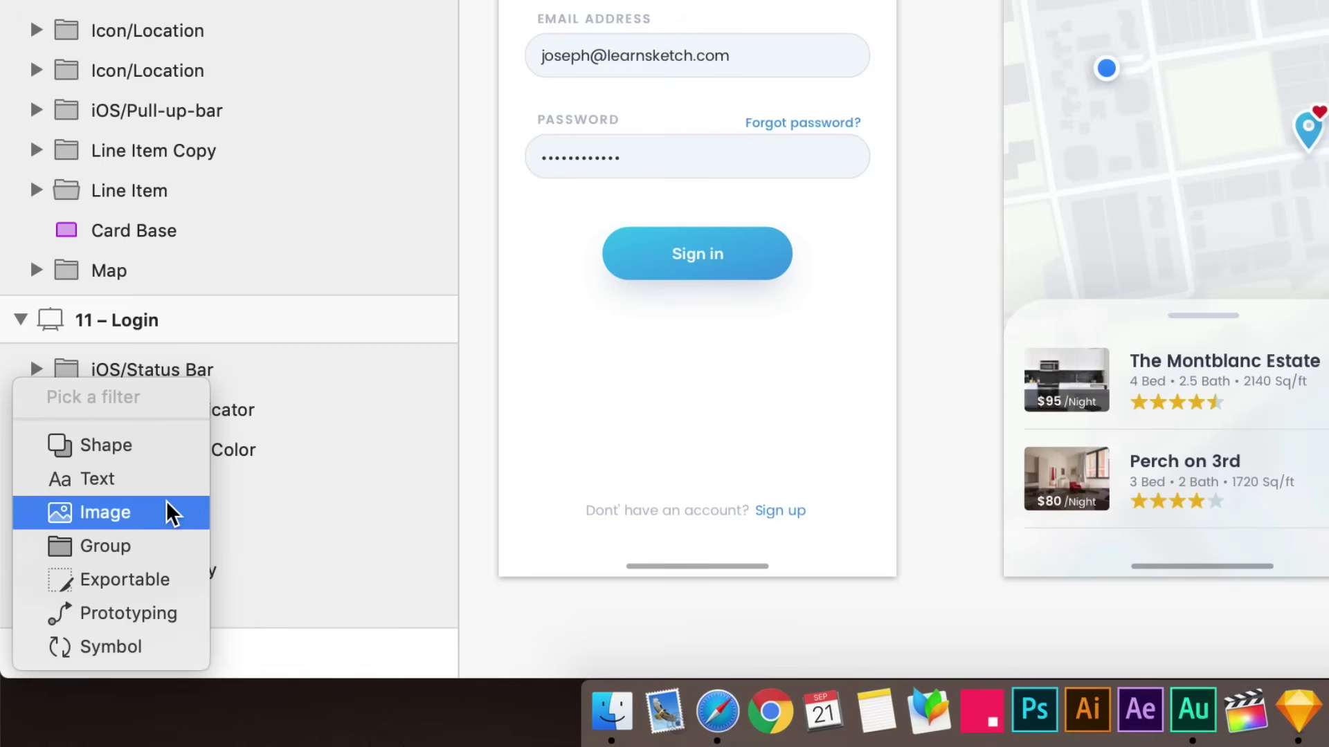
{"action": "left_click", "coordinate": [326, 640]}
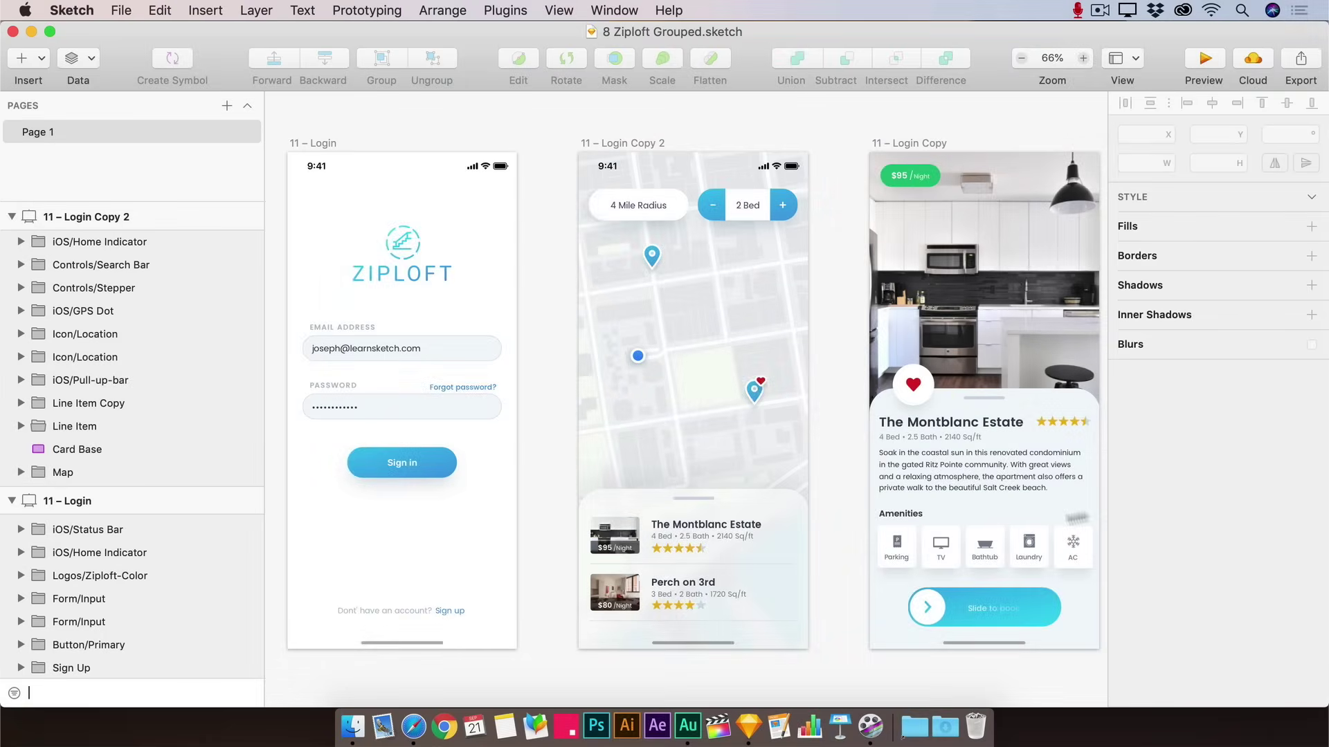
Inspect the properties of the first list item's "The Montblanc Estate" title and the bed stepper's Base shape
{"action": "double_click", "coordinate": [734, 526]}
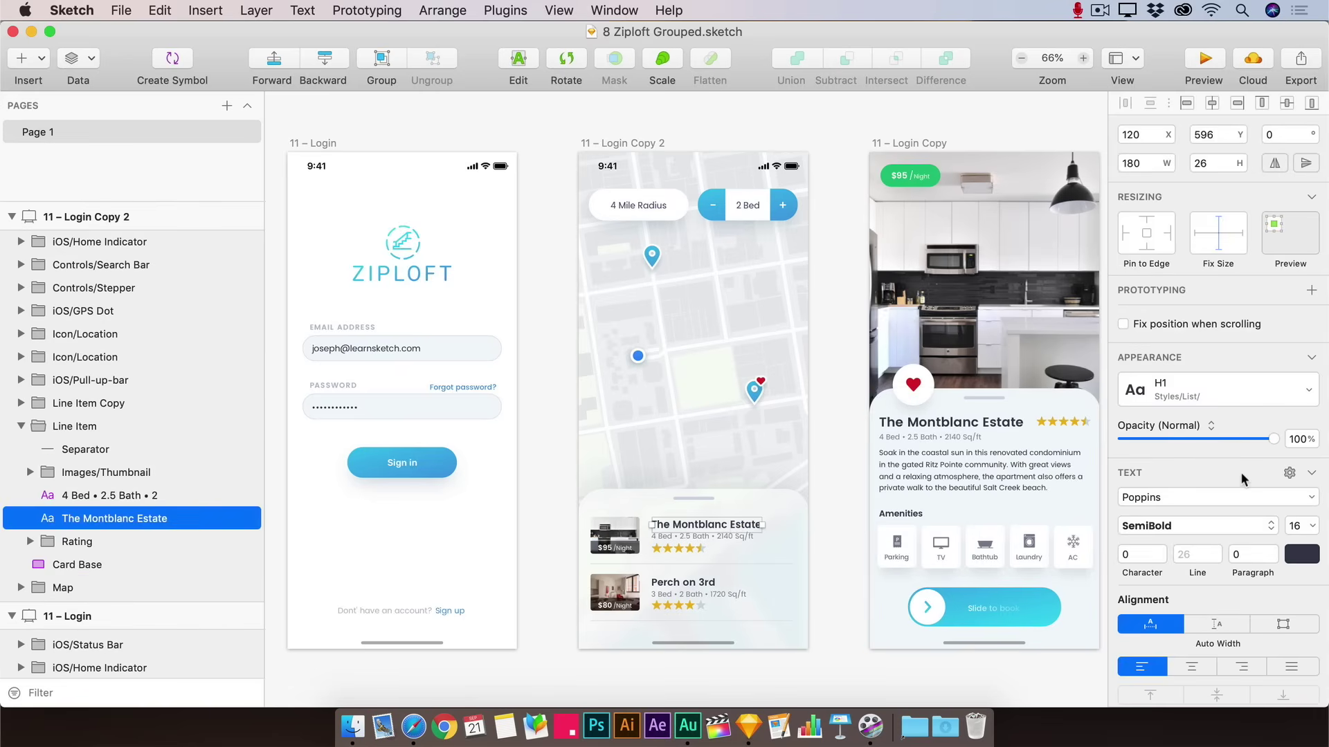
{"action": "left_click", "coordinate": [774, 215], "text": "super"}
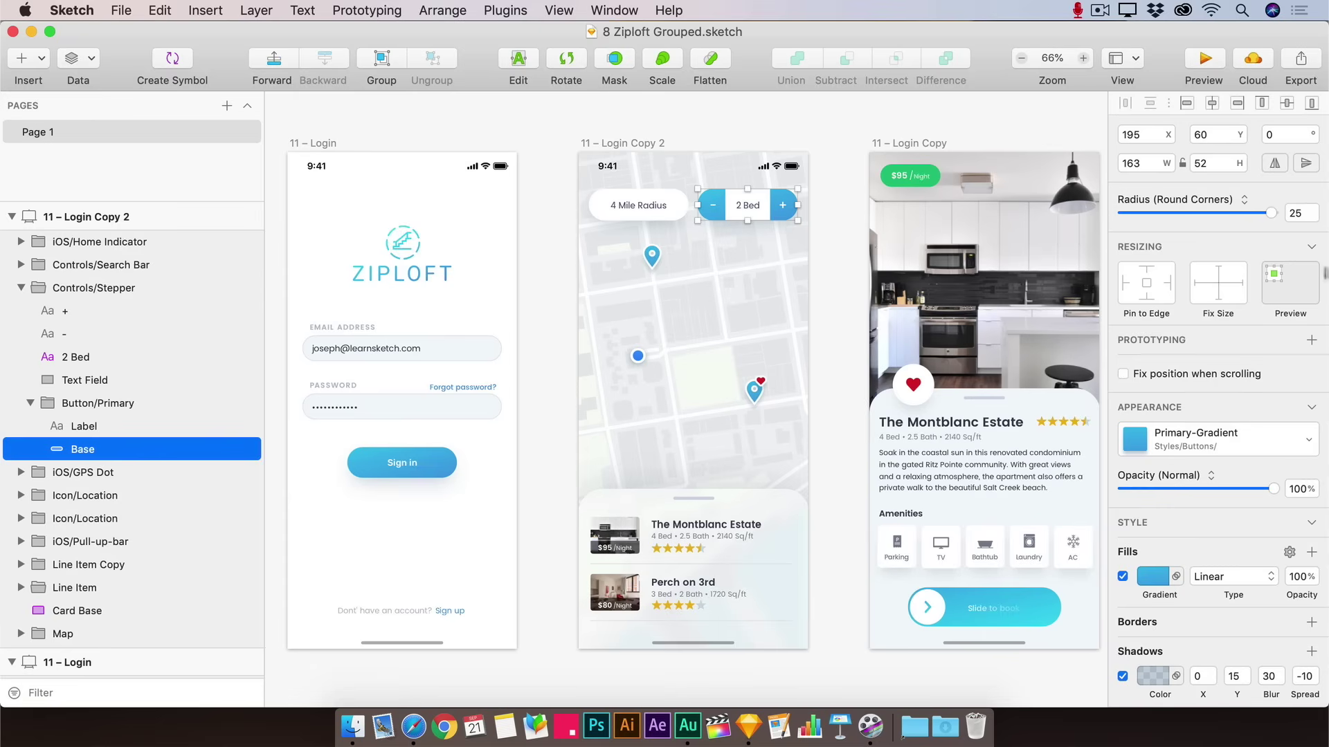
{"action": "scroll", "coordinate": [1222, 377], "scroll_direction": "down", "scroll_amount": 4}
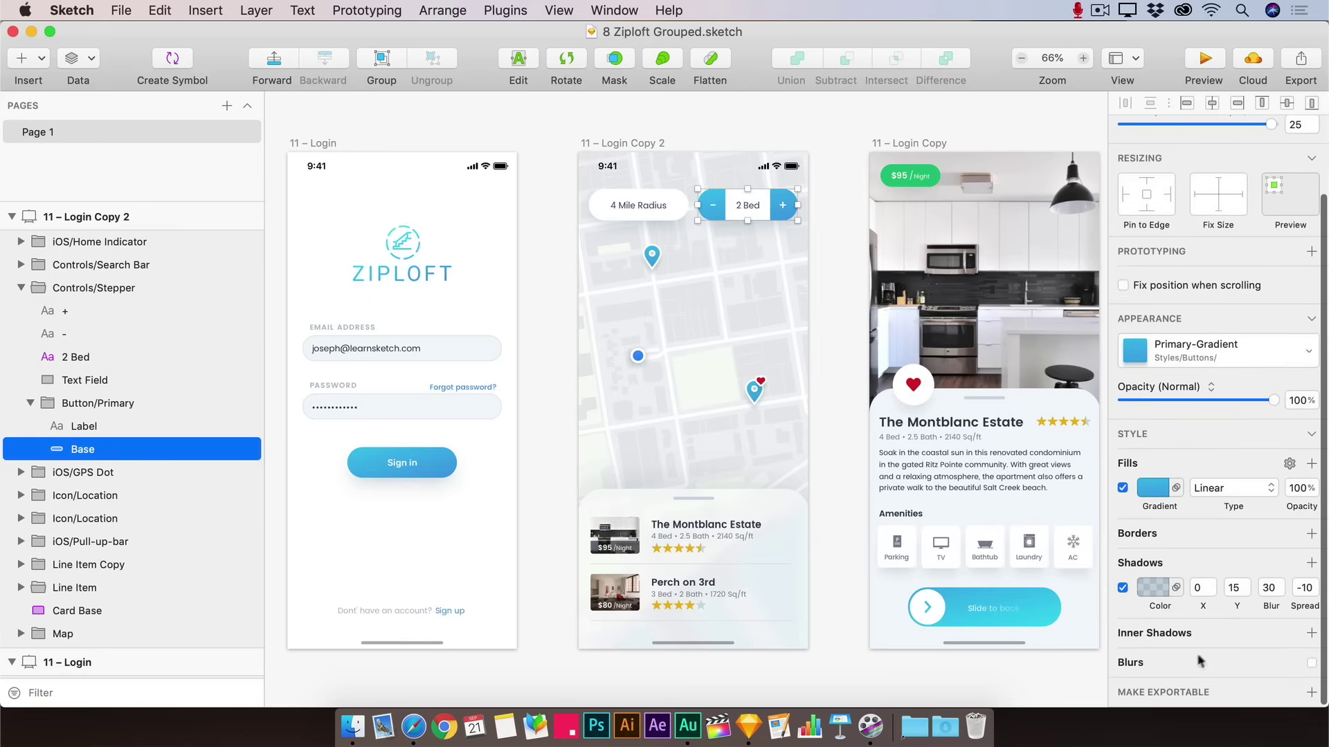
{"action": "scroll", "coordinate": [1214, 657], "scroll_direction": "up", "scroll_amount": 4}
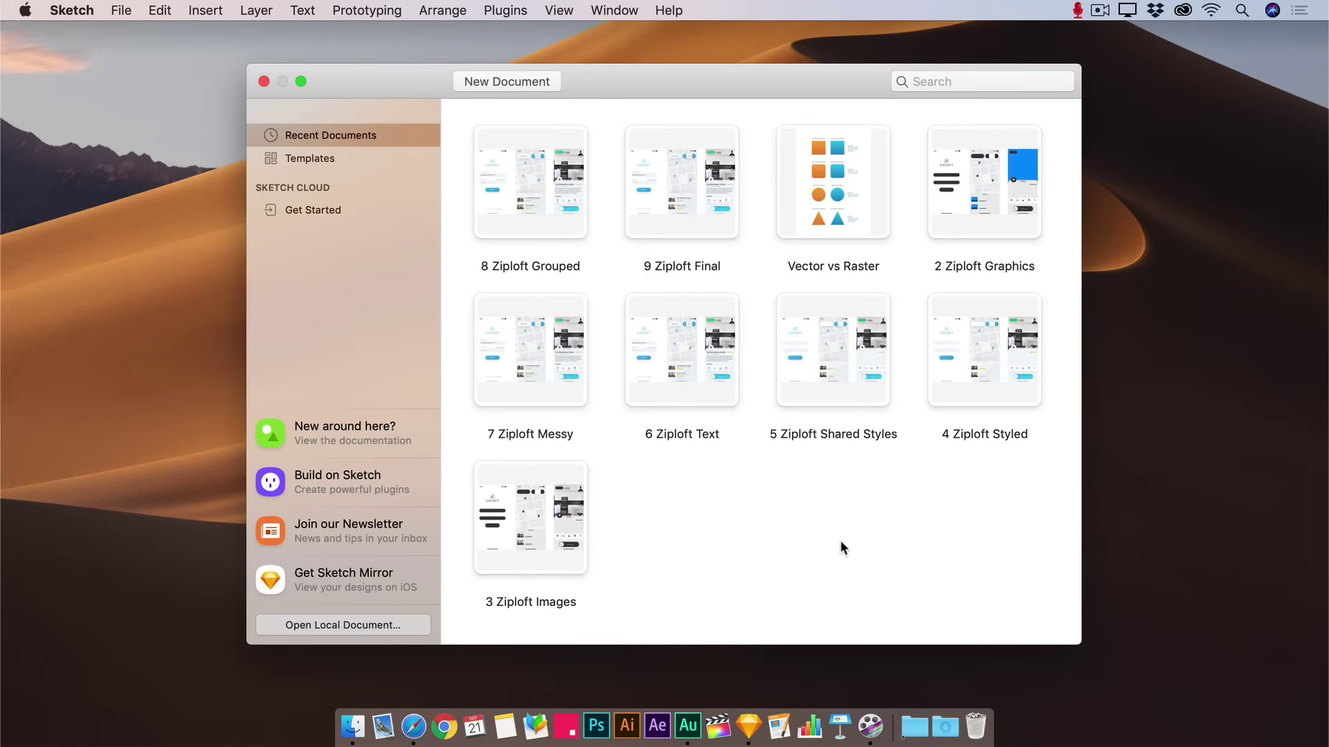
Create a new blank document and start the Artboard tool
{"action": "left_click", "coordinate": [535, 83]}
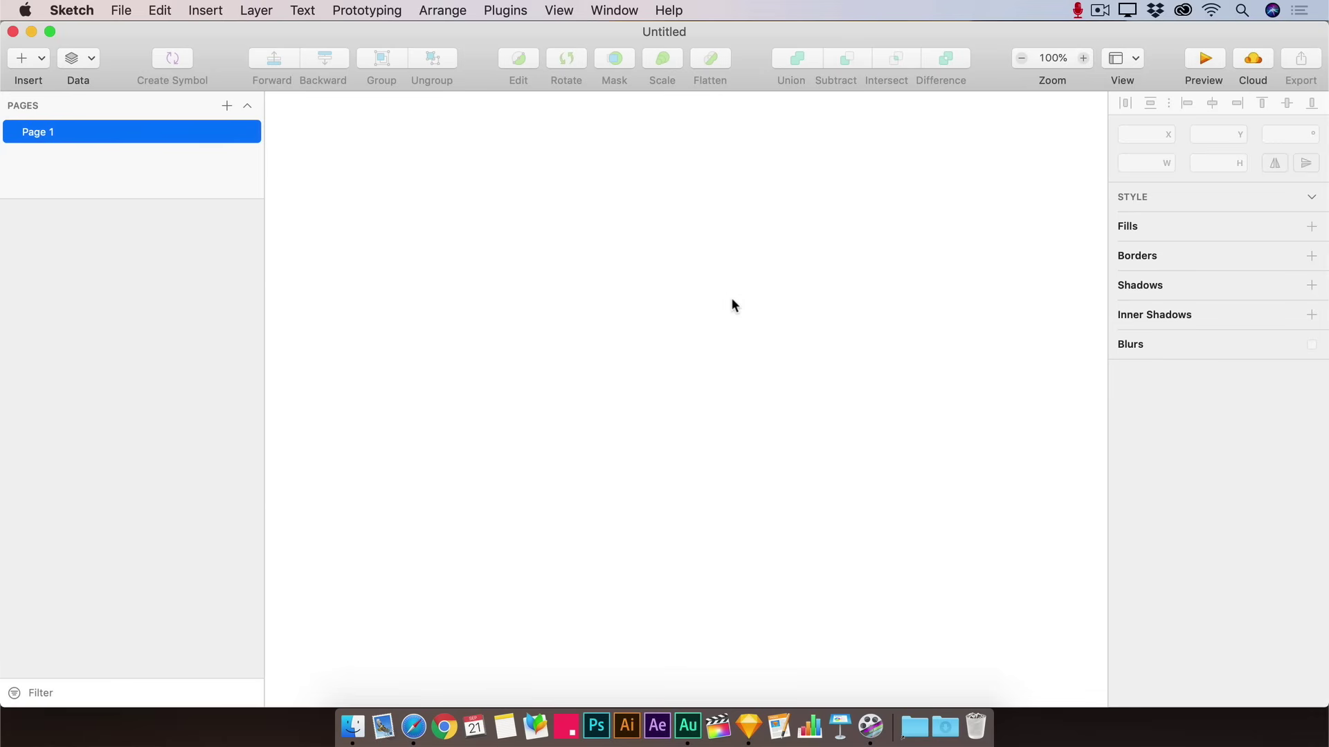
{"action": "left_click", "coordinate": [40, 60]}
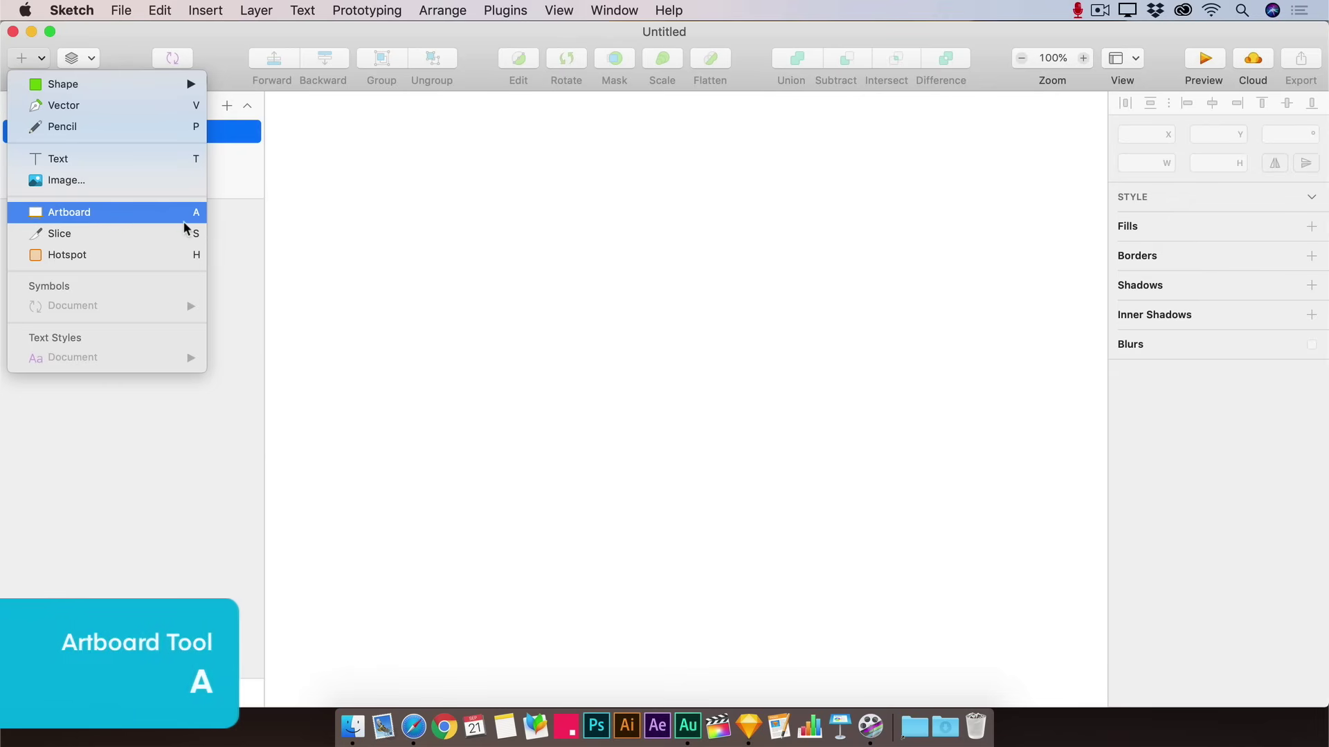
{"action": "left_click", "coordinate": [137, 215]}
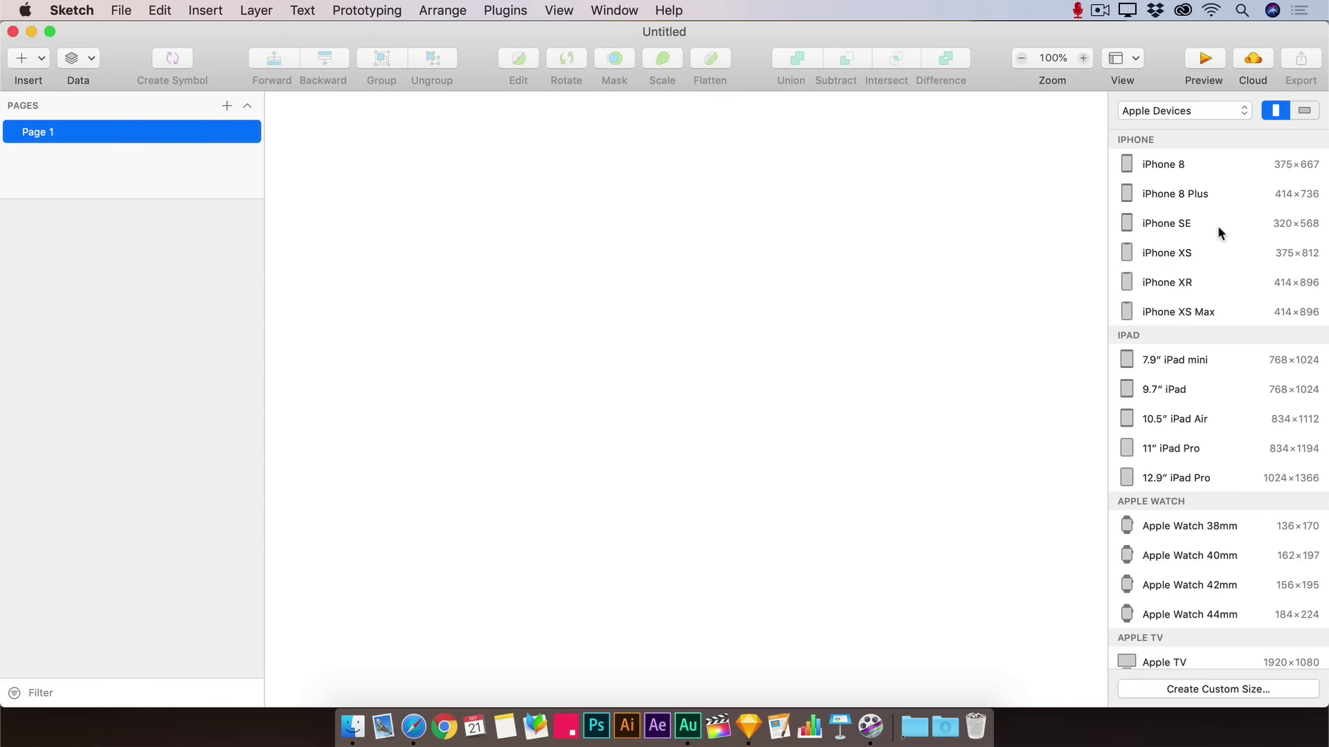
Examine the Apple Devices artboard presets, the other preset categories, and the portrait and landscape orientations
{"action": "scroll", "coordinate": [1218, 225], "scroll_direction": "down", "scroll_amount": 3}
{"action": "scroll", "coordinate": [1218, 225], "scroll_direction": "up", "scroll_amount": 3}
{"action": "left_click", "coordinate": [1232, 109]}
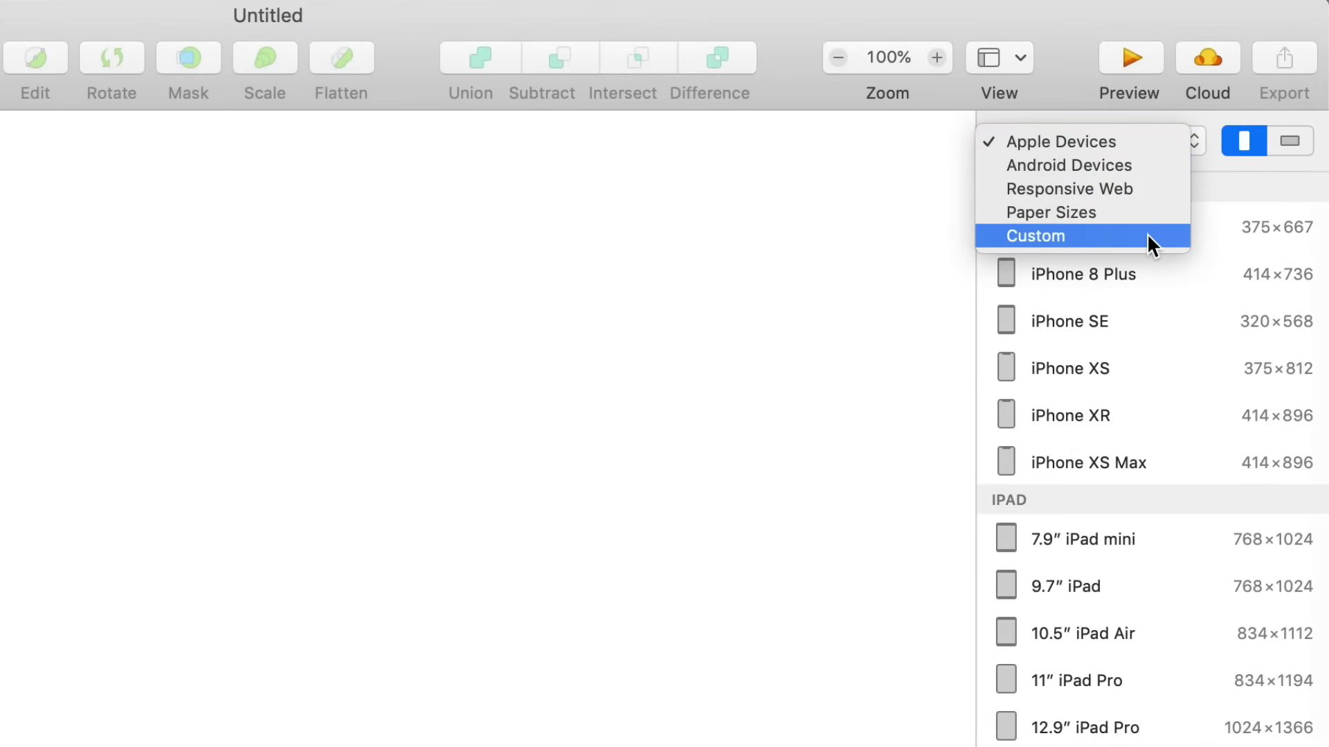
{"action": "left_click", "coordinate": [1185, 148]}
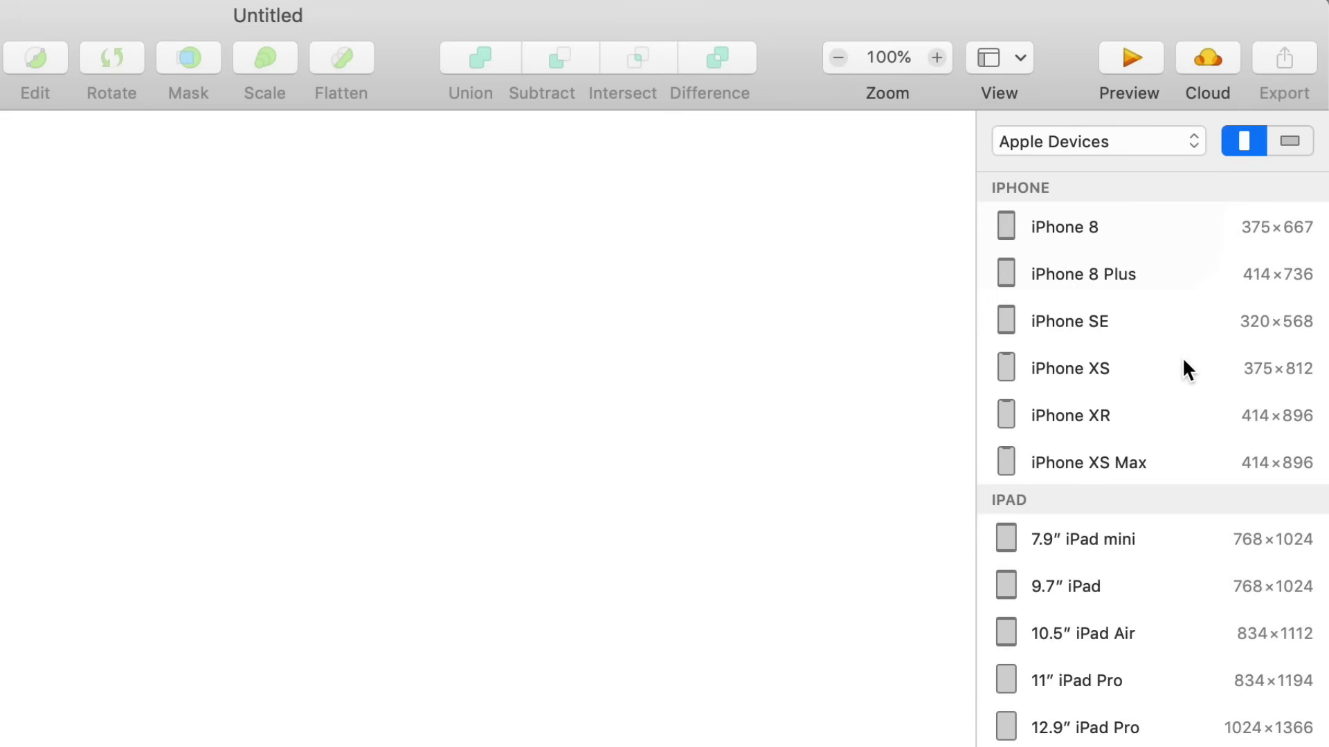
{"action": "left_click", "coordinate": [1281, 147]}
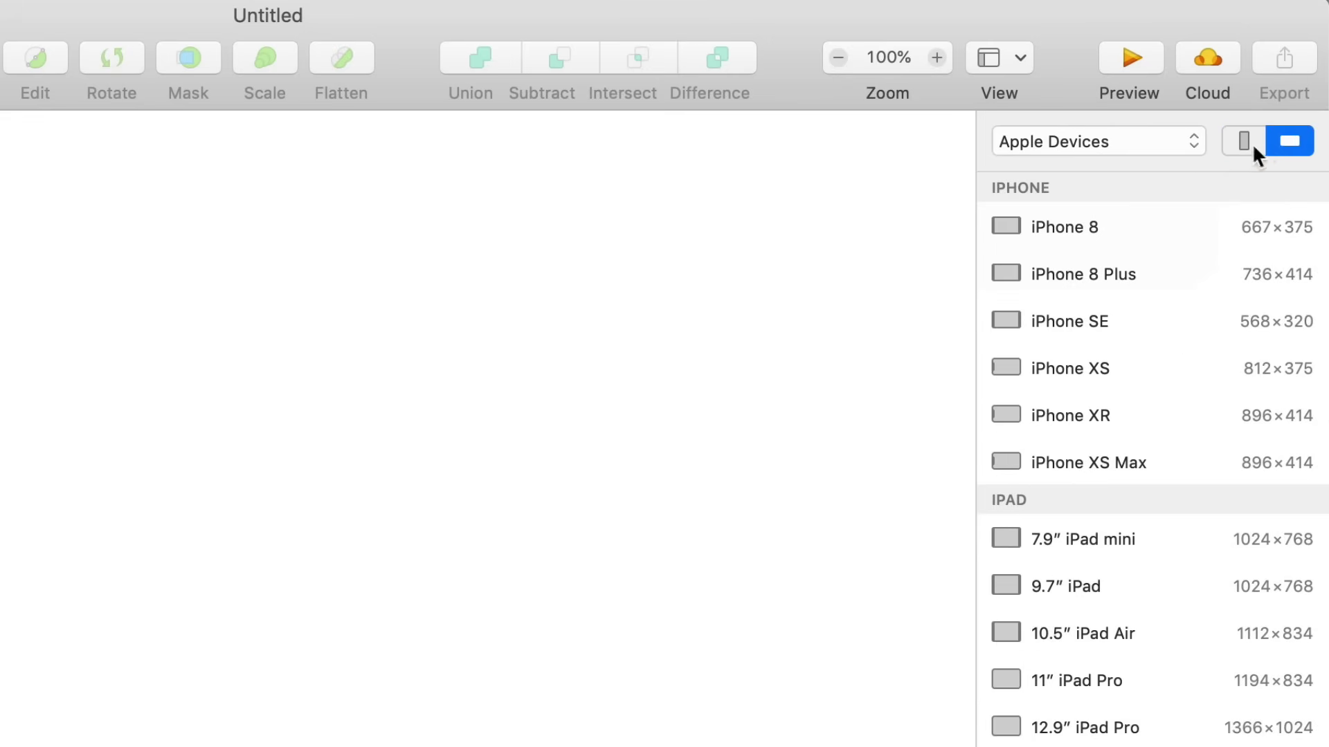
{"action": "left_click", "coordinate": [1247, 143]}
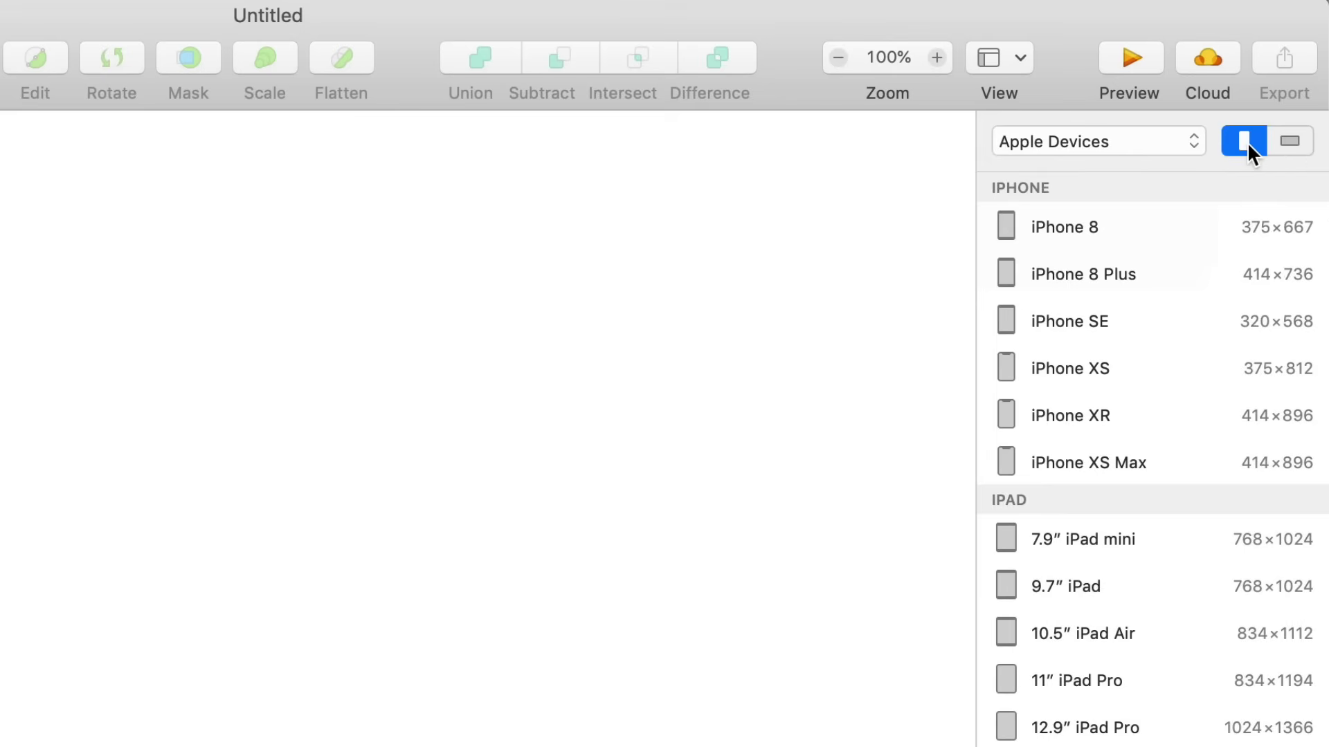
Insert a portrait artboard from the iPhone XS preset, 375×812, and deselect it
{"action": "left_click", "coordinate": [1134, 365]}
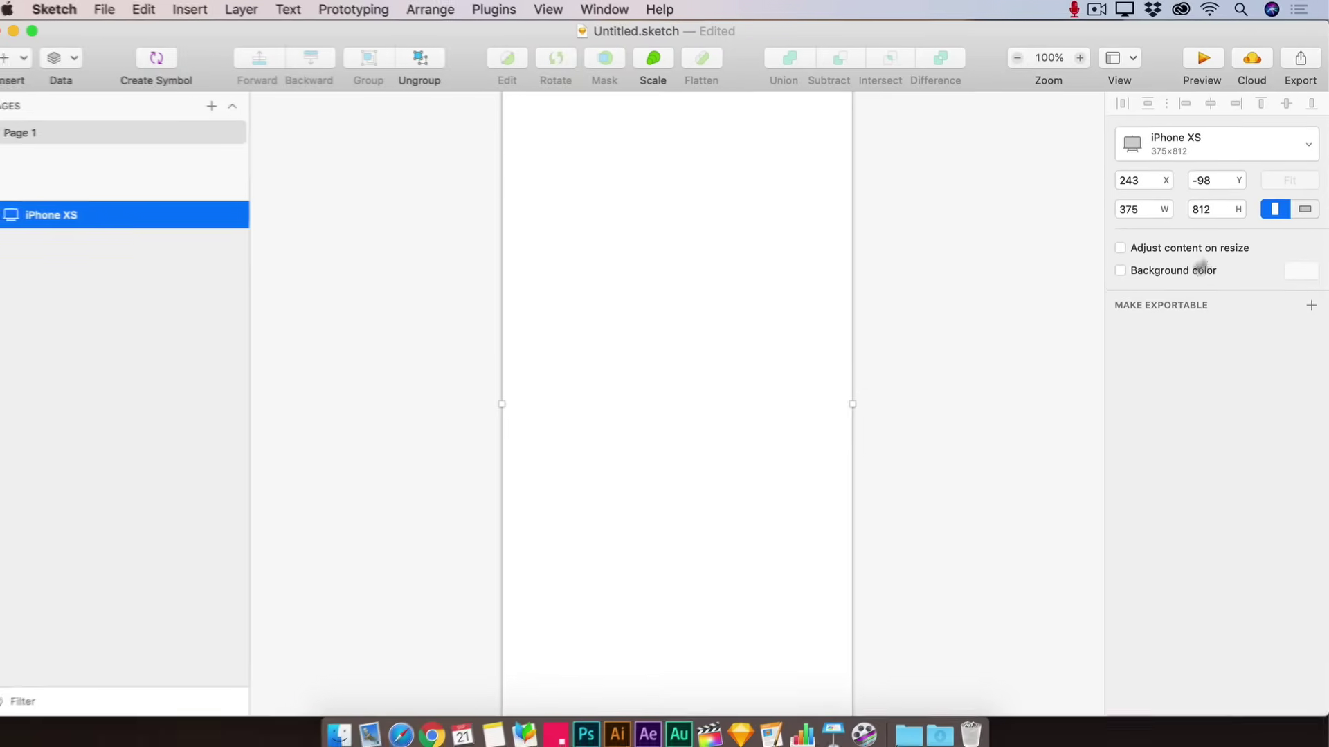
{"action": "left_click", "coordinate": [932, 367]}
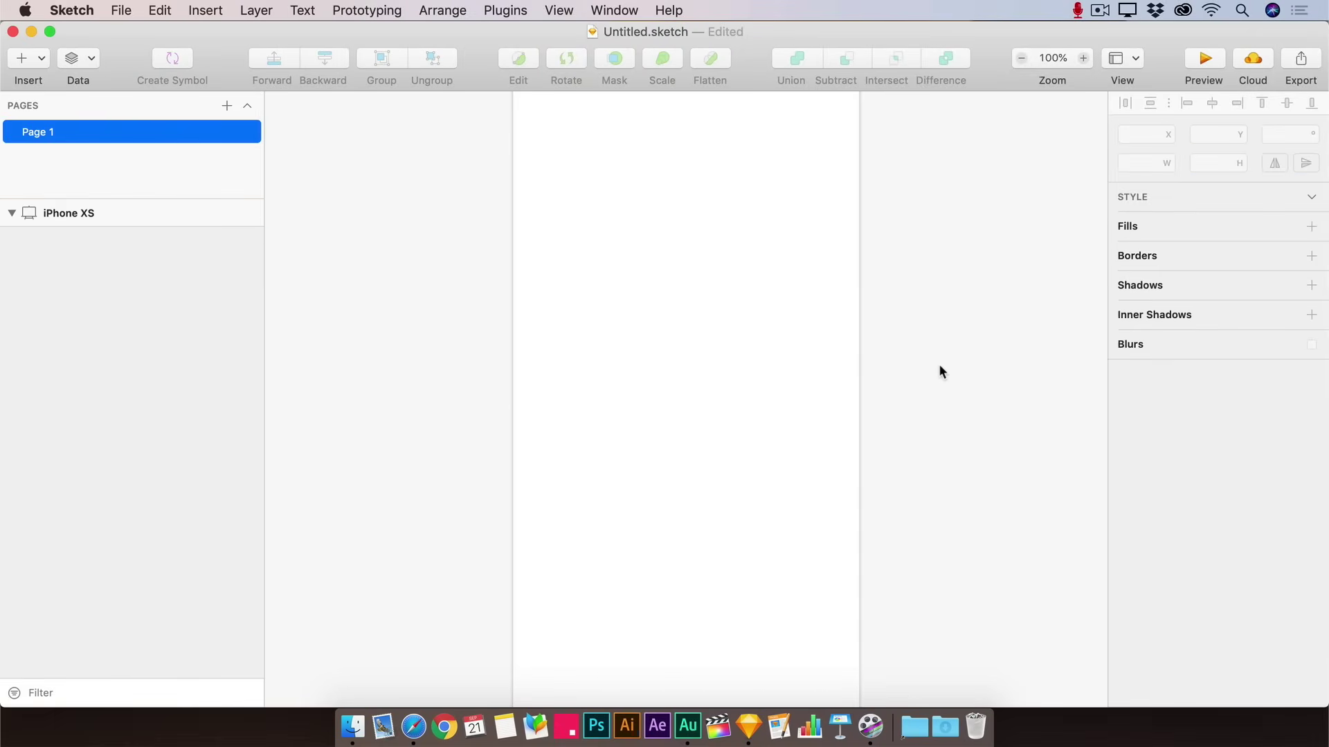
{"action": "scroll", "coordinate": [938, 363], "scroll_direction": "up", "scroll_amount": 2}
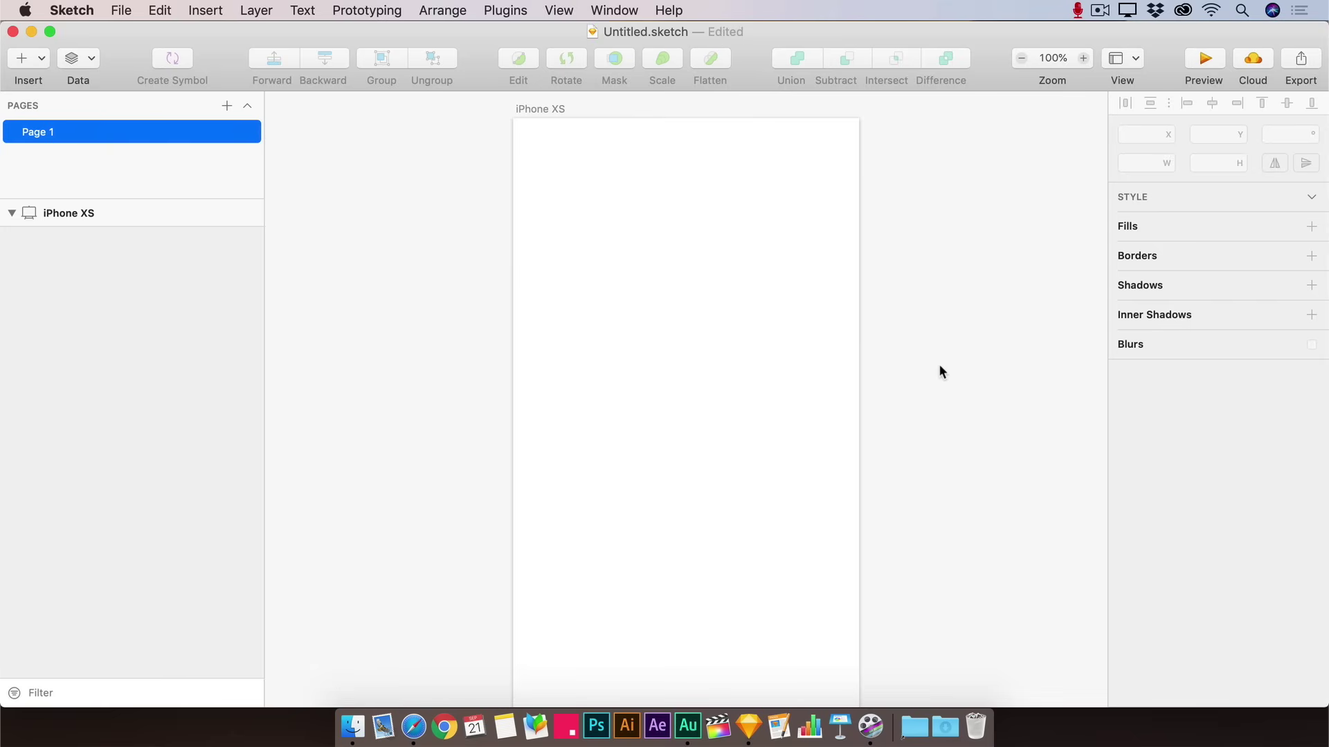
{"action": "key", "text": "super+1"}
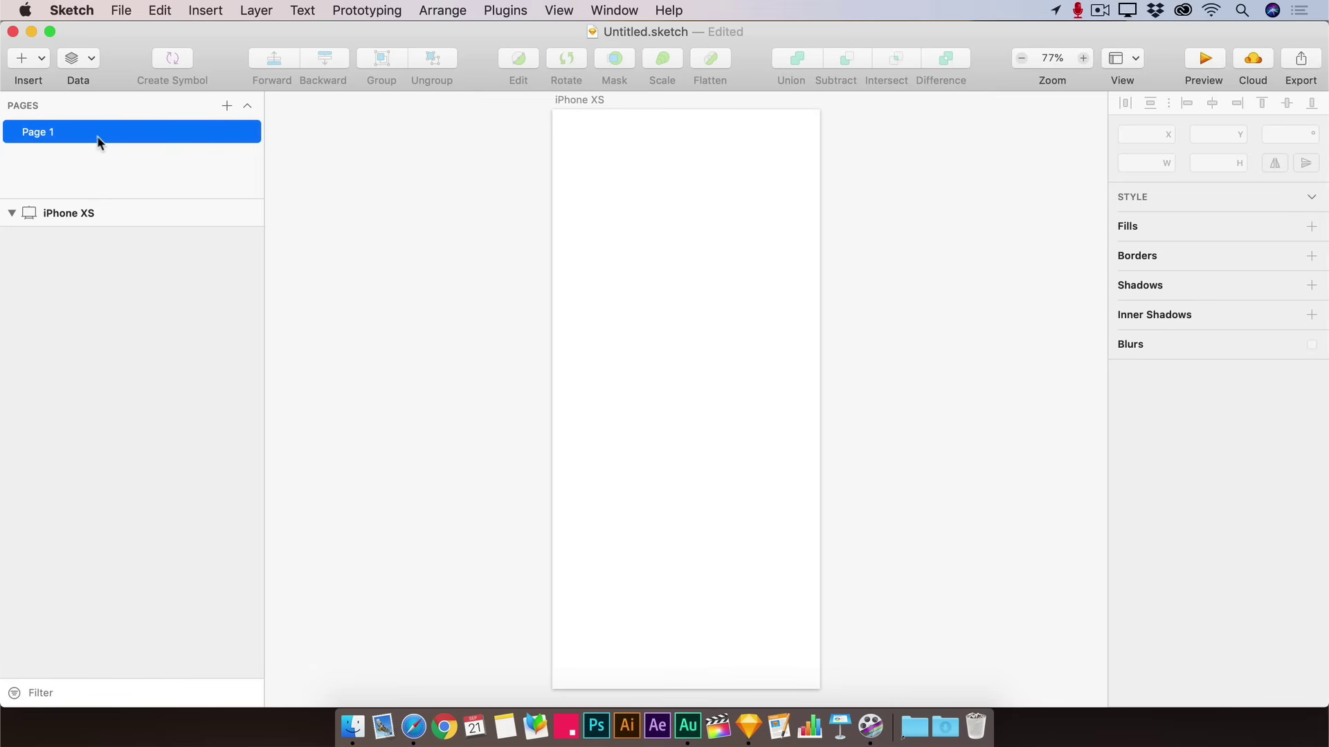
Collapse and expand the pages list repeatedly, leaving it expanded
{"action": "left_click", "coordinate": [247, 104]}
{"action": "left_click", "coordinate": [248, 104]}
{"action": "left_click", "coordinate": [248, 104]}
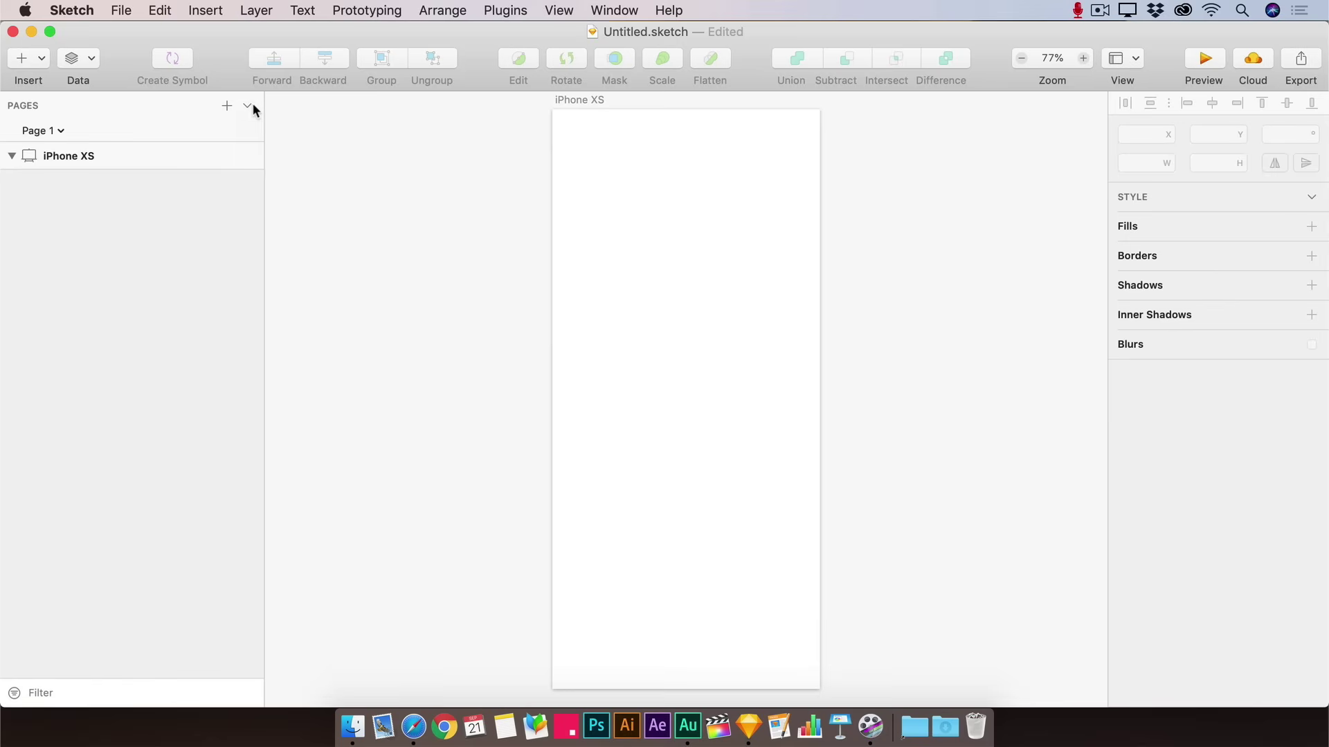
{"action": "left_click", "coordinate": [249, 104]}
{"action": "left_click", "coordinate": [249, 105]}
{"action": "left_click", "coordinate": [249, 104]}
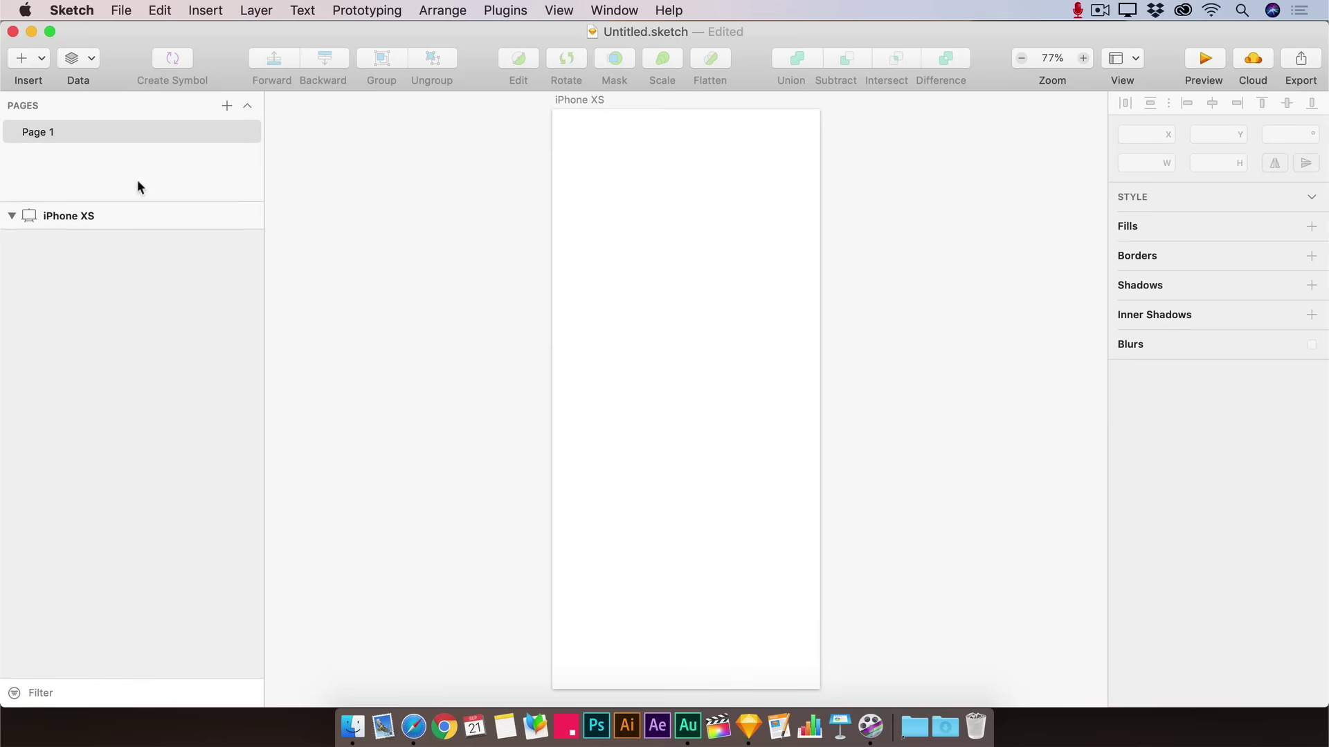
{"action": "left_click", "coordinate": [248, 106]}
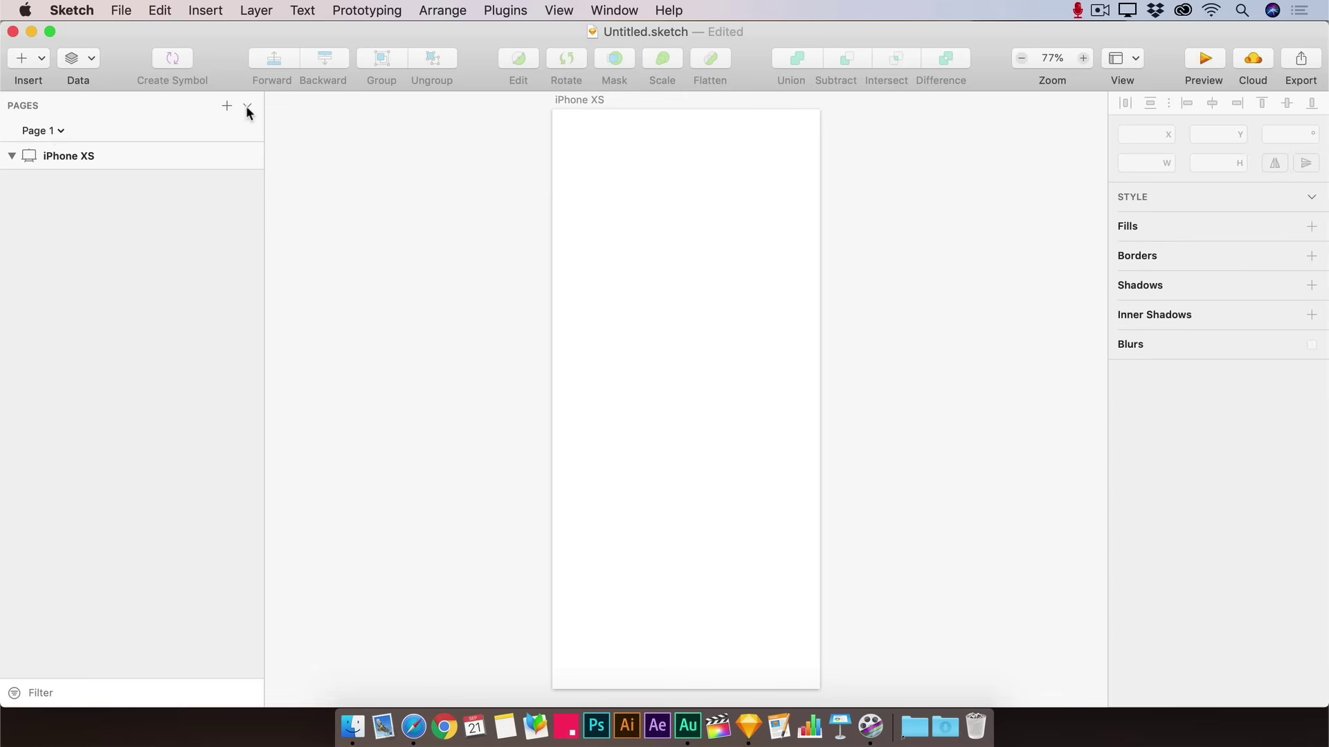
{"action": "left_click", "coordinate": [248, 107]}
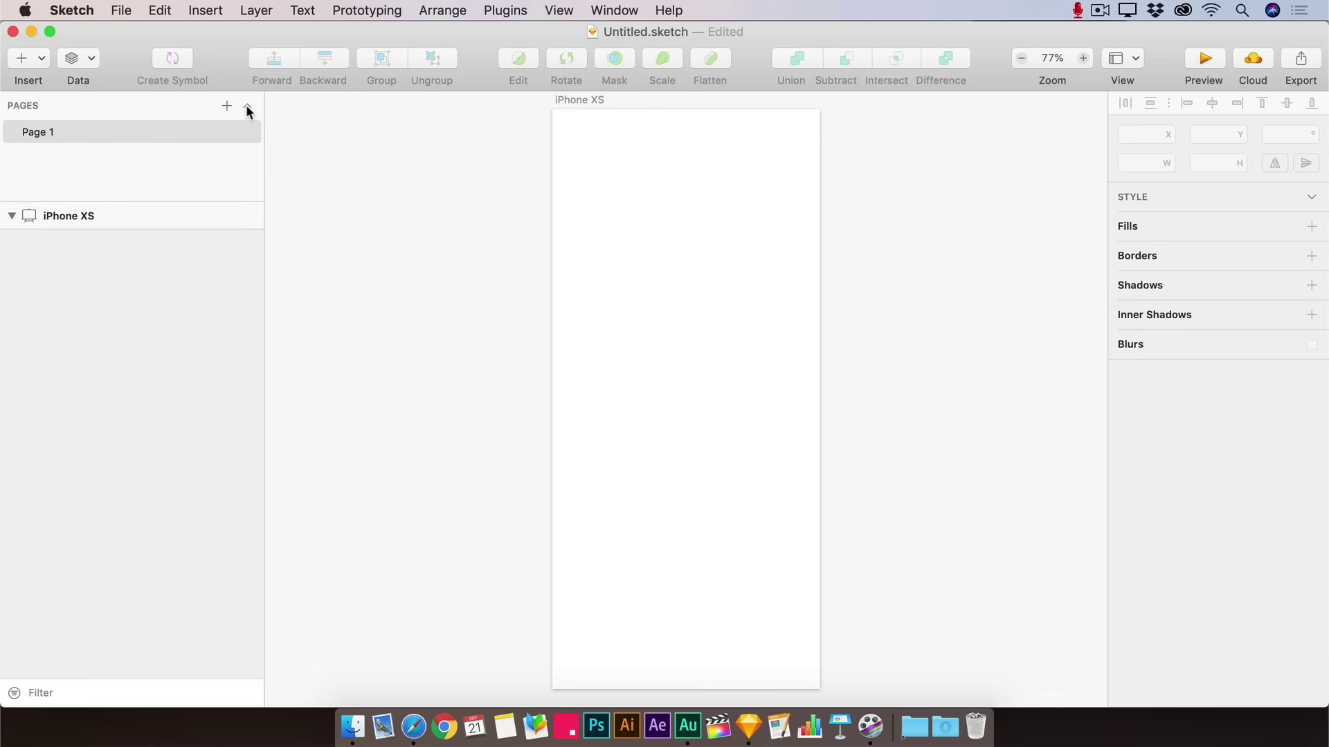
Add a second page, return to Page 1 and open its name for editing, keeping the name Page 1
{"action": "left_click", "coordinate": [227, 105]}
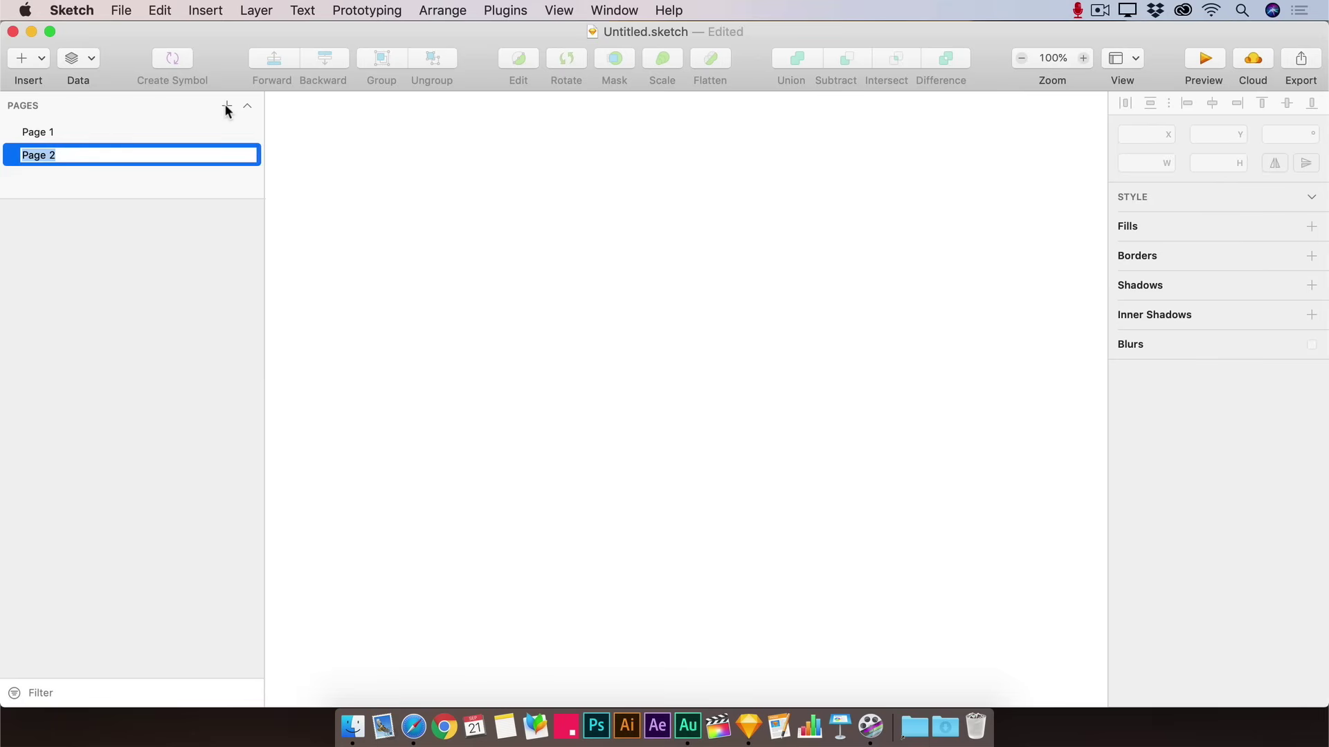
{"action": "left_click", "coordinate": [111, 132]}
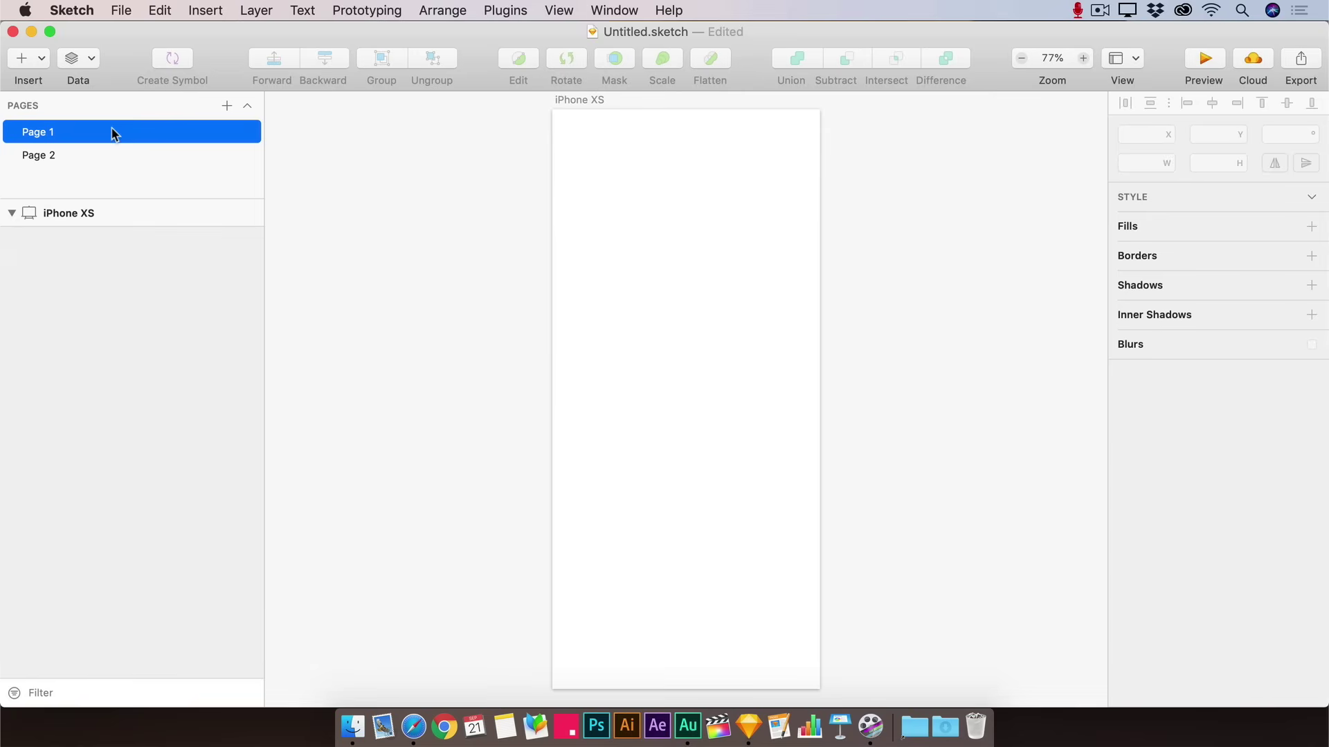
{"action": "double_click", "coordinate": [59, 135]}
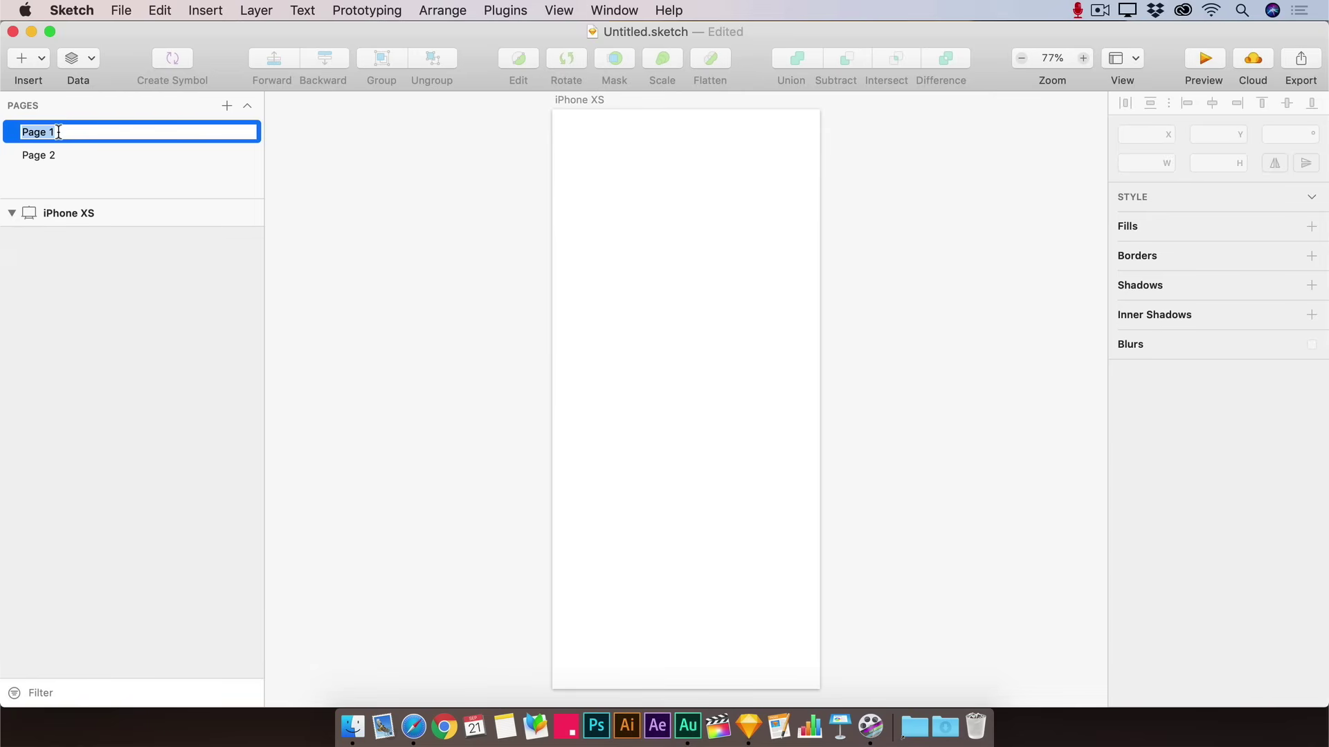
{"action": "key", "text": "Return"}
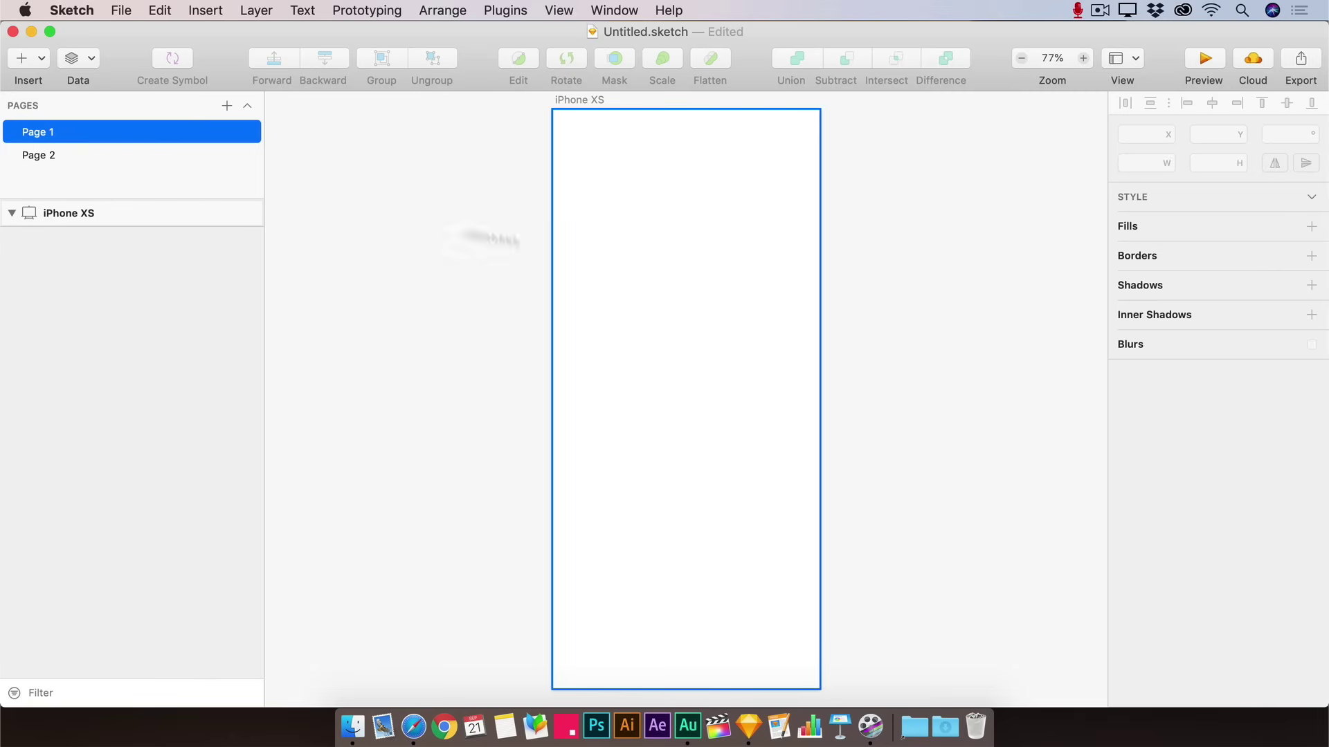
Look at Page 2, and move the iPhone XS artboard from Page 1 onto Page 2
{"action": "left_click", "coordinate": [170, 156]}
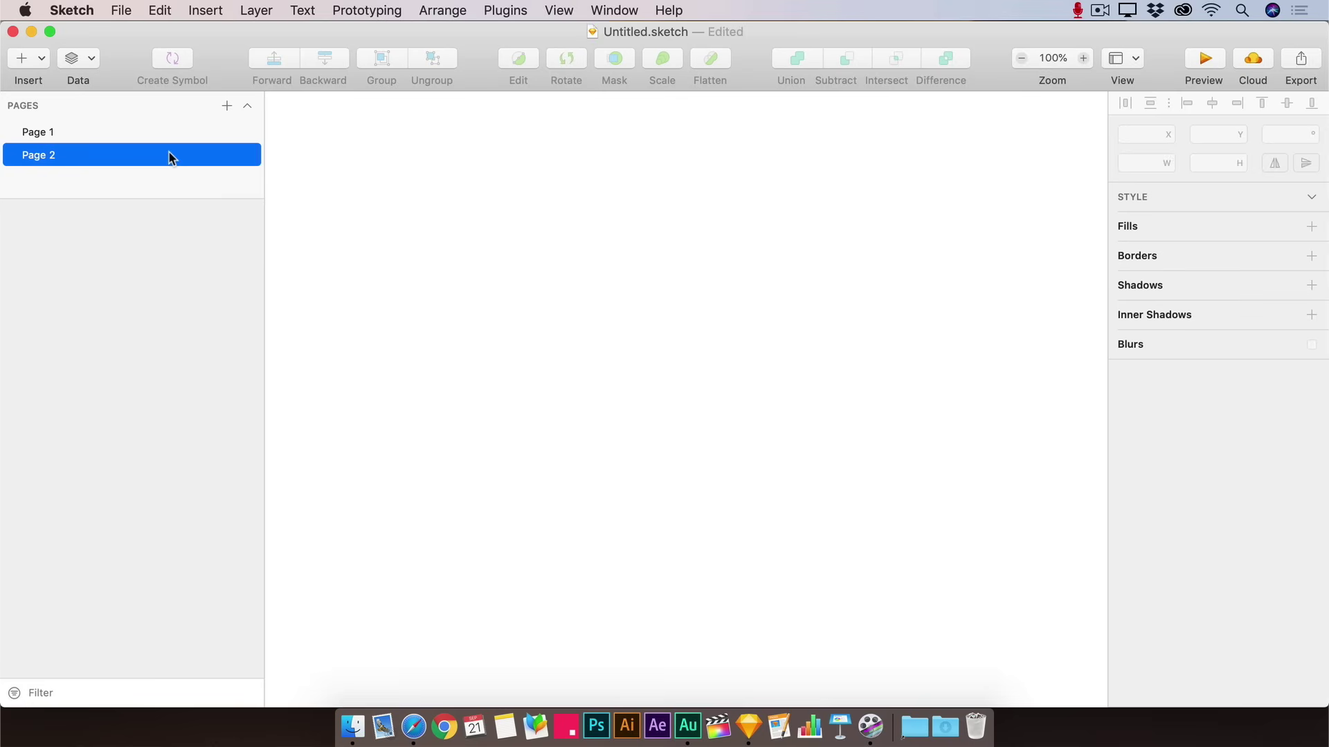
{"action": "left_click", "coordinate": [88, 134]}
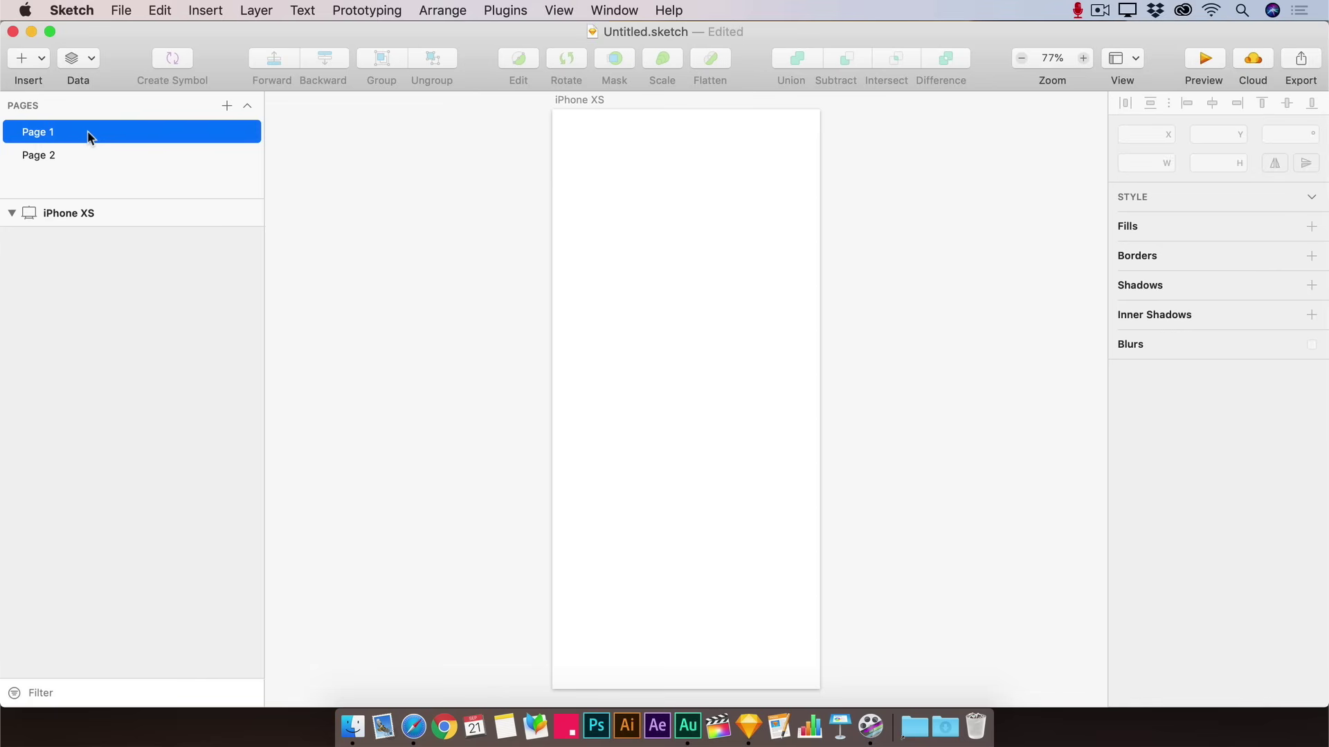
{"action": "left_click", "coordinate": [112, 213]}
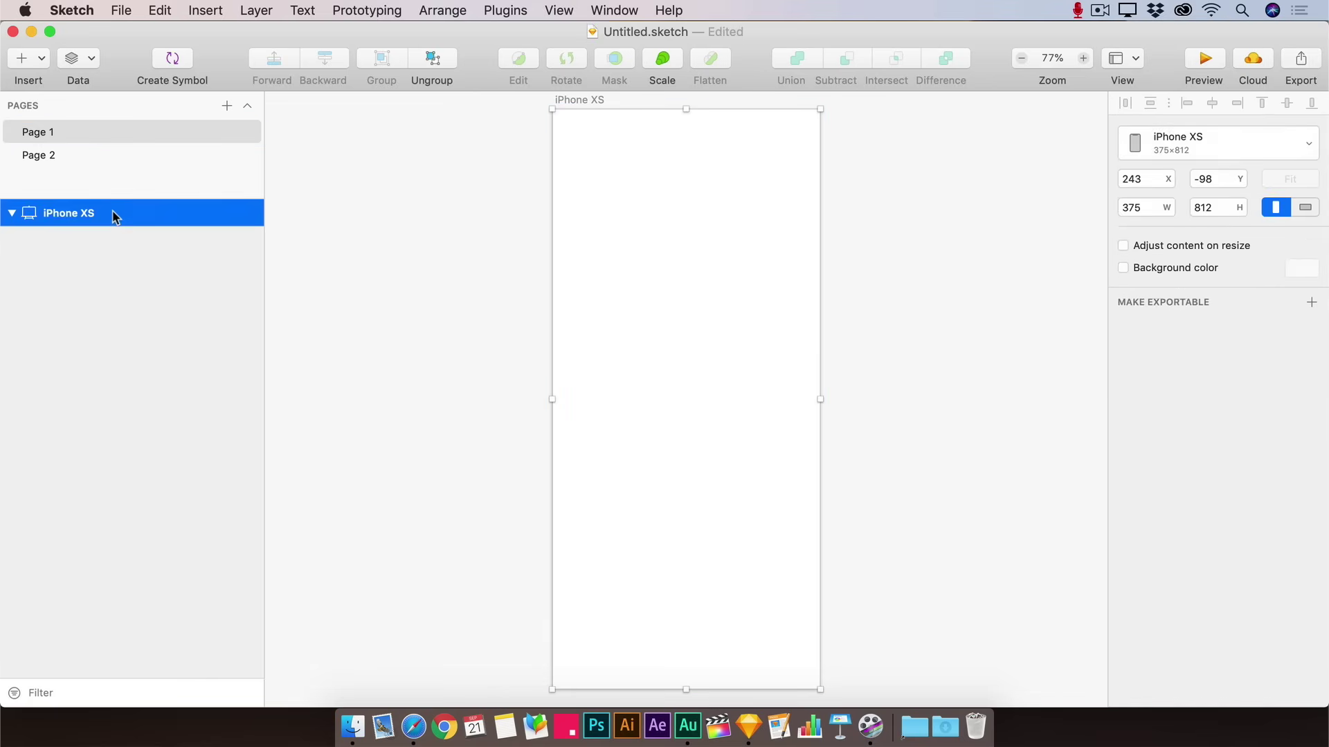
{"action": "left_click_drag", "start_coordinate": [113, 213], "coordinate": [71, 151]}
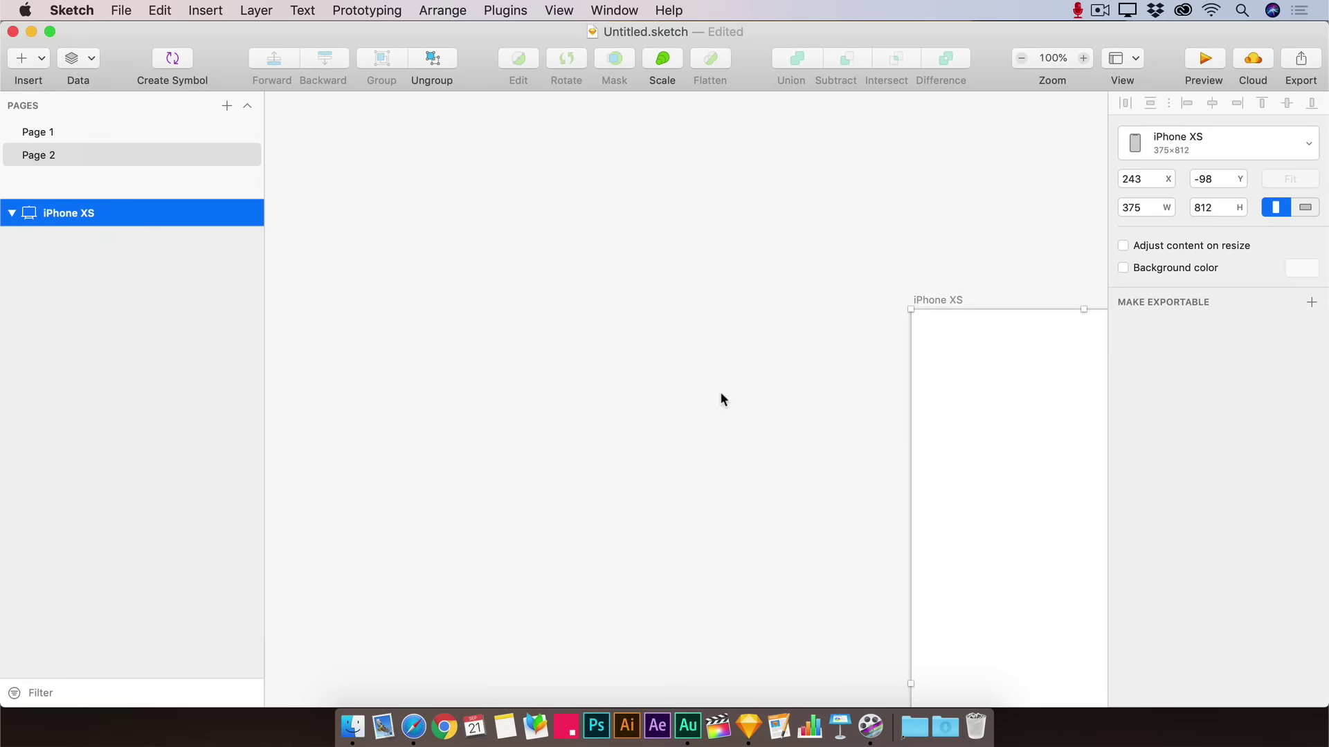
{"action": "key", "text": "super+1"}
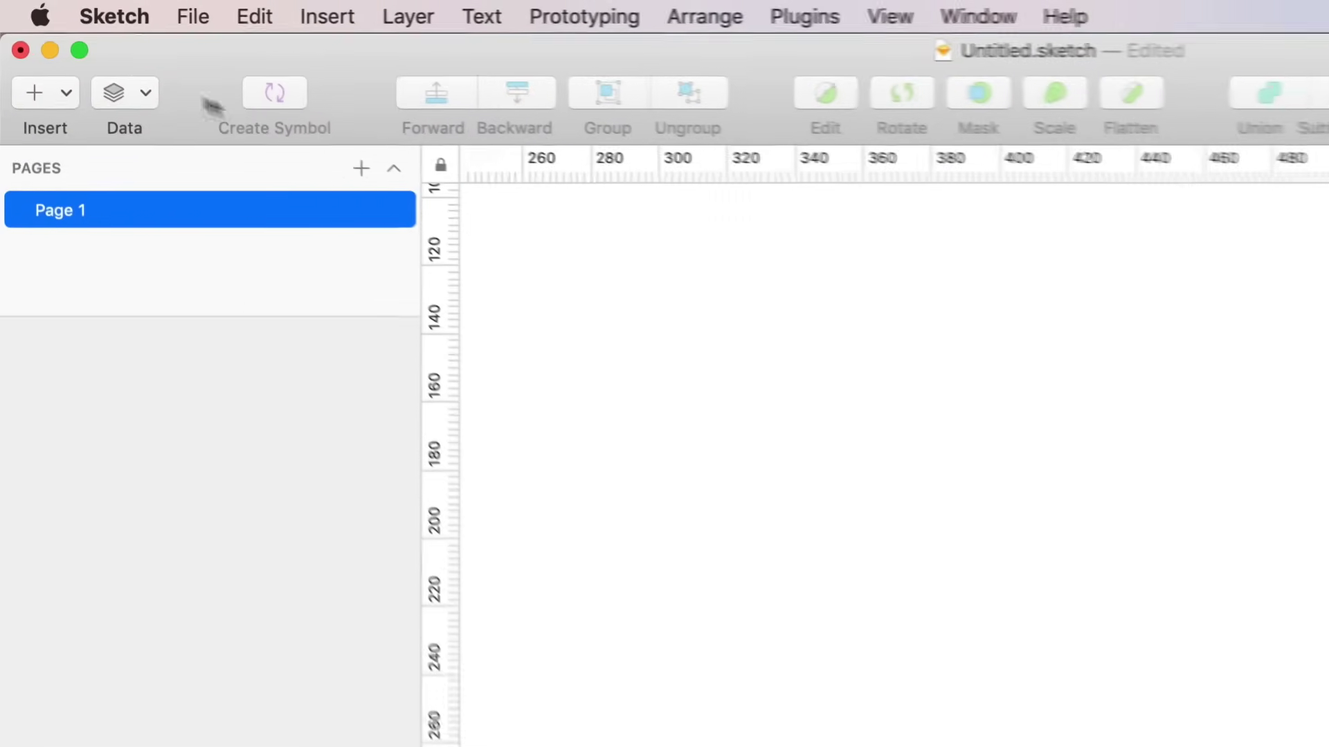
Draw a square of about 53 × 53 in the upper middle of the canvas and shrink it proportionally to about 42 × 42
{"action": "left_click", "coordinate": [59, 99]}
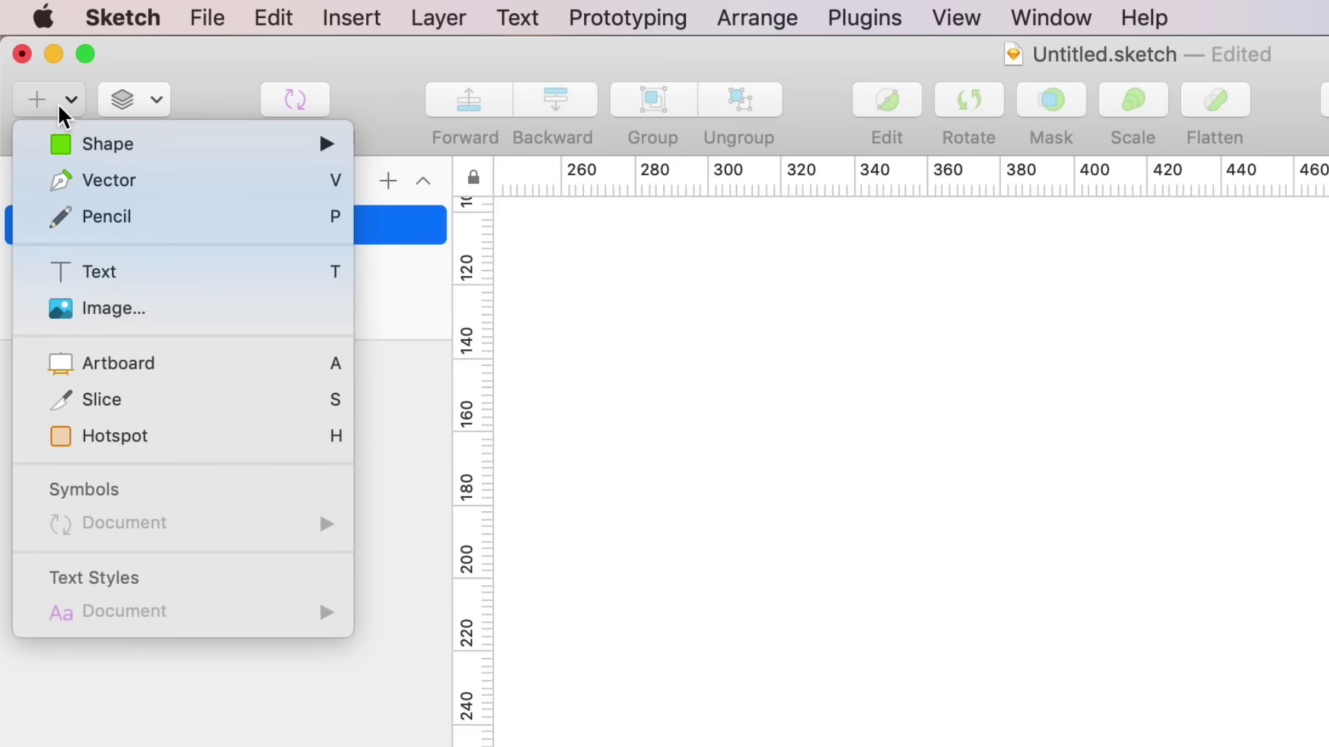
{"action": "mouse_move", "coordinate": [217, 143]}
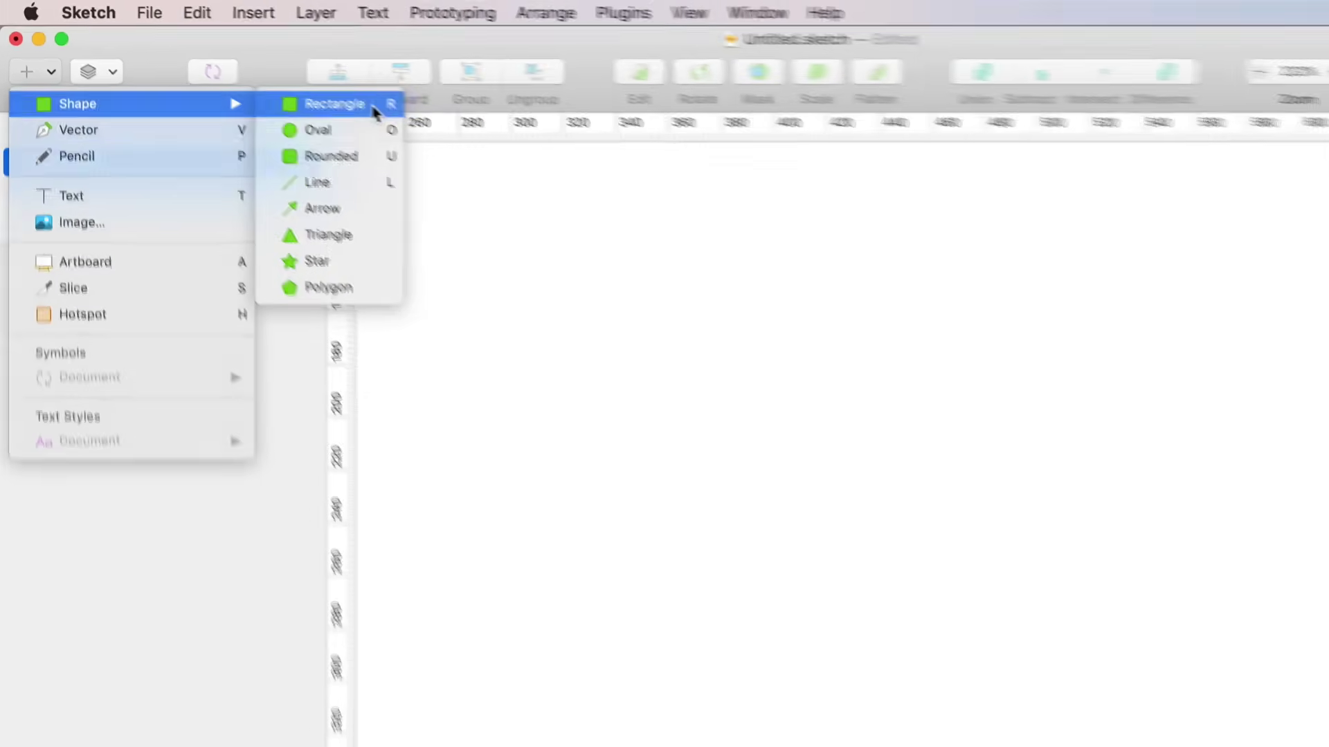
{"action": "left_click", "coordinate": [374, 109]}
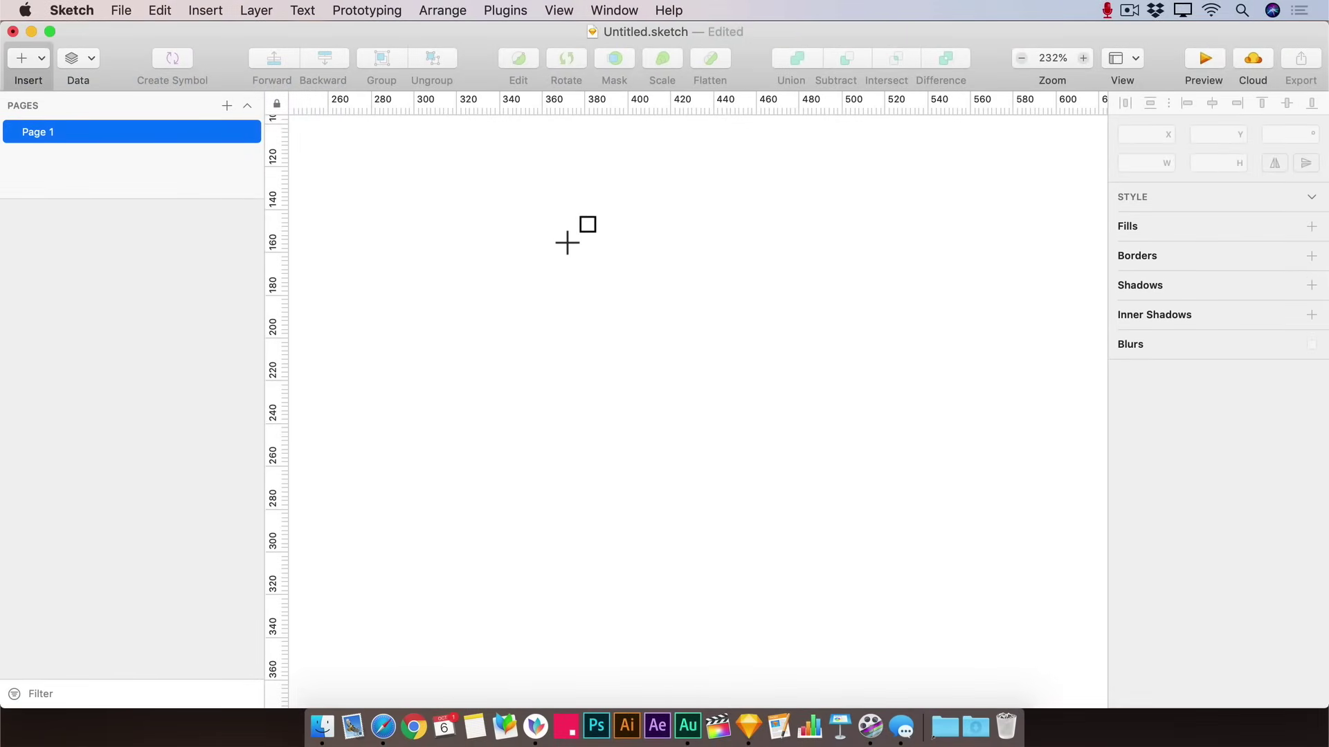
{"action": "mouse_move", "coordinate": [559, 227]}
{"action": "left_mouse_down"}
{"action": "mouse_move", "coordinate": [643, 303]}
{"action": "mouse_move", "coordinate": [712, 306]}
{"action": "mouse_move", "coordinate": [691, 341]}
{"action": "mouse_move", "coordinate": [722, 313]}
{"action": "mouse_move", "coordinate": [666, 327]}
{"action": "mouse_move", "coordinate": [611, 300]}
{"action": "mouse_move", "coordinate": [726, 392]}
{"action": "mouse_move", "coordinate": [634, 303]}
{"action": "mouse_move", "coordinate": [716, 394]}
{"action": "mouse_move", "coordinate": [632, 317]}
{"action": "mouse_move", "coordinate": [700, 380]}
{"action": "mouse_move", "coordinate": [633, 333]}
{"action": "mouse_move", "coordinate": [670, 341]}
{"action": "mouse_move", "coordinate": [711, 376]}
{"action": "mouse_move", "coordinate": [670, 339]}
{"action": "mouse_move", "coordinate": [711, 383]}
{"action": "mouse_move", "coordinate": [780, 311]}
{"action": "left_mouse_up"}
{"action": "key", "text": "shift"}
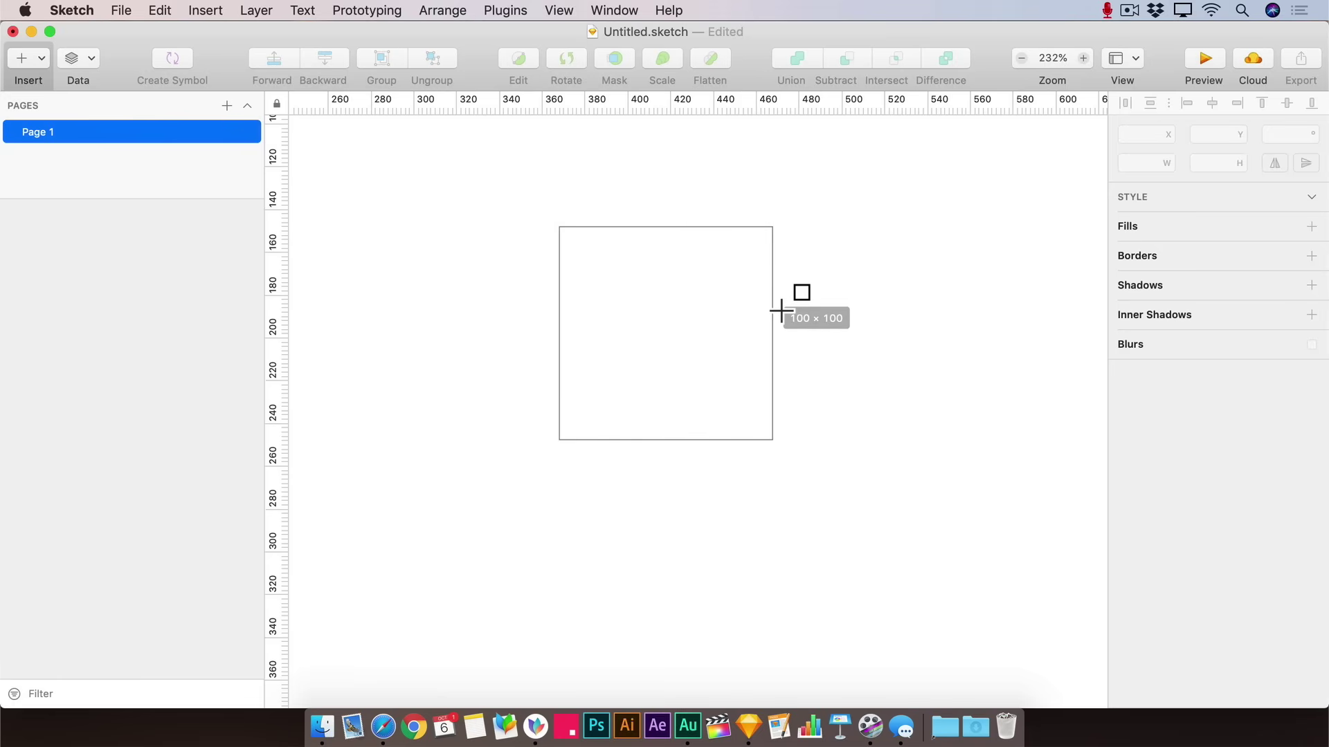
{"action": "left_click_drag", "start_coordinate": [781, 311], "coordinate": [673, 317]}
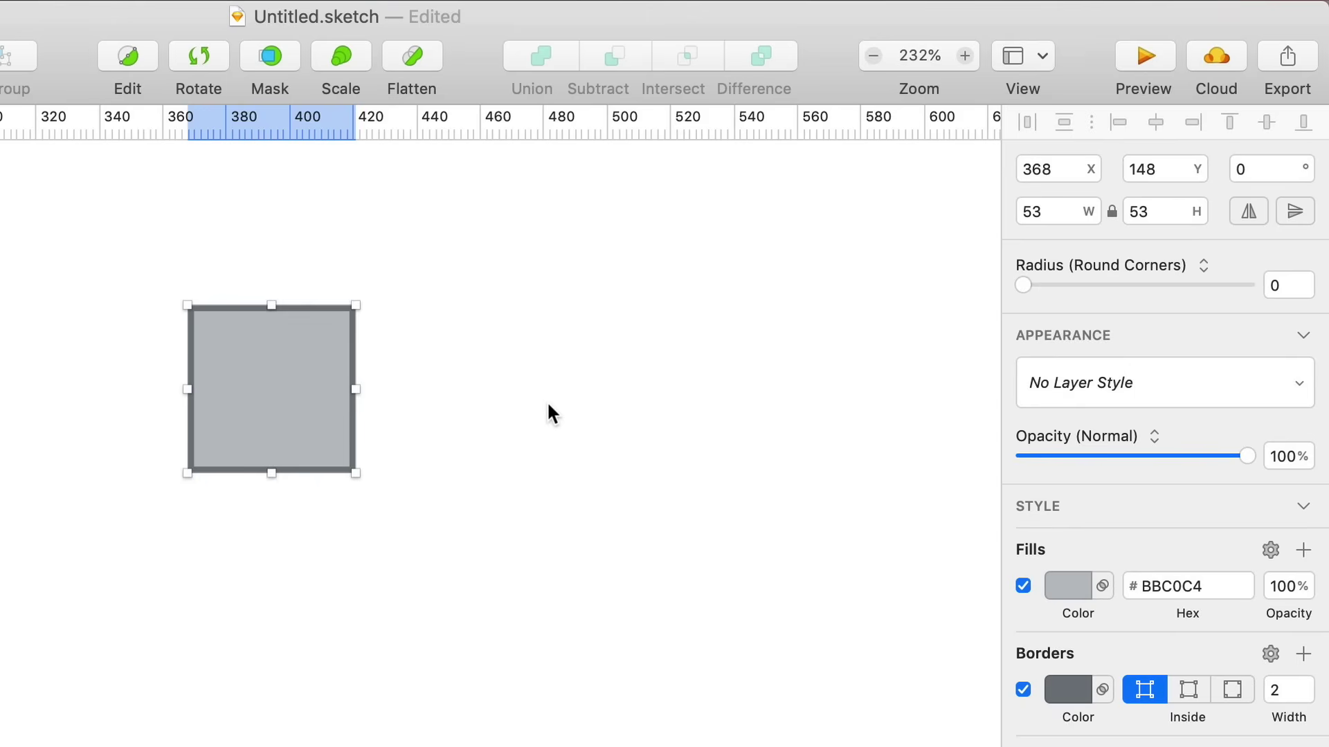
{"action": "left_click_drag", "start_coordinate": [356, 474], "coordinate": [328, 443]}
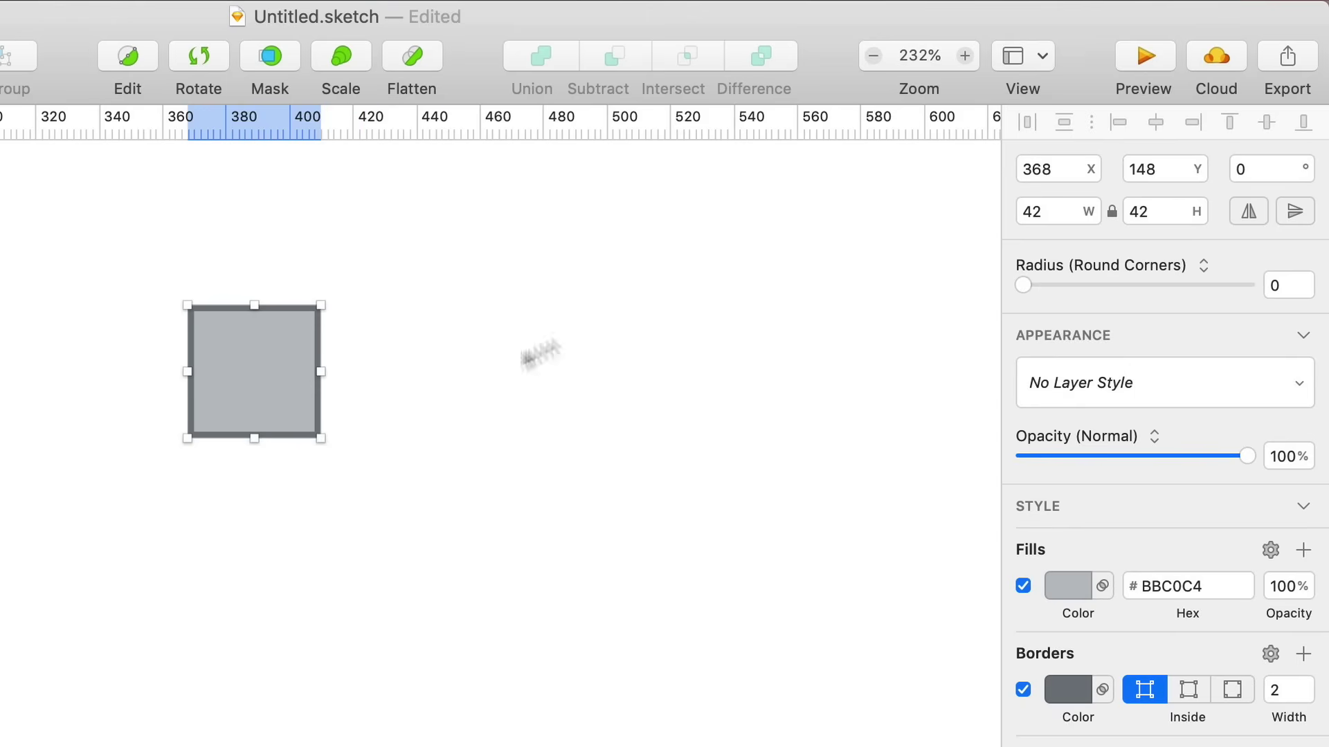
Draw a rectangle of about 62 × 18 to the right of the square and resize it to about 57 × 21
{"action": "key", "text": "r"}
{"action": "left_click_drag", "start_coordinate": [425, 324], "coordinate": [621, 380]}
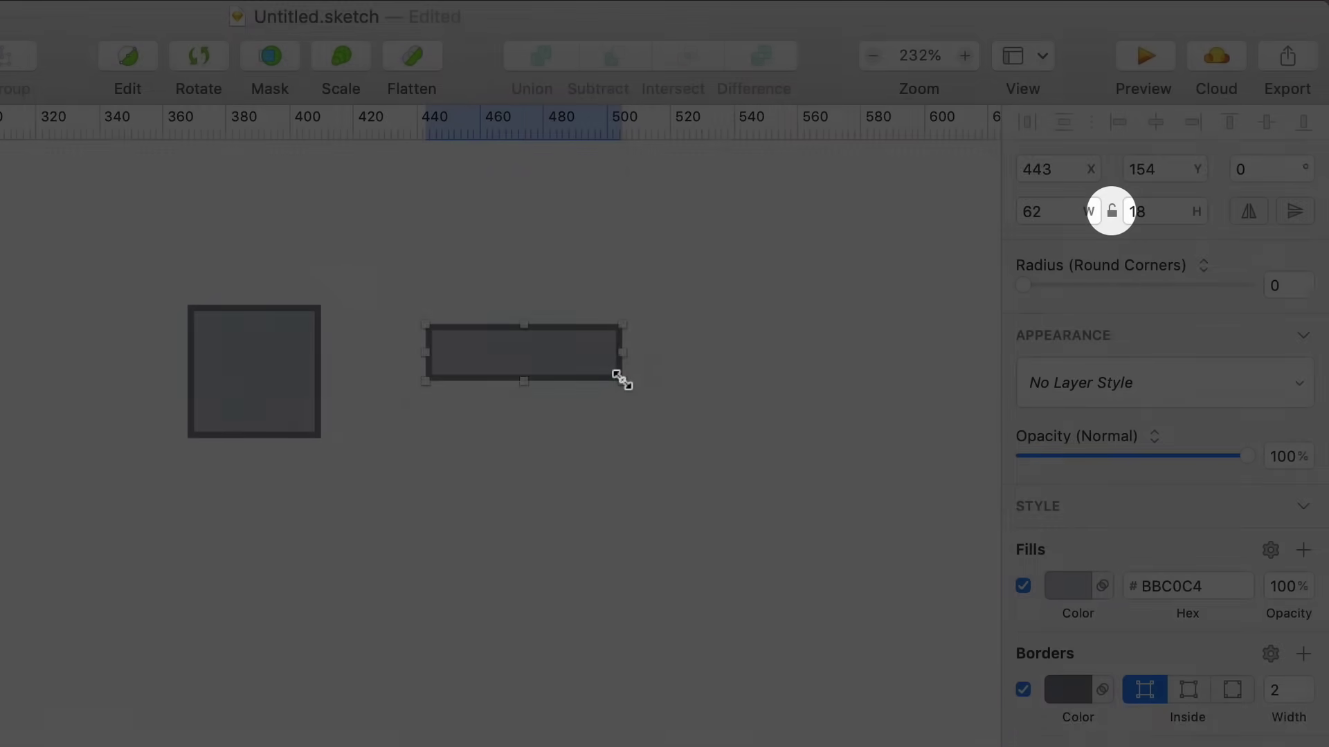
{"action": "mouse_move", "coordinate": [621, 381]}
{"action": "left_mouse_down"}
{"action": "mouse_move", "coordinate": [533, 489]}
{"action": "mouse_move", "coordinate": [600, 448]}
{"action": "mouse_move", "coordinate": [614, 393]}
{"action": "mouse_move", "coordinate": [732, 467]}
{"action": "mouse_move", "coordinate": [670, 422]}
{"action": "mouse_move", "coordinate": [692, 428]}
{"action": "mouse_move", "coordinate": [609, 397]}
{"action": "left_mouse_up"}
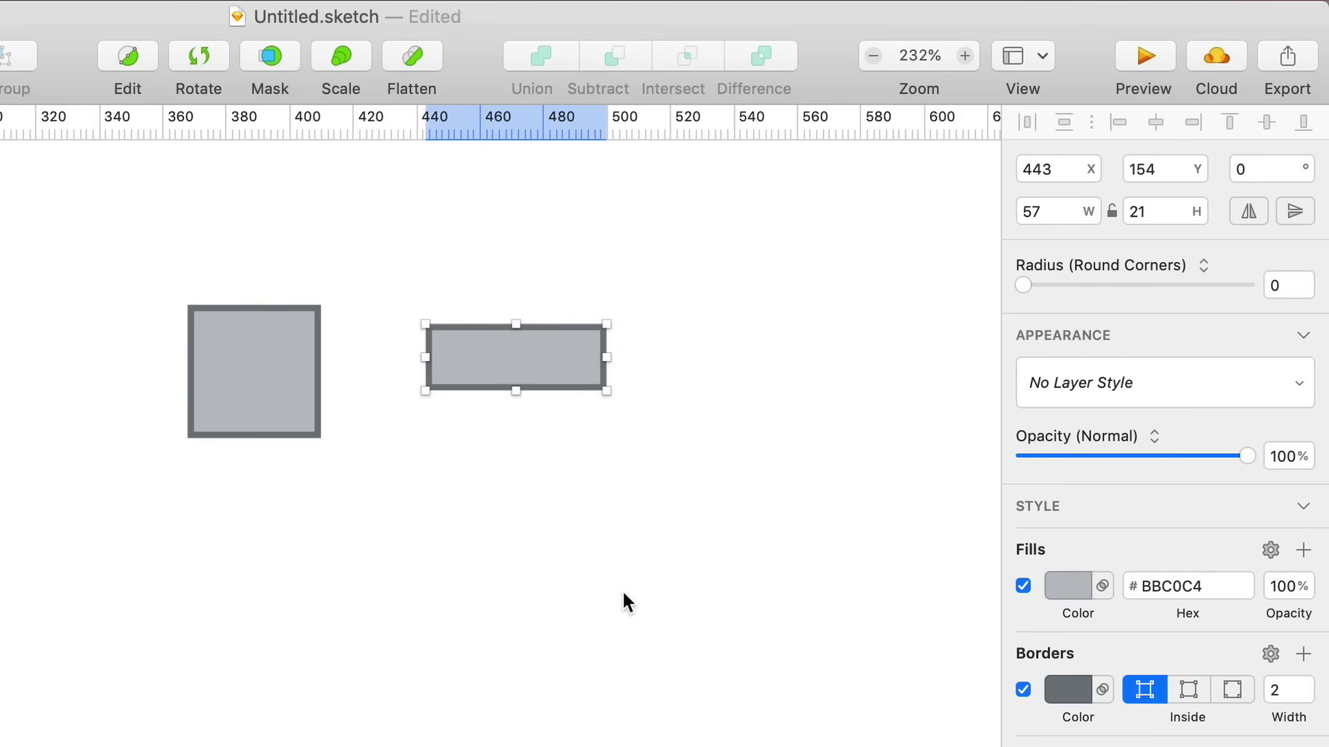
Draw a third rectangle of about 56 × 28 directly below the wide rectangle, repositioning it while drawing, and deselect it
{"action": "key", "text": "r"}
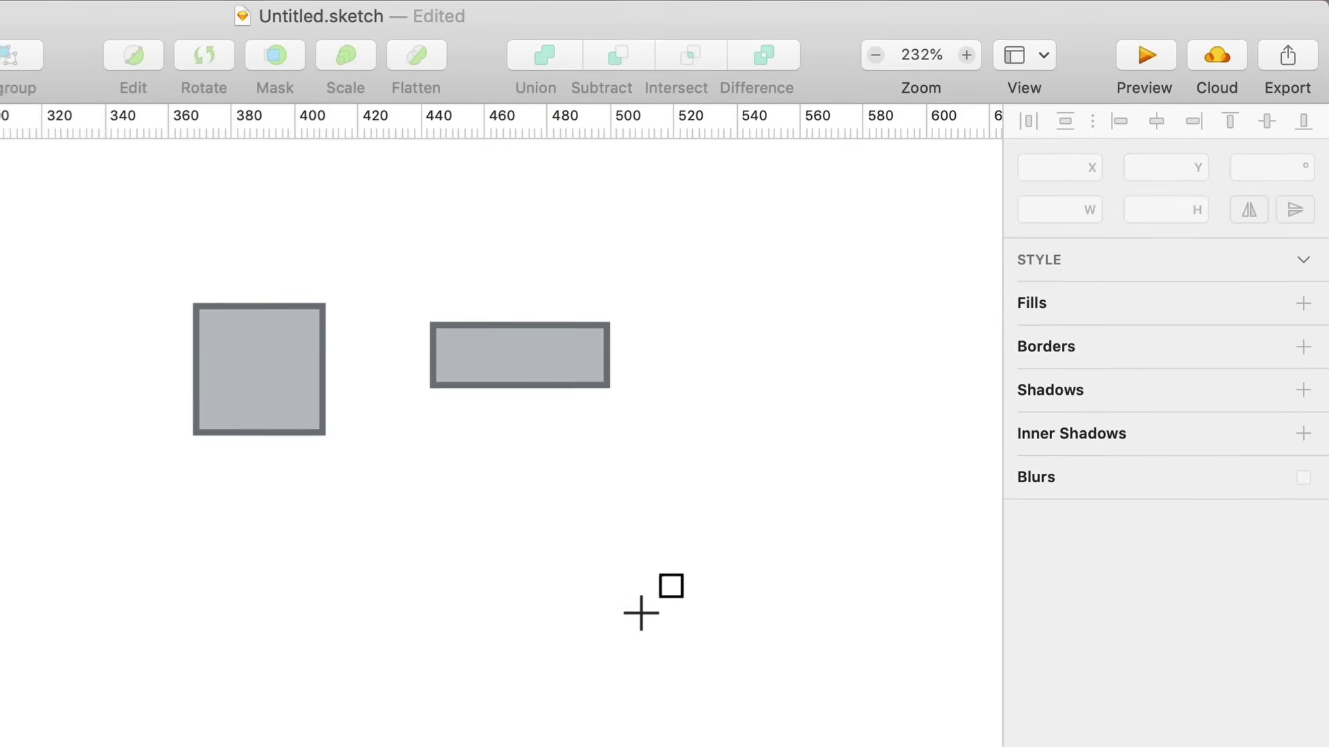
{"action": "left_click_drag", "start_coordinate": [283, 268], "coordinate": [389, 374]}
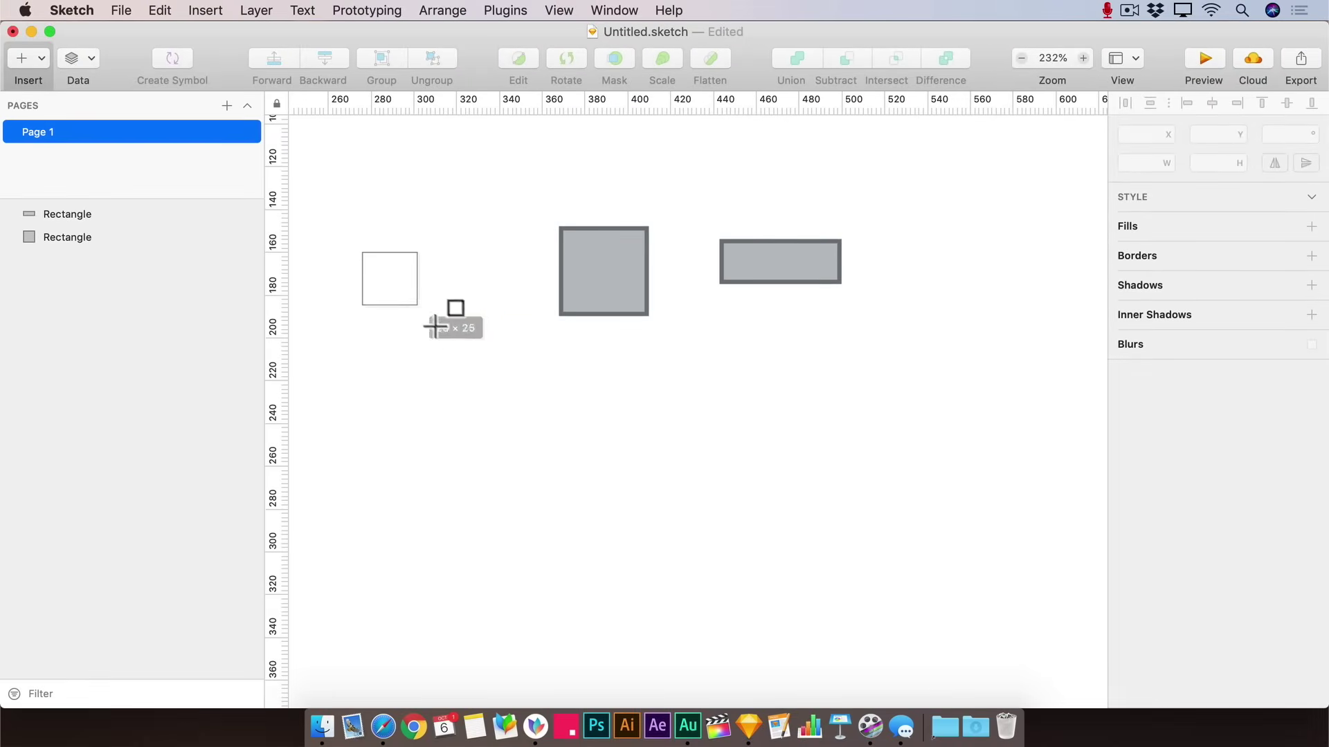
{"action": "mouse_move", "coordinate": [374, 278]}
{"action": "left_mouse_down"}
{"action": "mouse_move", "coordinate": [415, 293]}
{"action": "mouse_move", "coordinate": [475, 359]}
{"action": "mouse_move", "coordinate": [478, 333]}
{"action": "mouse_move", "coordinate": [485, 371]}
{"action": "mouse_move", "coordinate": [460, 321]}
{"action": "mouse_move", "coordinate": [456, 351]}
{"action": "mouse_move", "coordinate": [485, 378]}
{"action": "mouse_move", "coordinate": [694, 471]}
{"action": "mouse_move", "coordinate": [838, 420]}
{"action": "mouse_move", "coordinate": [820, 410]}
{"action": "mouse_move", "coordinate": [862, 410]}
{"action": "mouse_move", "coordinate": [858, 458]}
{"action": "mouse_move", "coordinate": [795, 454]}
{"action": "mouse_move", "coordinate": [839, 416]}
{"action": "mouse_move", "coordinate": [827, 413]}
{"action": "mouse_move", "coordinate": [843, 415]}
{"action": "mouse_move", "coordinate": [788, 405]}
{"action": "mouse_move", "coordinate": [849, 383]}
{"action": "mouse_move", "coordinate": [840, 368]}
{"action": "left_mouse_up"}
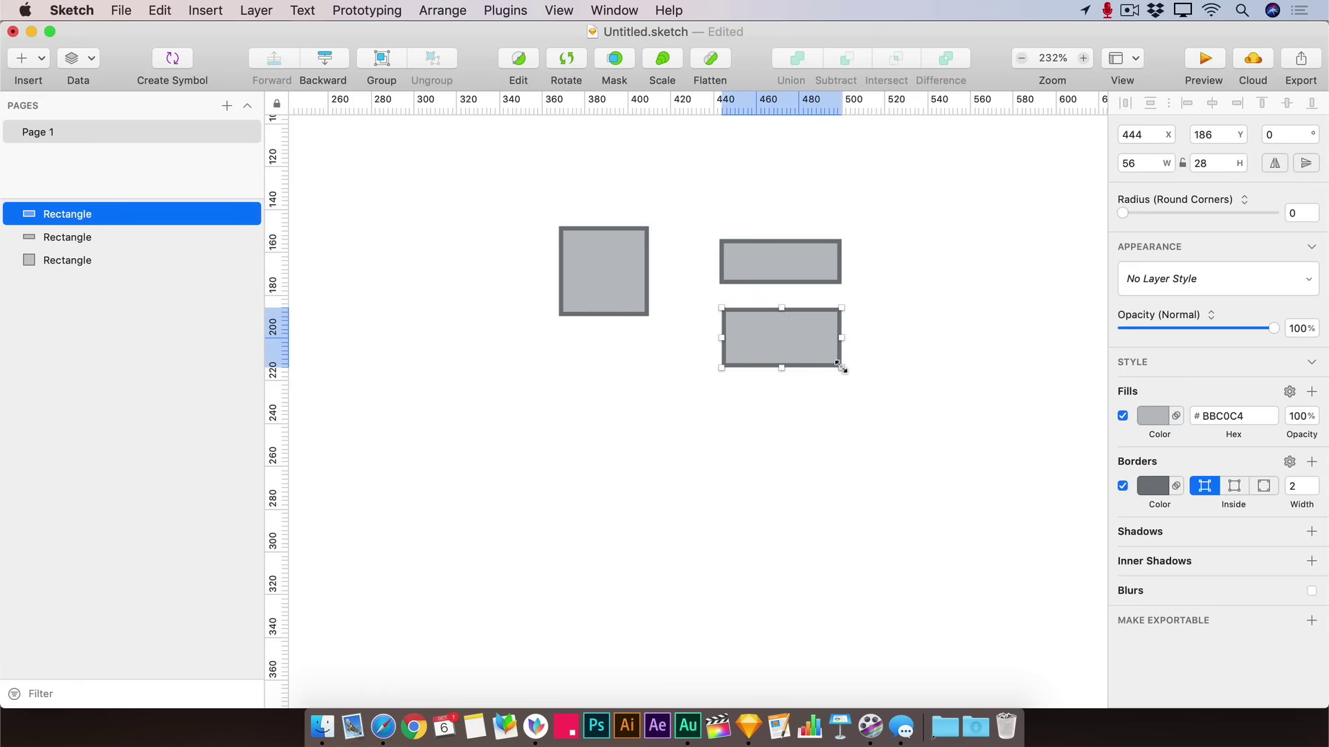
{"action": "left_click", "coordinate": [732, 451]}
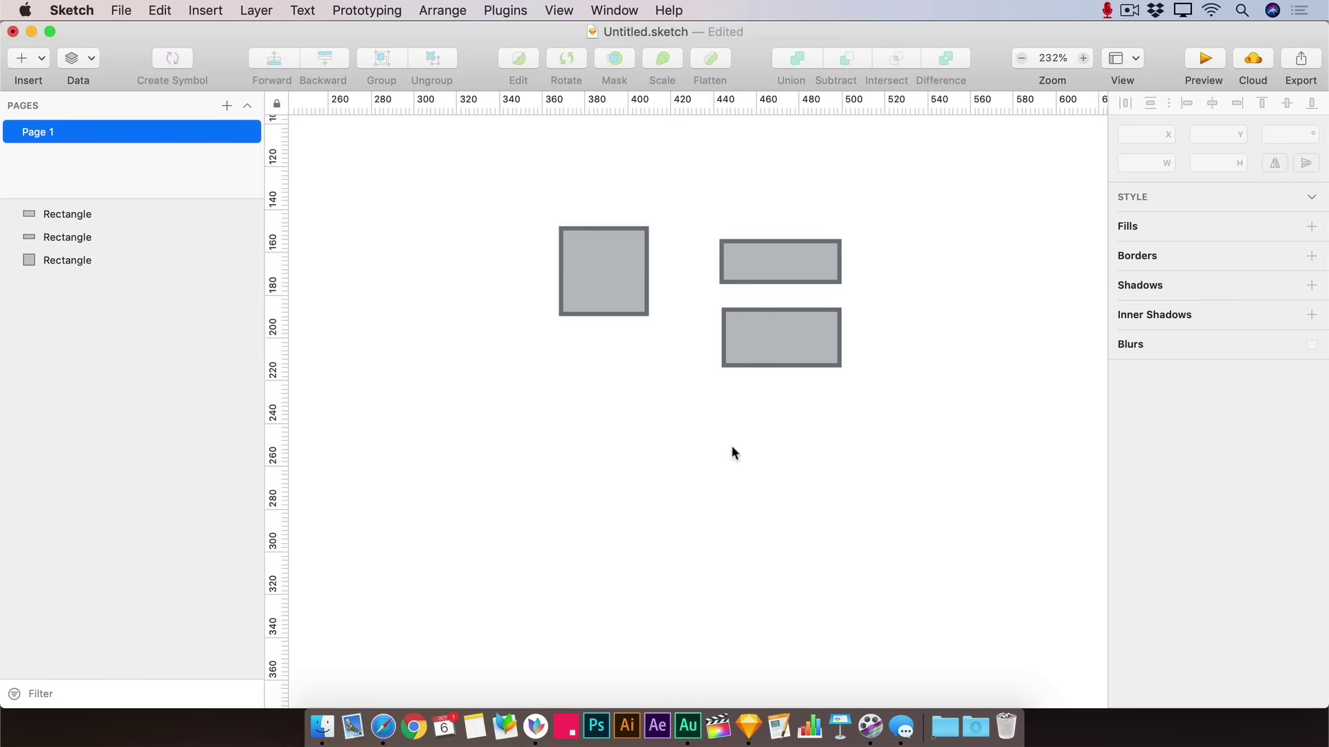
Draw an oval of about 22 × 28 below the square, trying a perfect circle while drawing, and delete it
{"action": "key", "text": "o"}
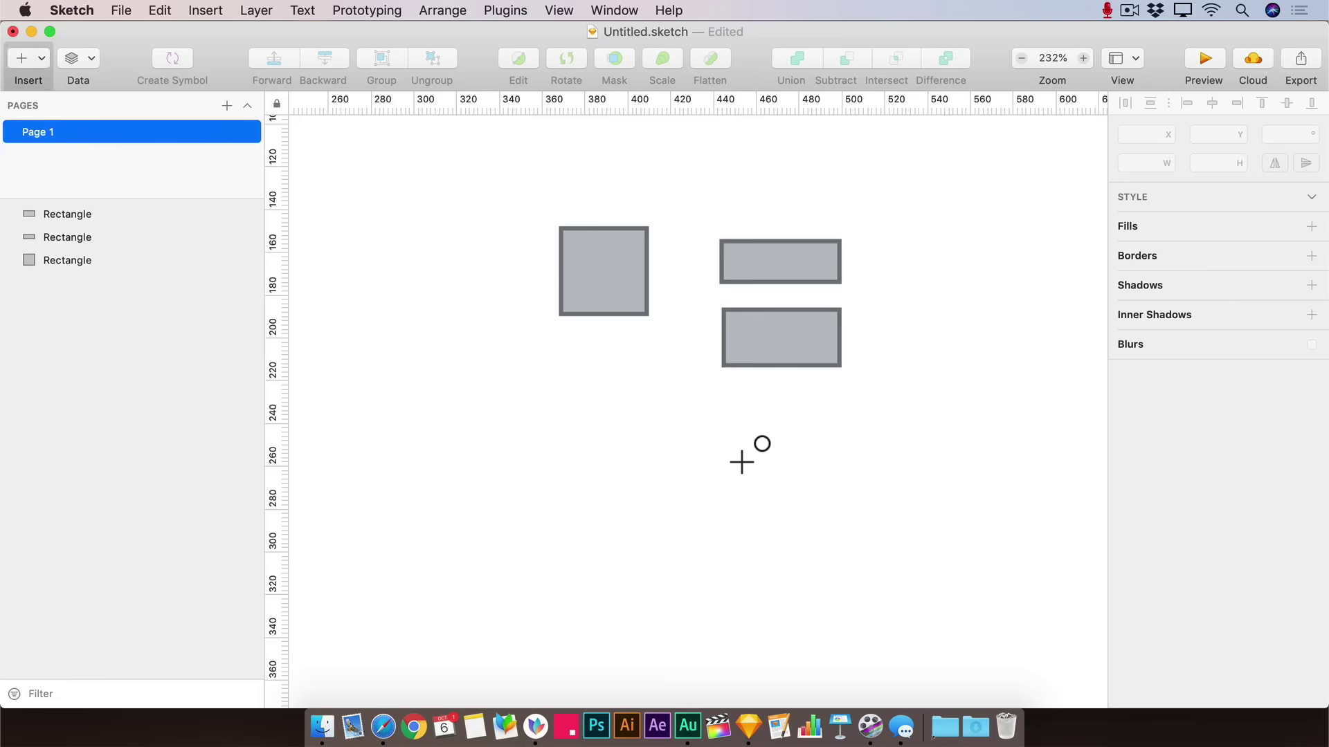
{"action": "left_click_drag", "start_coordinate": [620, 437], "coordinate": [711, 566]}
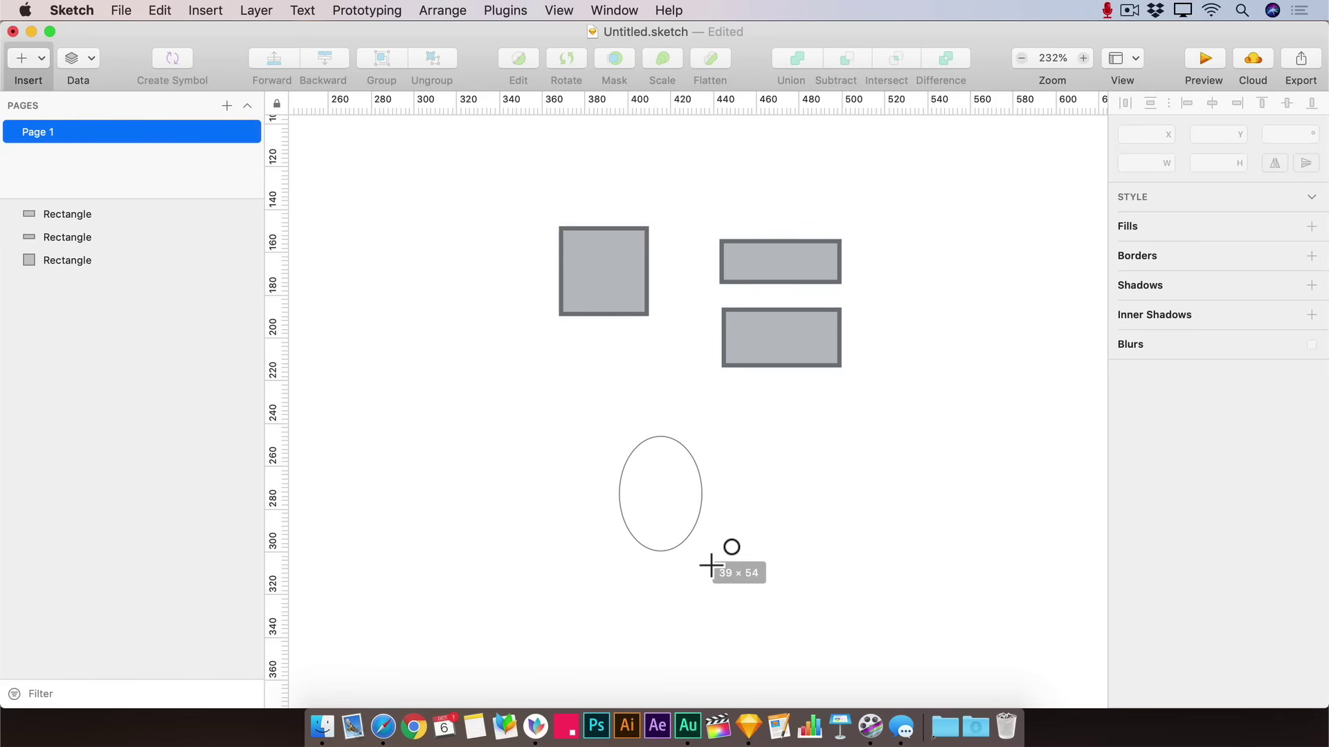
{"action": "key", "text": "shift"}
{"action": "left_click_drag", "start_coordinate": [711, 565], "coordinate": [686, 517]}
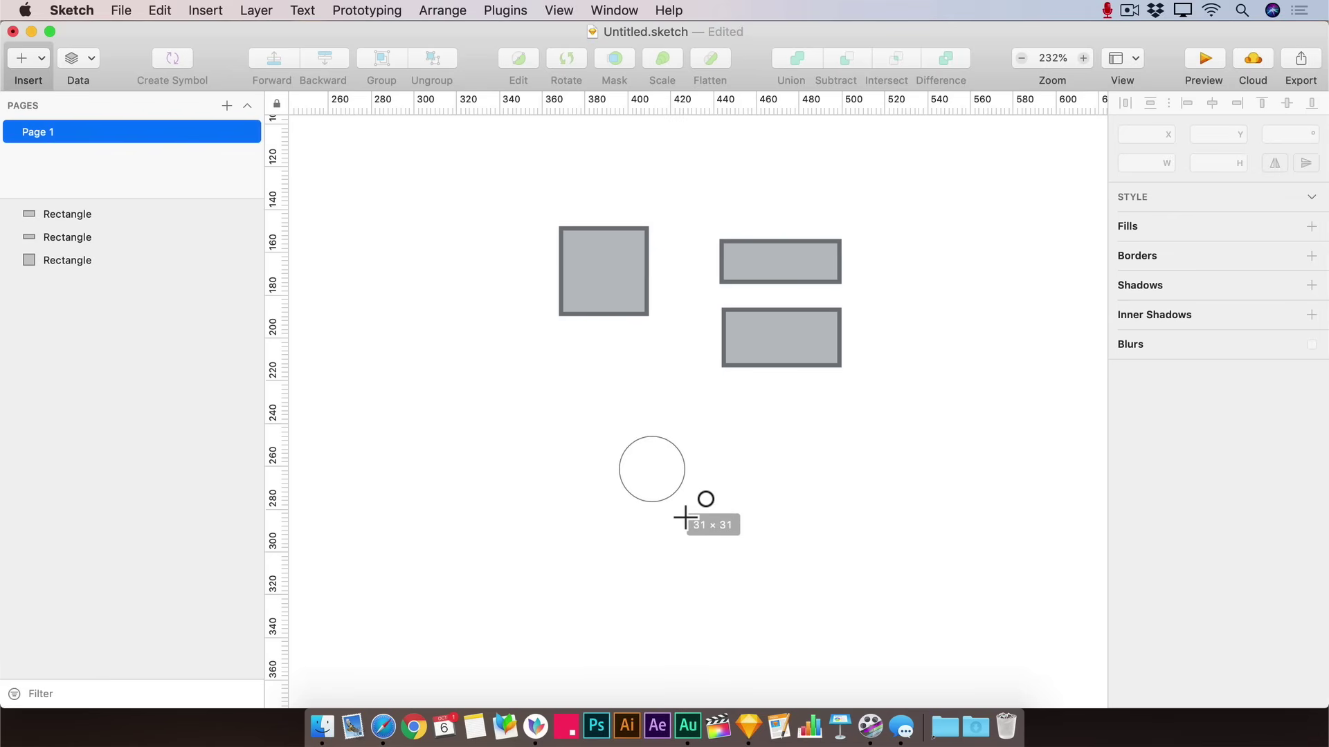
{"action": "left_click_drag", "start_coordinate": [685, 517], "coordinate": [641, 466]}
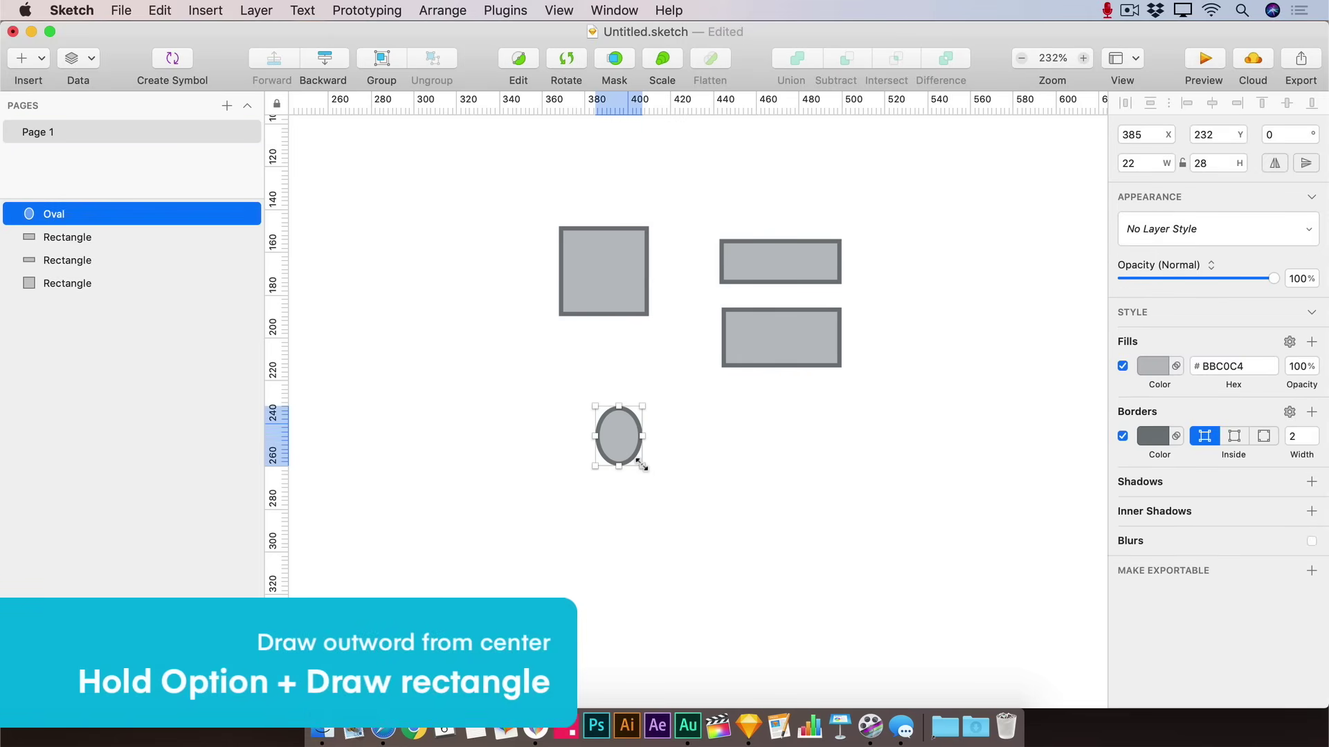
{"action": "key", "text": "BackSpace"}
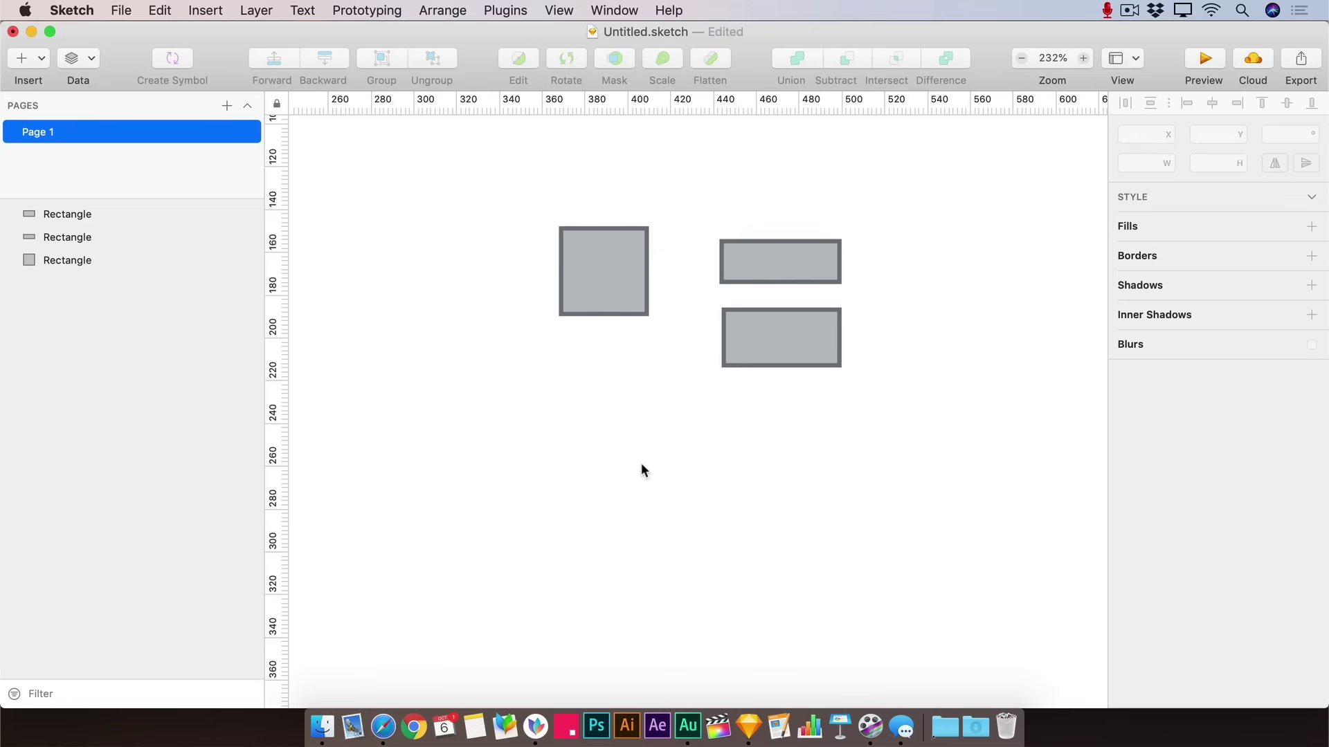
Draw a small circle outward from its center on the square's upper-right corner and deselect it
{"action": "key", "text": "o"}
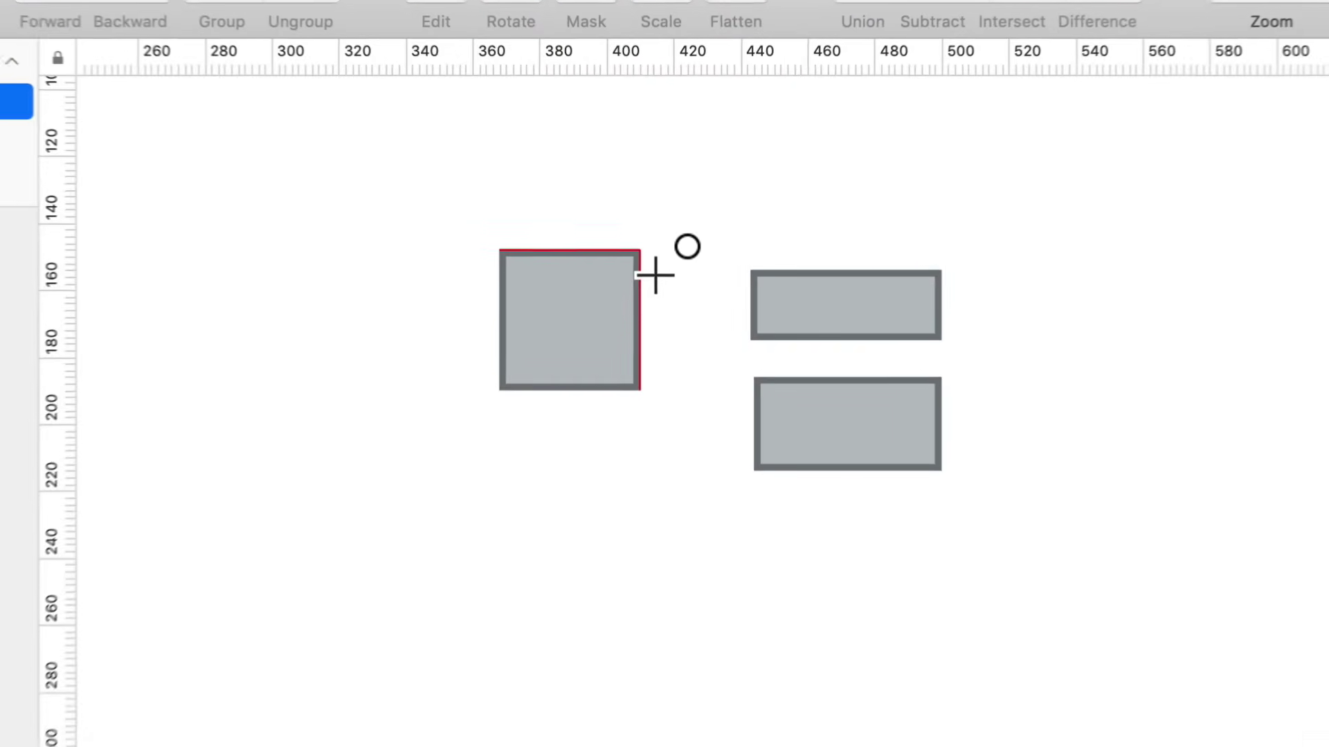
{"action": "mouse_move", "coordinate": [655, 280]}
{"action": "left_mouse_down"}
{"action": "mouse_move", "coordinate": [688, 323]}
{"action": "mouse_move", "coordinate": [679, 300]}
{"action": "mouse_move", "coordinate": [670, 325]}
{"action": "mouse_move", "coordinate": [685, 315]}
{"action": "mouse_move", "coordinate": [661, 279]}
{"action": "left_mouse_up"}
{"action": "left_click", "coordinate": [712, 295]}
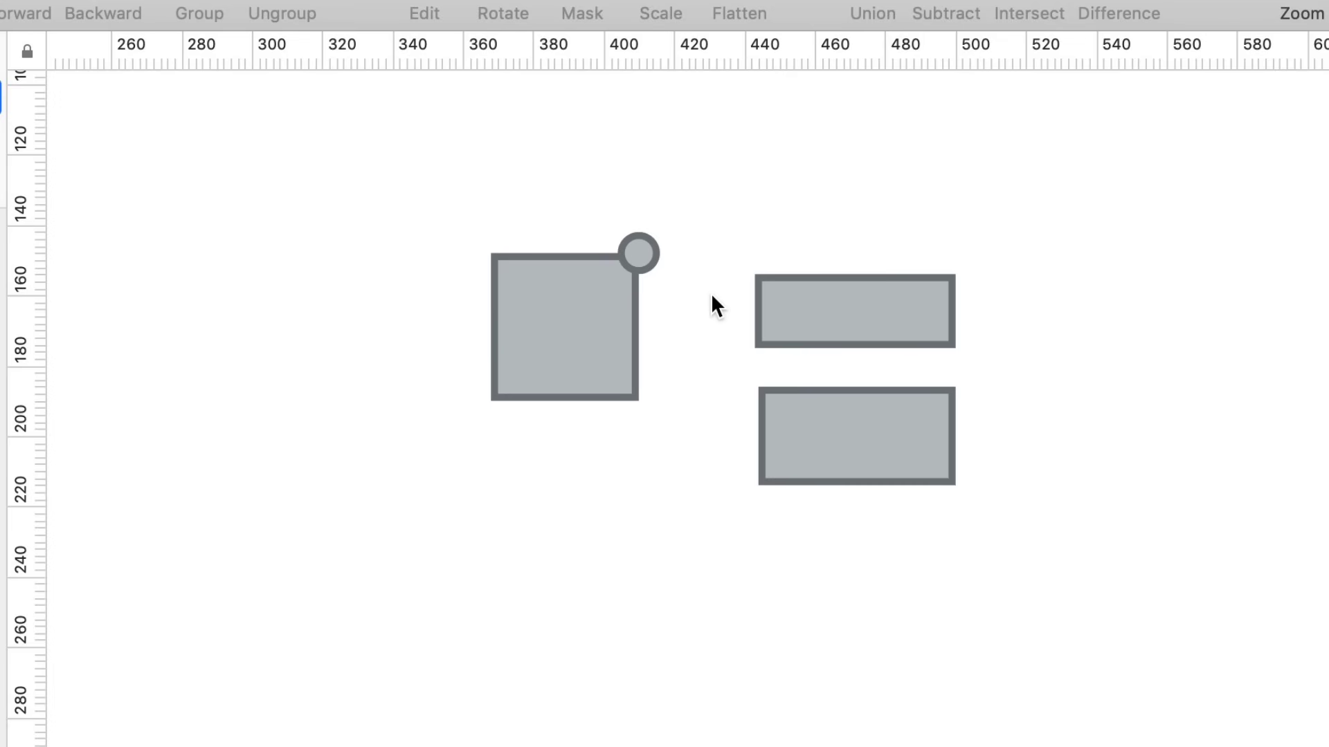
Nudge the small circle 2 px down and 2 px left on the square's corner, and deselect it
{"action": "left_click_drag", "start_coordinate": [643, 260], "coordinate": [643, 258]}
{"action": "key", "text": "Down"}
{"action": "key", "text": "Down"}
{"action": "key", "text": "Left"}
{"action": "key", "text": "Left"}
{"action": "left_click", "coordinate": [687, 328]}
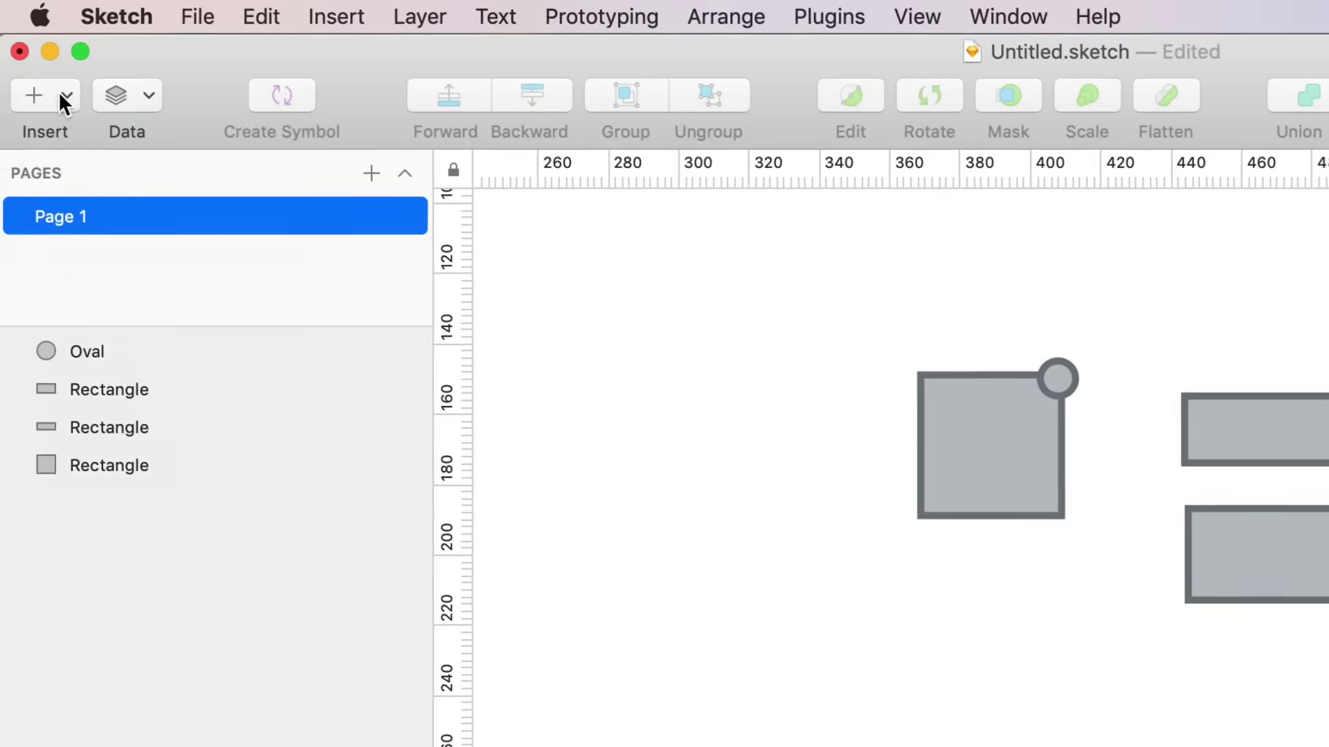
Draw a straight line about 64 long, rising to the right at about 17°, below and left of the square
{"action": "left_click", "coordinate": [64, 100]}
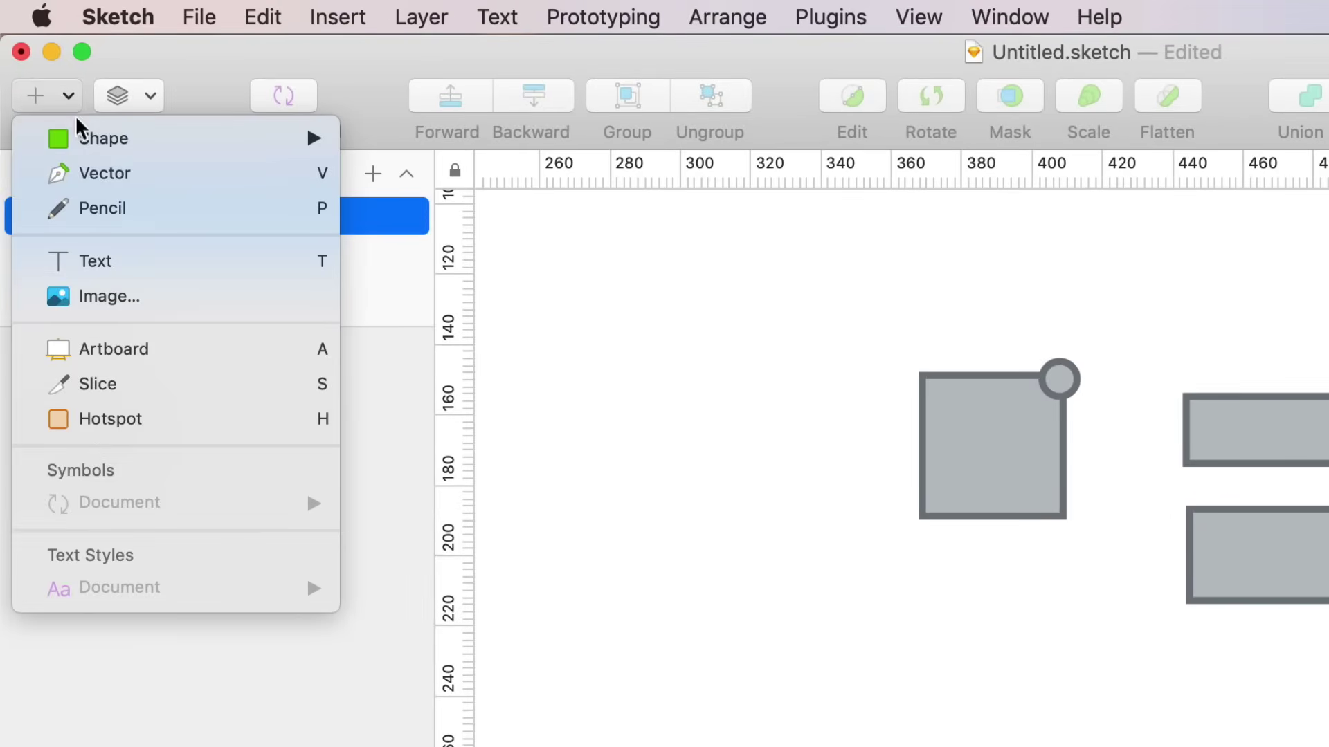
{"action": "mouse_move", "coordinate": [83, 142]}
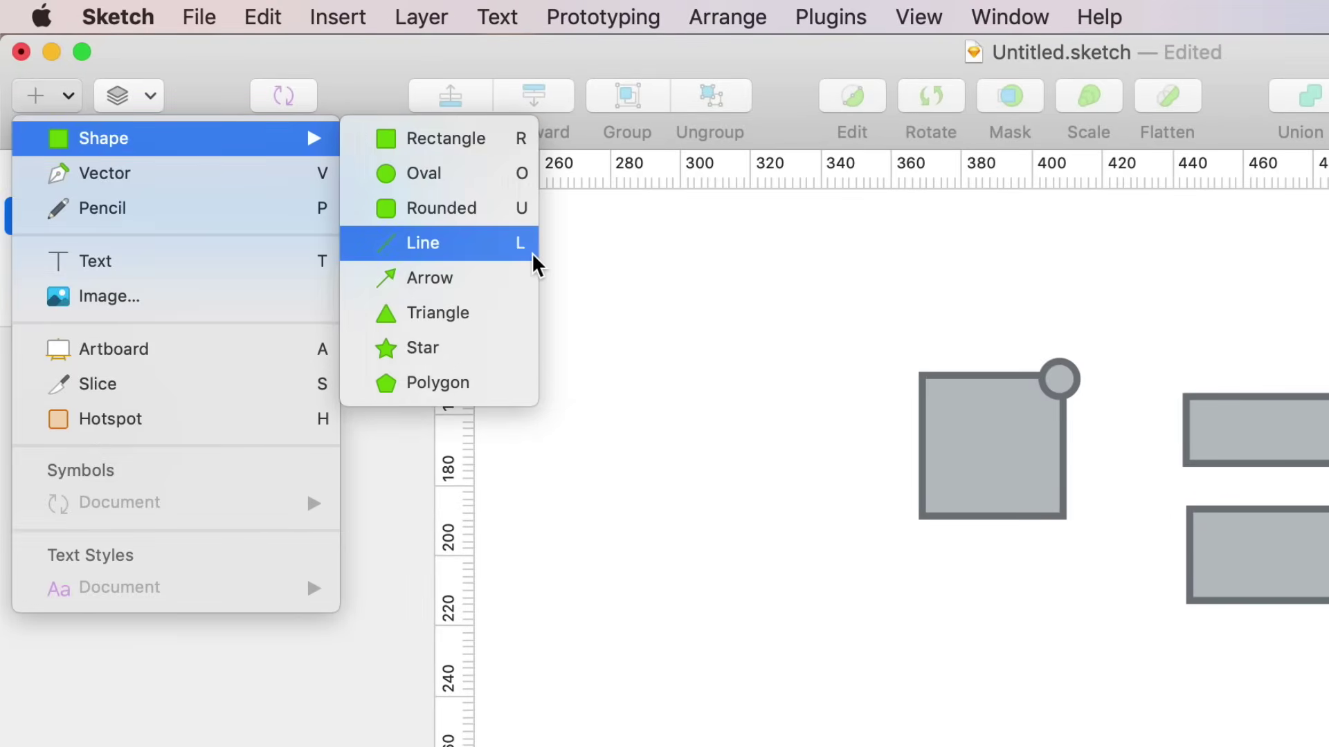
{"action": "left_click", "coordinate": [475, 253]}
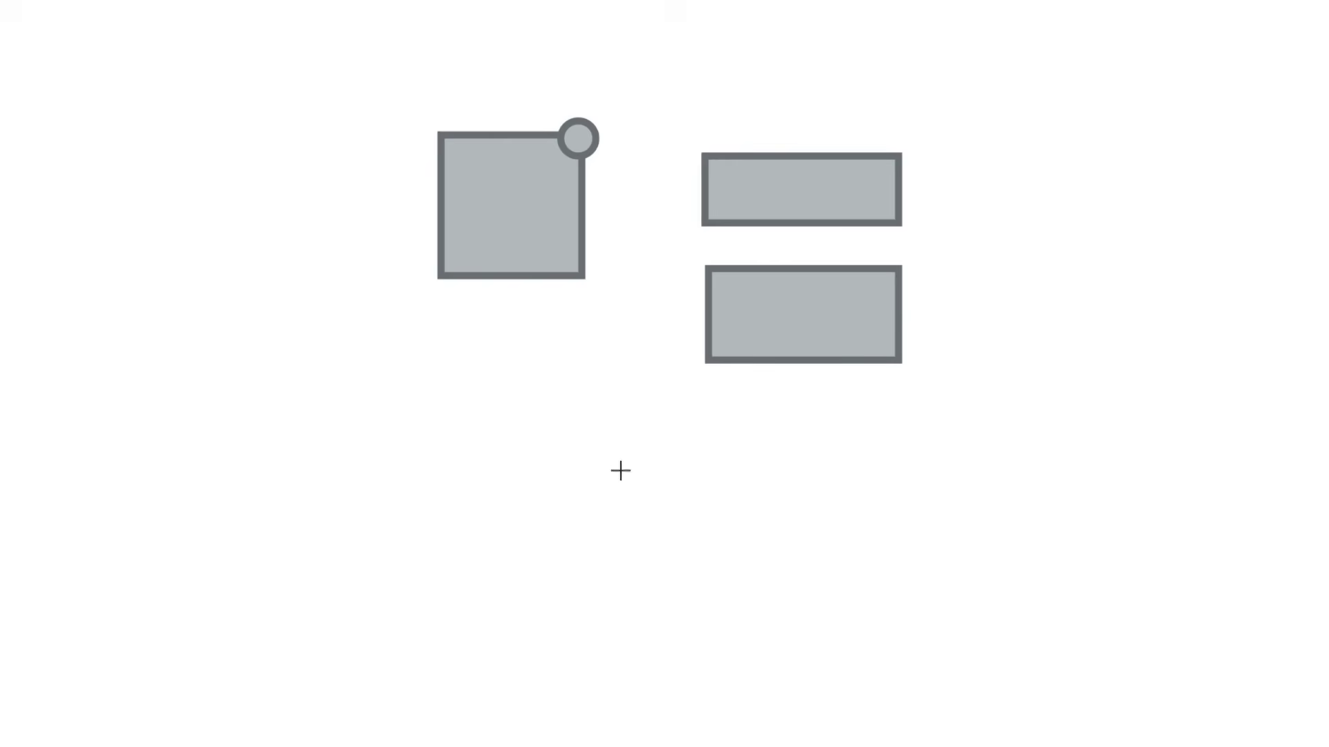
{"action": "mouse_move", "coordinate": [239, 518]}
{"action": "left_mouse_down"}
{"action": "mouse_move", "coordinate": [768, 520]}
{"action": "mouse_move", "coordinate": [557, 649]}
{"action": "mouse_move", "coordinate": [341, 538]}
{"action": "mouse_move", "coordinate": [536, 373]}
{"action": "mouse_move", "coordinate": [424, 504]}
{"action": "mouse_move", "coordinate": [460, 499]}
{"action": "mouse_move", "coordinate": [457, 452]}
{"action": "left_mouse_up"}
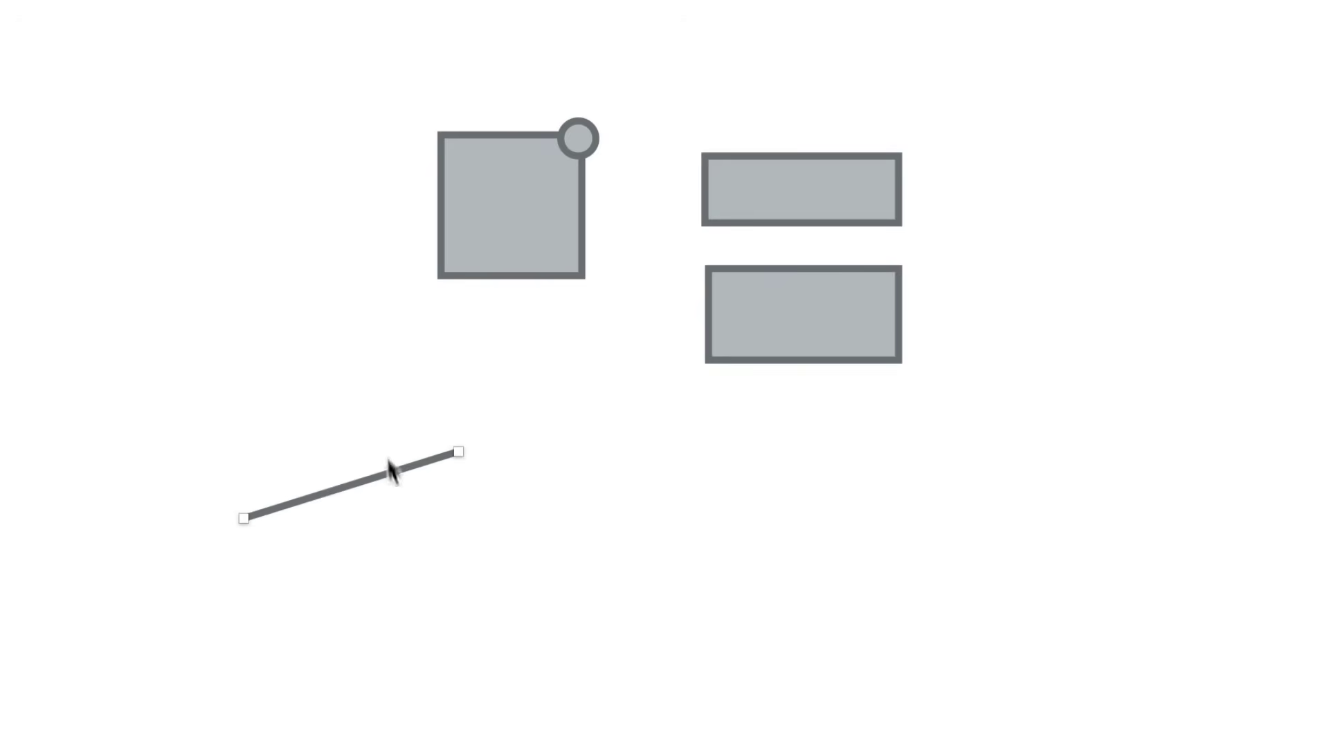
Move the line slightly upward to start at about X 317, Y 247, and shift its end point to about X 377, Y 260
{"action": "left_click_drag", "start_coordinate": [383, 472], "coordinate": [385, 445]}
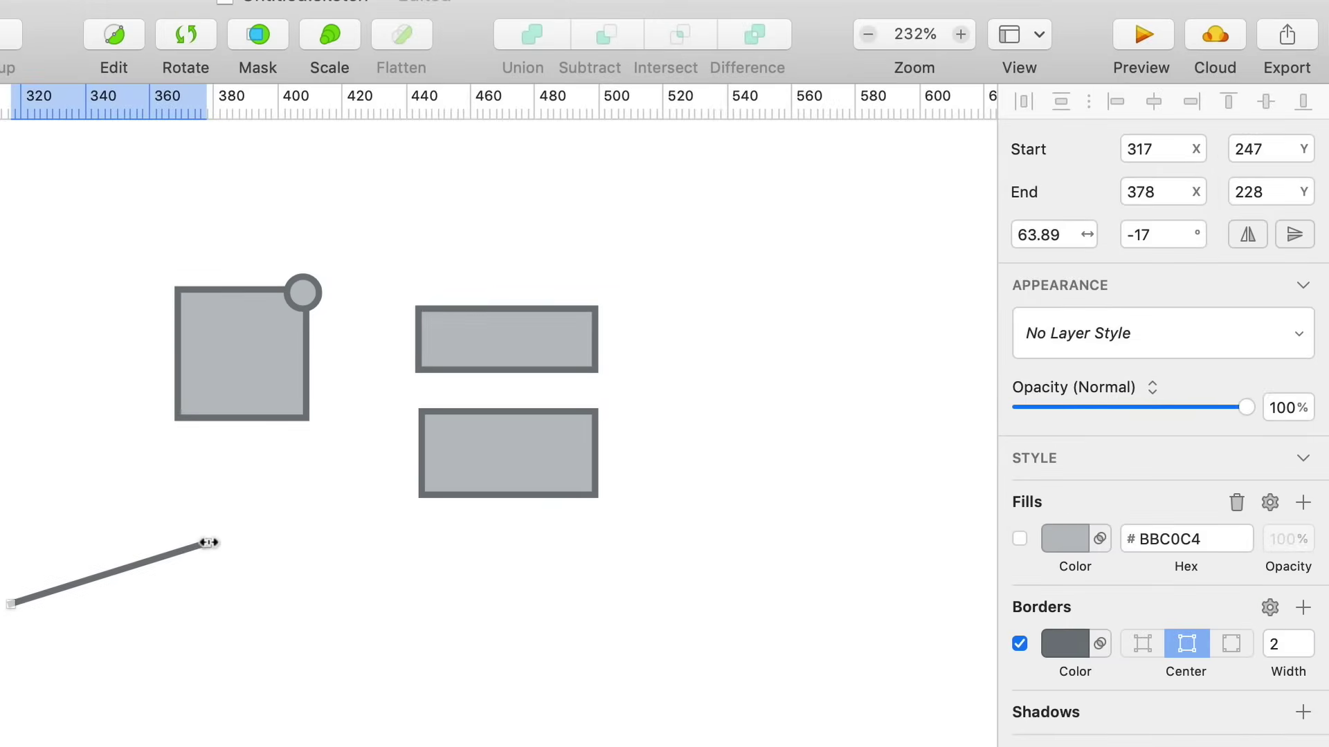
{"action": "left_click_drag", "start_coordinate": [208, 543], "coordinate": [202, 647]}
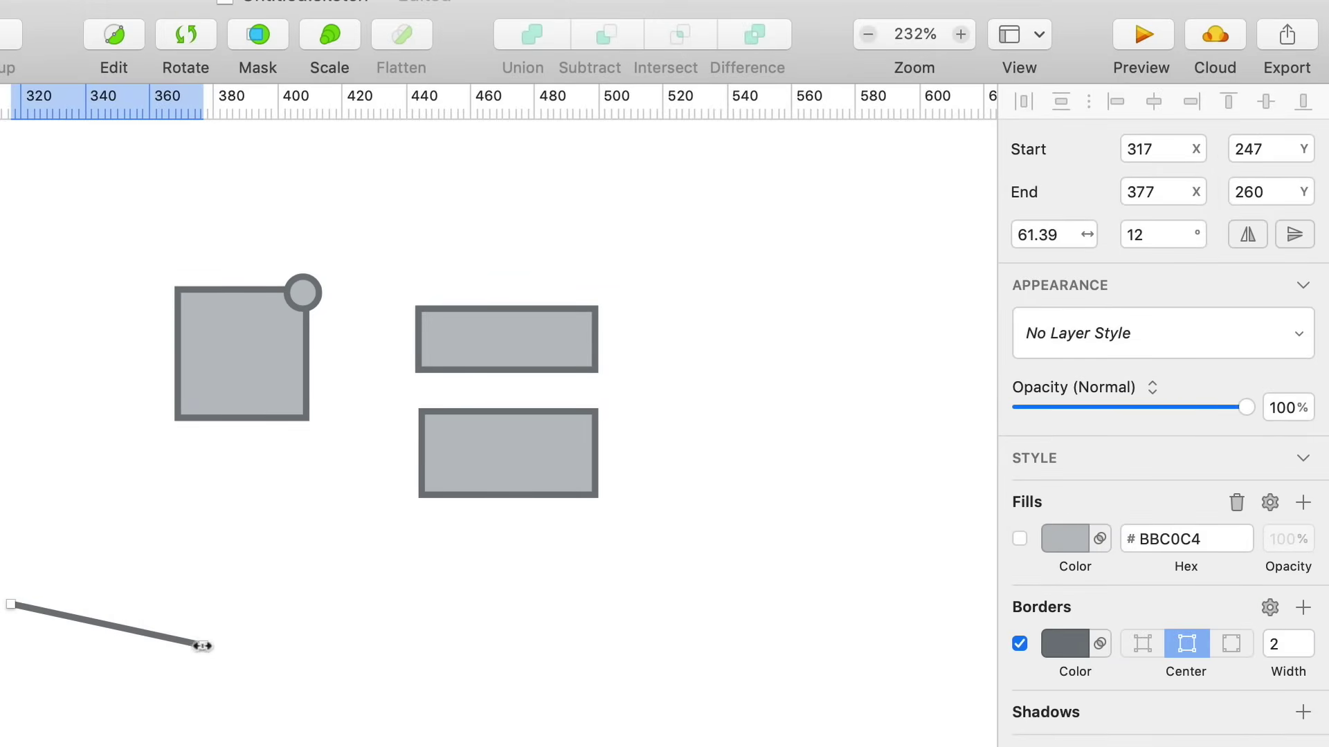
Shift the start point of the line below the square slightly to the right, shortening the line
{"action": "mouse_move", "coordinate": [12, 606]}
{"action": "left_mouse_down"}
{"action": "mouse_move", "coordinate": [24, 584]}
{"action": "mouse_move", "coordinate": [37, 608]}
{"action": "left_mouse_up"}
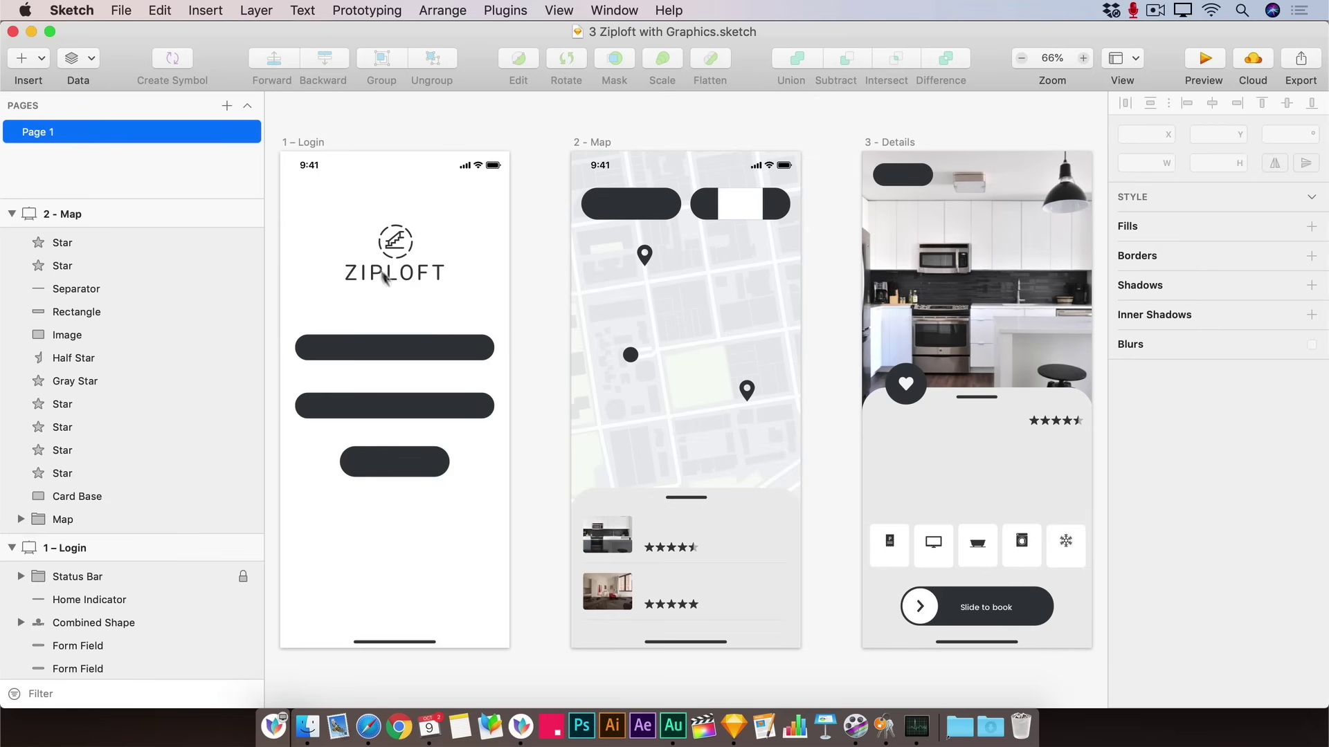
Set the solid fill of the two form fields on the 1 – Login artboard to light blue-gray #B6C8D6
{"action": "left_click_drag", "start_coordinate": [302, 217], "coordinate": [488, 497]}
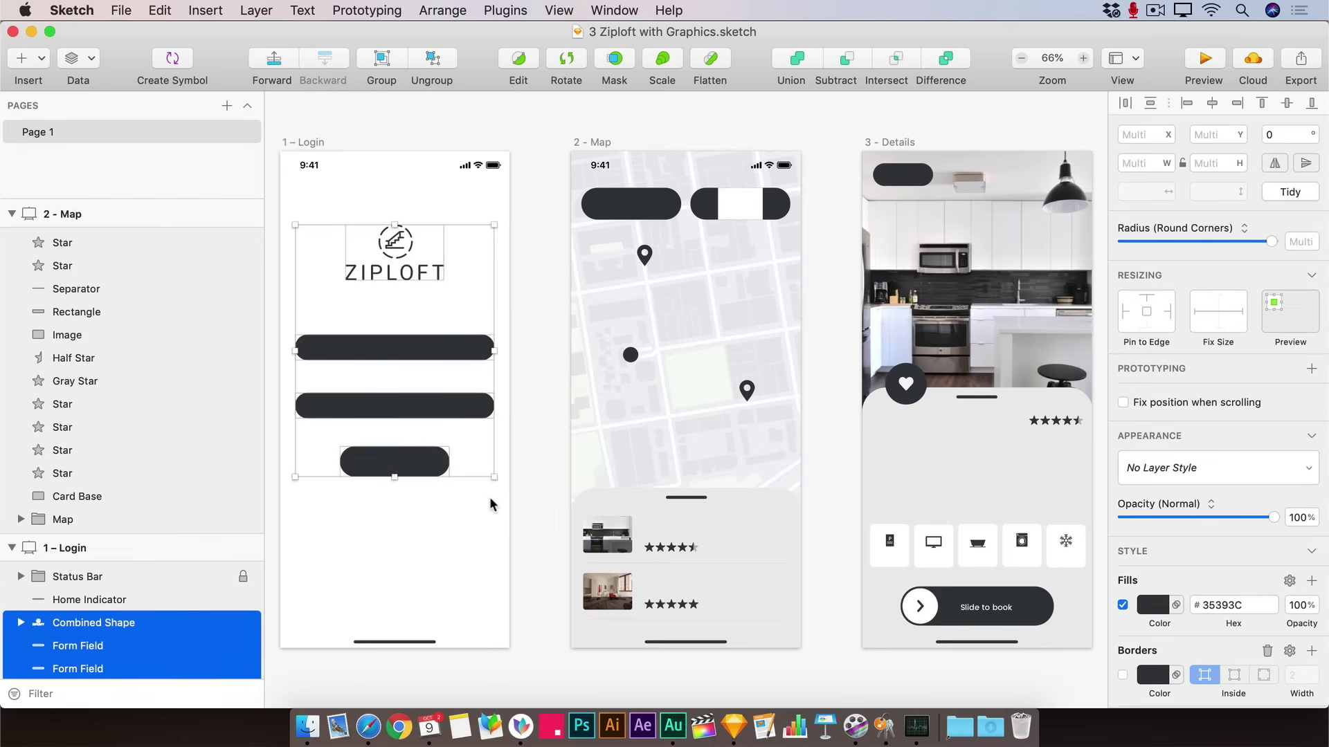
{"action": "key", "text": "super+2"}
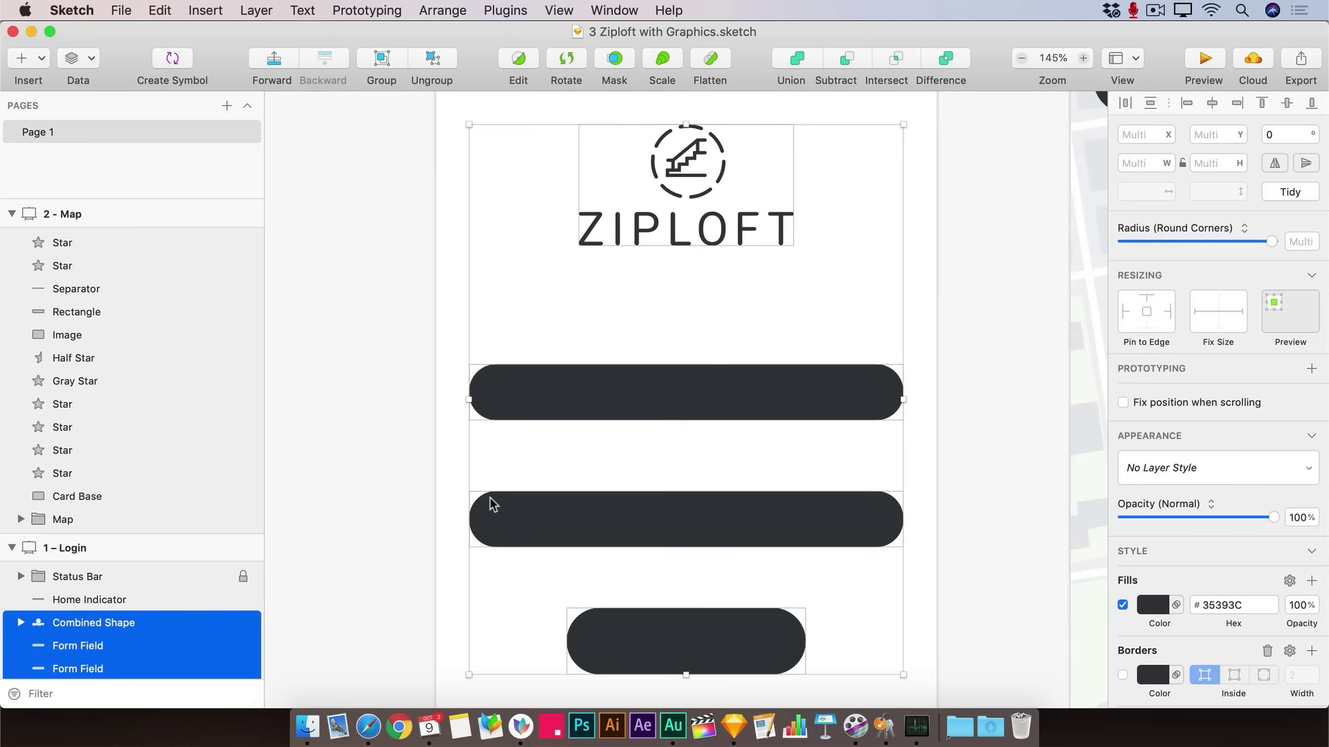
{"action": "left_click", "coordinate": [975, 414]}
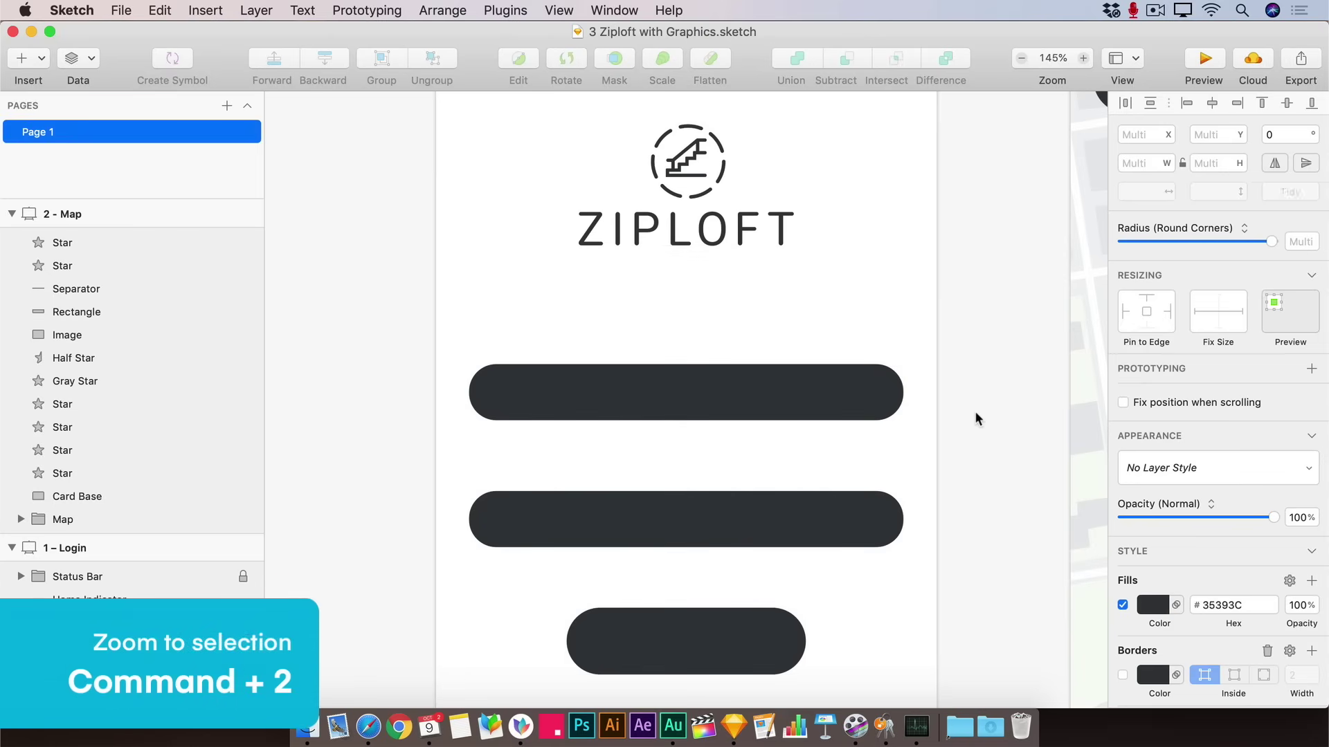
{"action": "left_click", "coordinate": [722, 241]}
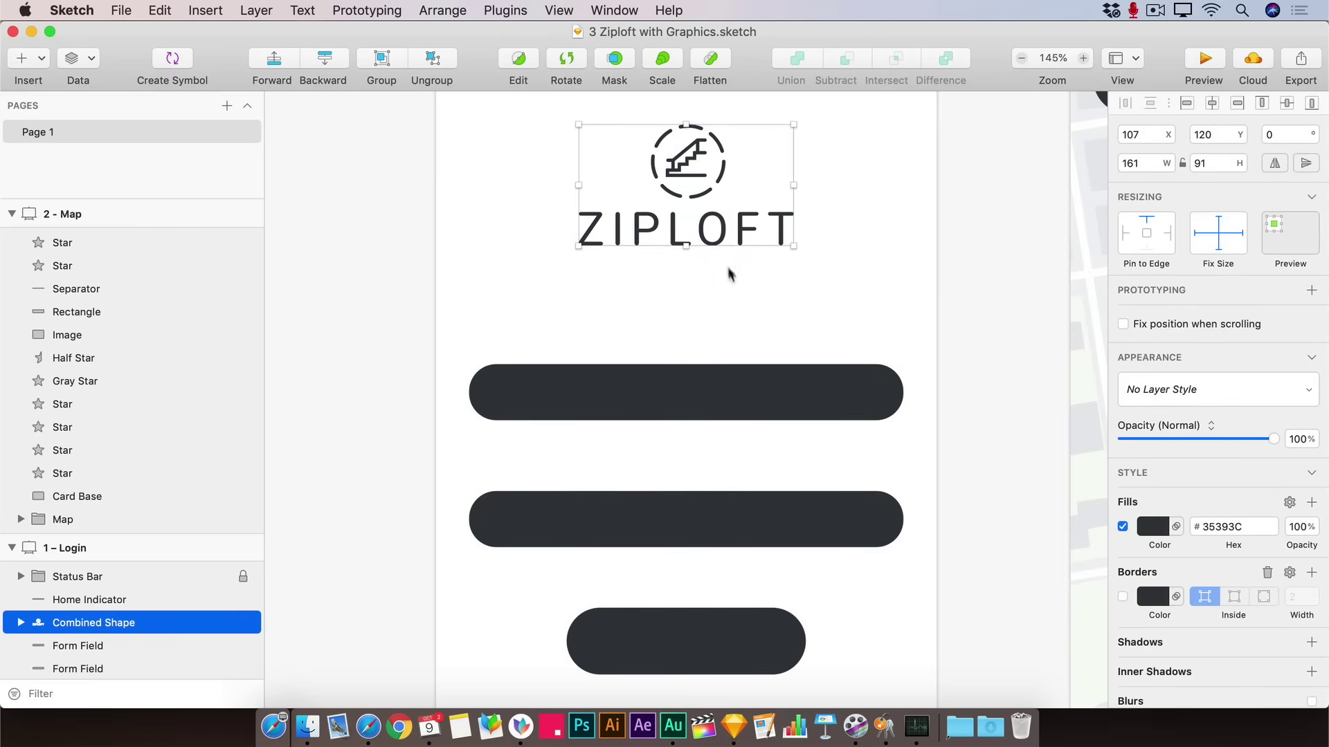
{"action": "left_click", "coordinate": [723, 386]}
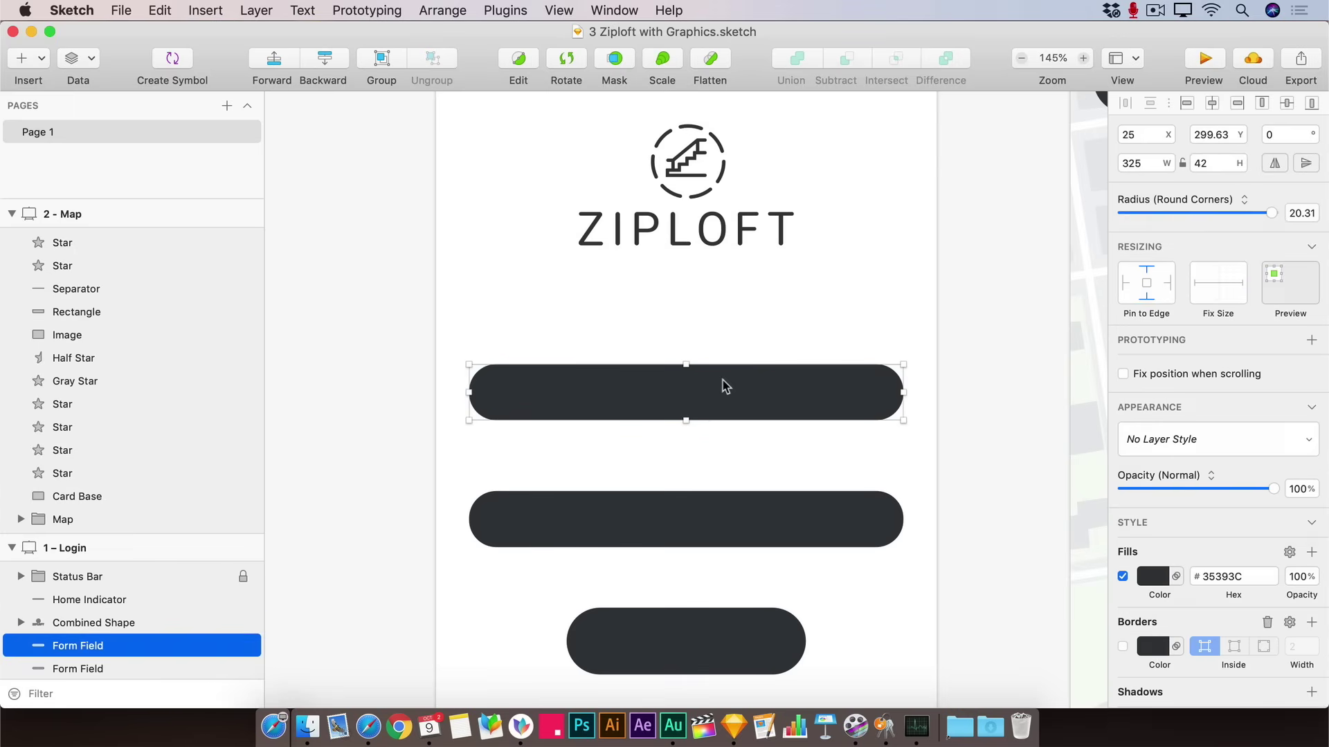
{"action": "left_click", "coordinate": [742, 514], "text": "shift"}
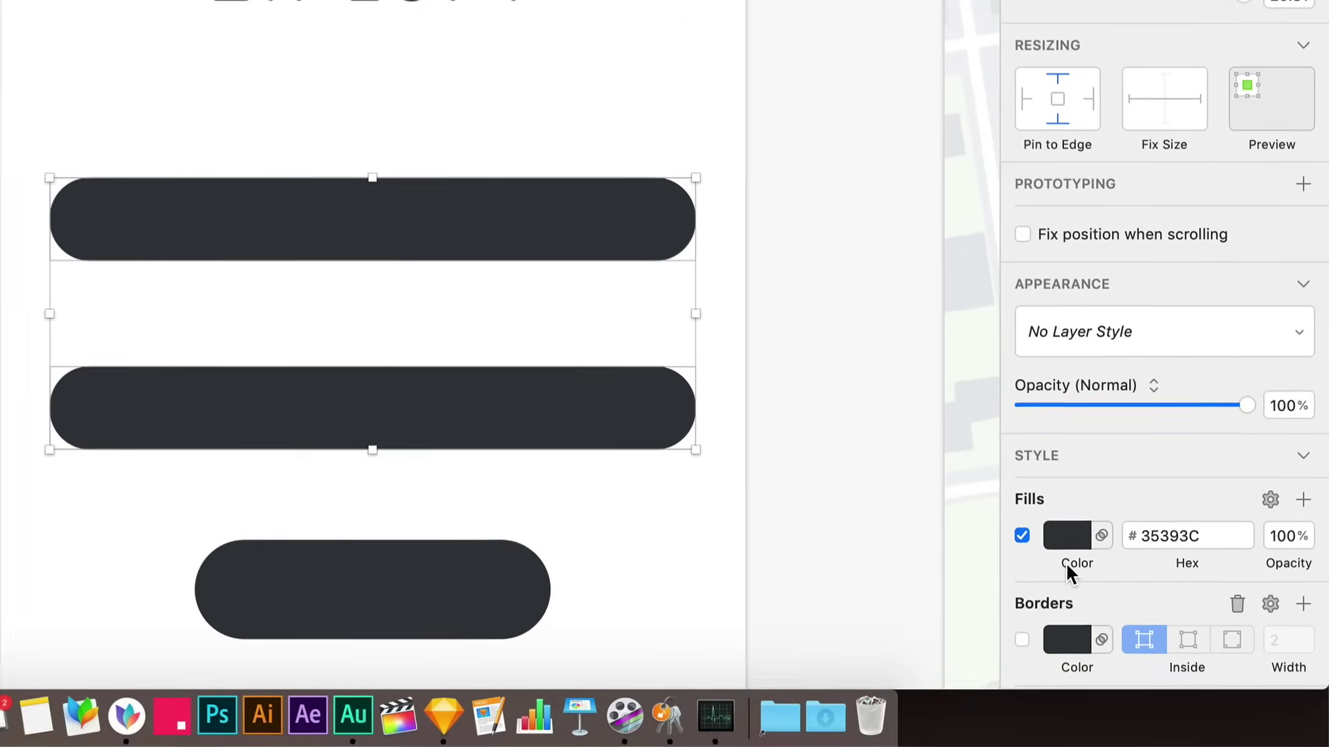
{"action": "scroll", "coordinate": [1094, 563], "scroll_direction": "down", "scroll_amount": 5}
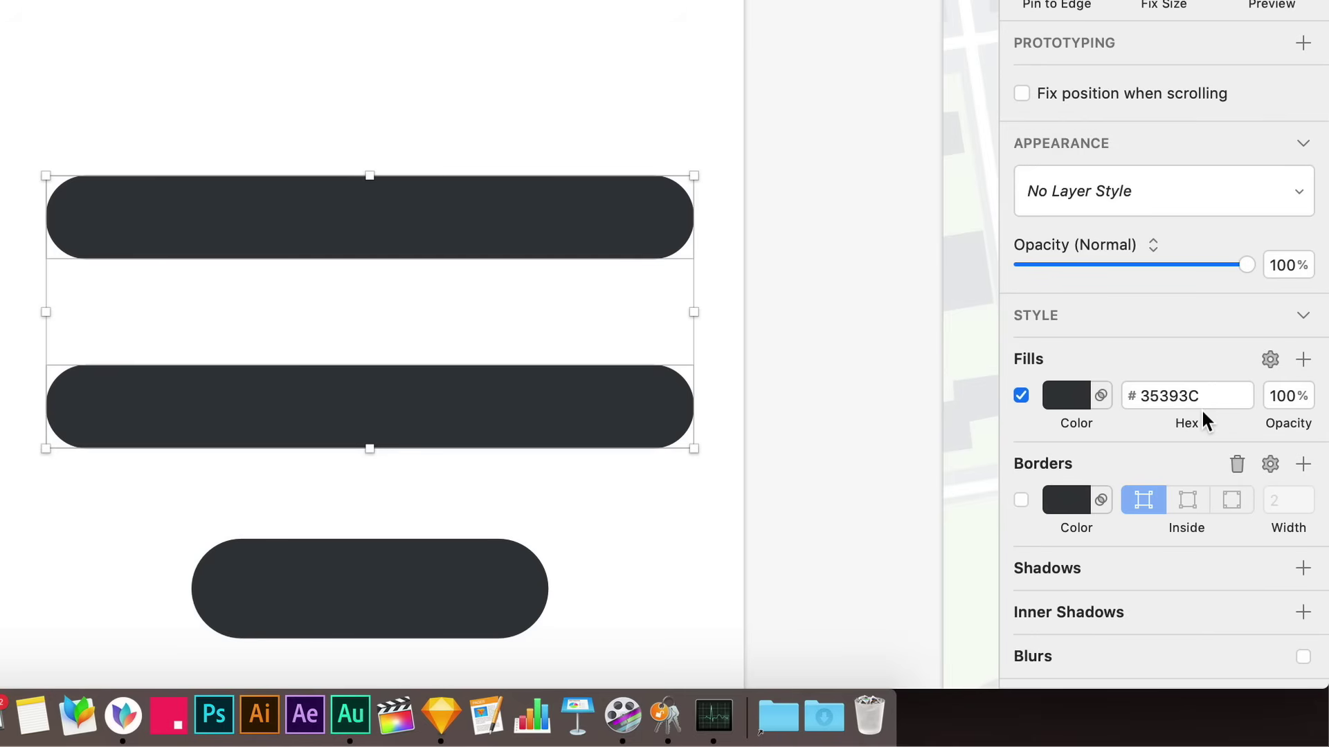
{"action": "left_click", "coordinate": [1063, 396]}
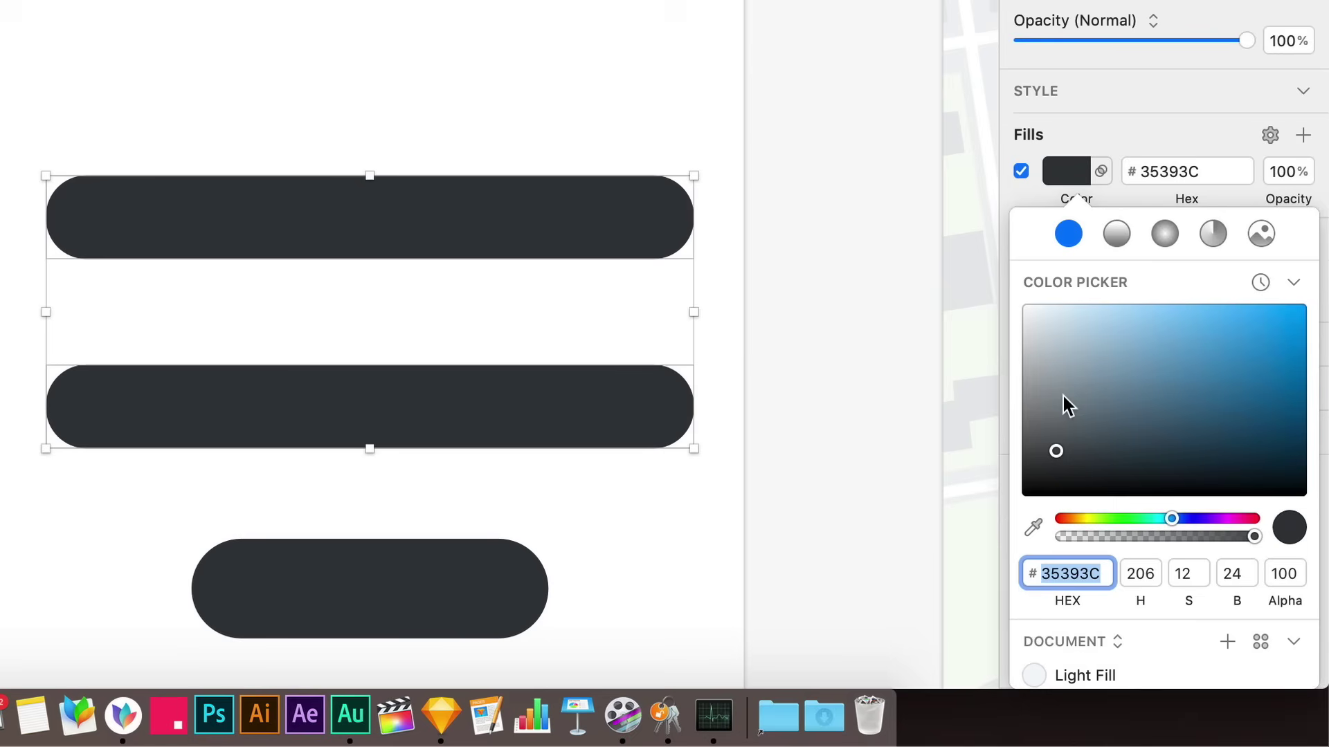
{"action": "scroll", "coordinate": [1222, 286], "scroll_direction": "down", "scroll_amount": 2}
{"action": "scroll", "coordinate": [1222, 286], "scroll_direction": "up", "scroll_amount": 2}
{"action": "mouse_move", "coordinate": [1053, 328]}
{"action": "left_mouse_down"}
{"action": "mouse_move", "coordinate": [1116, 331]}
{"action": "mouse_move", "coordinate": [1140, 315]}
{"action": "mouse_move", "coordinate": [1092, 336]}
{"action": "mouse_move", "coordinate": [1185, 349]}
{"action": "mouse_move", "coordinate": [1069, 350]}
{"action": "left_mouse_up"}
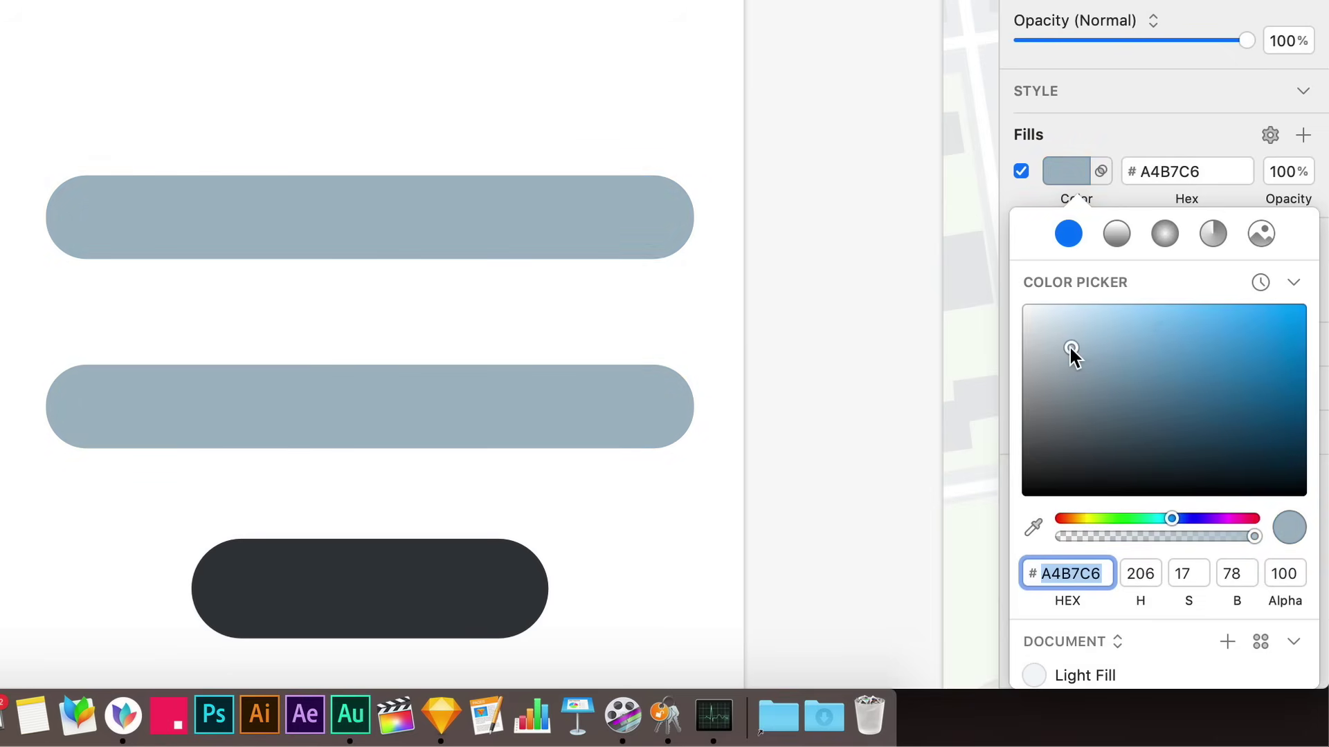
{"action": "mouse_move", "coordinate": [1070, 345]}
{"action": "left_mouse_down"}
{"action": "mouse_move", "coordinate": [1109, 323]}
{"action": "mouse_move", "coordinate": [1064, 336]}
{"action": "left_mouse_up"}
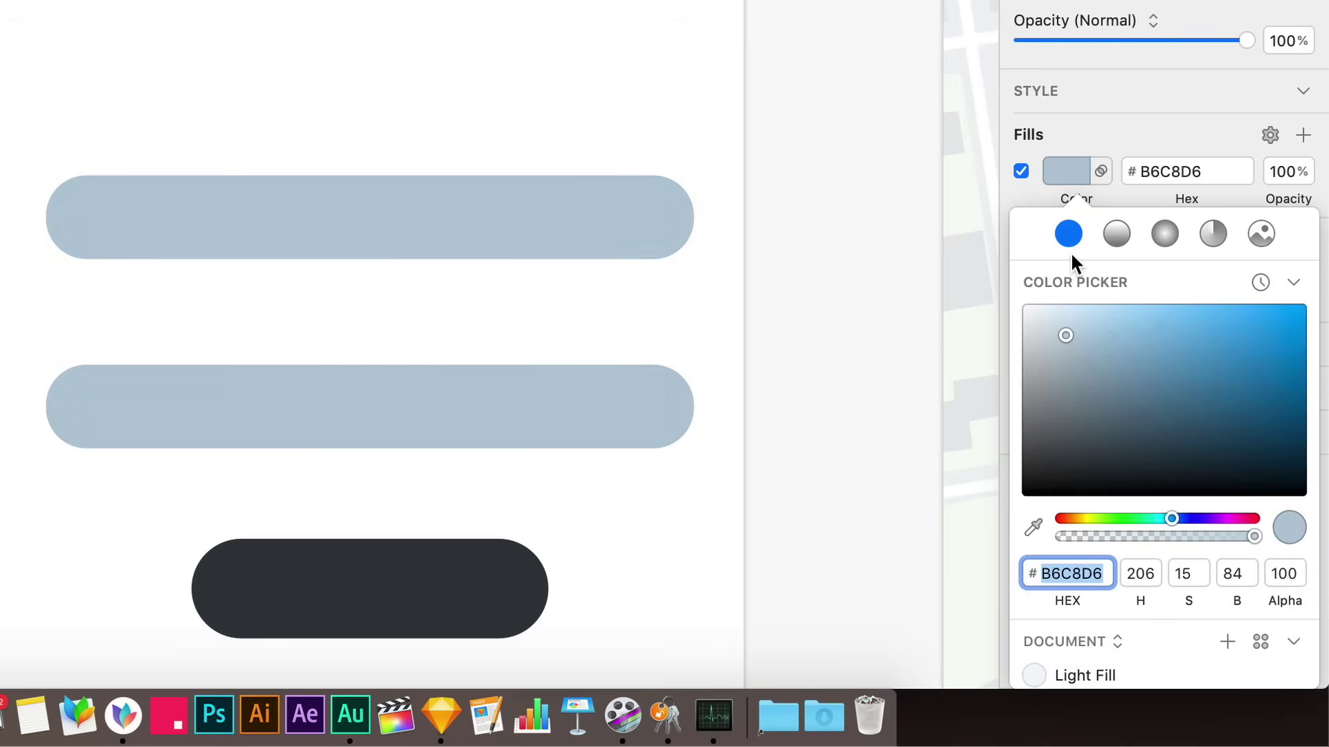
Try a linear gradient fill on both form fields with the start color #6AB2E4
{"action": "left_click", "coordinate": [1116, 233]}
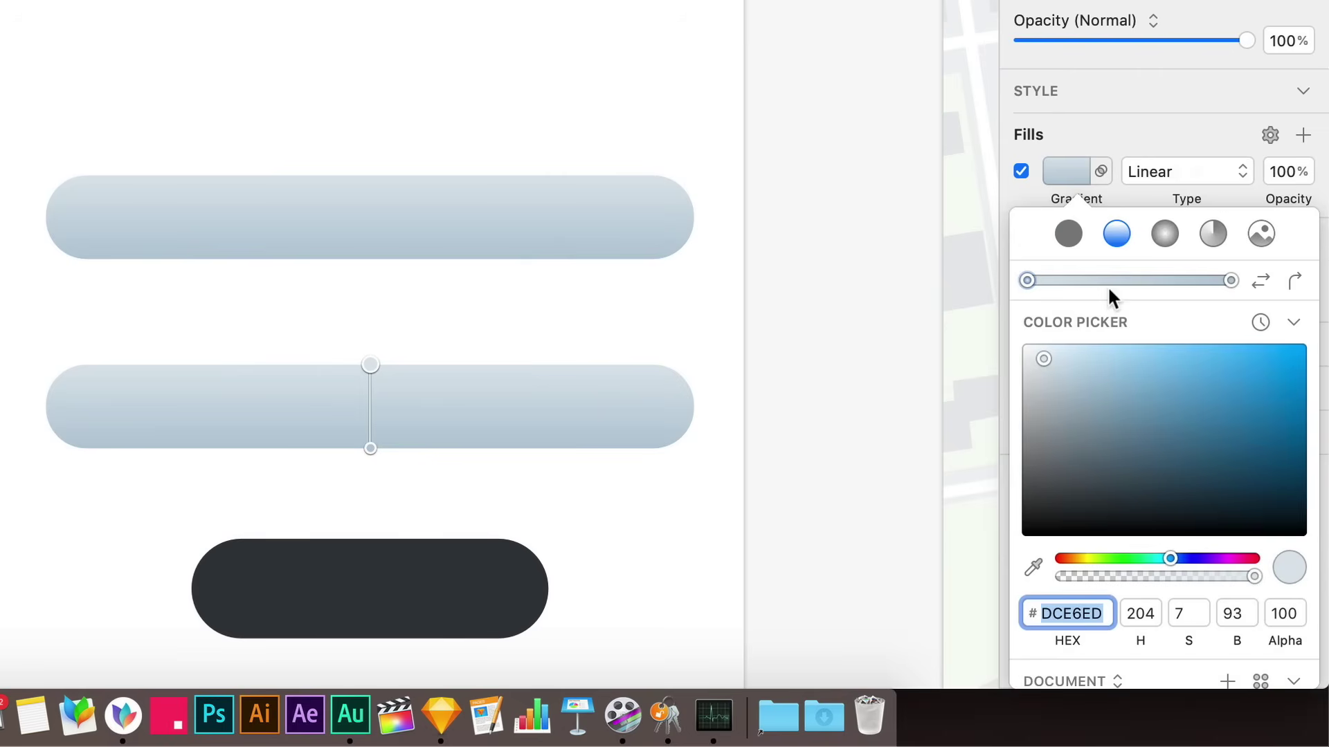
{"action": "mouse_move", "coordinate": [1100, 346]}
{"action": "left_mouse_down"}
{"action": "mouse_move", "coordinate": [1094, 354]}
{"action": "mouse_move", "coordinate": [1306, 355]}
{"action": "mouse_move", "coordinate": [1079, 362]}
{"action": "mouse_move", "coordinate": [1287, 359]}
{"action": "mouse_move", "coordinate": [1174, 364]}
{"action": "left_mouse_up"}
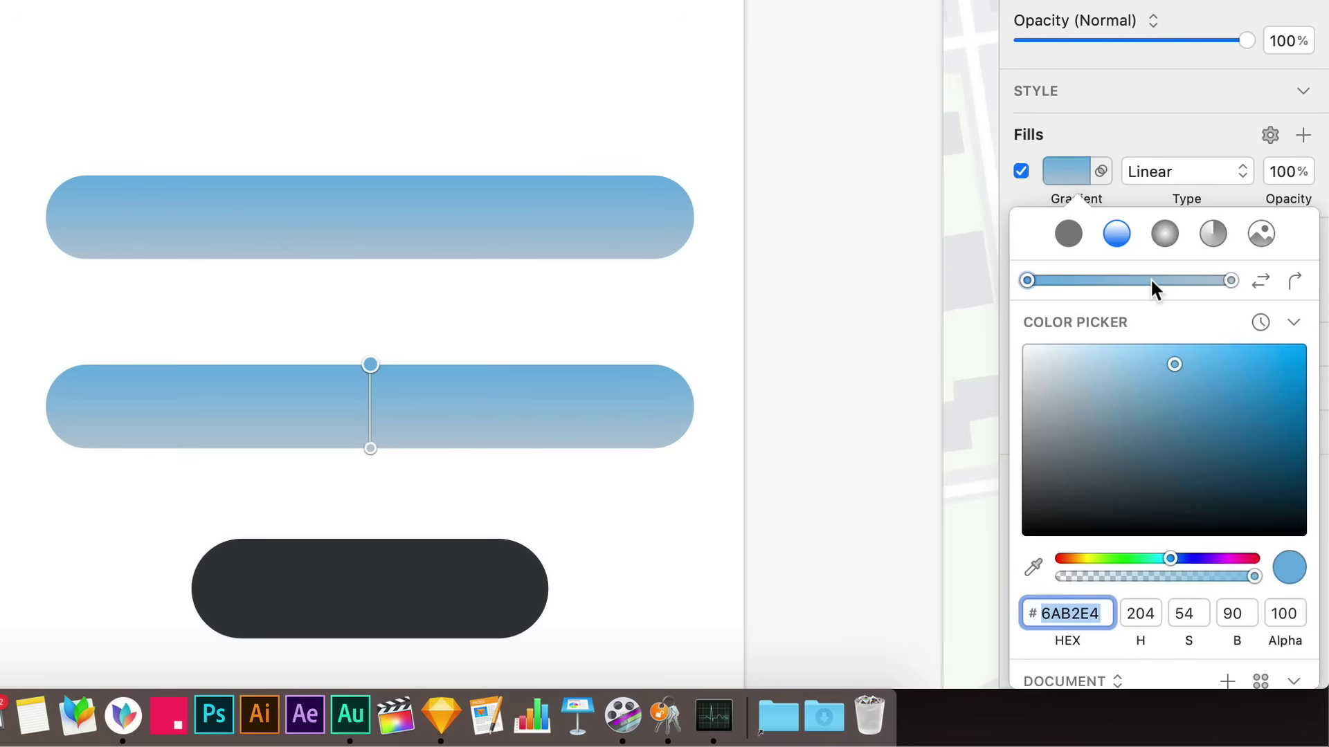
Try an enlarged radial gradient starting from #399ADC on both form fields, followed by an angular gradient
{"action": "left_click", "coordinate": [1164, 233]}
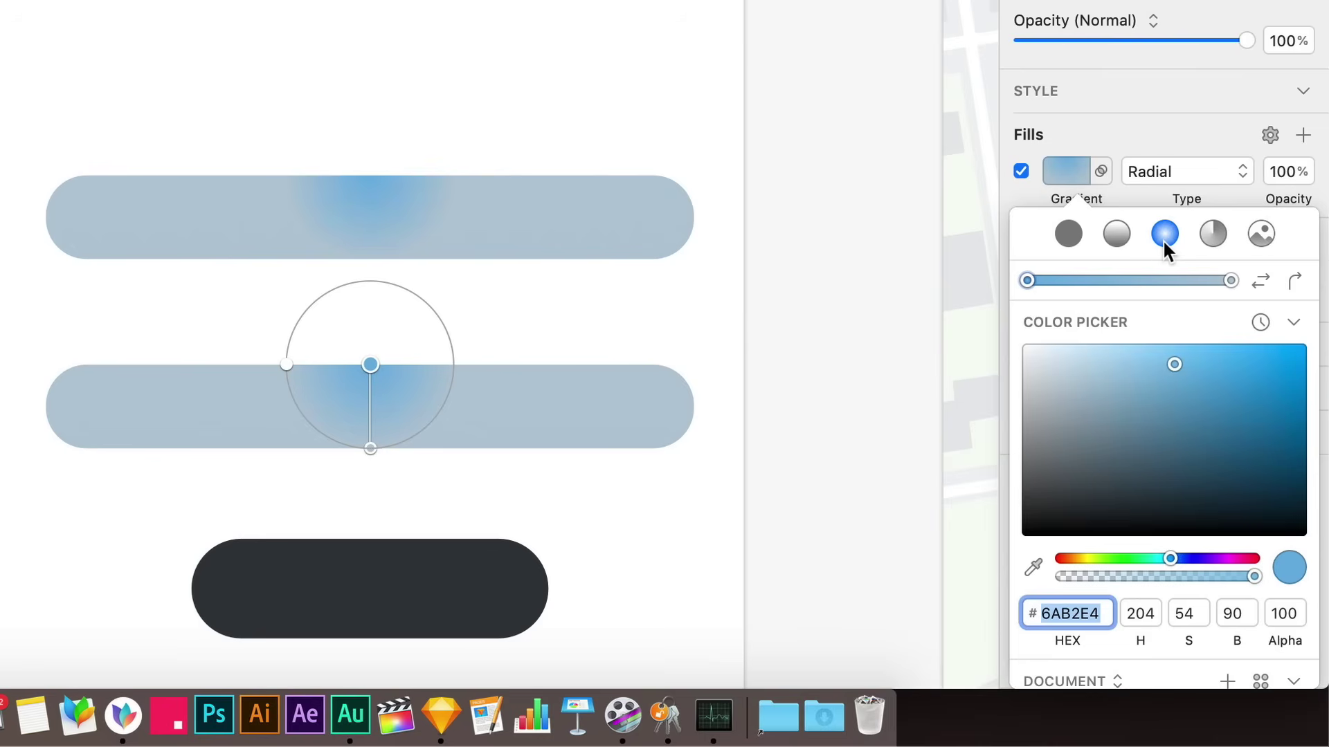
{"action": "left_click_drag", "start_coordinate": [1186, 348], "coordinate": [1232, 371]}
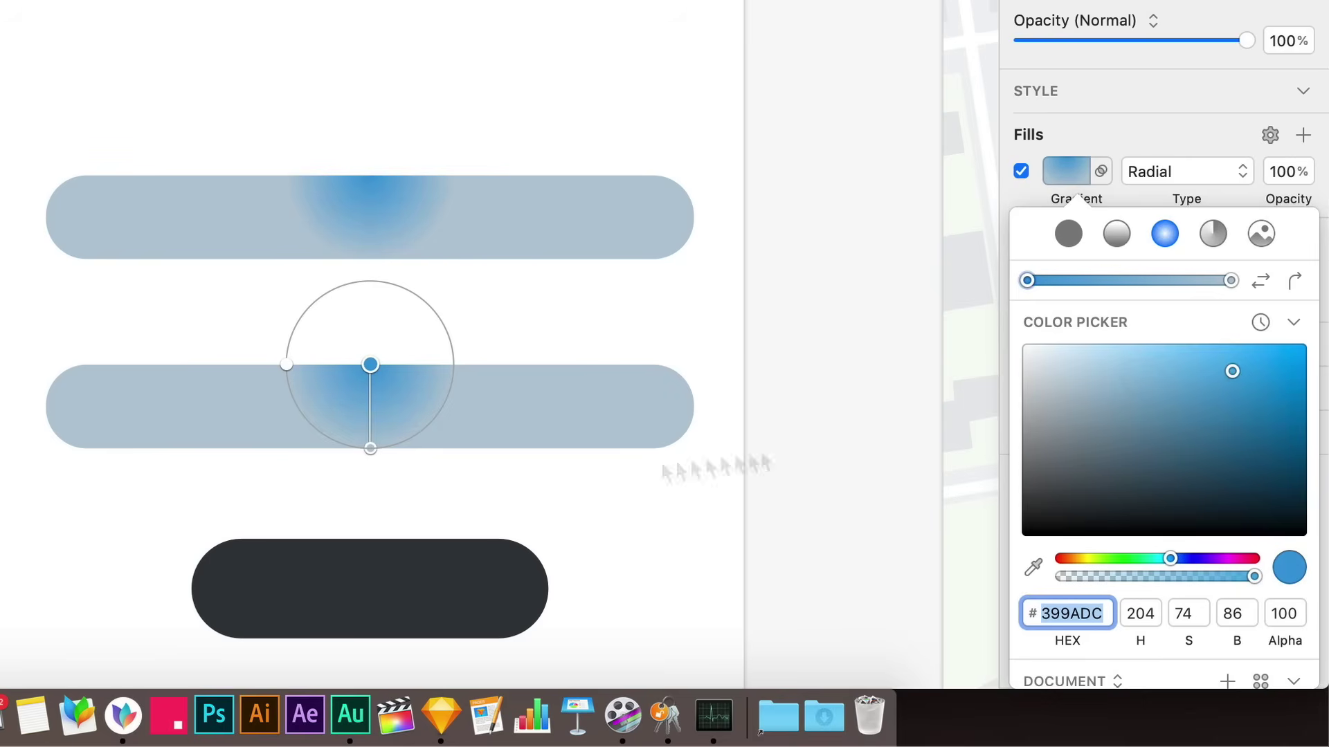
{"action": "left_click_drag", "start_coordinate": [372, 451], "coordinate": [374, 574]}
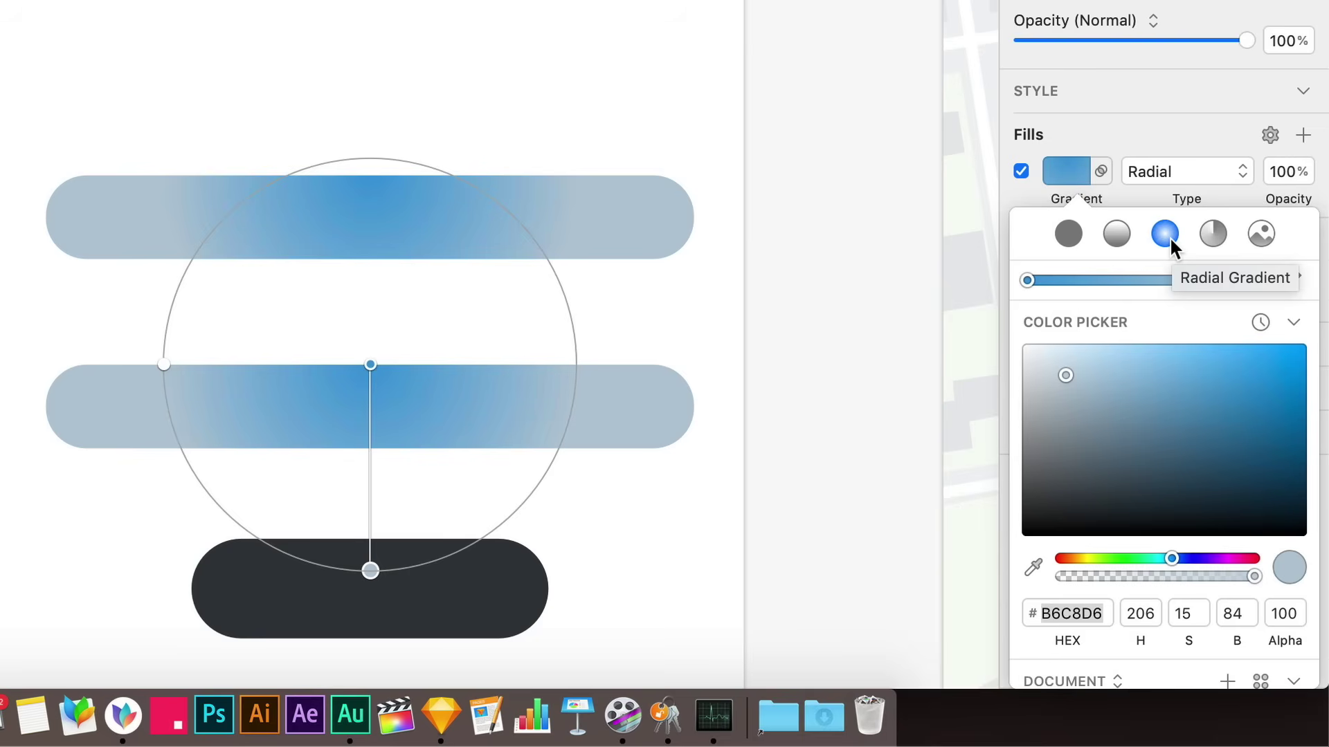
{"action": "left_click", "coordinate": [1210, 235]}
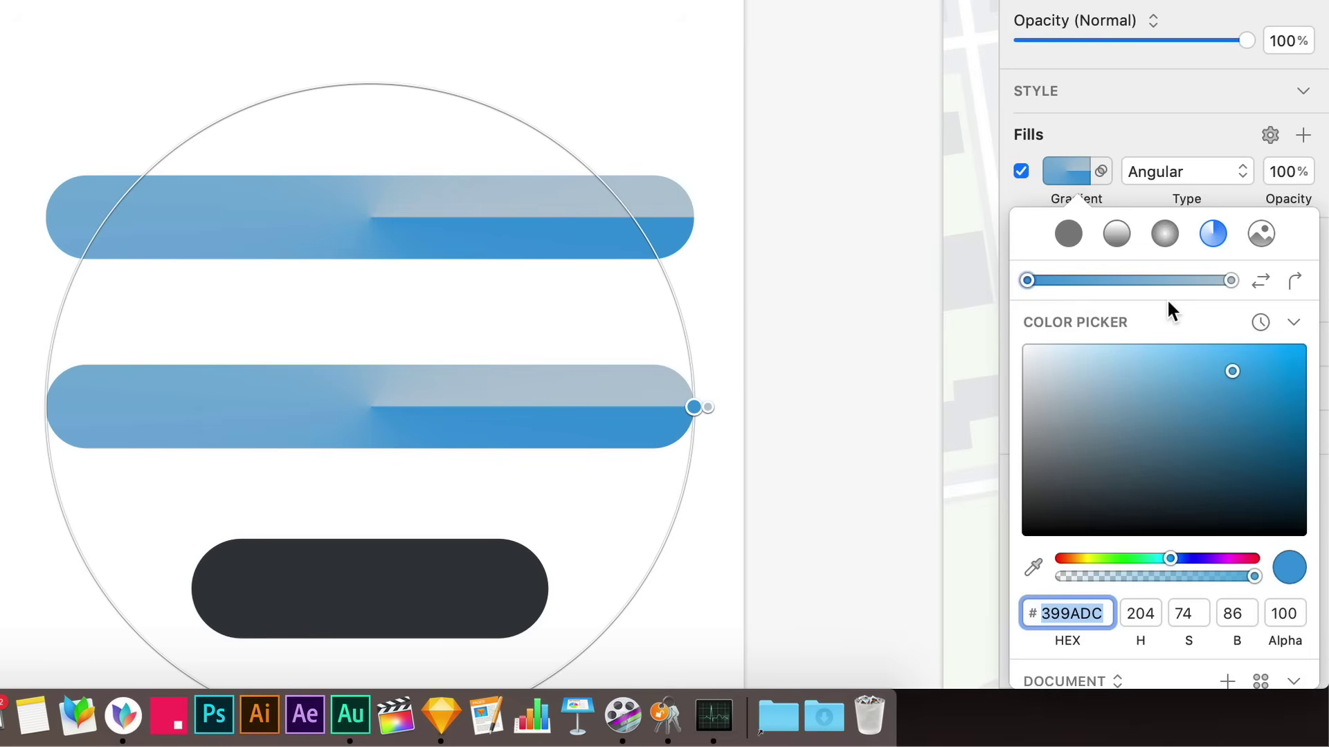
Try an image fill on both form fields, tiling the checkerboard at 83% size and returning it to Fill Image
{"action": "left_click", "coordinate": [1265, 239]}
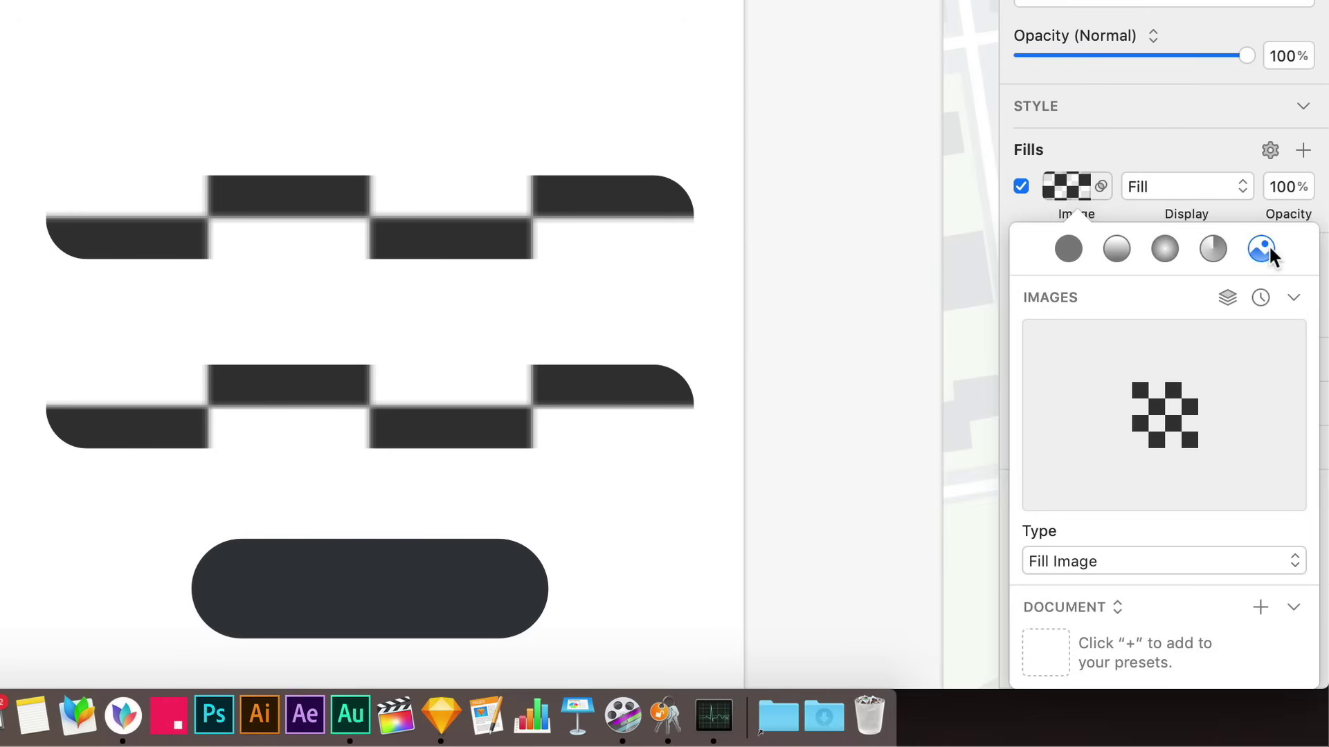
{"action": "mouse_move", "coordinate": [1182, 398]}
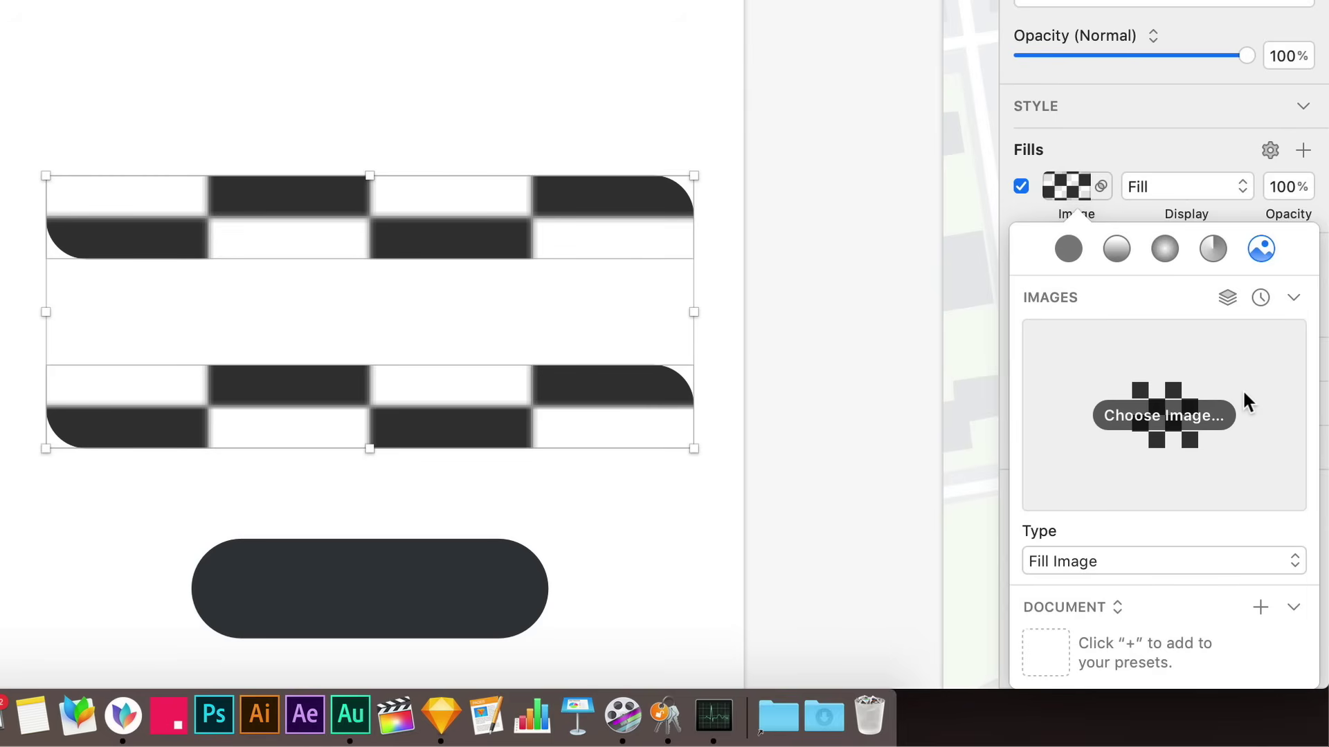
{"action": "left_click", "coordinate": [1163, 565]}
{"action": "left_click", "coordinate": [1155, 627]}
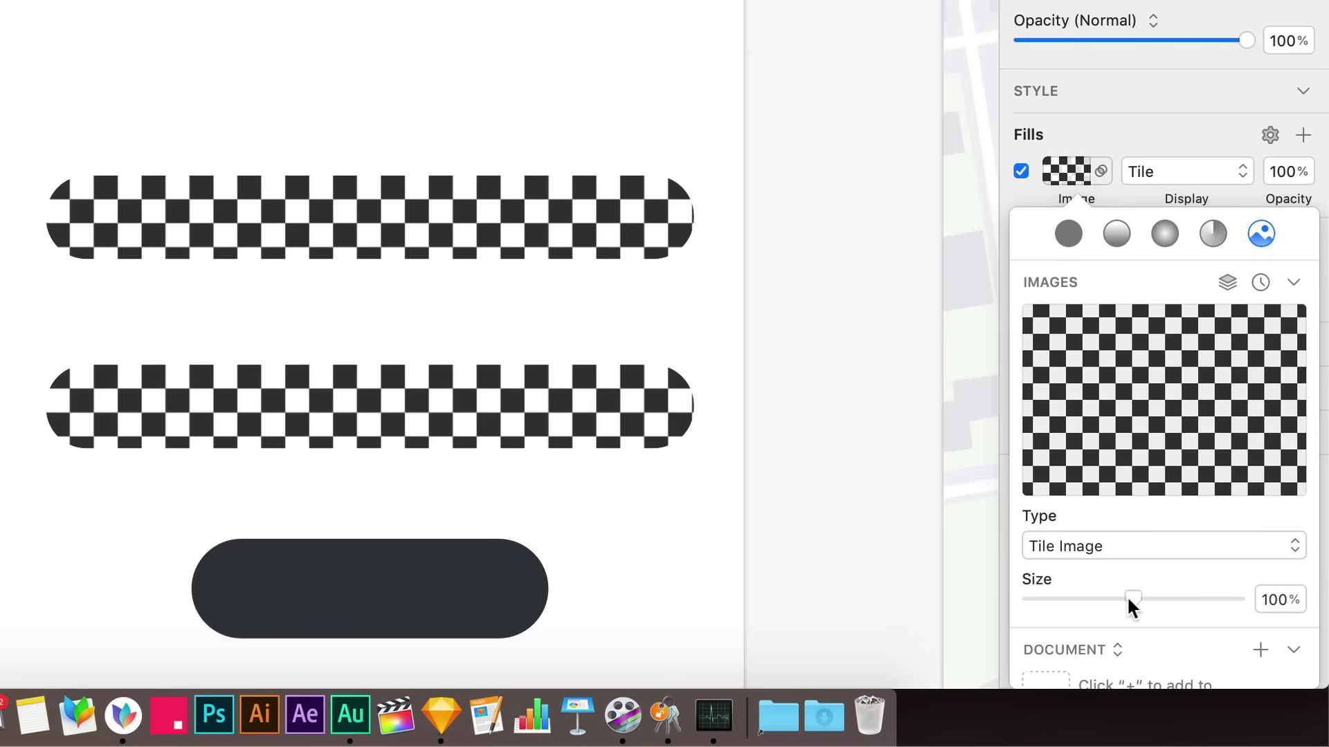
{"action": "mouse_move", "coordinate": [1128, 599]}
{"action": "left_mouse_down"}
{"action": "mouse_move", "coordinate": [1197, 591]}
{"action": "mouse_move", "coordinate": [1052, 613]}
{"action": "mouse_move", "coordinate": [1074, 607]}
{"action": "mouse_move", "coordinate": [1044, 600]}
{"action": "mouse_move", "coordinate": [1109, 596]}
{"action": "left_mouse_up"}
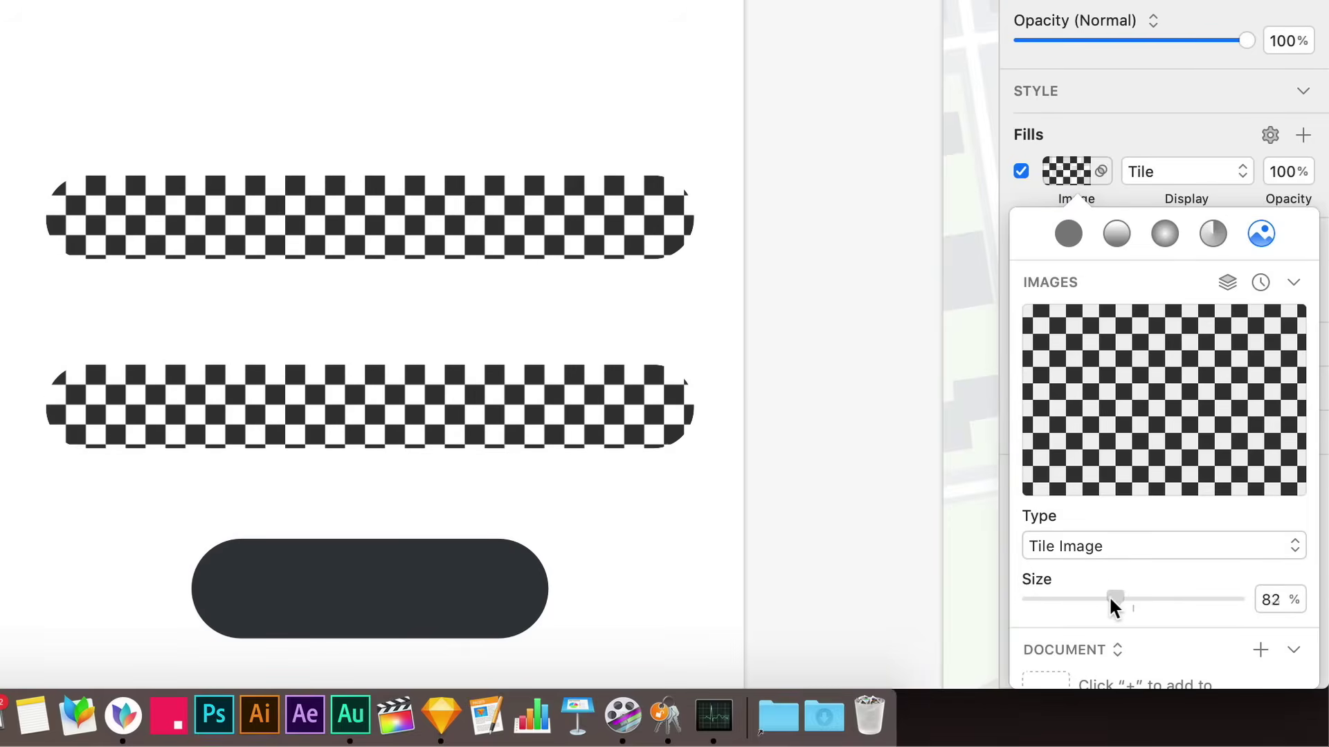
{"action": "left_click", "coordinate": [1107, 545]}
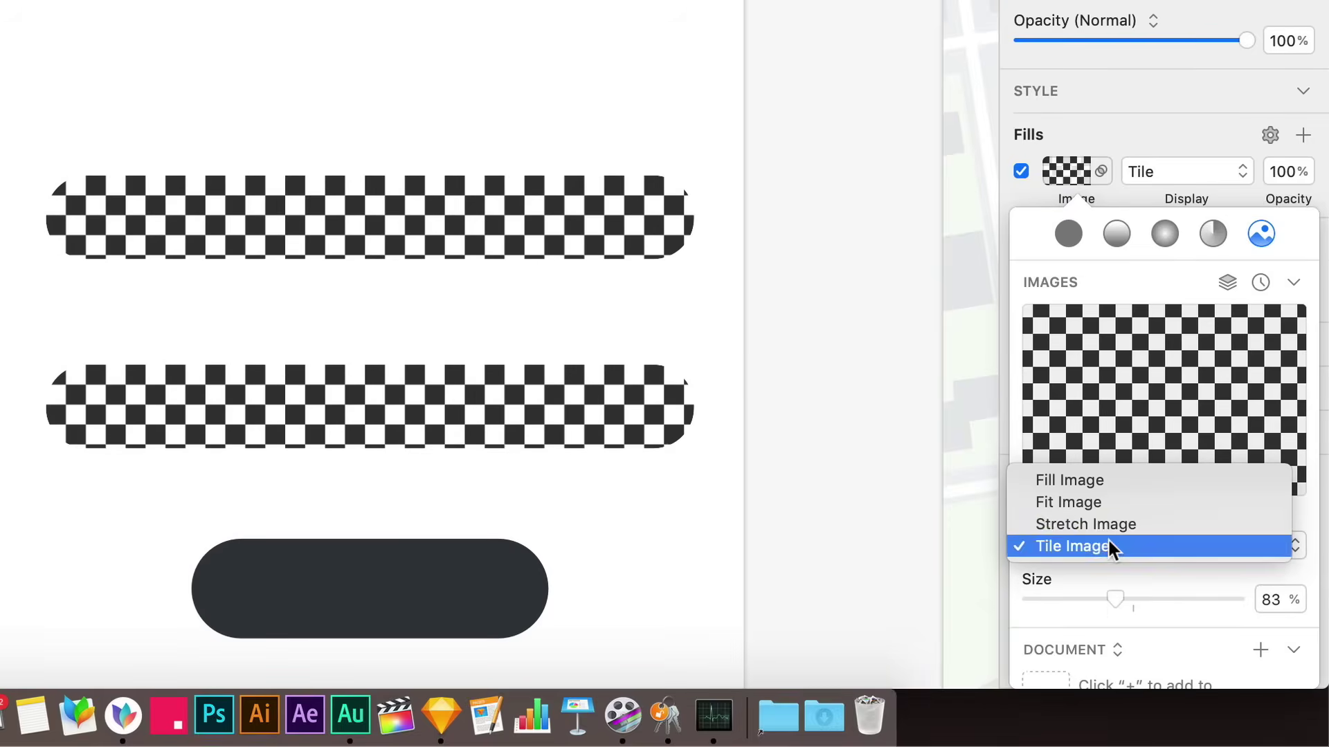
{"action": "left_click", "coordinate": [1100, 480]}
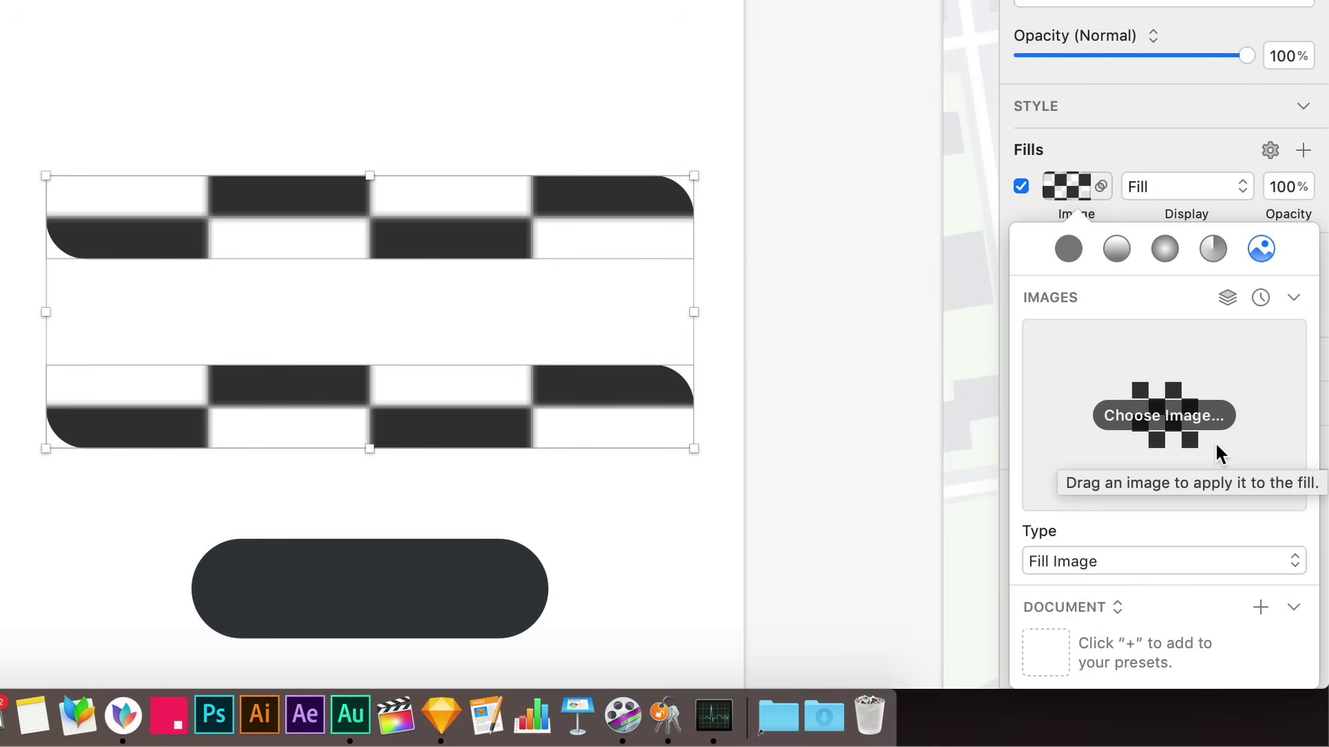
Try random Unsplash photos as the image fill of both form fields, refreshing them several times
{"action": "left_click", "coordinate": [1227, 300]}
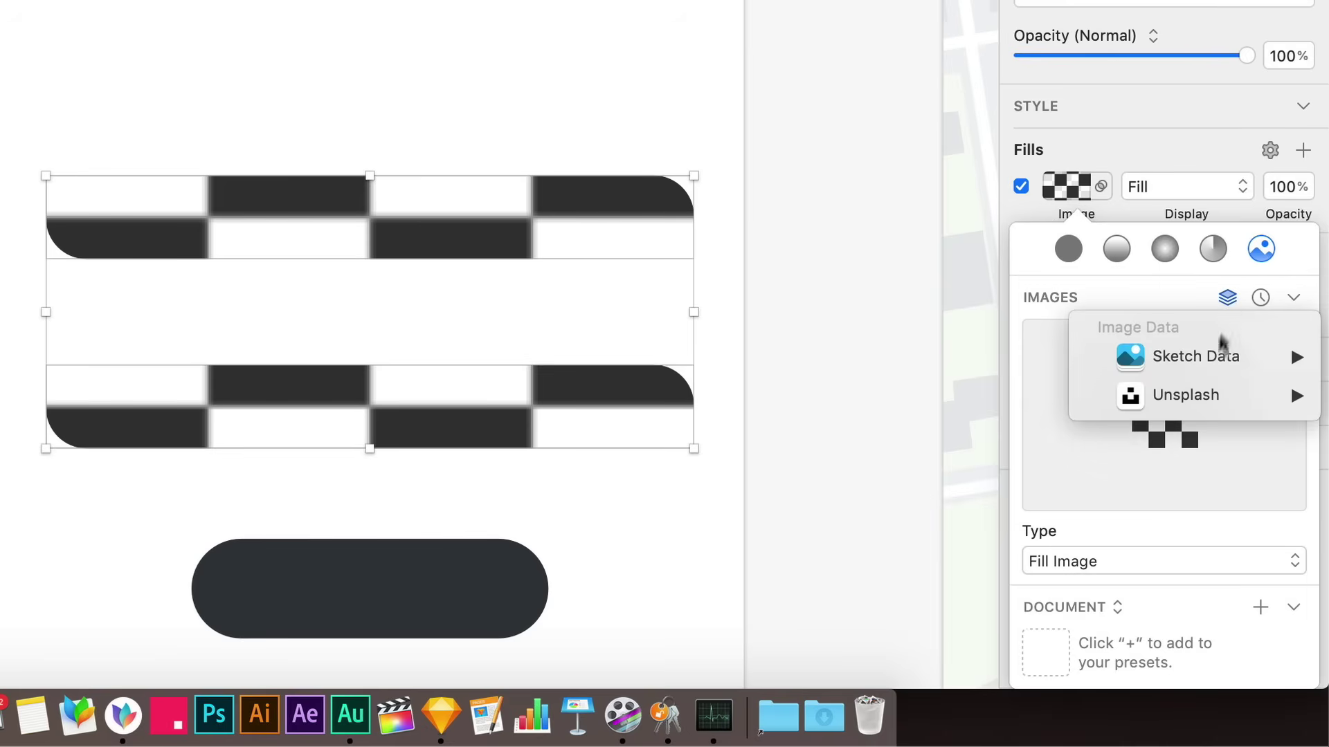
{"action": "mouse_move", "coordinate": [1210, 358]}
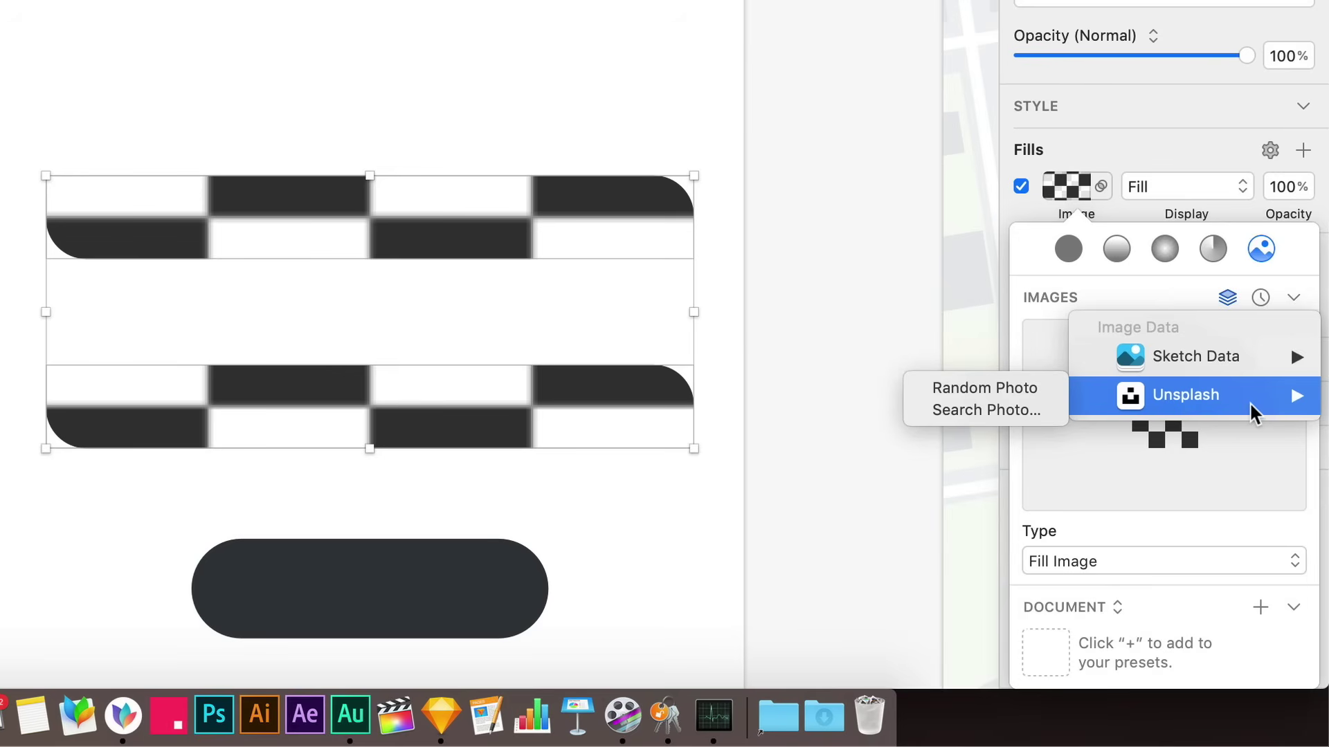
{"action": "left_click", "coordinate": [1034, 393]}
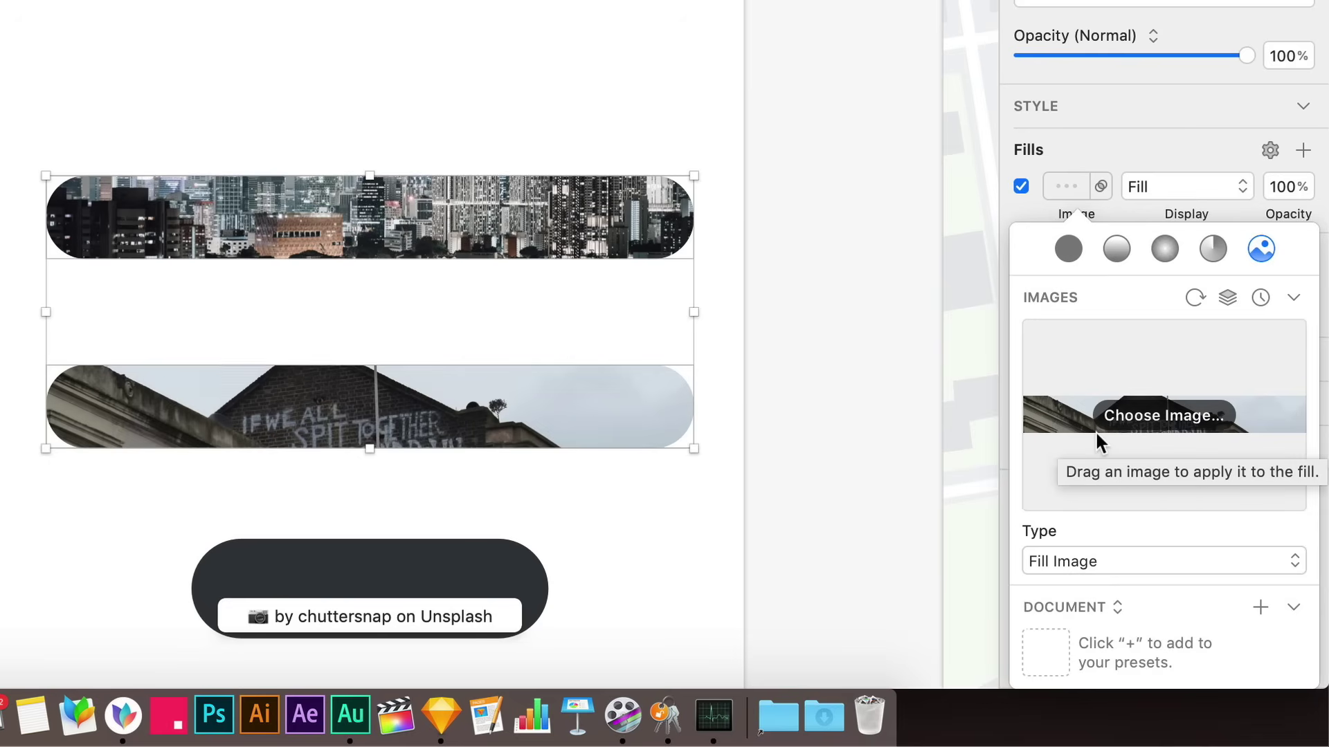
{"action": "left_click", "coordinate": [1193, 300]}
{"action": "left_click", "coordinate": [1193, 301]}
{"action": "left_click", "coordinate": [1193, 300]}
{"action": "left_click", "coordinate": [1193, 300]}
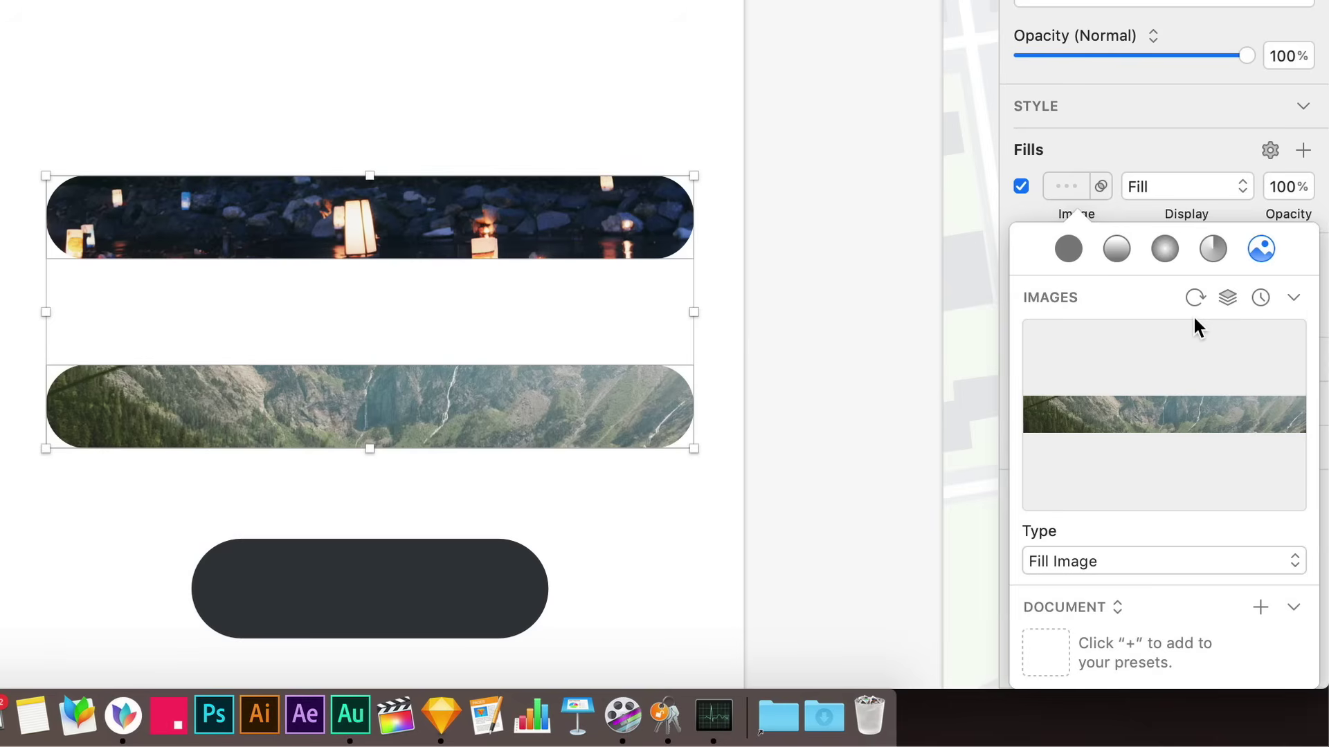
{"action": "left_click", "coordinate": [1192, 301]}
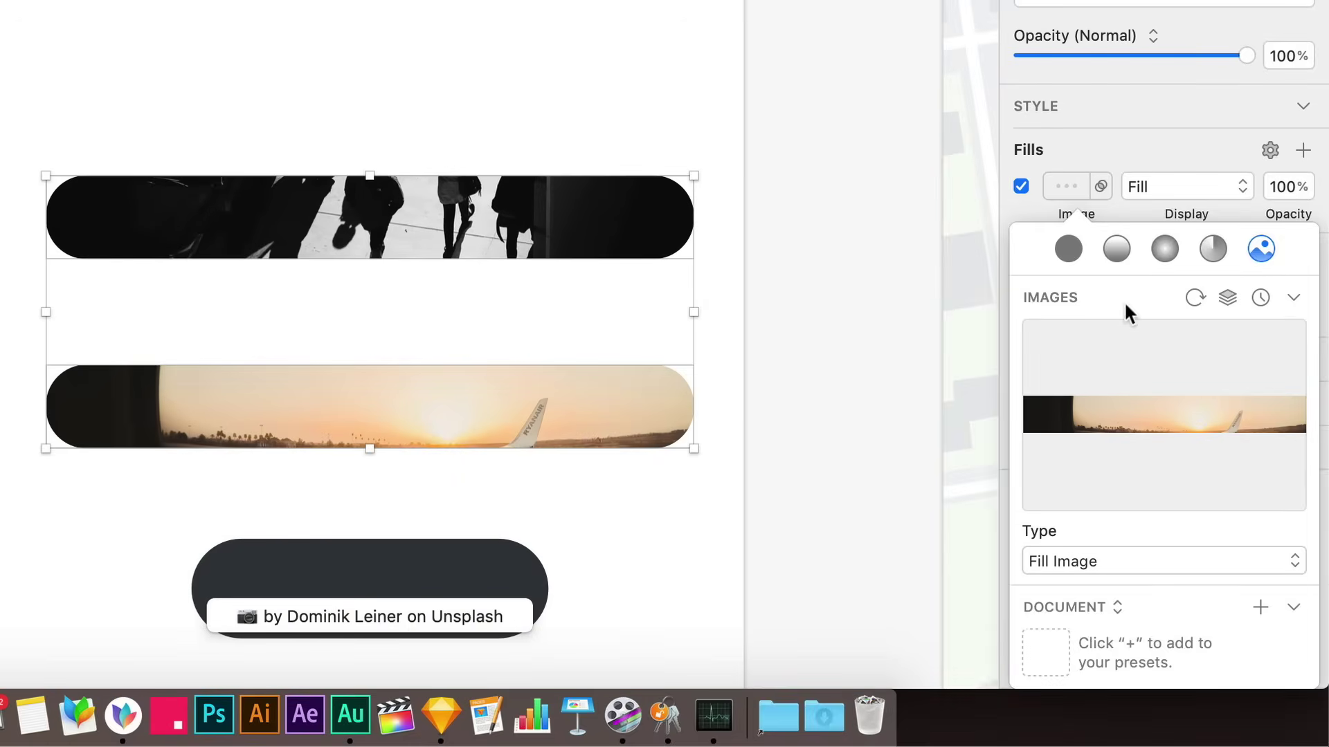
Return both form fields to a solid fill and lighten it to the pale blue-gray #EBF1F3
{"action": "left_click", "coordinate": [1069, 247]}
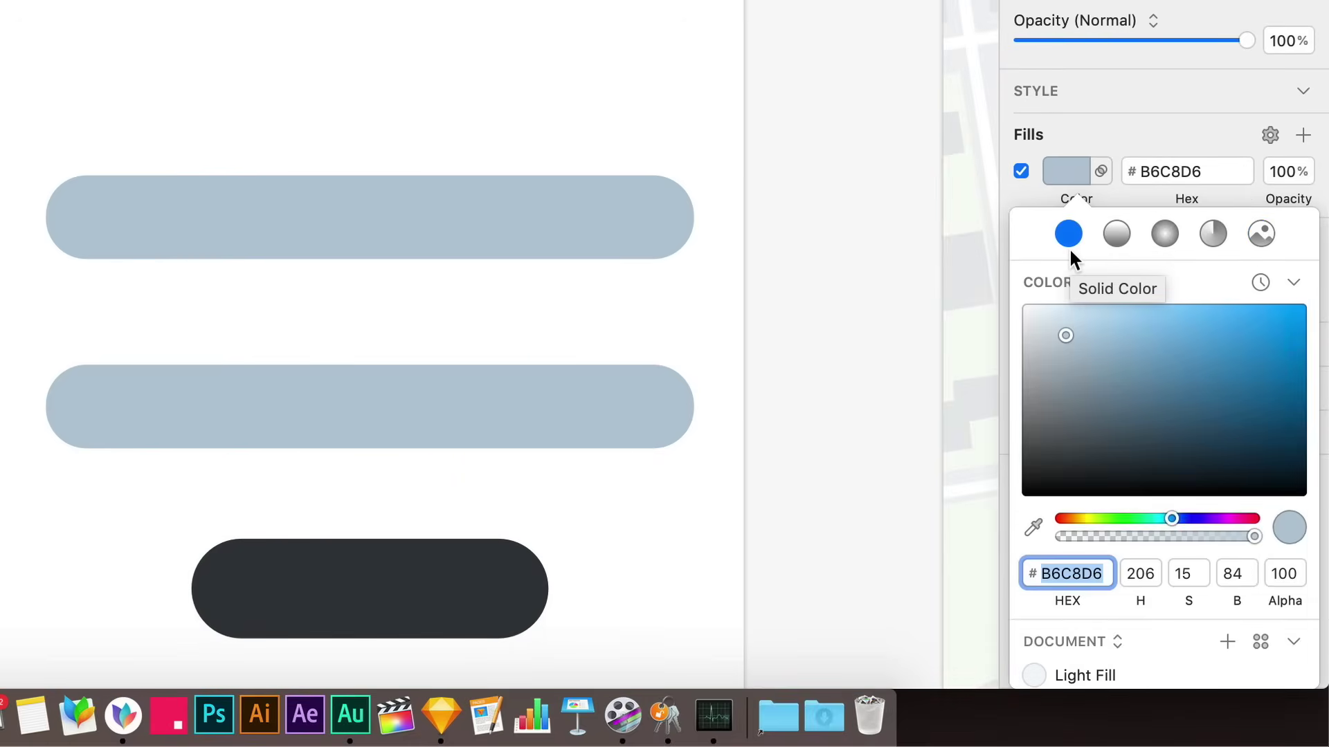
{"action": "left_click", "coordinate": [1065, 331]}
{"action": "left_click_drag", "start_coordinate": [1064, 332], "coordinate": [1032, 319]}
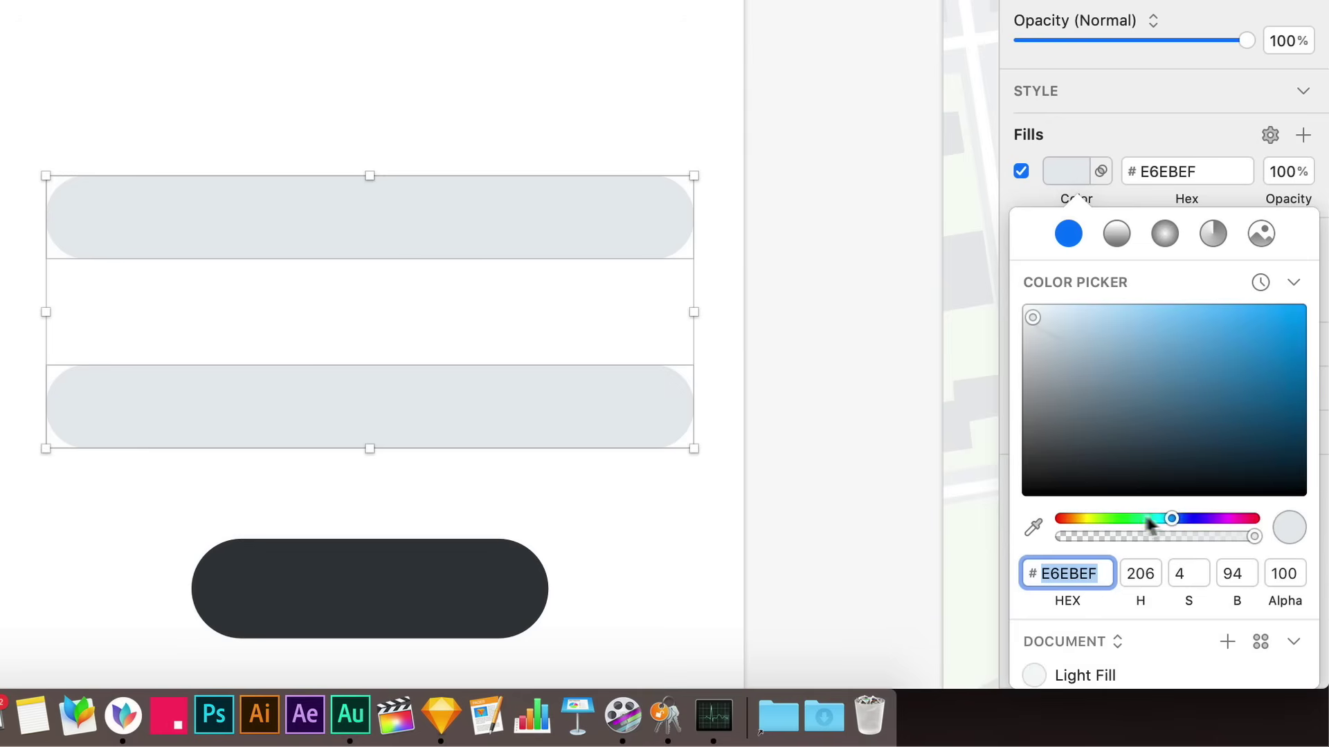
{"action": "mouse_move", "coordinate": [1161, 521]}
{"action": "left_mouse_down"}
{"action": "mouse_move", "coordinate": [1061, 519]}
{"action": "mouse_move", "coordinate": [1248, 525]}
{"action": "mouse_move", "coordinate": [1048, 516]}
{"action": "mouse_move", "coordinate": [1166, 521]}
{"action": "left_mouse_up"}
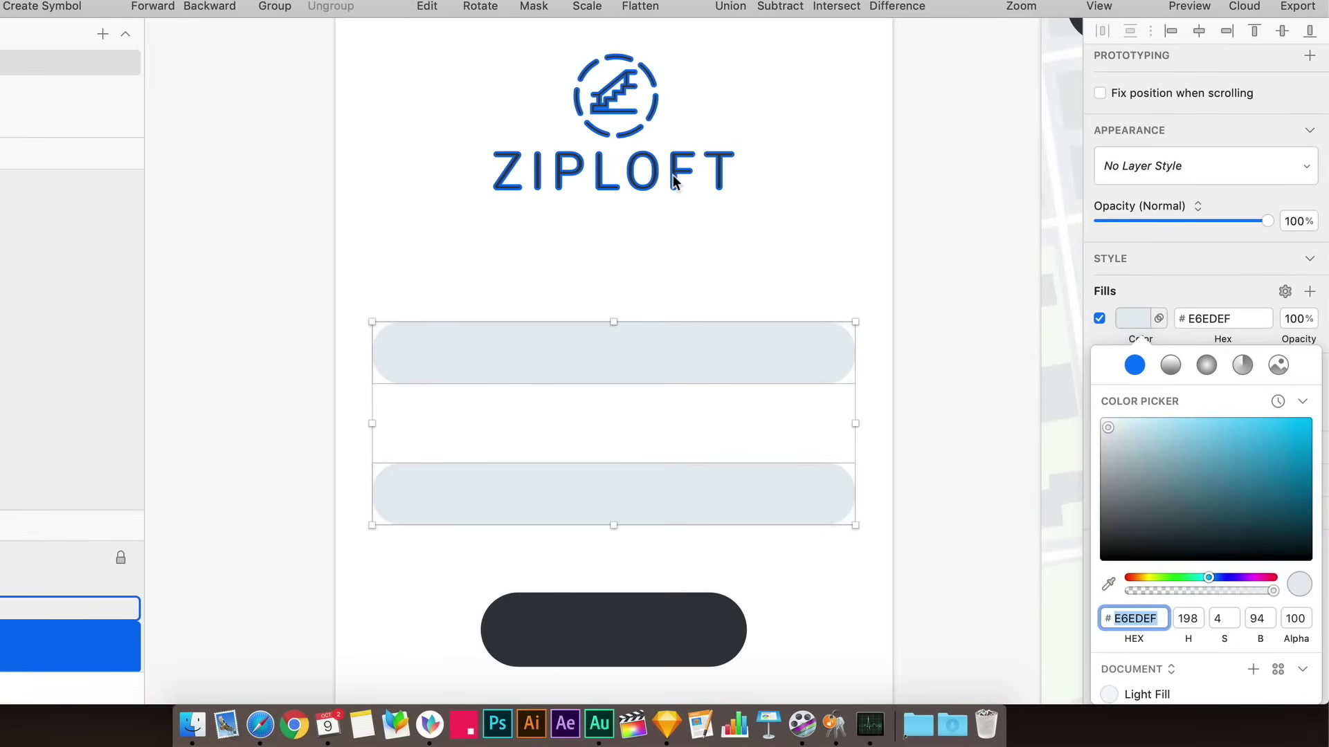
{"action": "left_click", "coordinate": [1105, 423]}
{"action": "left_click", "coordinate": [1105, 425]}
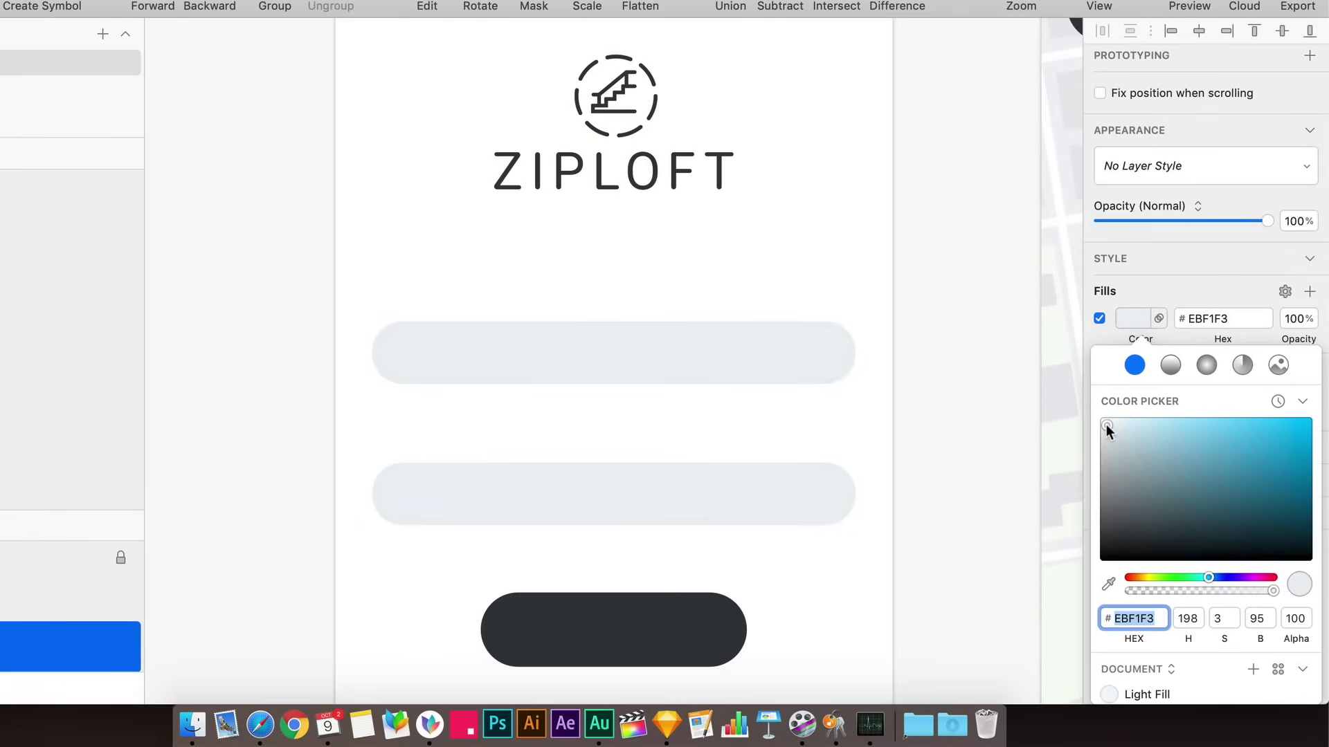
Give the ZIPLOFT logo a linear gradient fill with a teal start color above the dark end color
{"action": "left_click", "coordinate": [652, 176]}
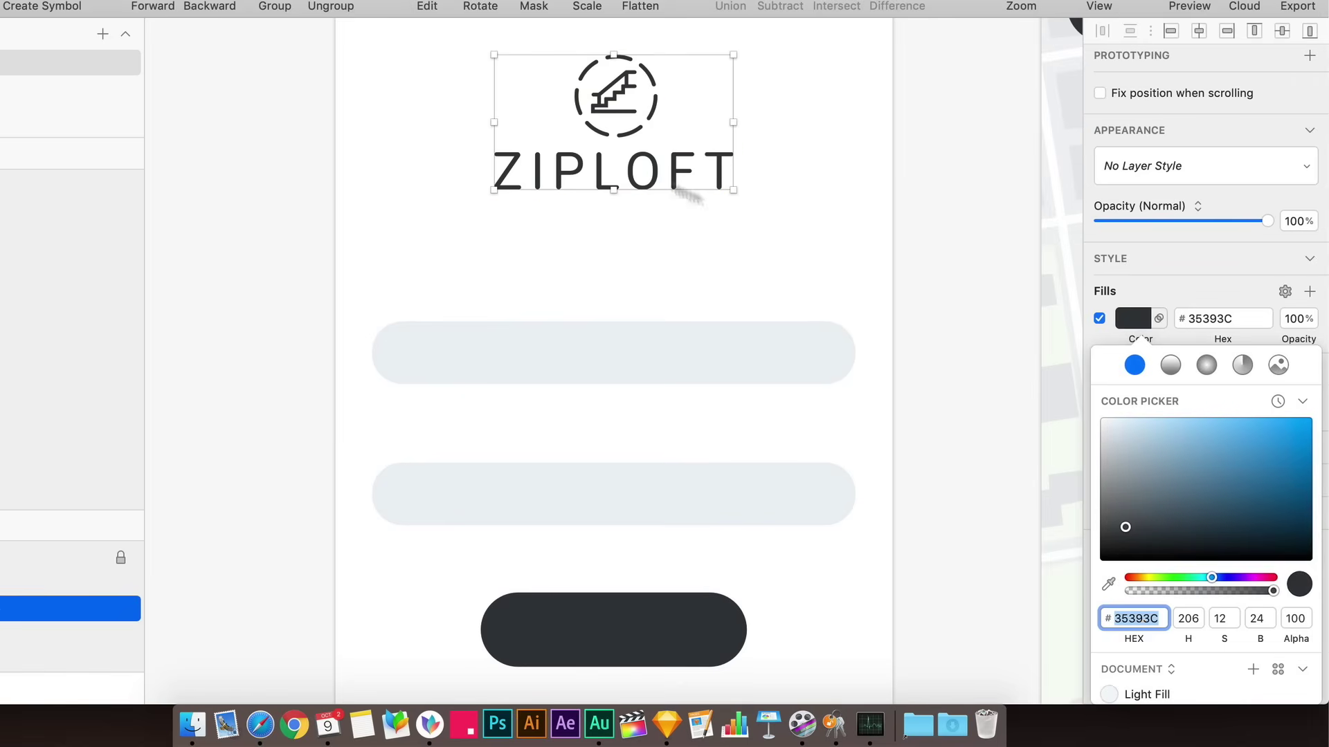
{"action": "left_click", "coordinate": [1172, 369]}
{"action": "left_click_drag", "start_coordinate": [1216, 528], "coordinate": [1254, 482]}
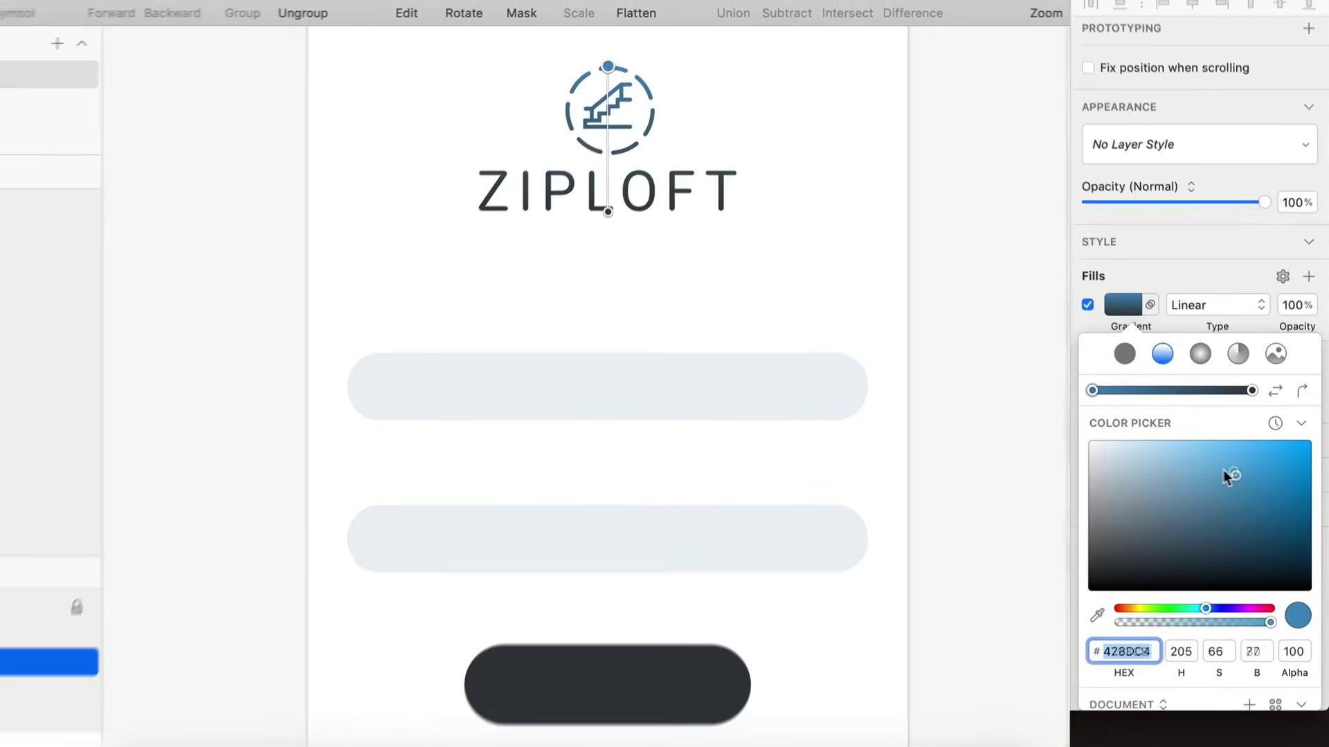
{"action": "left_click_drag", "start_coordinate": [1220, 440], "coordinate": [1222, 443]}
{"action": "left_click_drag", "start_coordinate": [1159, 621], "coordinate": [1136, 618]}
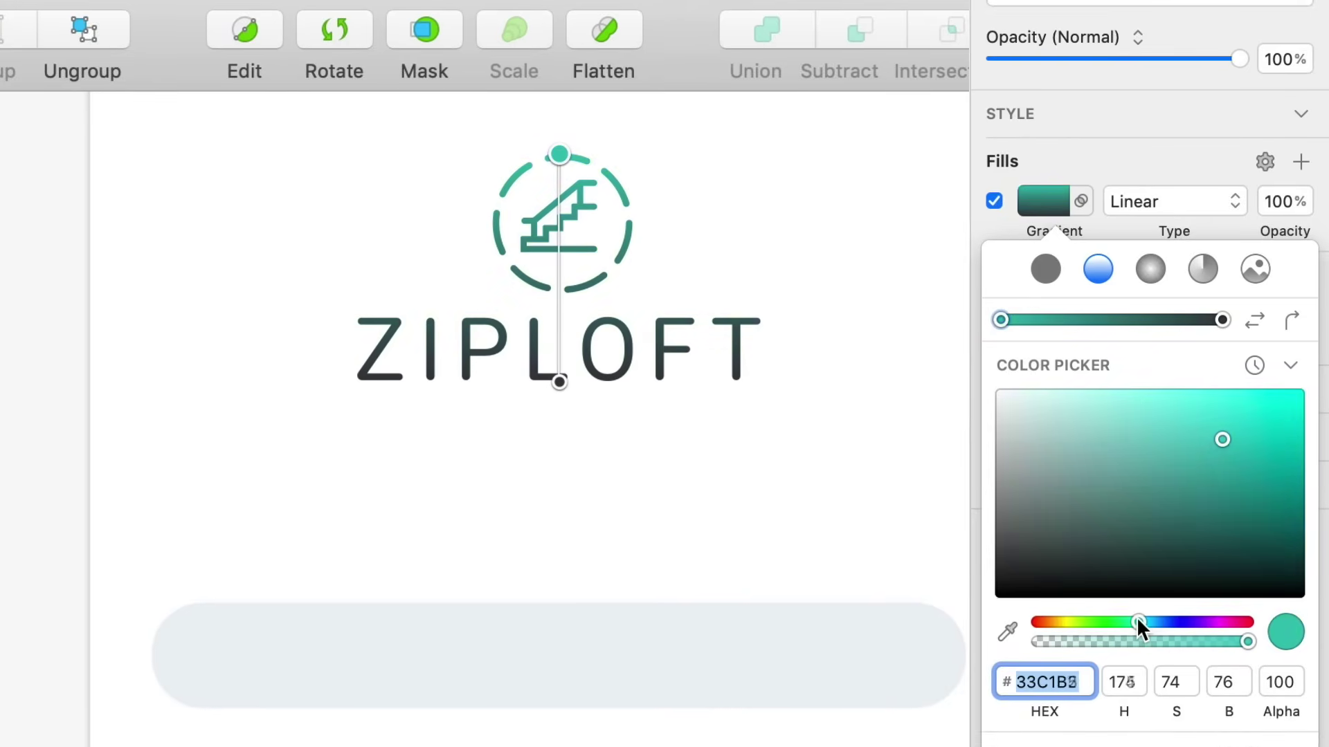
Recolor the logo's linear gradient with a bright teal #48F2D9 start and a blue #378CD1 end
{"action": "left_click_drag", "start_coordinate": [1209, 400], "coordinate": [1211, 401]}
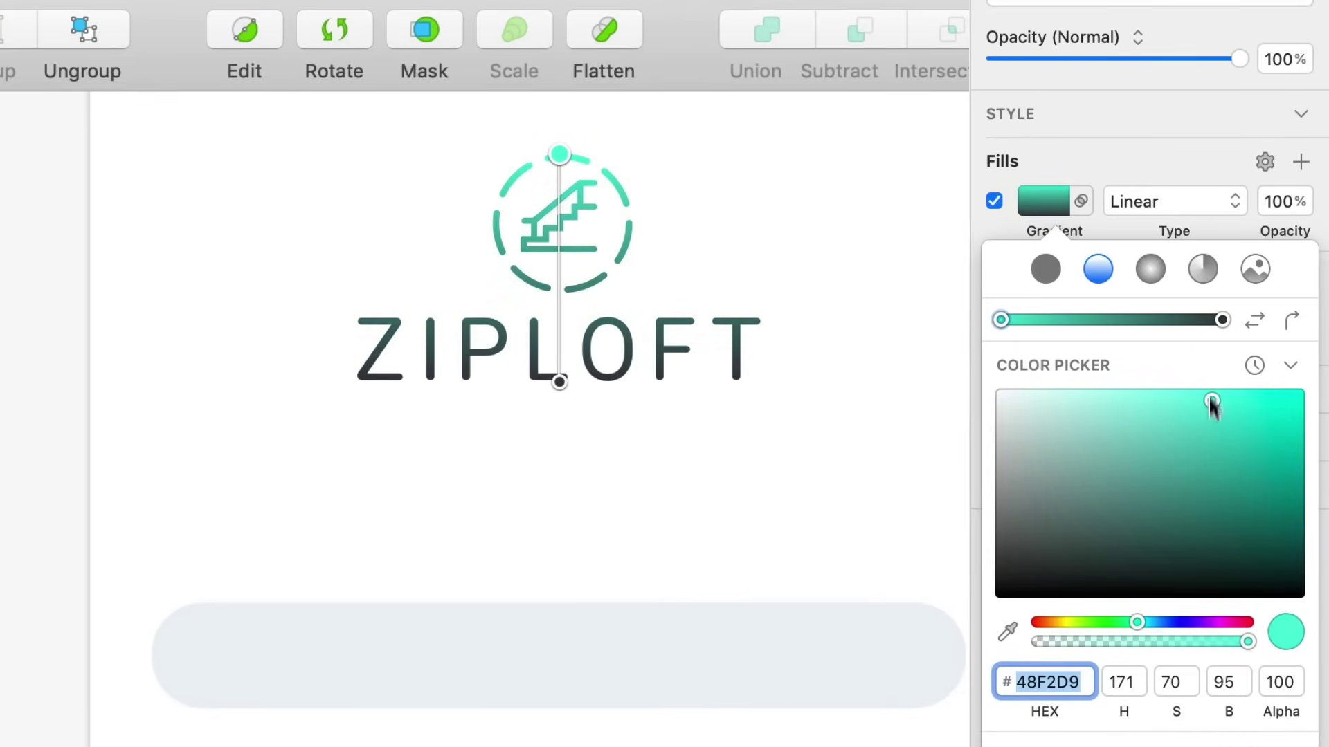
{"action": "left_click", "coordinate": [1221, 319]}
{"action": "left_click_drag", "start_coordinate": [1177, 524], "coordinate": [1233, 455]}
{"action": "left_click", "coordinate": [1160, 619]}
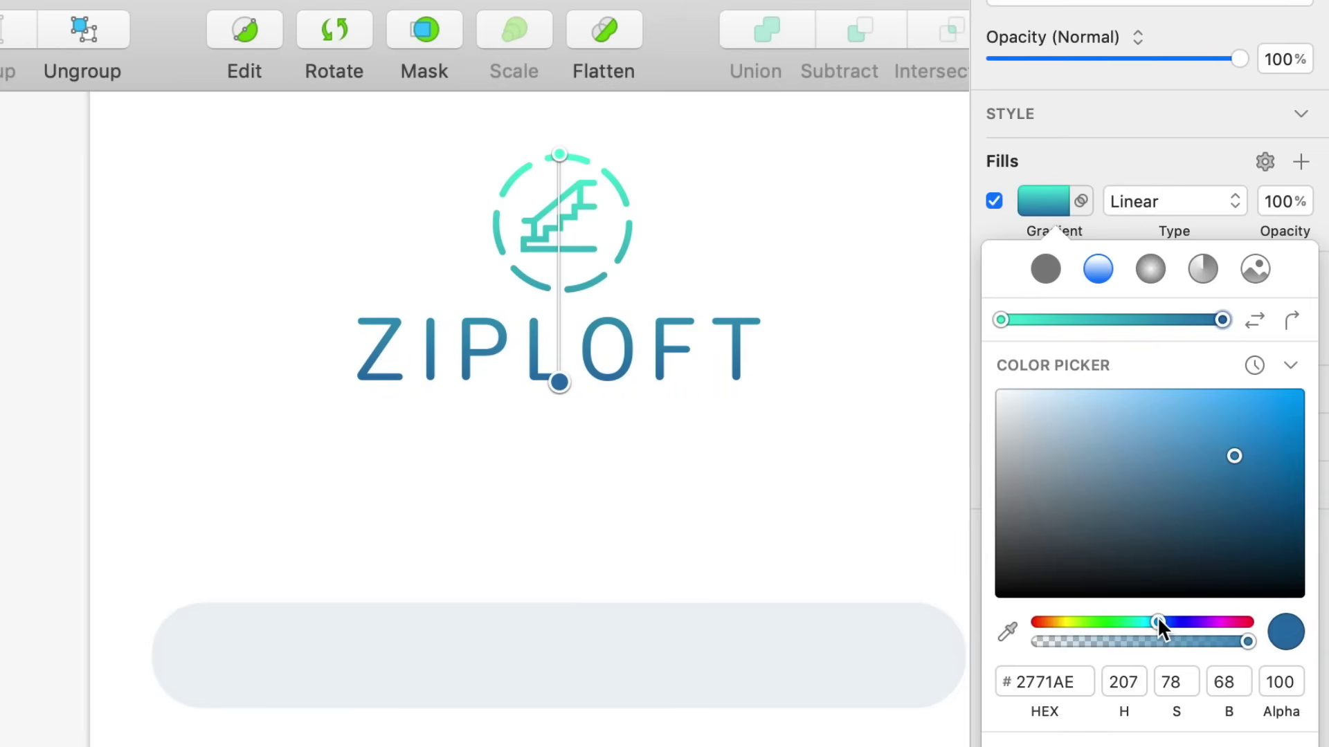
{"action": "left_click", "coordinate": [1223, 429]}
{"action": "left_click_drag", "start_coordinate": [1221, 425], "coordinate": [1219, 425]}
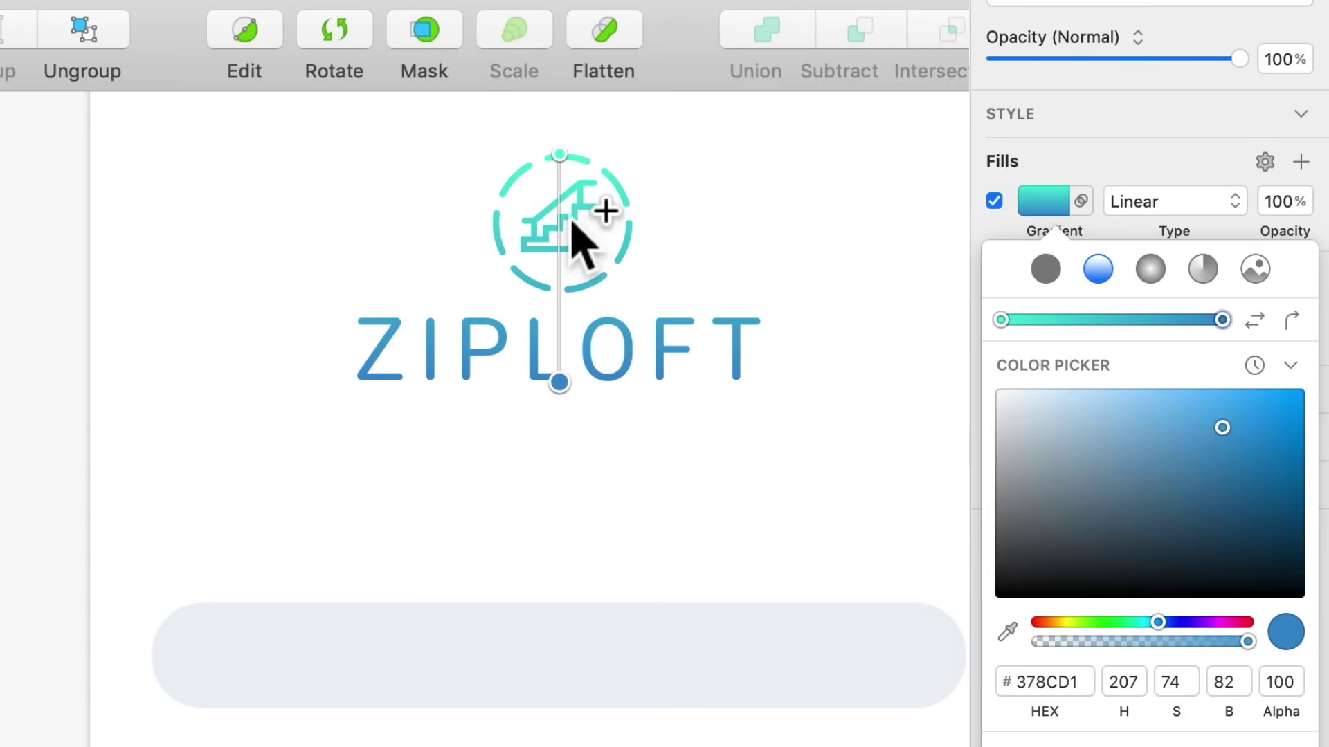
Angle the logo's gradient diagonally, with the teal start above the icon's upper left and the blue end below the wordmark's lower right
{"action": "left_click_drag", "start_coordinate": [559, 382], "coordinate": [678, 439]}
{"action": "left_click_drag", "start_coordinate": [572, 177], "coordinate": [507, 136]}
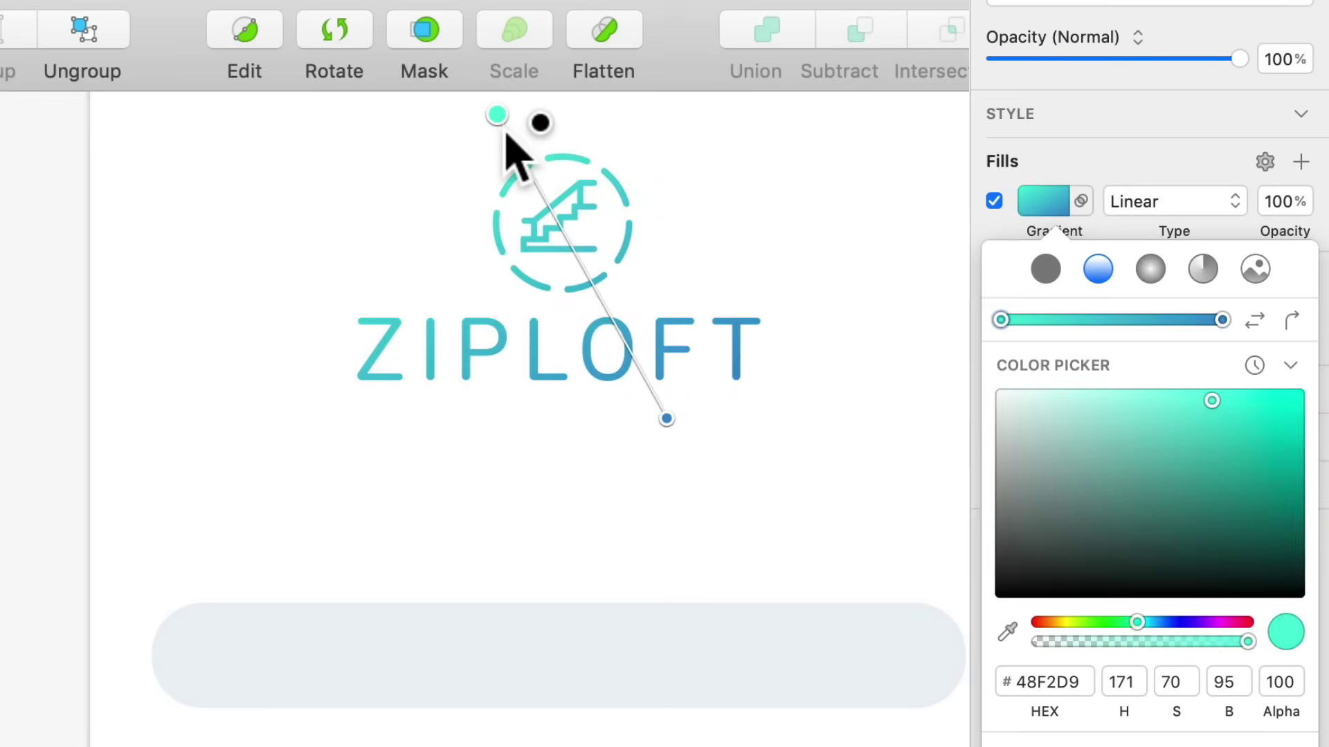
{"action": "left_click_drag", "start_coordinate": [678, 429], "coordinate": [644, 449]}
{"action": "left_click", "coordinate": [506, 135]}
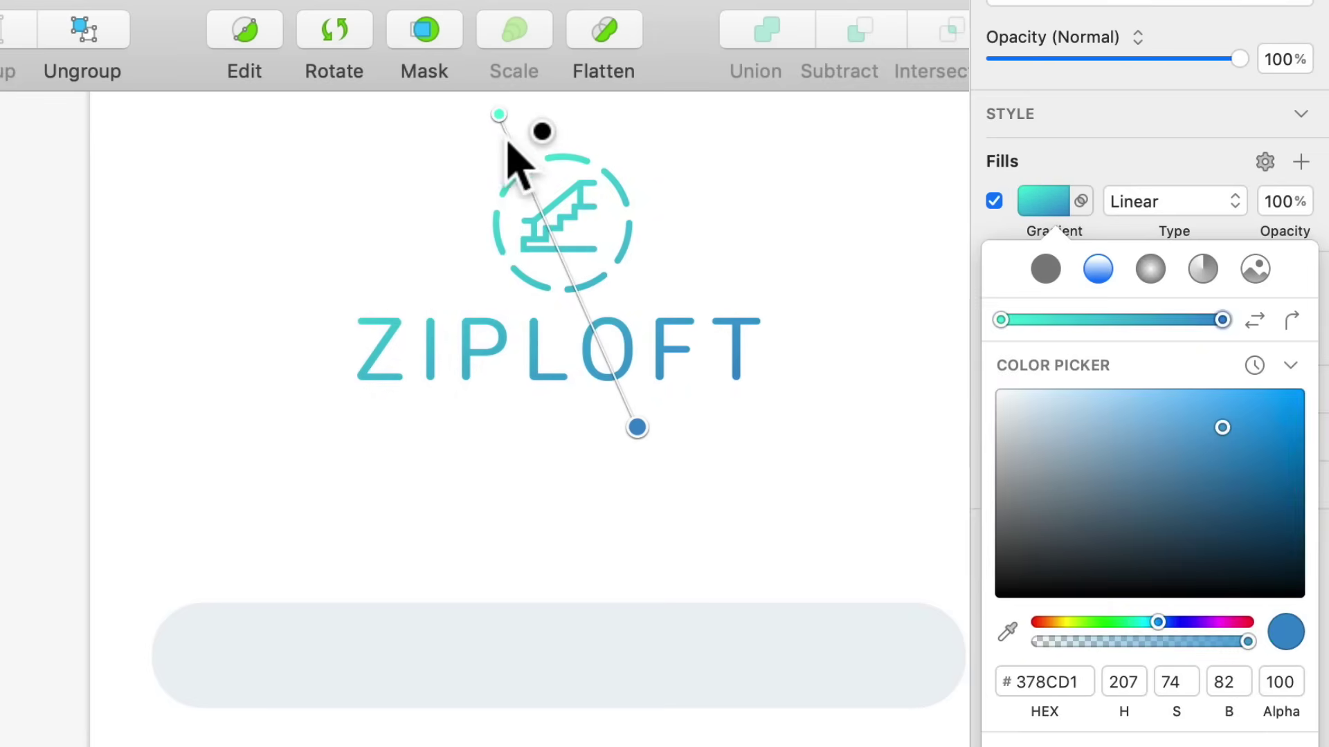
{"action": "left_click", "coordinate": [648, 447]}
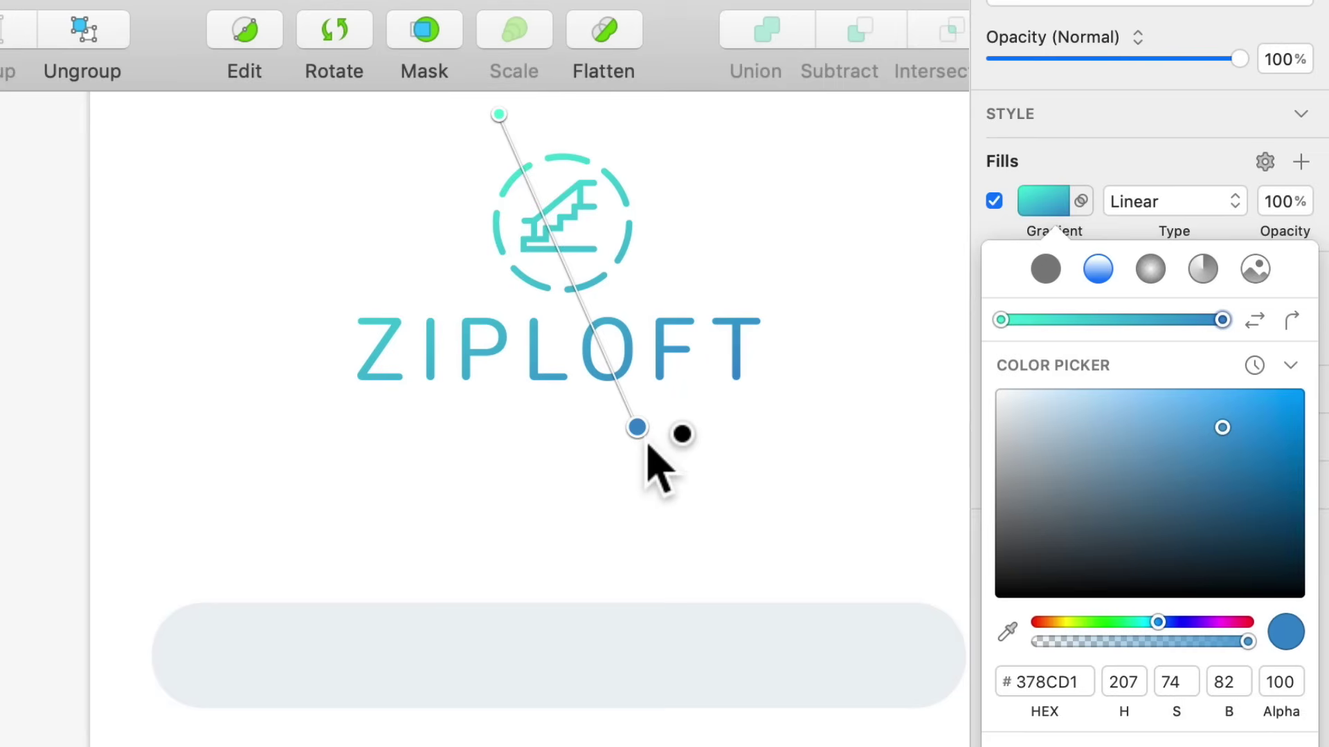
Try reversing the color order of the logo's gradient back and forth
{"action": "left_click", "coordinate": [1252, 319]}
{"action": "left_click", "coordinate": [1253, 319]}
{"action": "left_click", "coordinate": [1252, 319]}
{"action": "left_click", "coordinate": [1253, 319]}
Try rotating the logo's gradient in 90-degree steps and reversing its colors, returning to the diagonal teal-to-blue direction
{"action": "left_click", "coordinate": [1291, 323]}
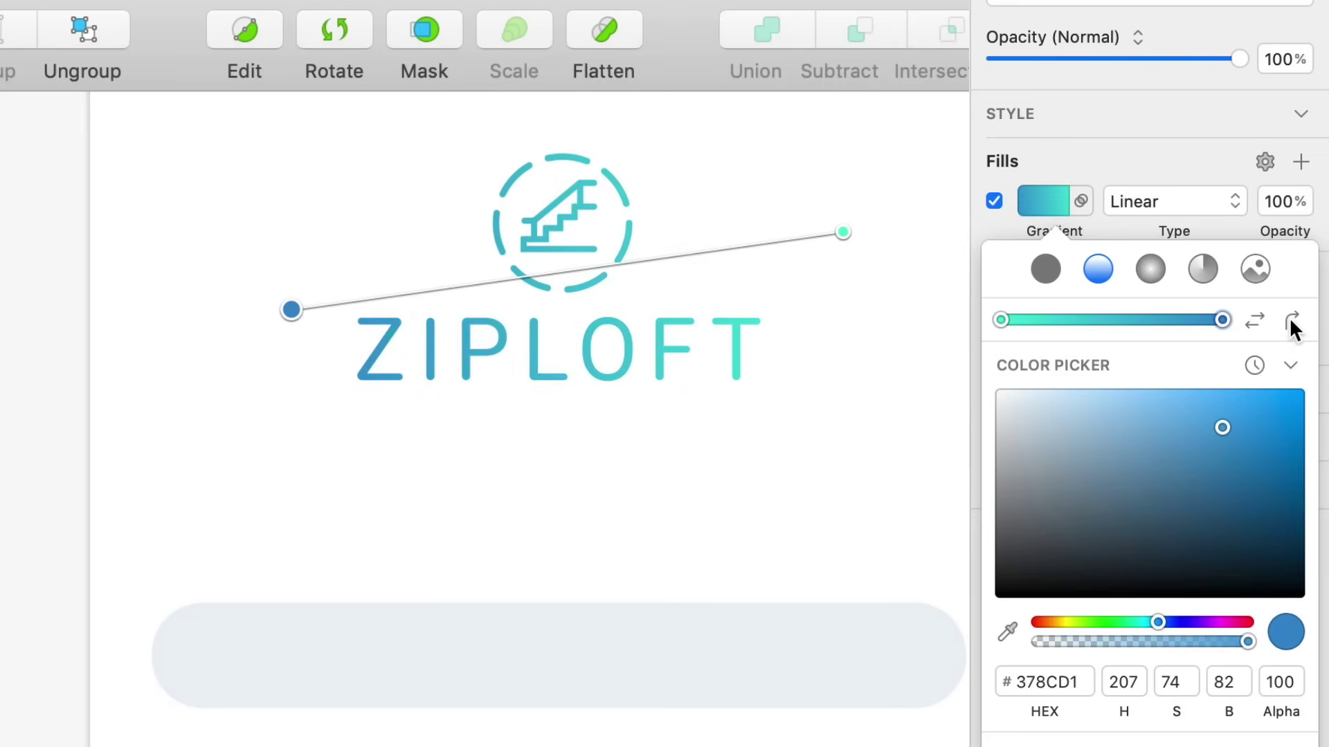
{"action": "left_click", "coordinate": [1291, 323]}
{"action": "left_click", "coordinate": [1290, 320]}
{"action": "left_click", "coordinate": [1290, 319]}
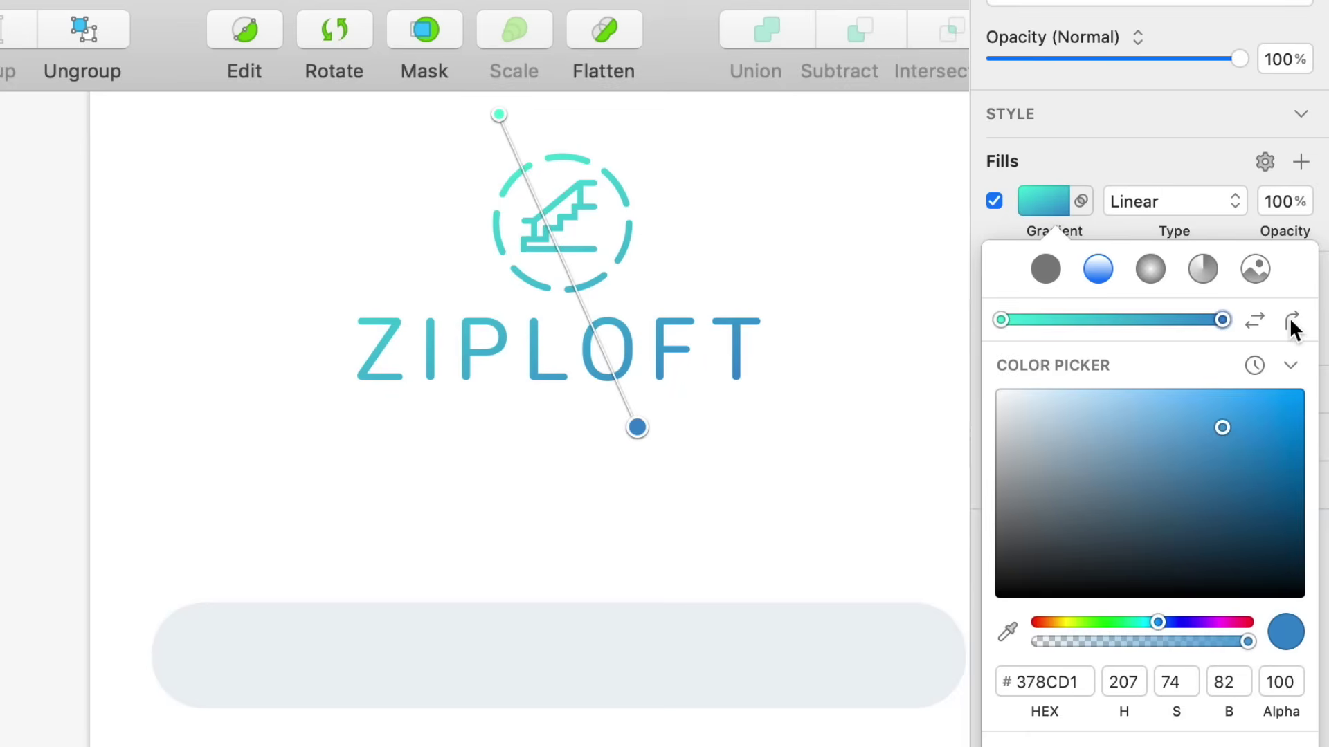
{"action": "left_click", "coordinate": [1291, 319]}
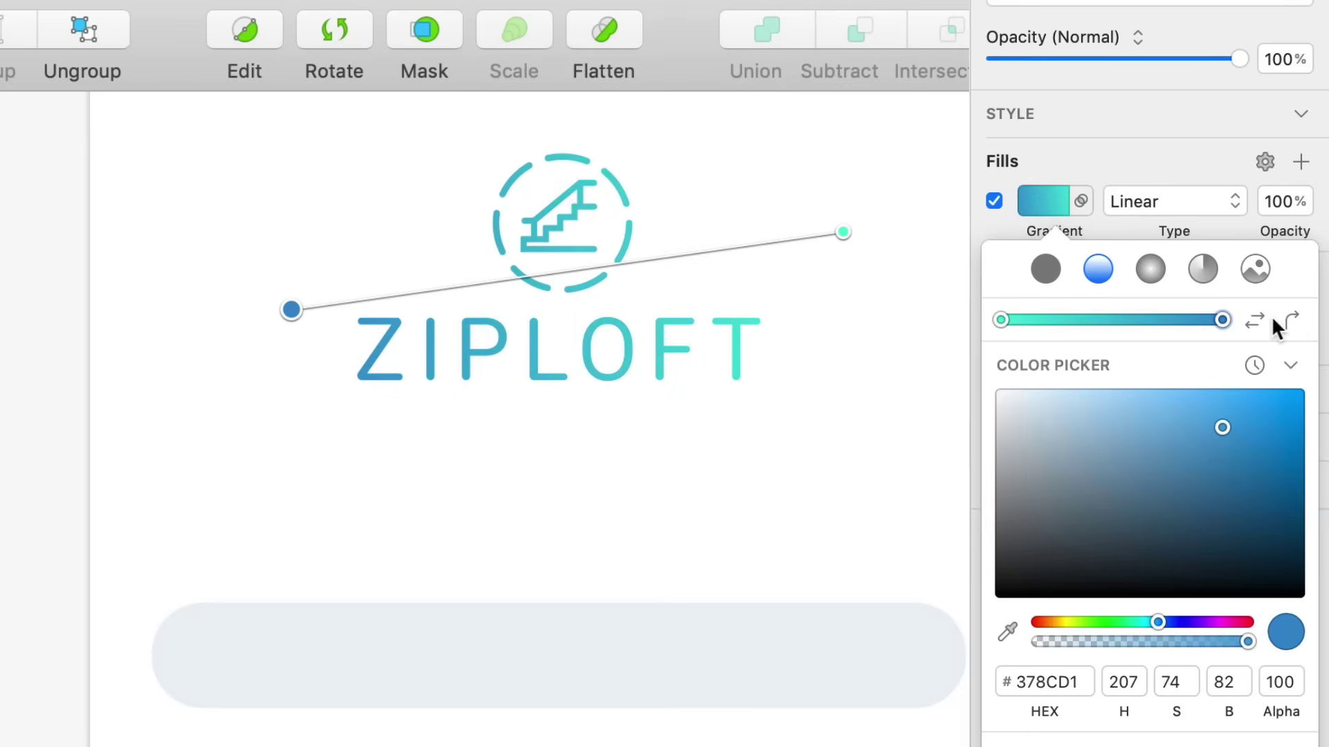
{"action": "left_click", "coordinate": [1254, 320]}
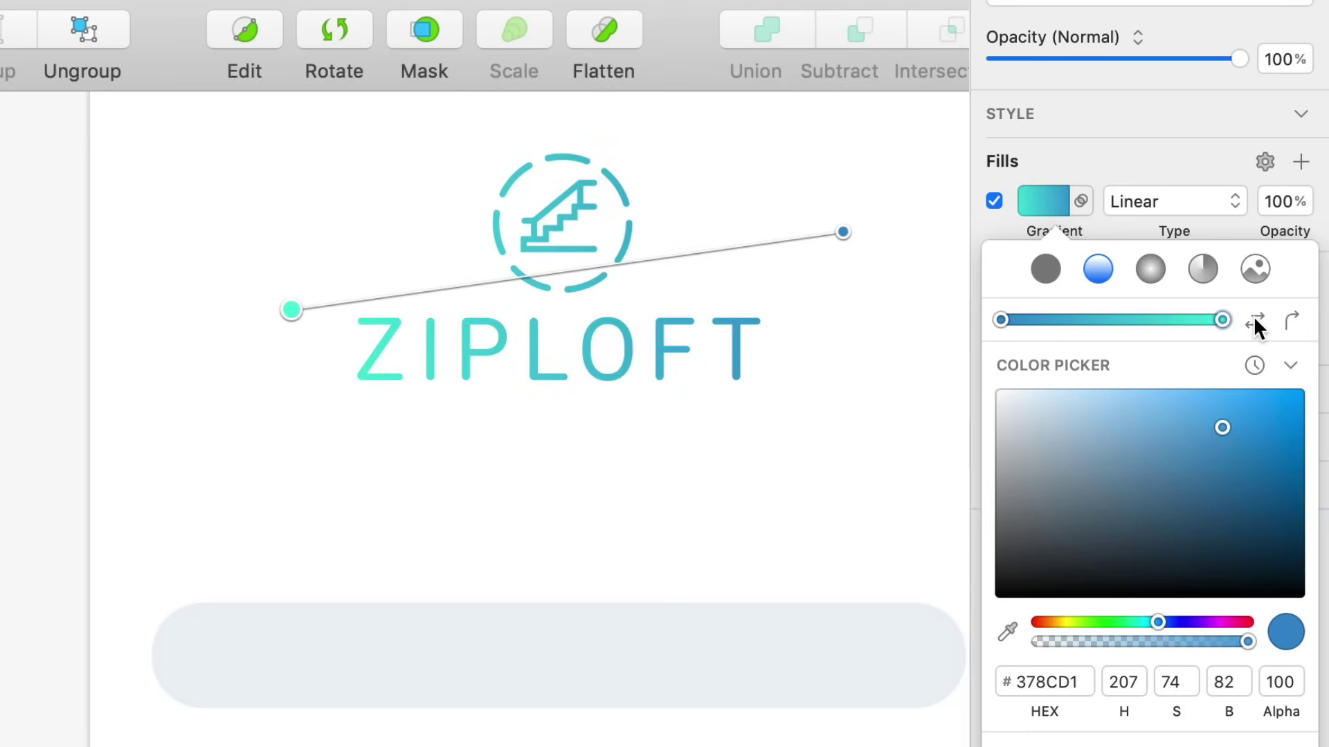
{"action": "left_click", "coordinate": [1254, 320]}
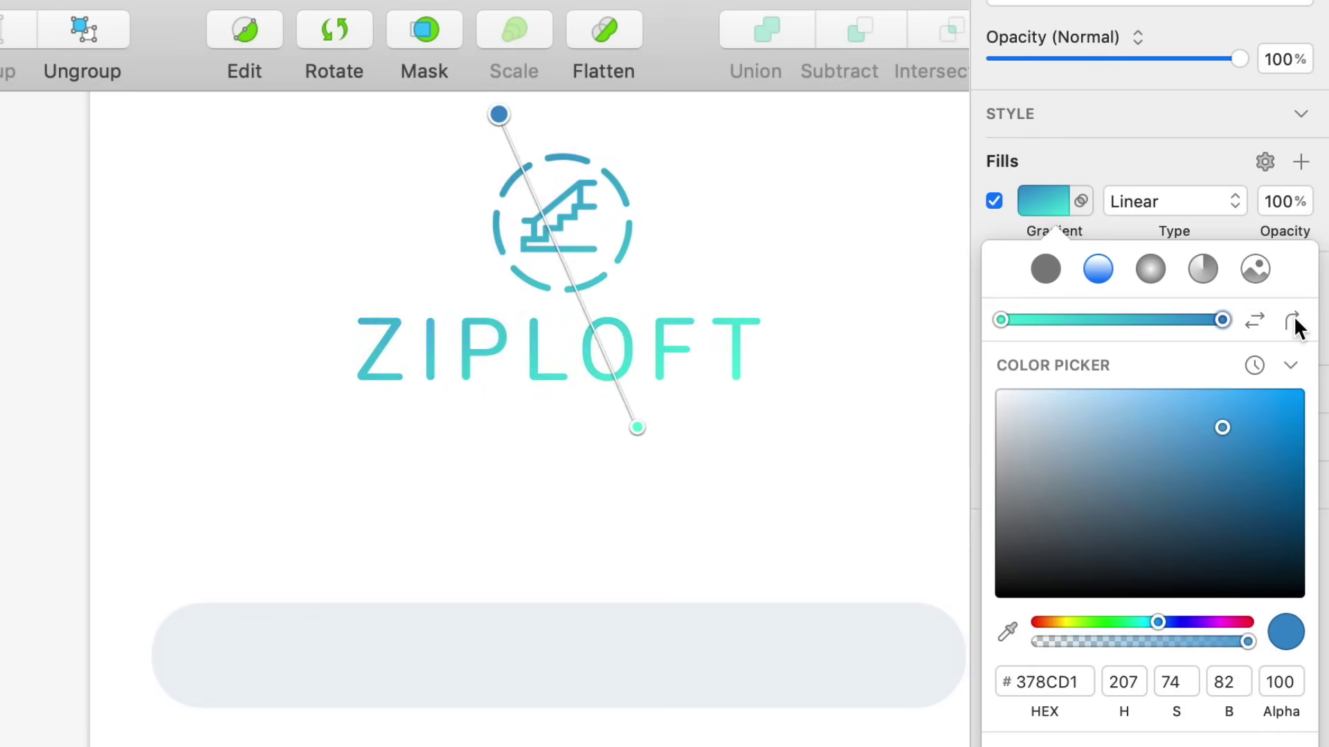
{"action": "left_click", "coordinate": [1292, 322]}
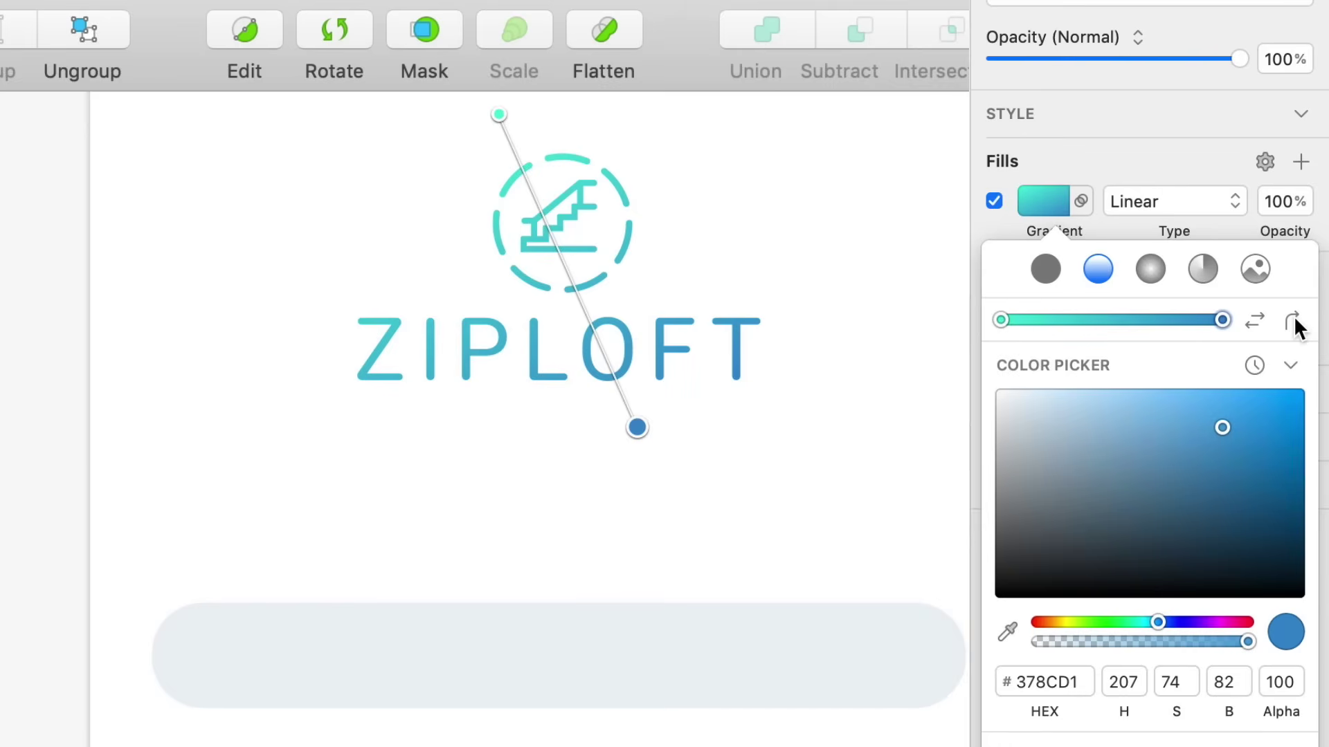
{"action": "left_click", "coordinate": [1035, 186]}
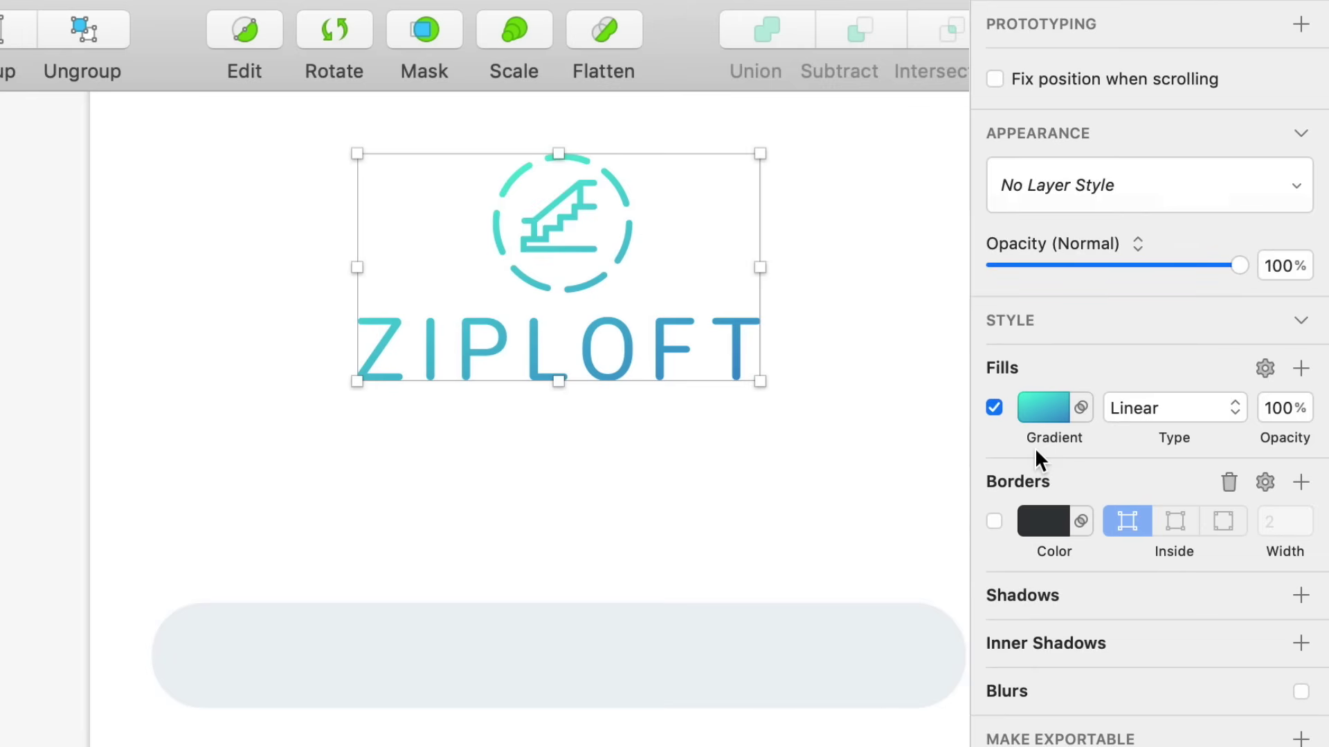
Add a second, solid red #DD1C1C fill to the logo and reorder the fills to put the linear gradient on top
{"action": "left_click", "coordinate": [1300, 369]}
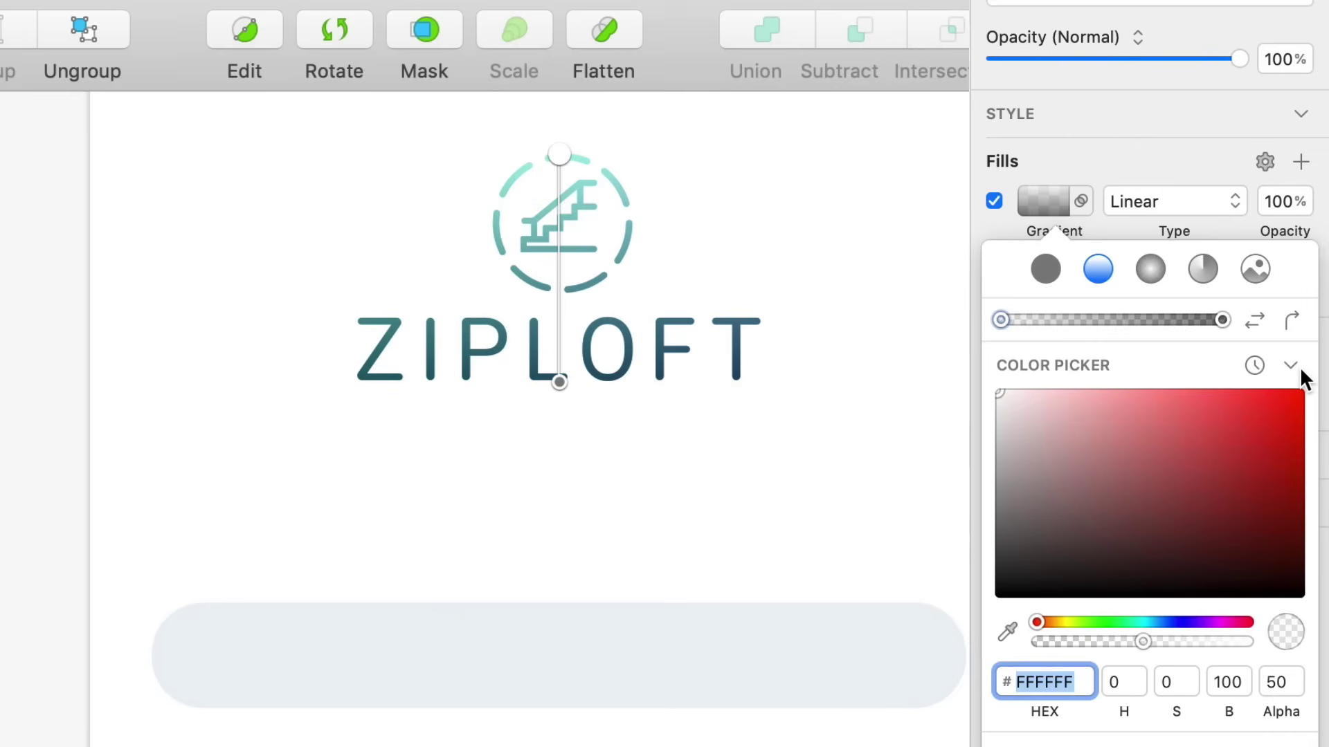
{"action": "left_click", "coordinate": [1052, 268]}
{"action": "left_click_drag", "start_coordinate": [1216, 385], "coordinate": [1262, 372]}
{"action": "left_click", "coordinate": [1049, 203]}
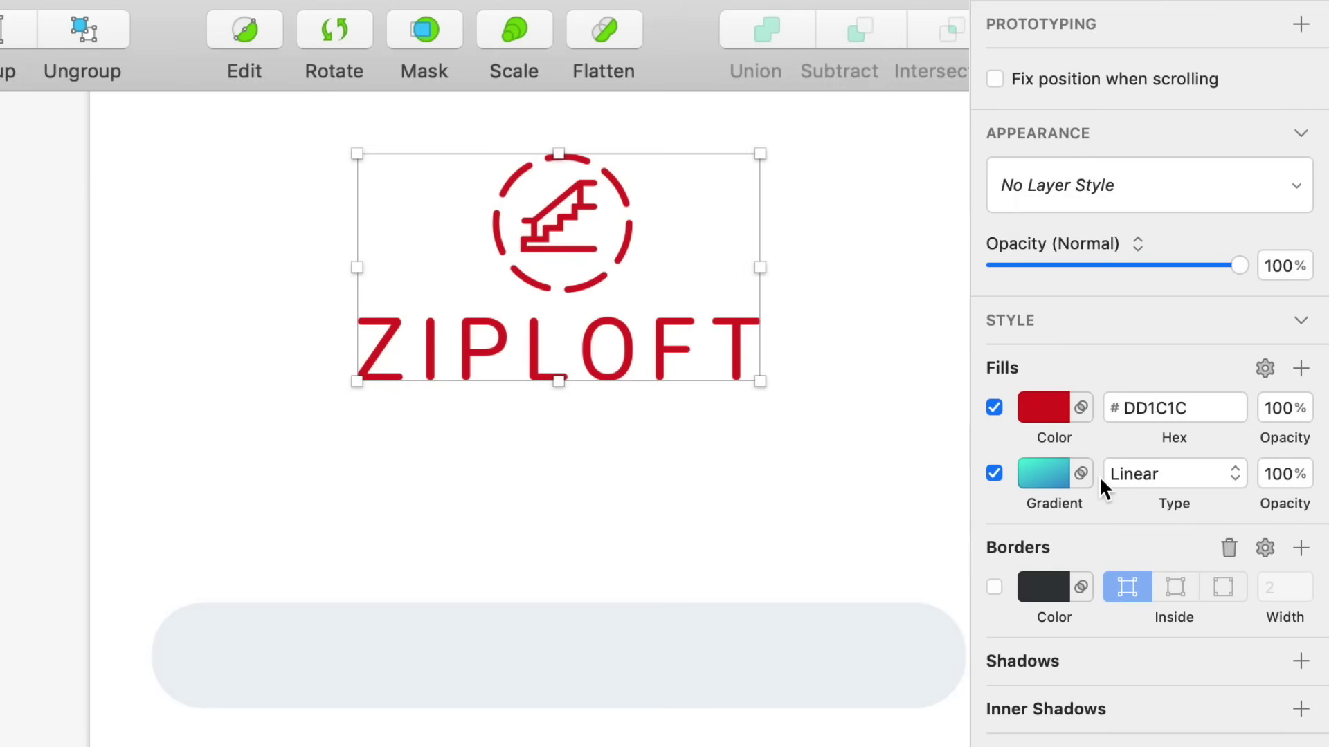
{"action": "left_click_drag", "start_coordinate": [1099, 476], "coordinate": [1090, 411]}
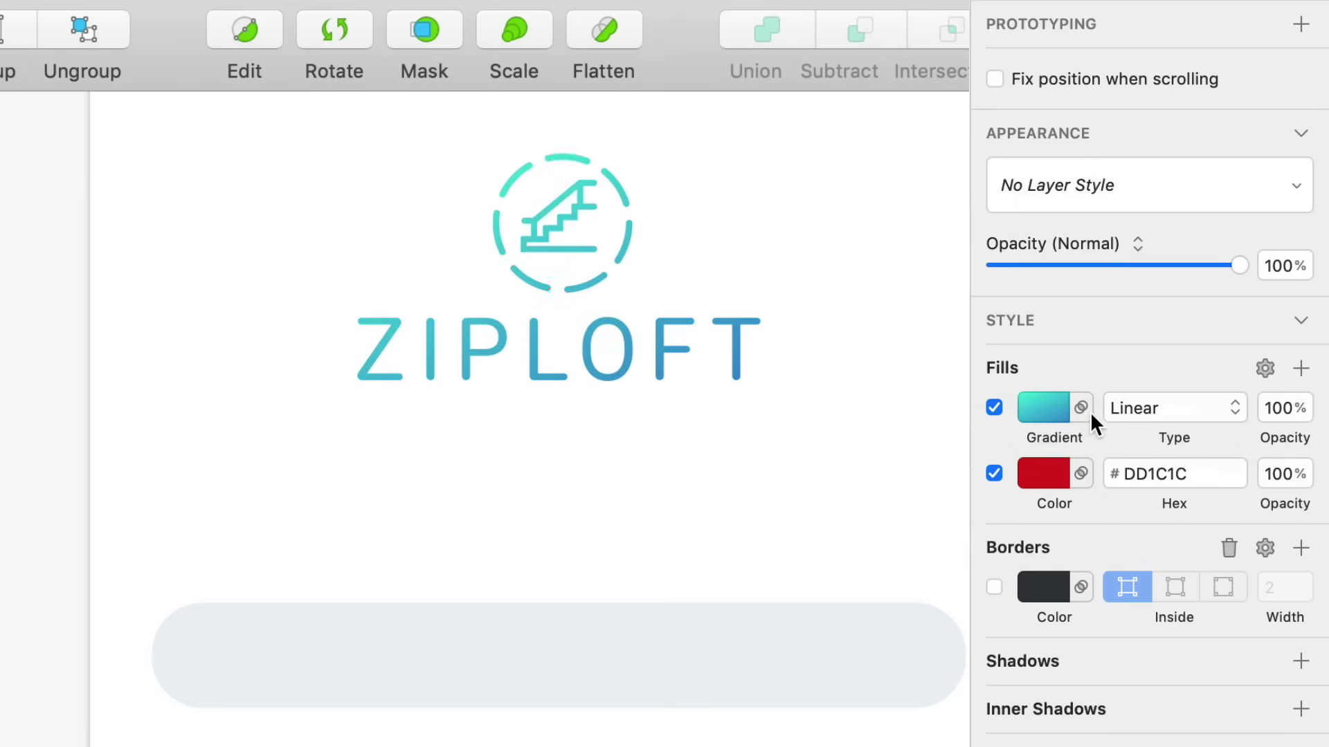
{"action": "mouse_move", "coordinate": [1097, 406]}
{"action": "left_mouse_down"}
{"action": "mouse_move", "coordinate": [1097, 467]}
{"action": "mouse_move", "coordinate": [1094, 412]}
{"action": "left_mouse_up"}
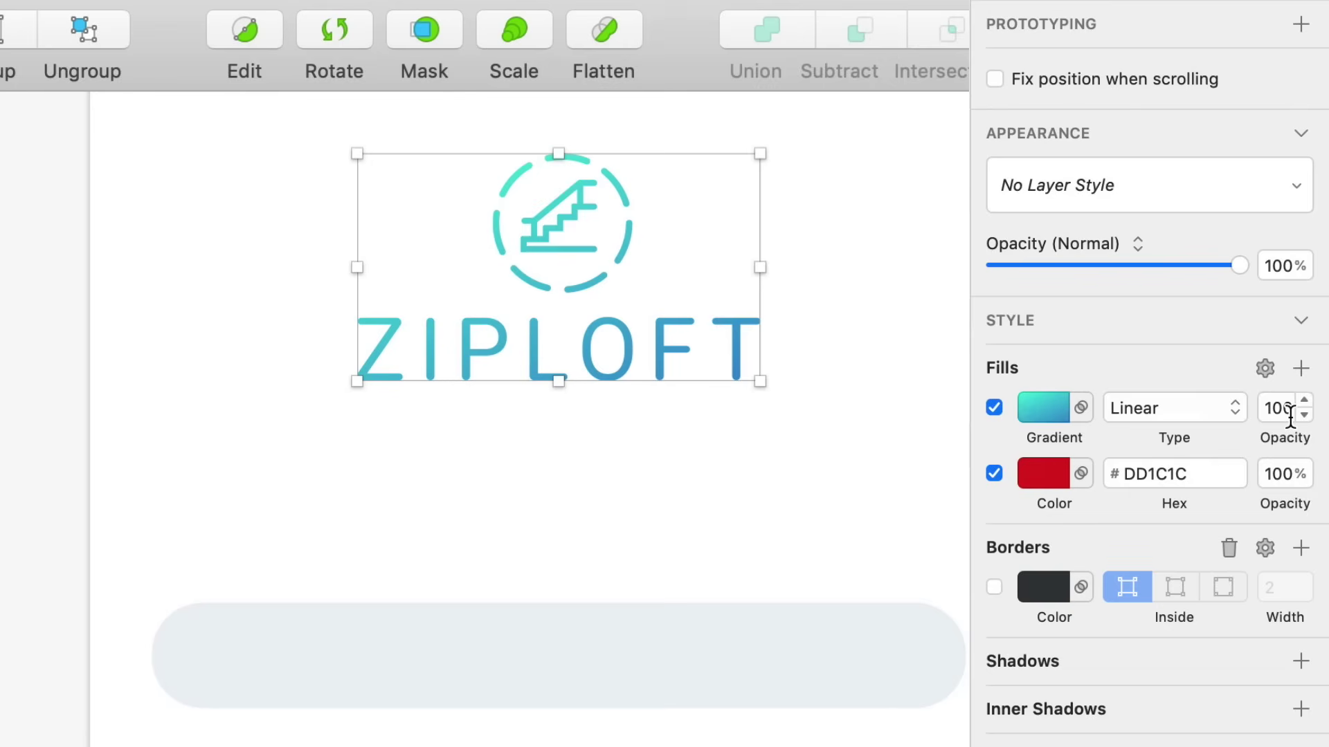
Make the logo's gradient run from black at 0 alpha to solid black #000000, and extend its end point far below the wordmark
{"action": "left_click", "coordinate": [1051, 414]}
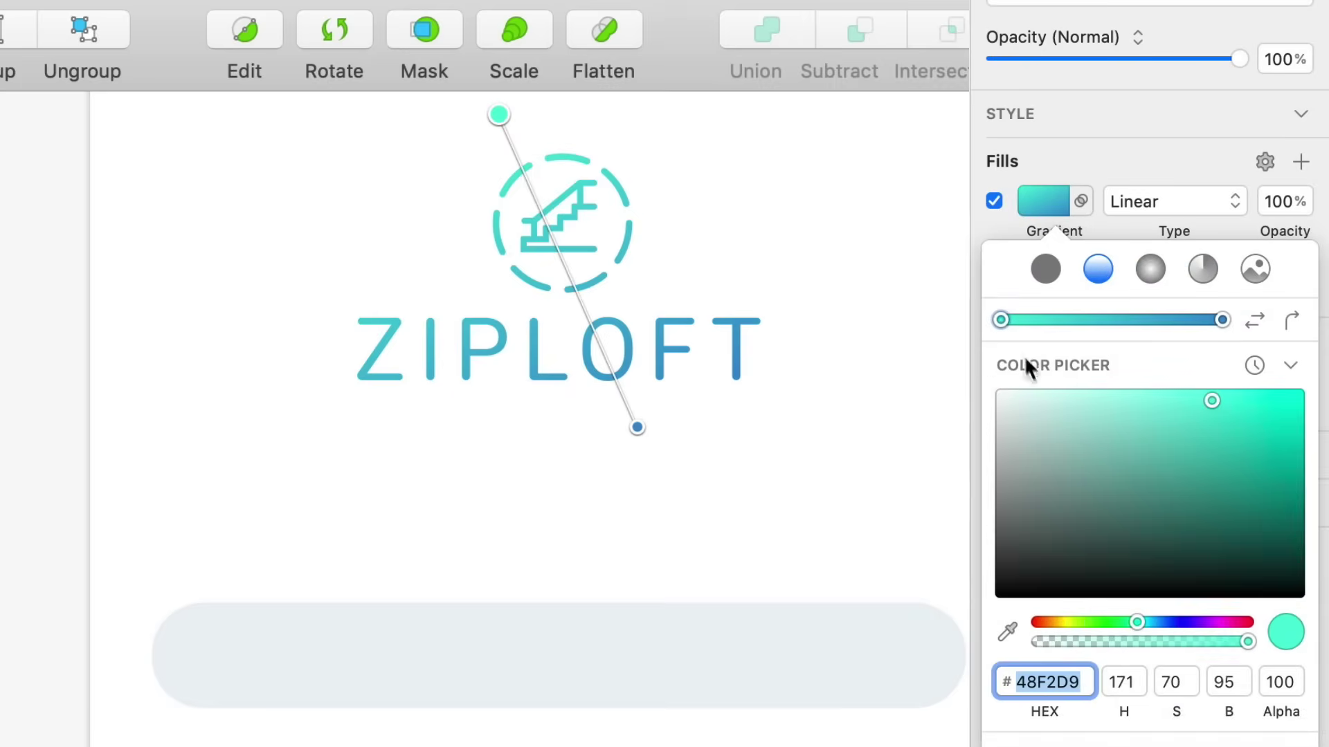
{"action": "left_click", "coordinate": [1002, 318]}
{"action": "left_click", "coordinate": [1222, 319]}
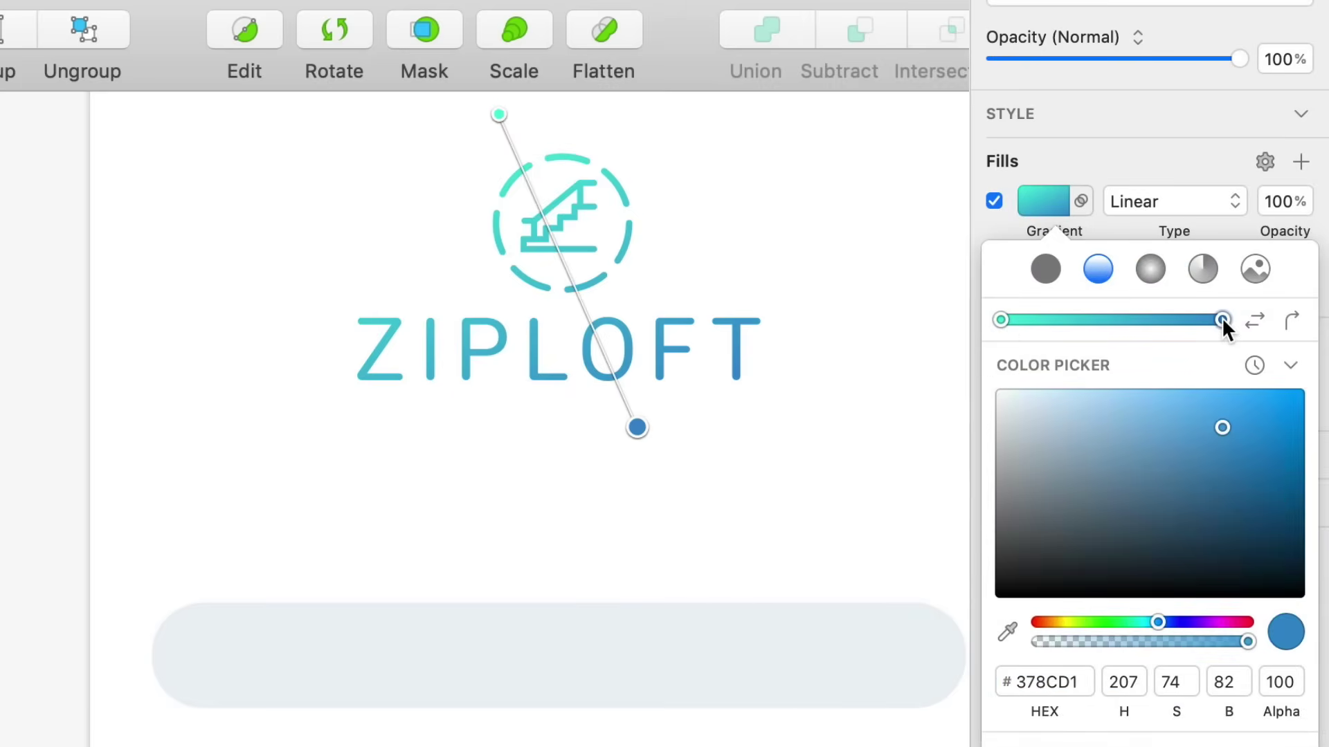
{"action": "left_click_drag", "start_coordinate": [1114, 488], "coordinate": [982, 617]}
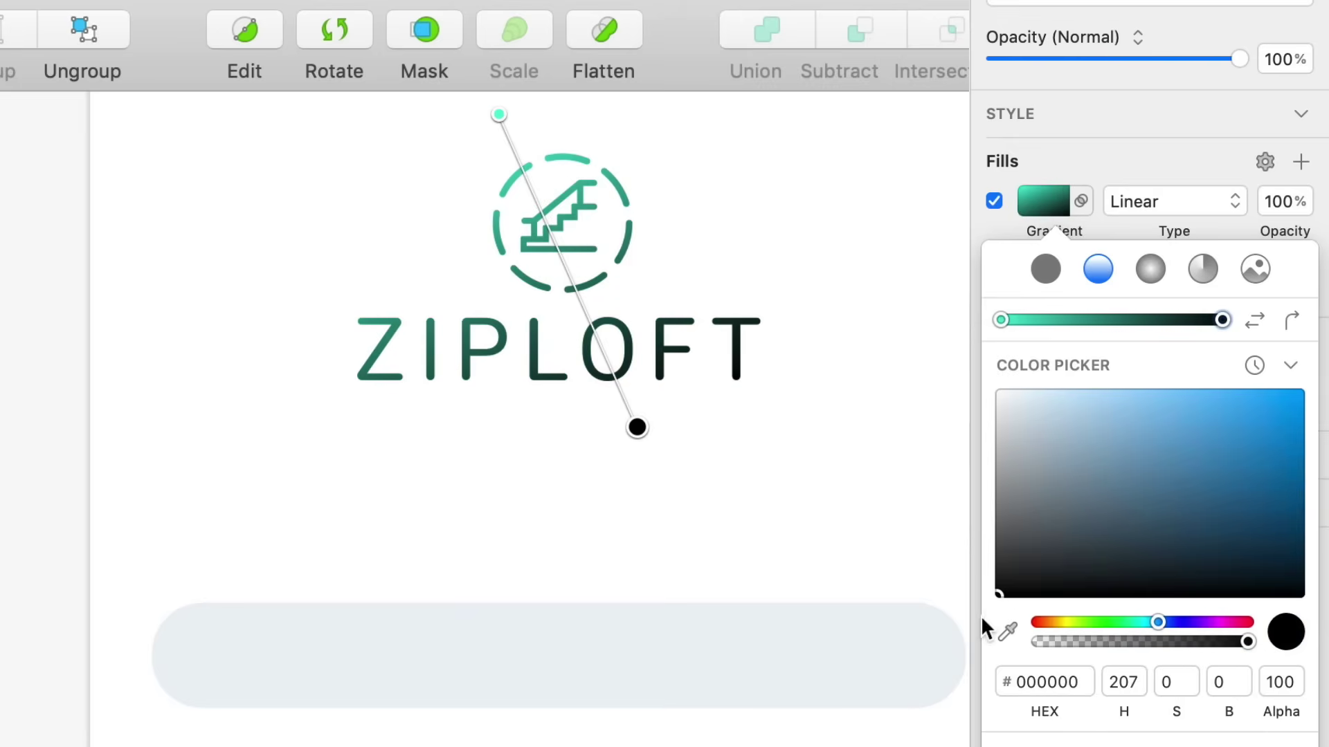
{"action": "left_click", "coordinate": [1001, 319]}
{"action": "left_click_drag", "start_coordinate": [1045, 445], "coordinate": [996, 597]}
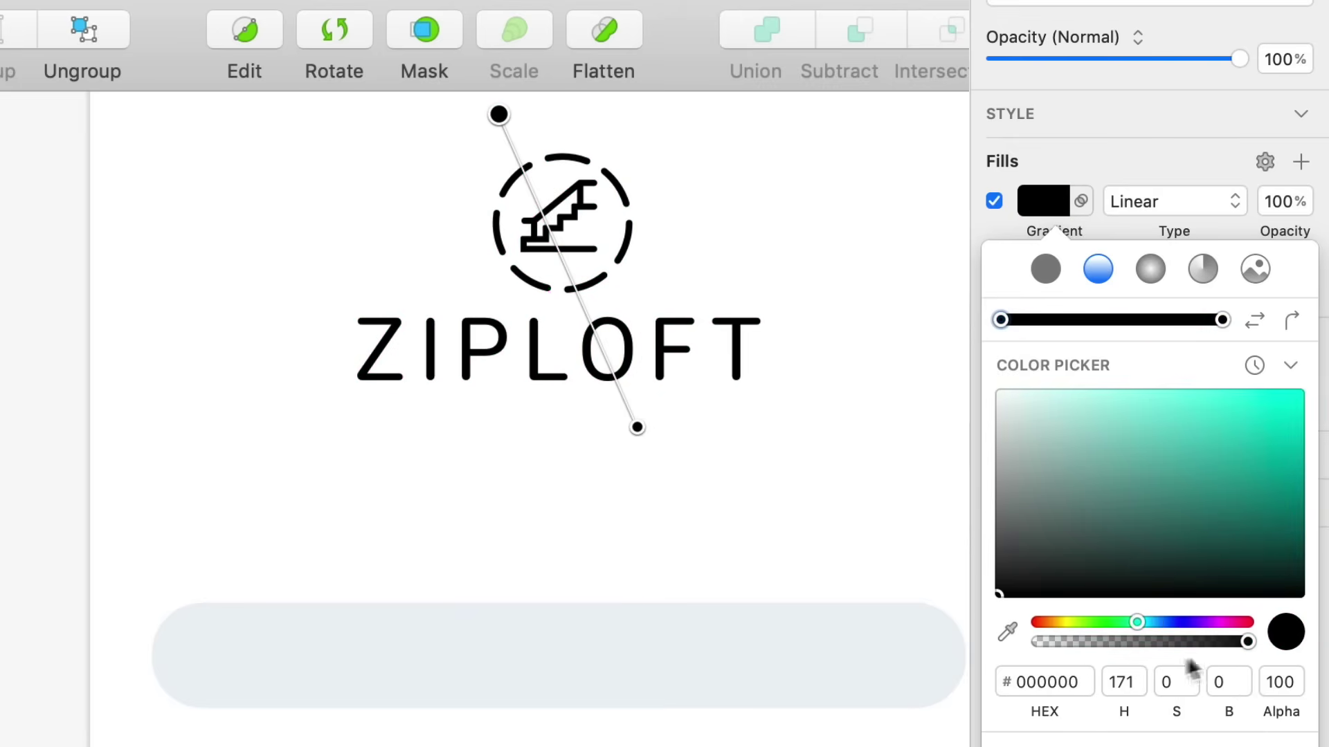
{"action": "left_click_drag", "start_coordinate": [1246, 641], "coordinate": [996, 657]}
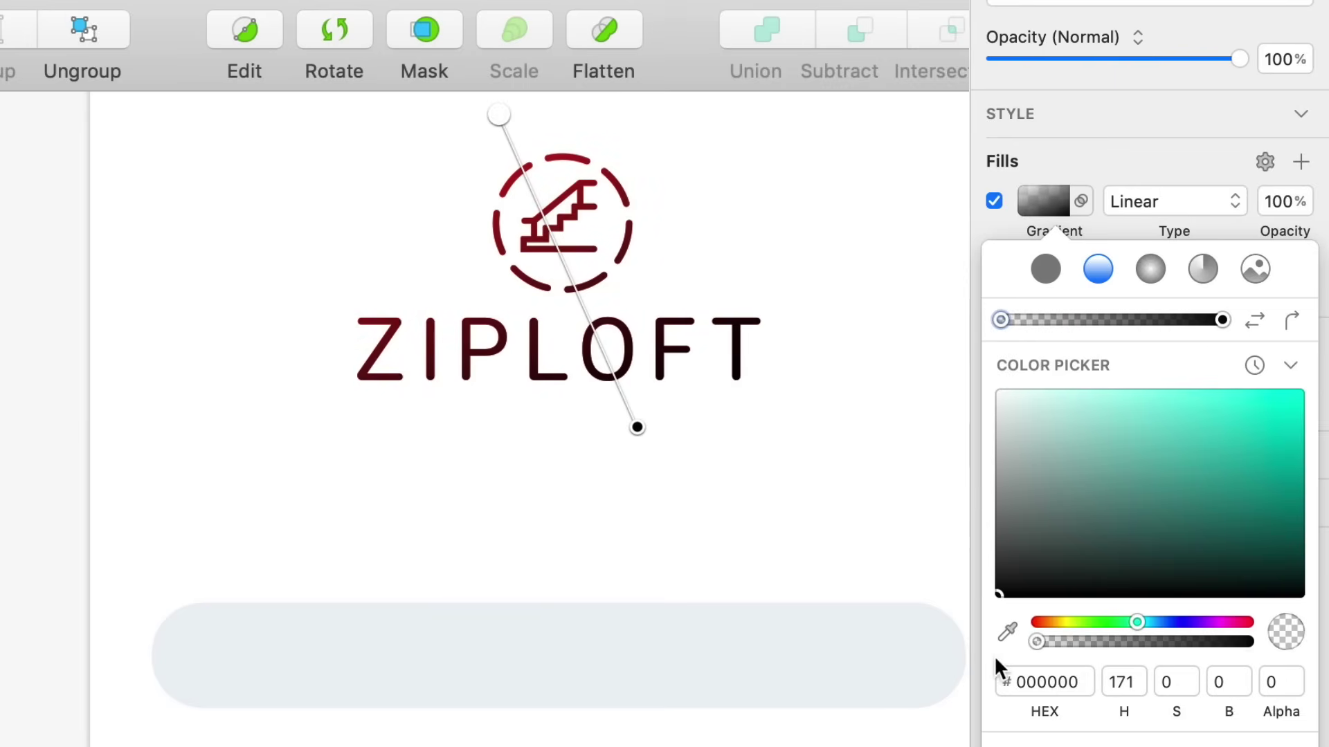
{"action": "left_click_drag", "start_coordinate": [636, 427], "coordinate": [681, 585]}
{"action": "left_click", "coordinate": [1035, 204]}
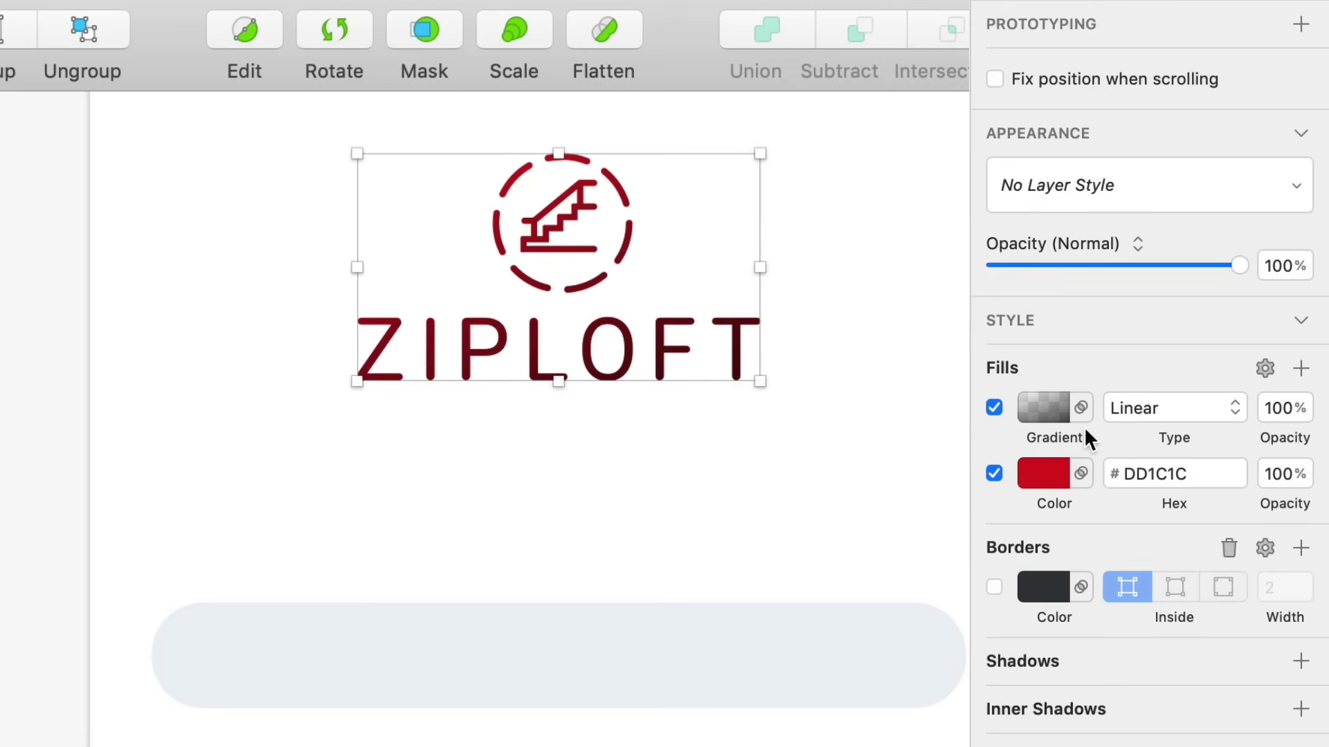
Try other hues for the logo's solid fill under the gradient and set it to pink #FB0B68
{"action": "left_click", "coordinate": [1042, 470]}
{"action": "left_click_drag", "start_coordinate": [1239, 403], "coordinate": [1289, 350]}
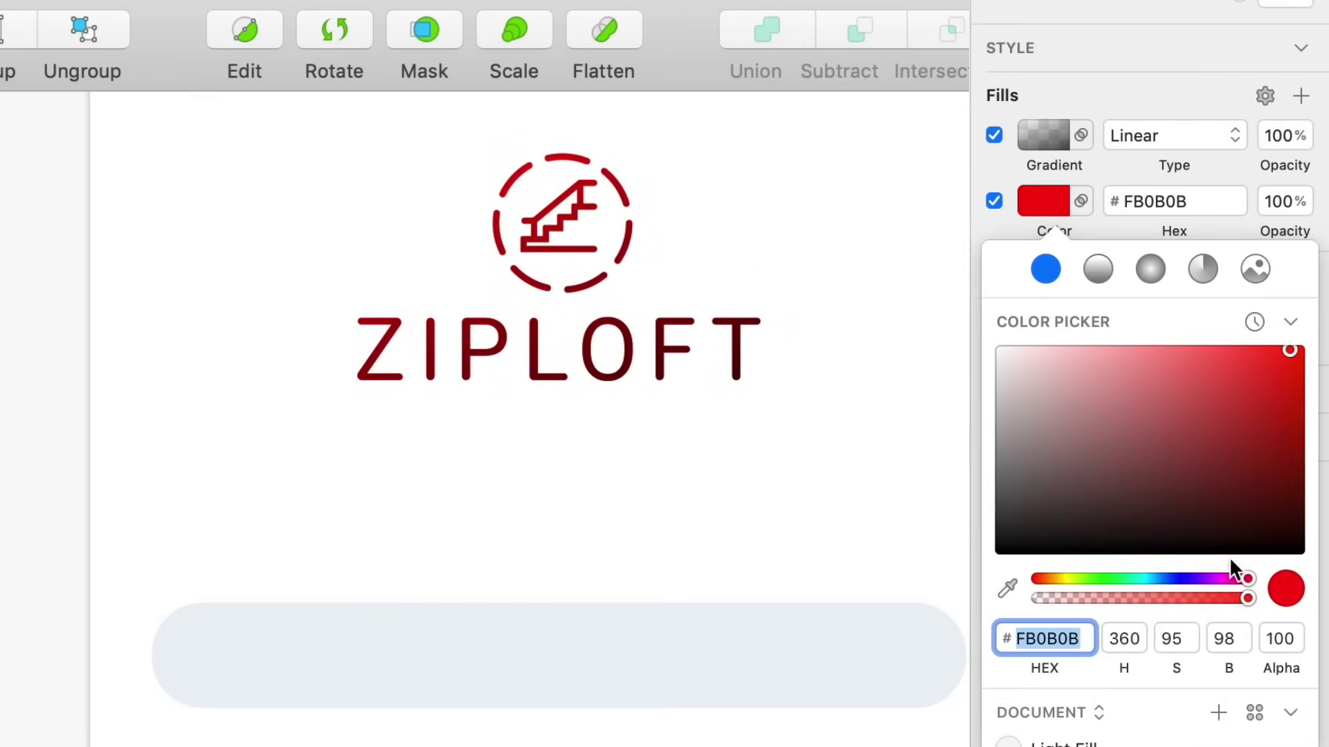
{"action": "left_click_drag", "start_coordinate": [1246, 576], "coordinate": [1161, 580]}
{"action": "left_click_drag", "start_coordinate": [1169, 581], "coordinate": [1234, 576]}
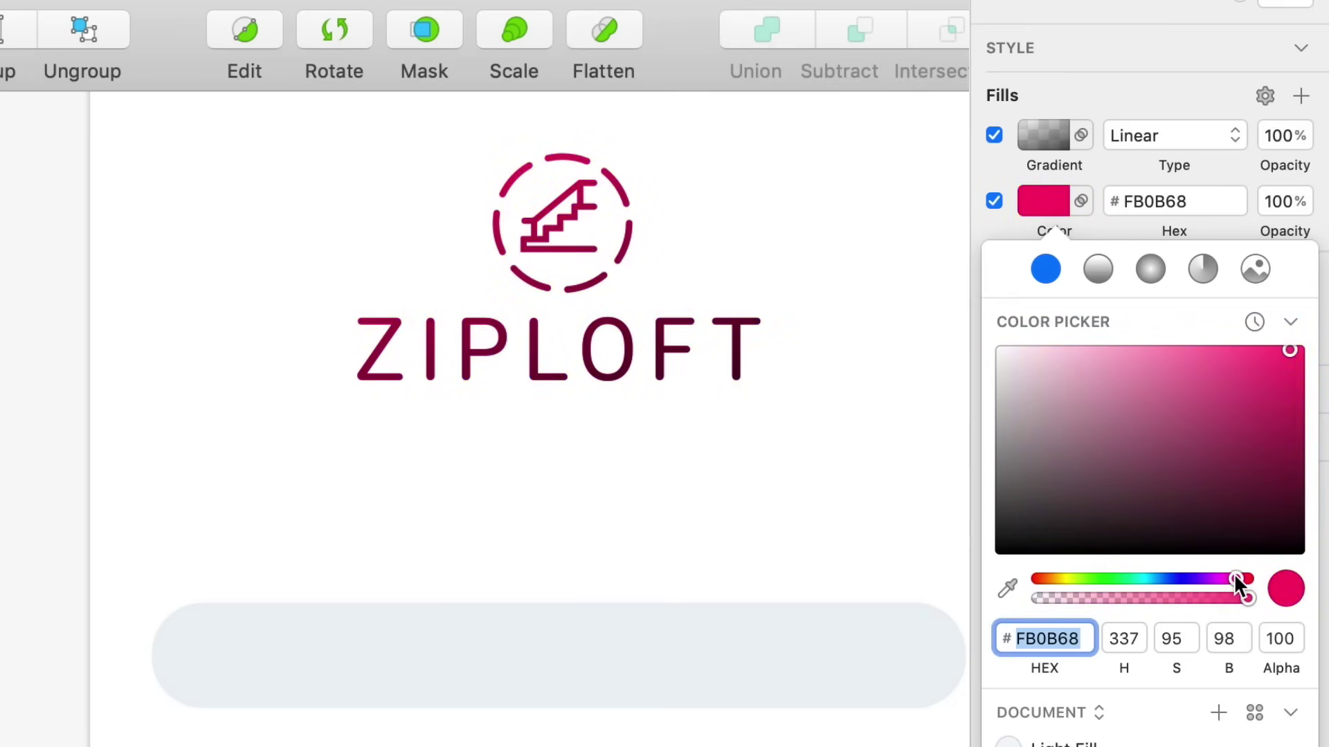
{"action": "left_click", "coordinate": [1040, 207]}
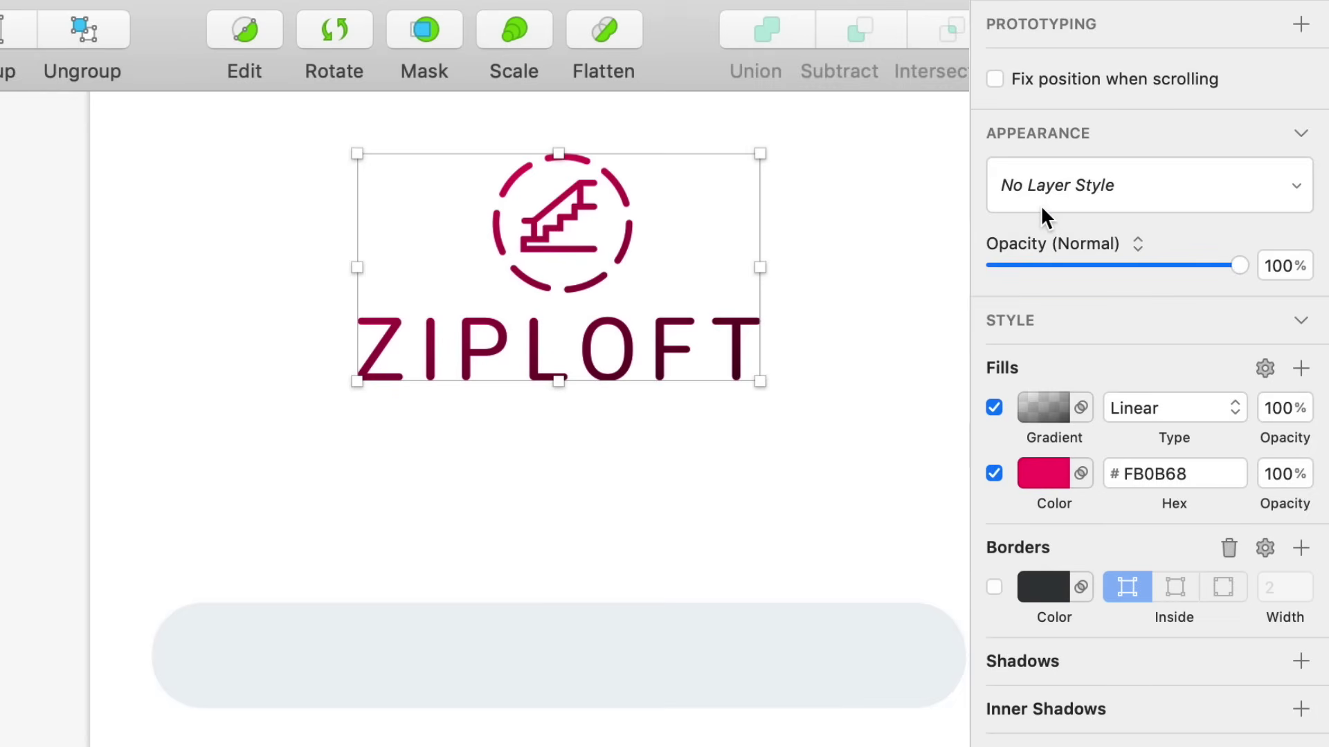
Compare the logo with and without its gradient overlay, leaving the gradient fill enabled
{"action": "left_click", "coordinate": [994, 407]}
{"action": "left_click", "coordinate": [993, 407]}
{"action": "left_click", "coordinate": [994, 407]}
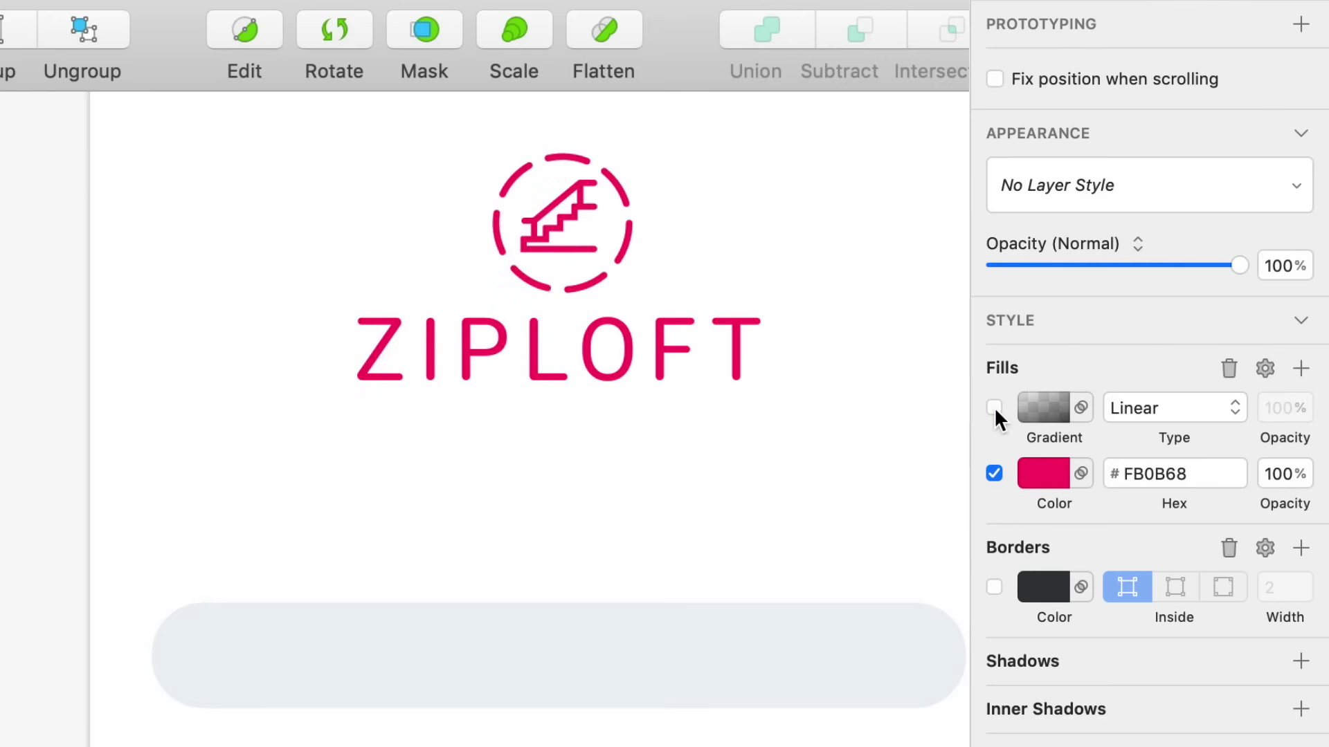
{"action": "left_click", "coordinate": [994, 407]}
{"action": "left_click", "coordinate": [994, 407]}
{"action": "left_click", "coordinate": [994, 407]}
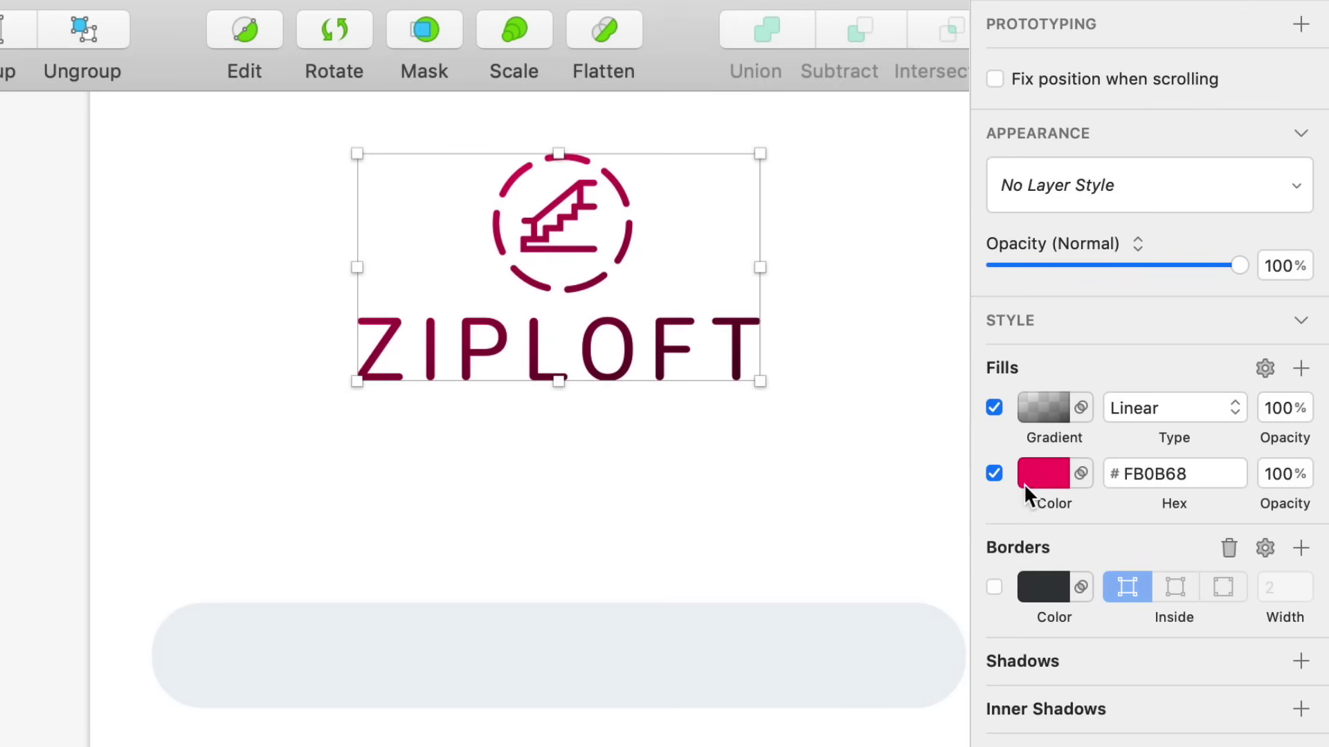
Disable the logo's pink solid fill and delete it from the fills
{"action": "left_click", "coordinate": [993, 474]}
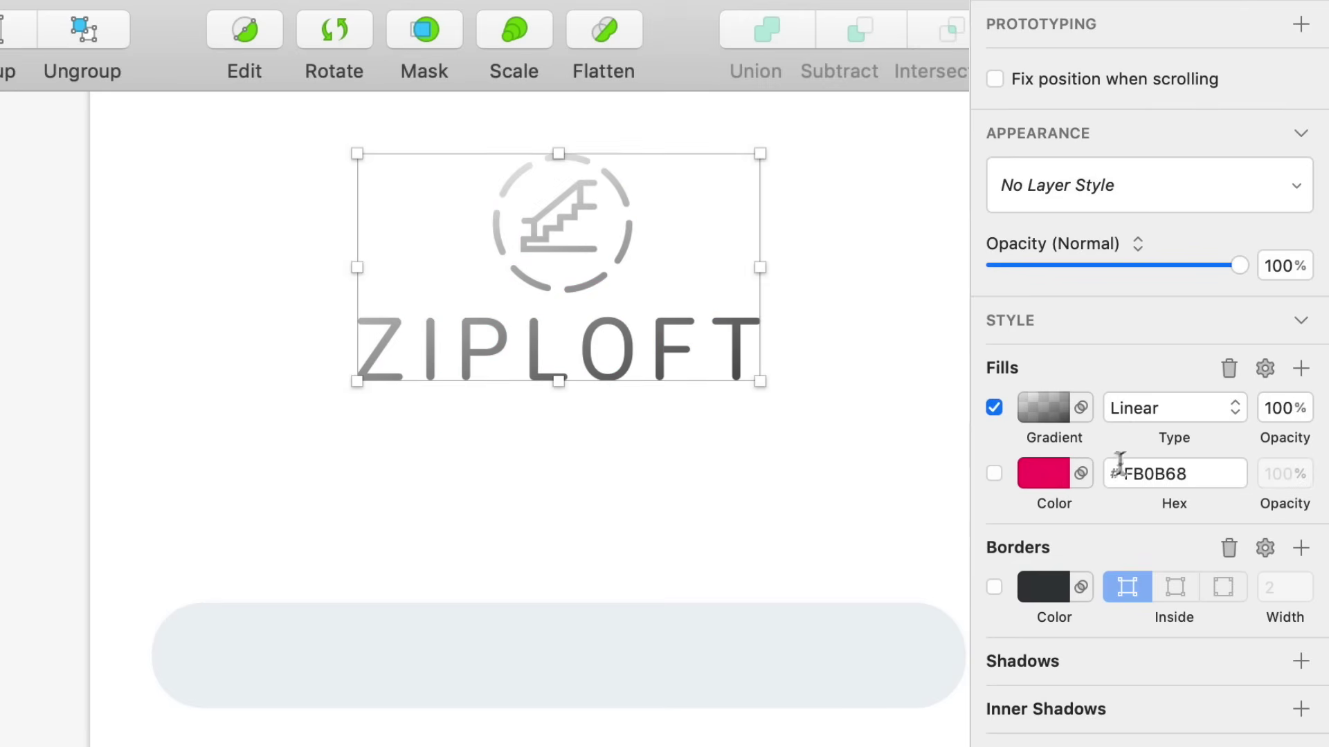
{"action": "left_click", "coordinate": [1230, 368]}
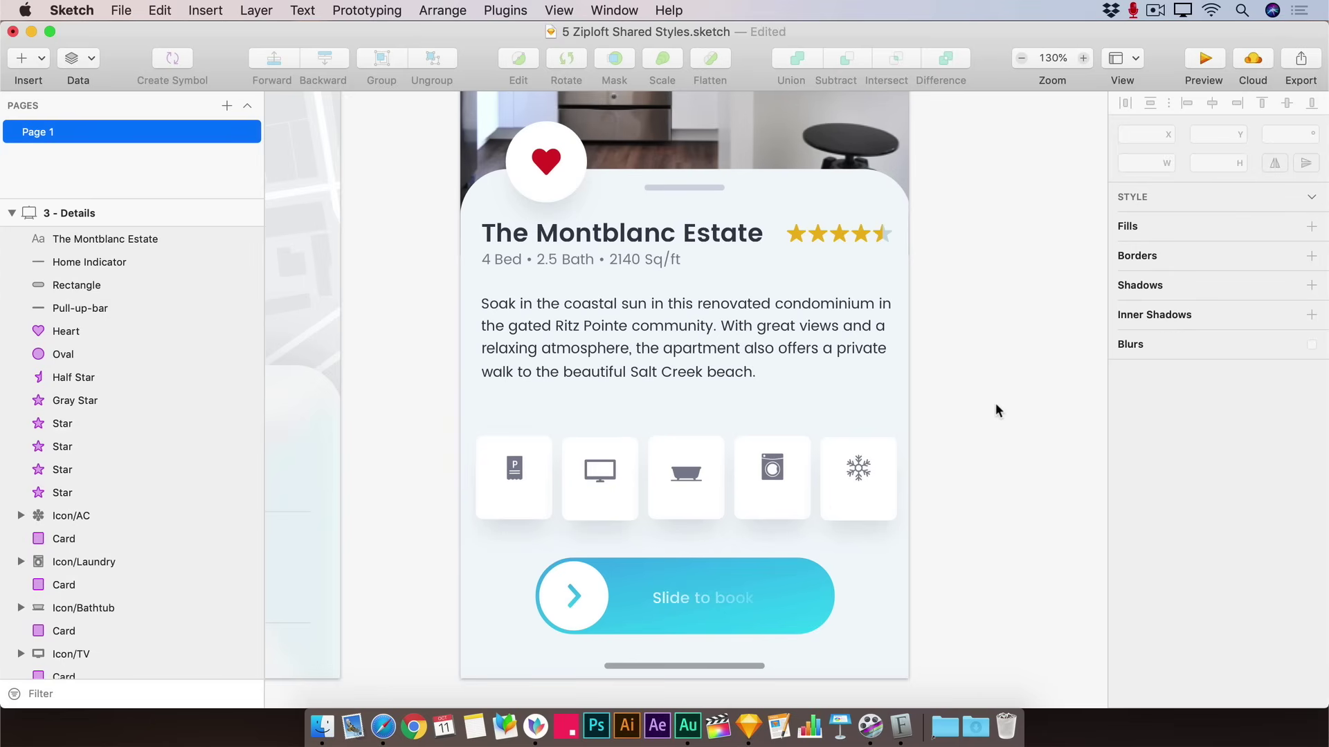
Create a new text style named Details/H1 from the "The Montblanc Estate" heading
{"action": "left_click", "coordinate": [739, 243]}
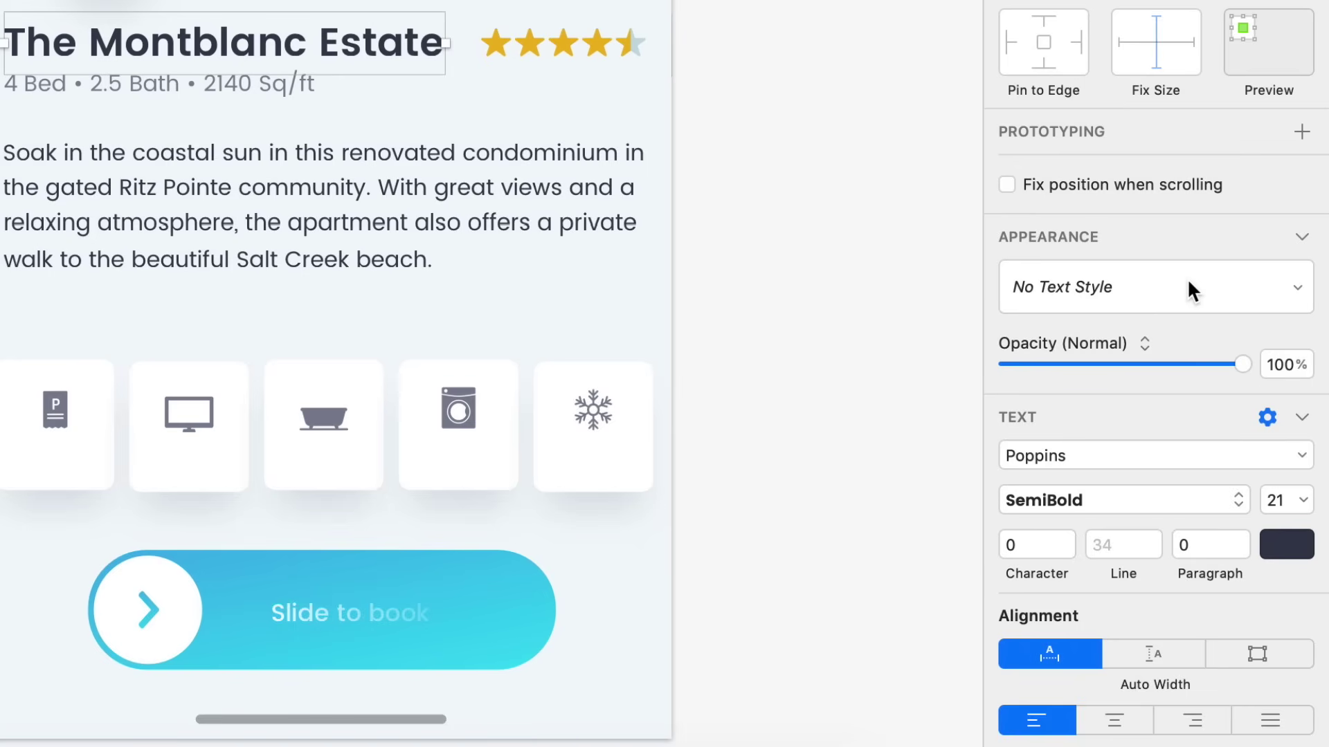
{"action": "left_click", "coordinate": [1146, 285]}
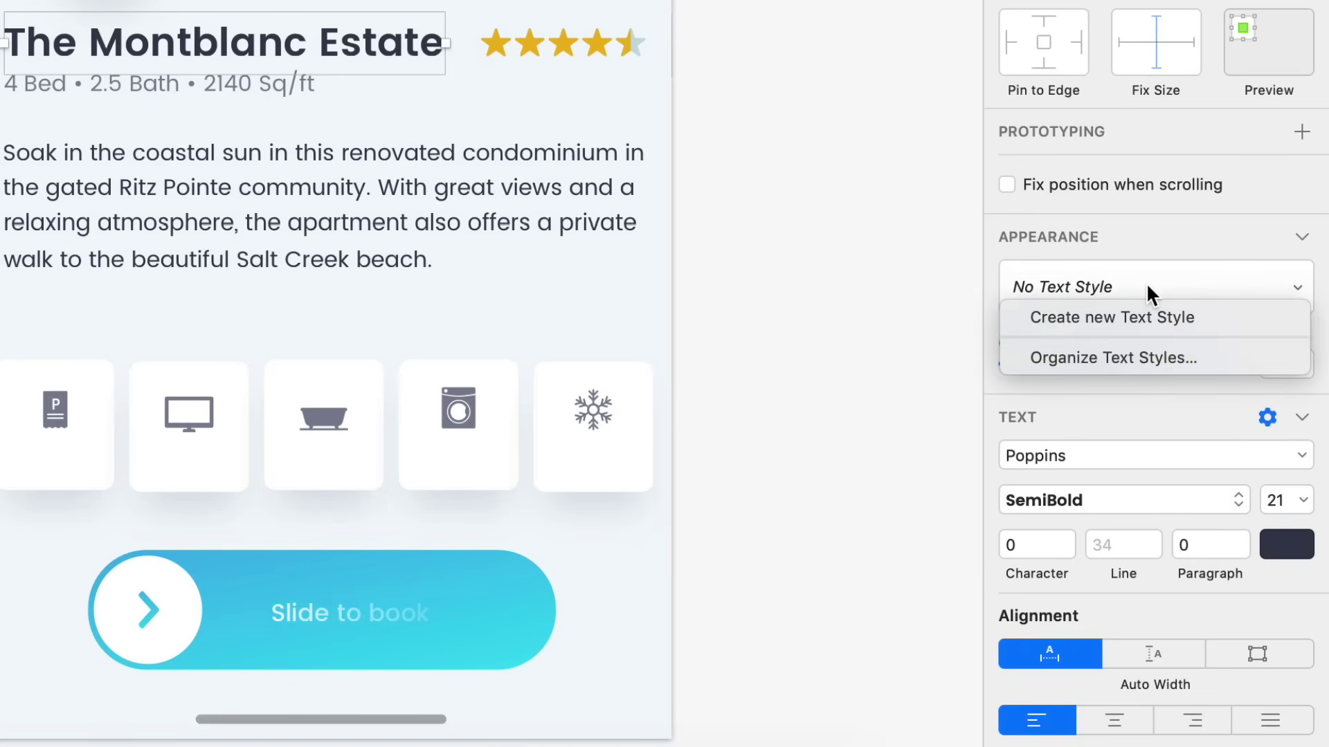
{"action": "left_click", "coordinate": [1197, 317]}
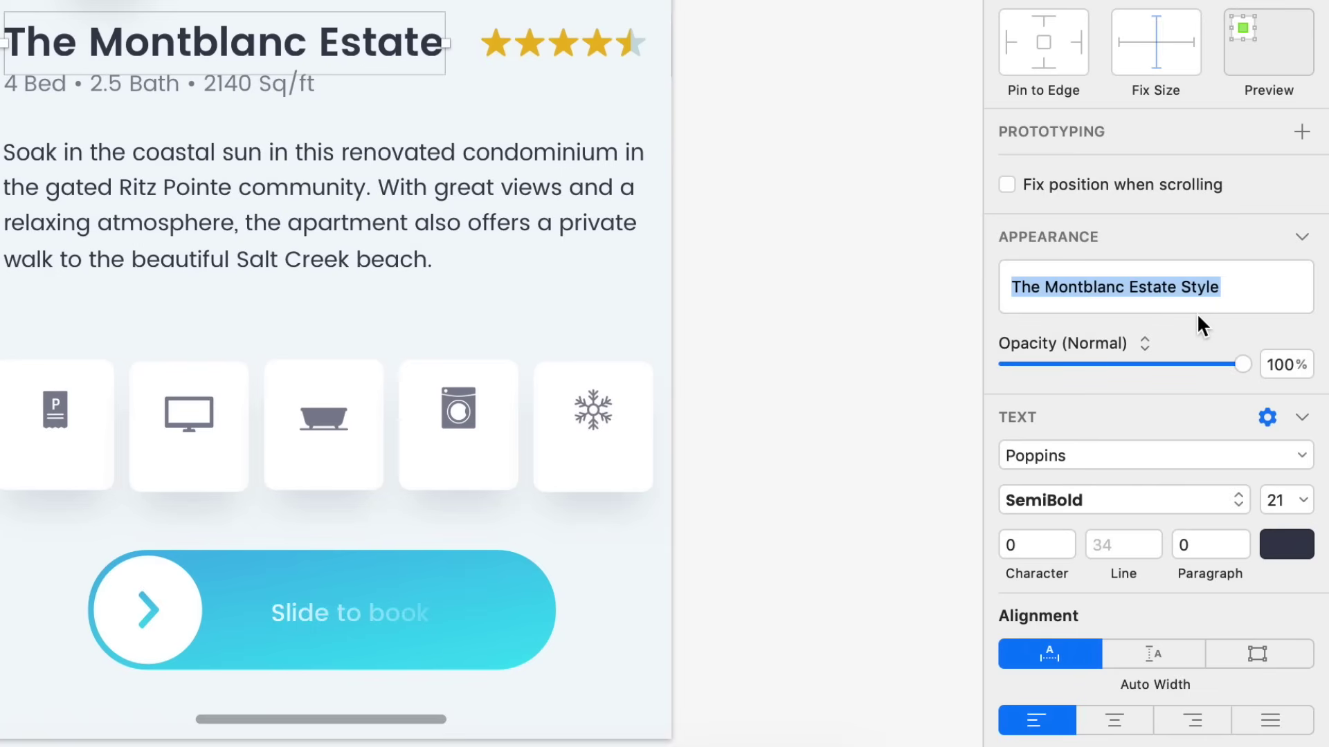
{"action": "type", "text": "Details"}
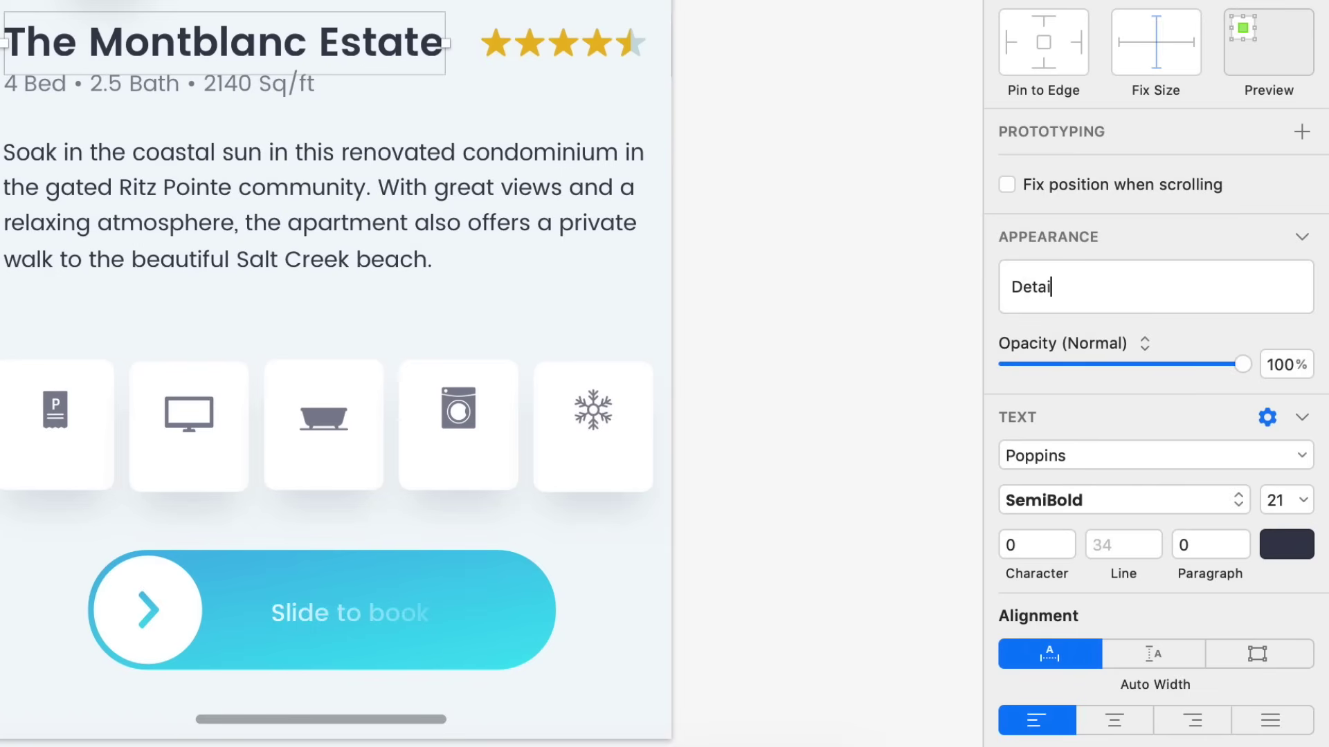
{"action": "type", "text": "/"}
{"action": "type", "text": "H1"}
{"action": "key", "text": "Return"}
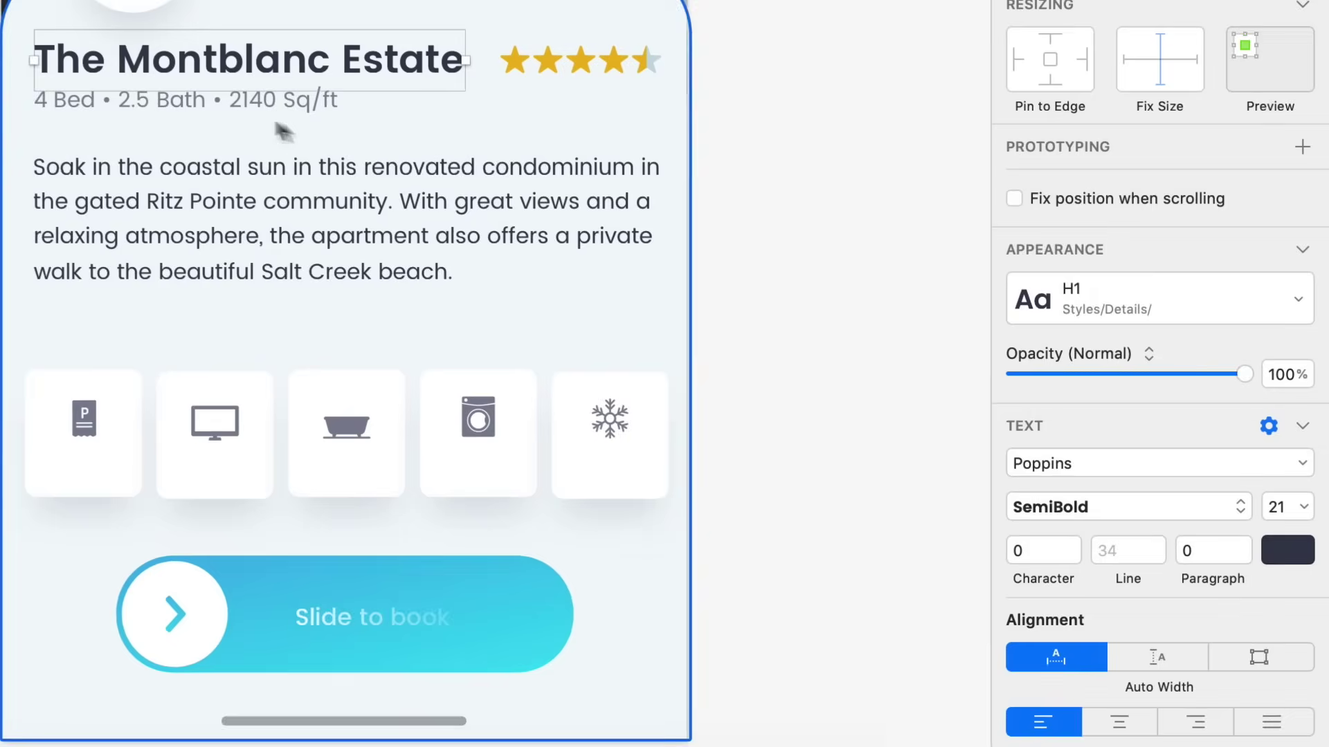
Create a new text style named Details/Subhead from the "4 Bed • 2.5 Bath • 2140 Sq/ft" line
{"action": "left_click", "coordinate": [255, 126]}
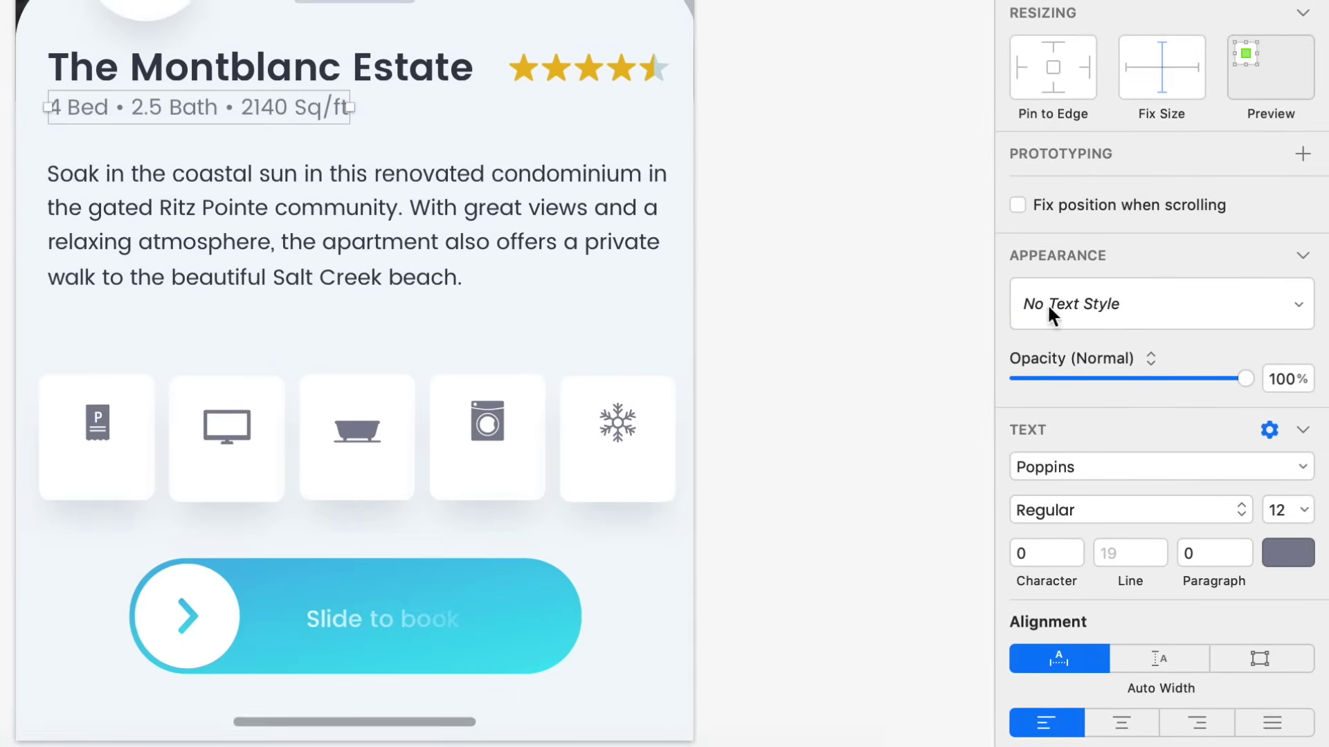
{"action": "left_click", "coordinate": [1075, 305]}
{"action": "left_click", "coordinate": [1108, 333]}
{"action": "type", "text": "Details/Subhead"}
{"action": "key", "text": "Return"}
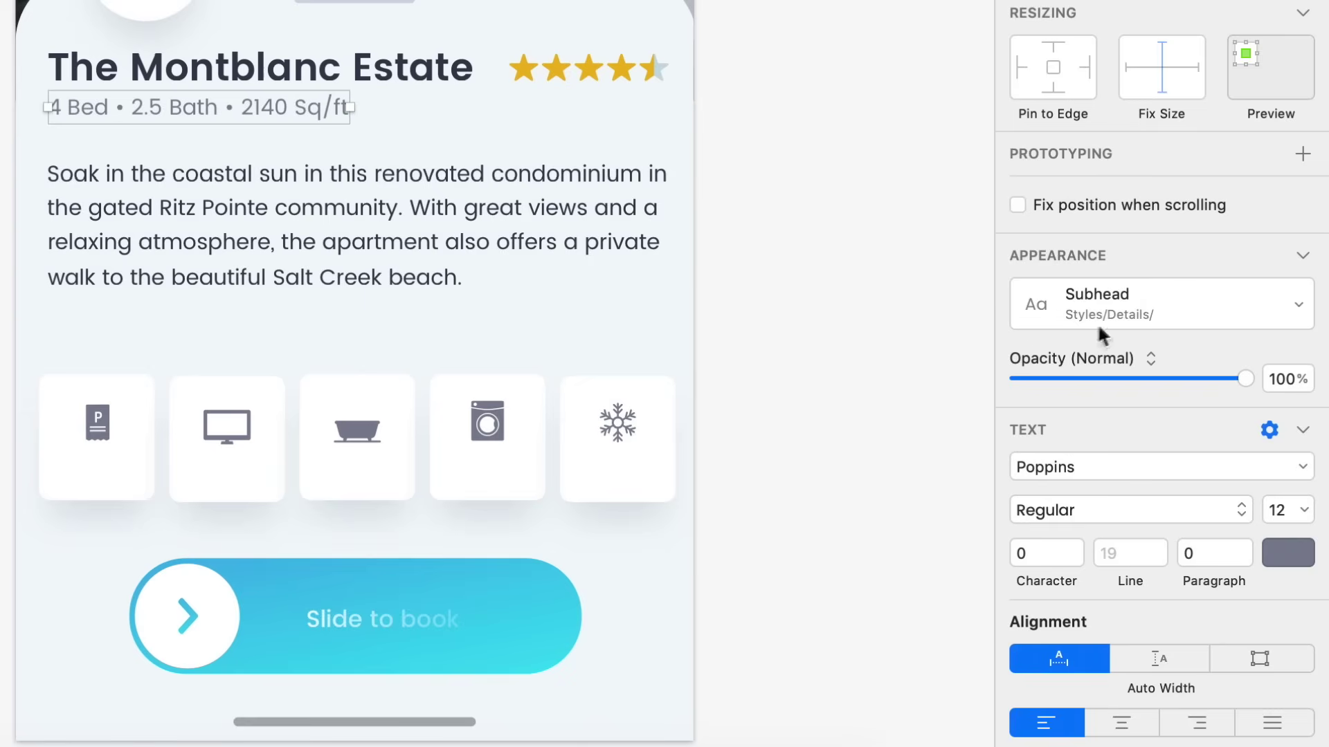
Create a new text style named Body from the description paragraph that begins "Soak in the coastal sun"
{"action": "left_click", "coordinate": [399, 252]}
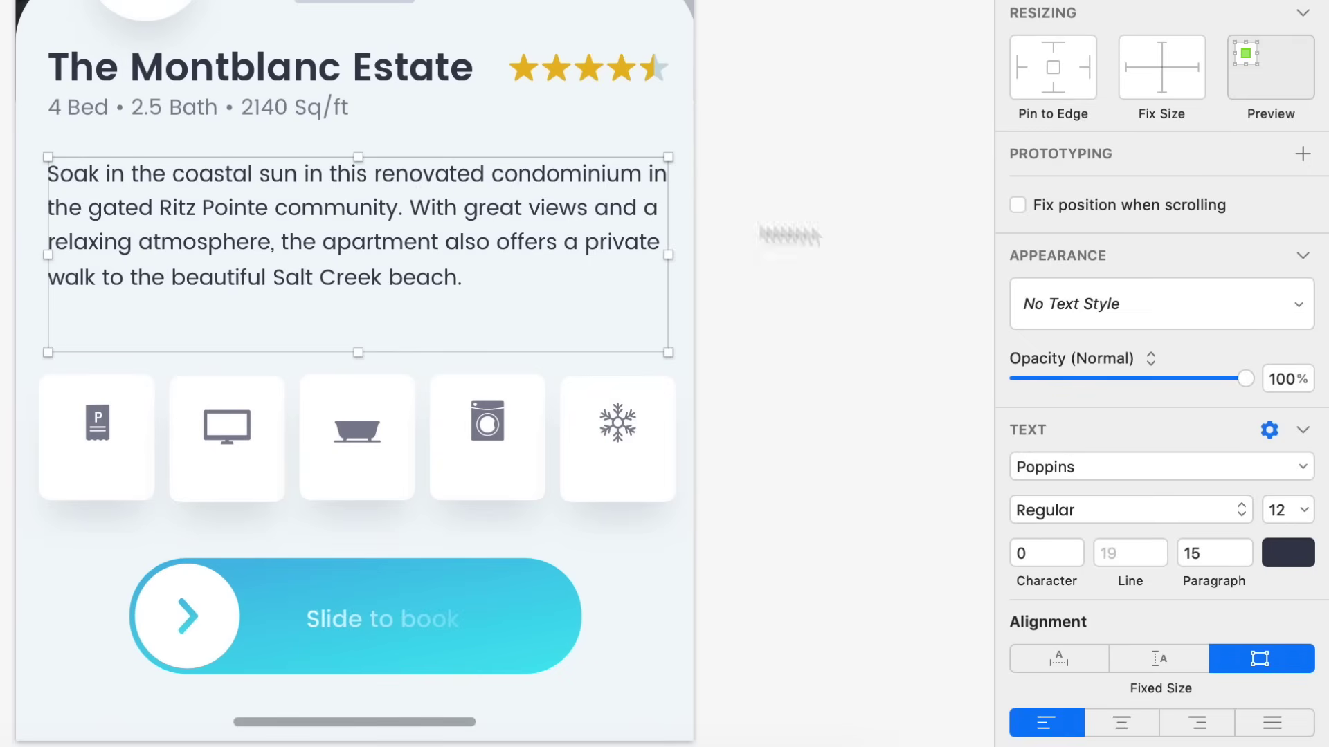
{"action": "left_click", "coordinate": [1130, 310]}
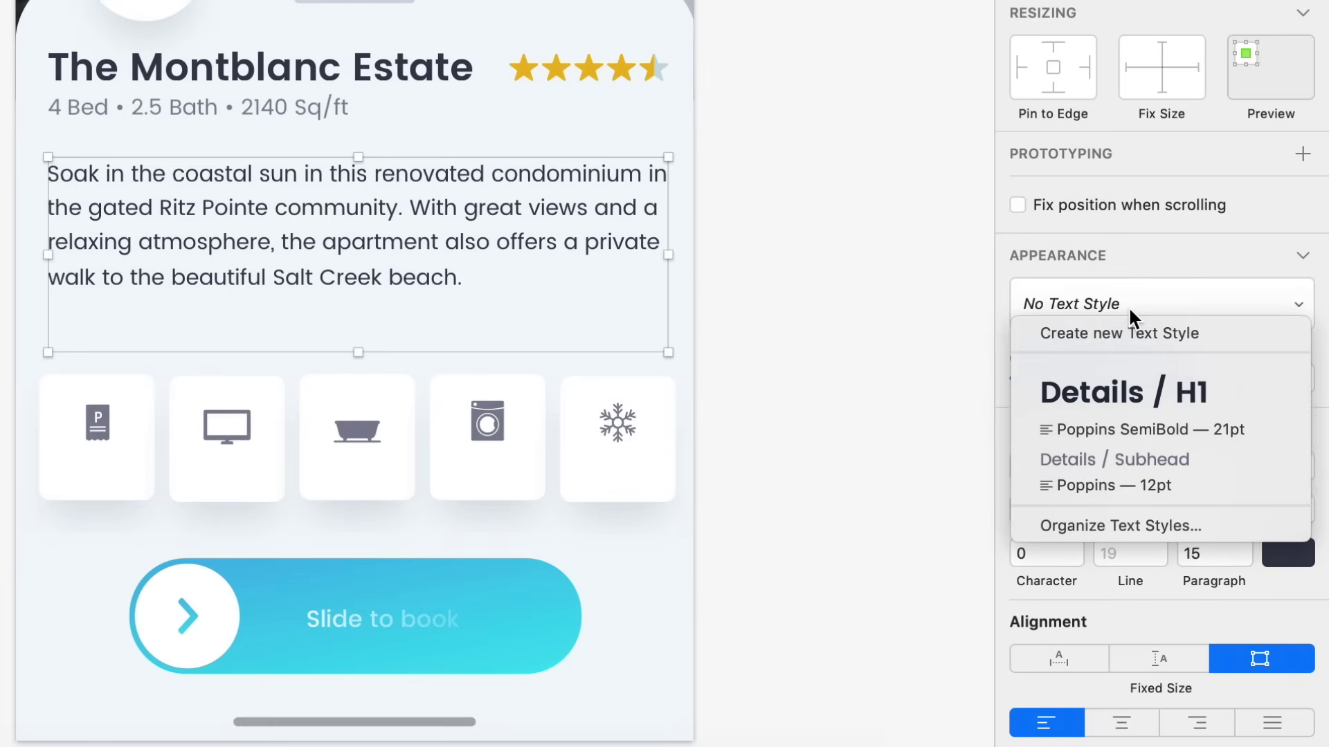
{"action": "left_click", "coordinate": [1143, 333]}
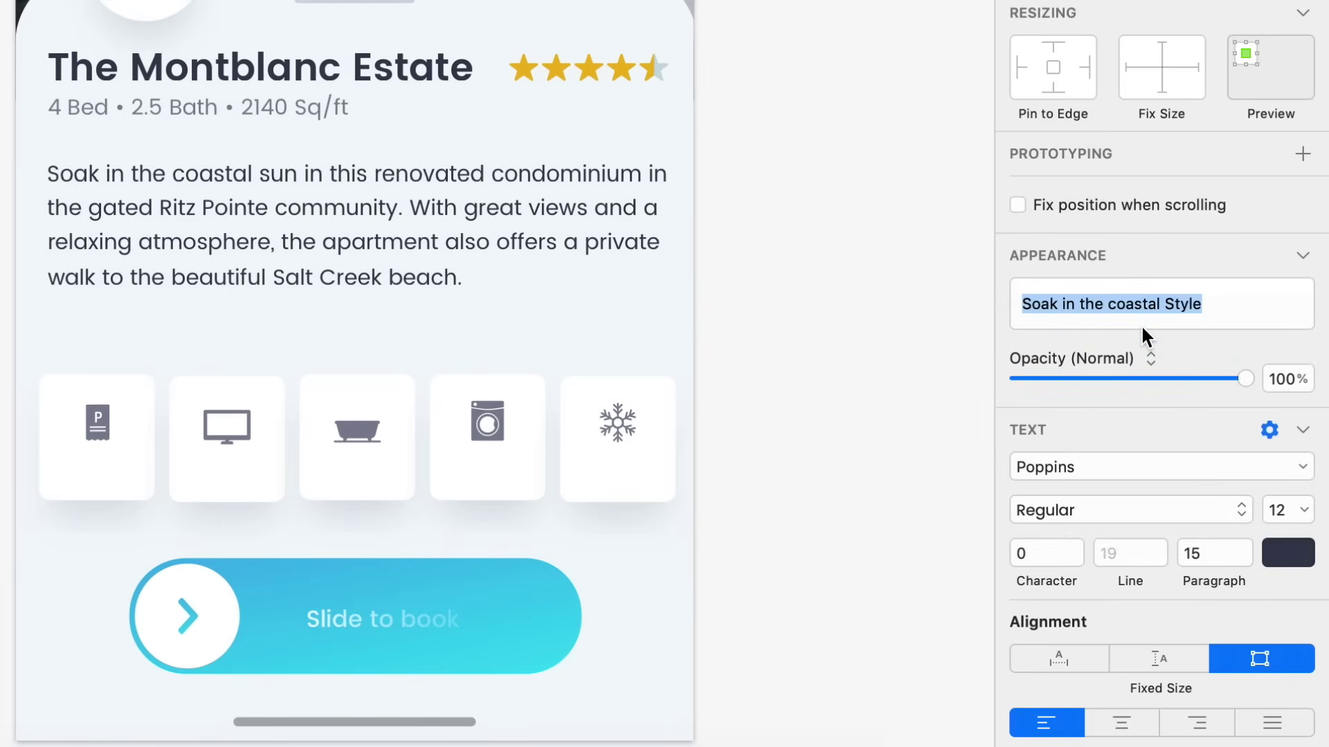
{"action": "type", "text": "Body "}
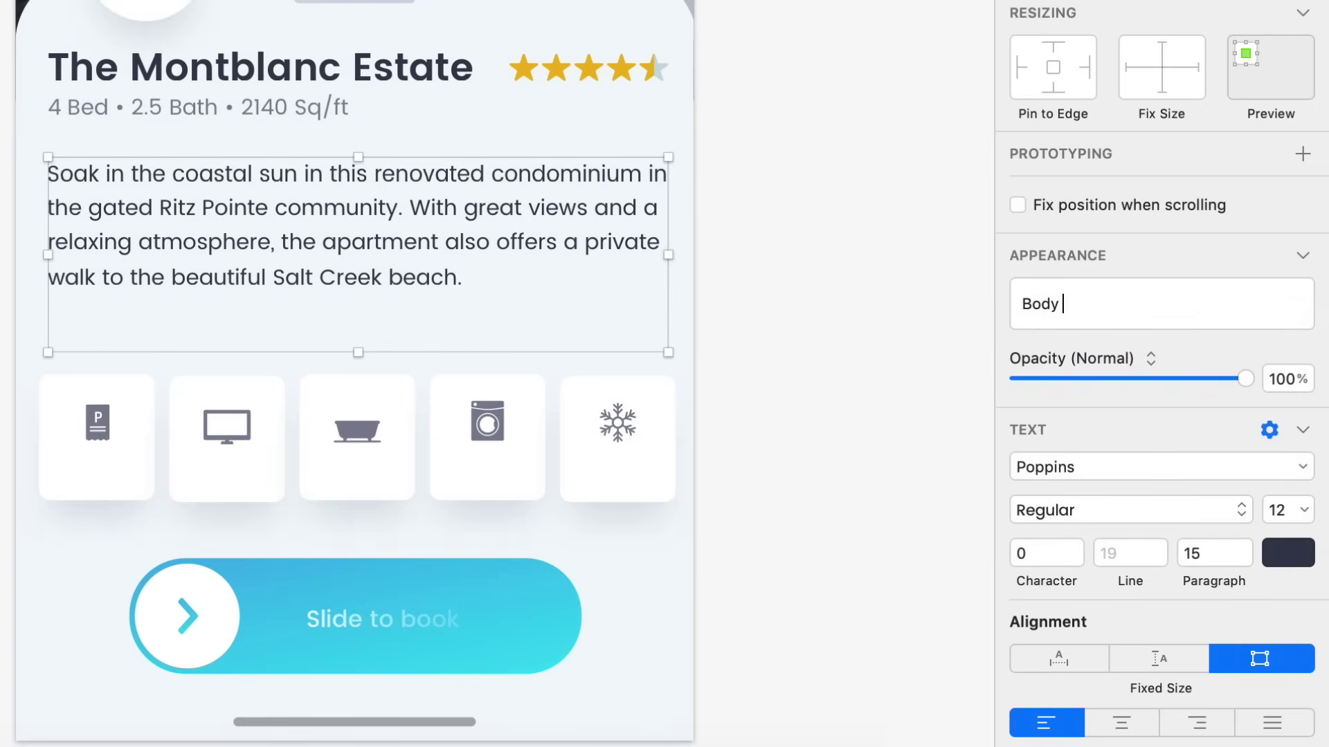
{"action": "type", "text": "Text"}
{"action": "key", "text": "BackSpace"}
{"action": "key", "text": "BackSpace"}
{"action": "key", "text": "BackSpace"}
{"action": "key", "text": "BackSpace"}
{"action": "key", "text": "BackSpace"}
{"action": "key", "text": "Return"}
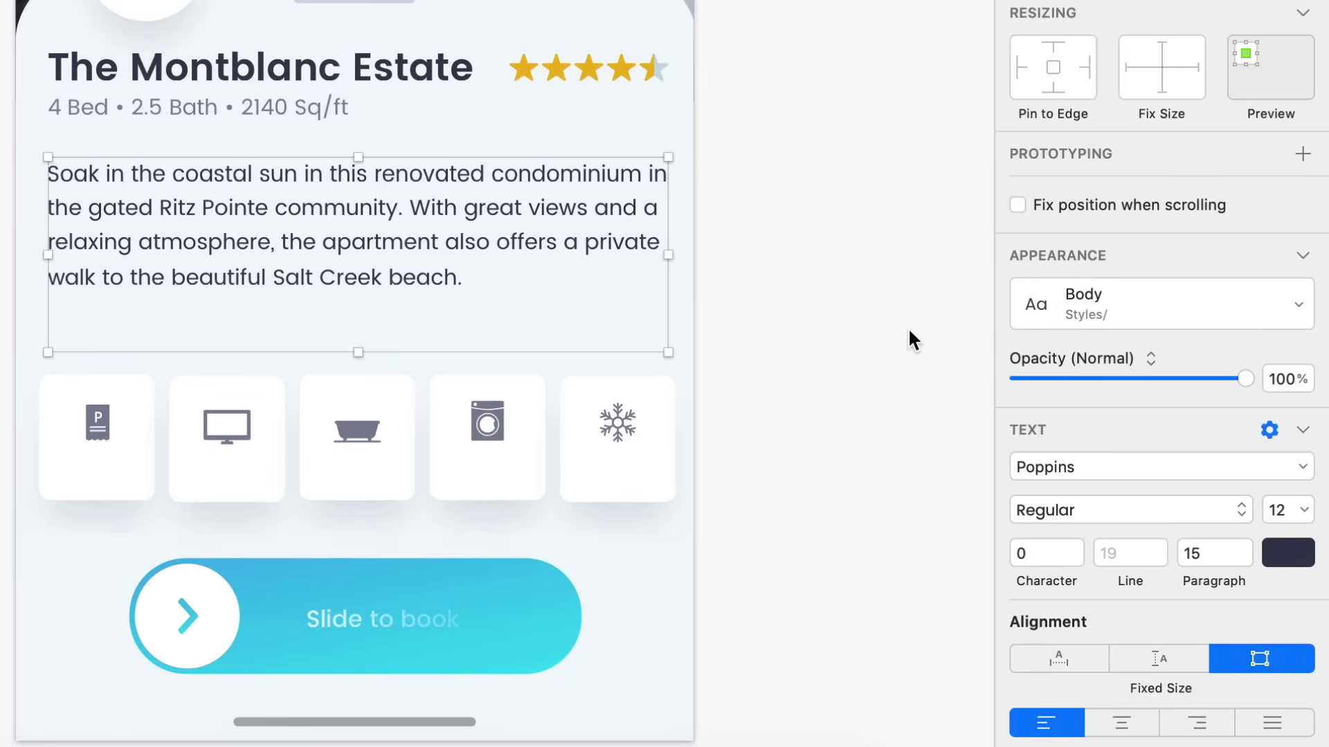
Add a trial text layer beside the Details artboard and view the text styles offered in the Details group
{"action": "scroll", "coordinate": [808, 159], "scroll_direction": "right", "scroll_amount": 5}
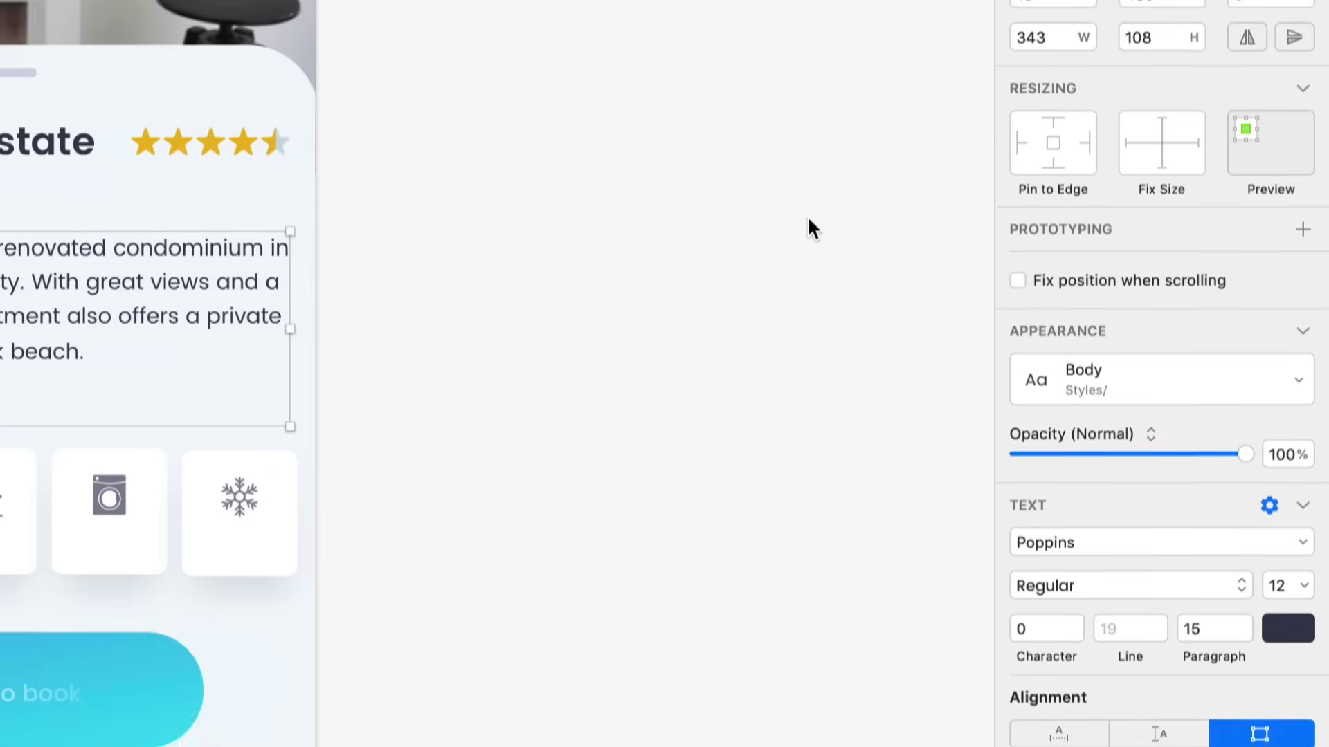
{"action": "key", "text": "t"}
{"action": "left_click", "coordinate": [558, 280]}
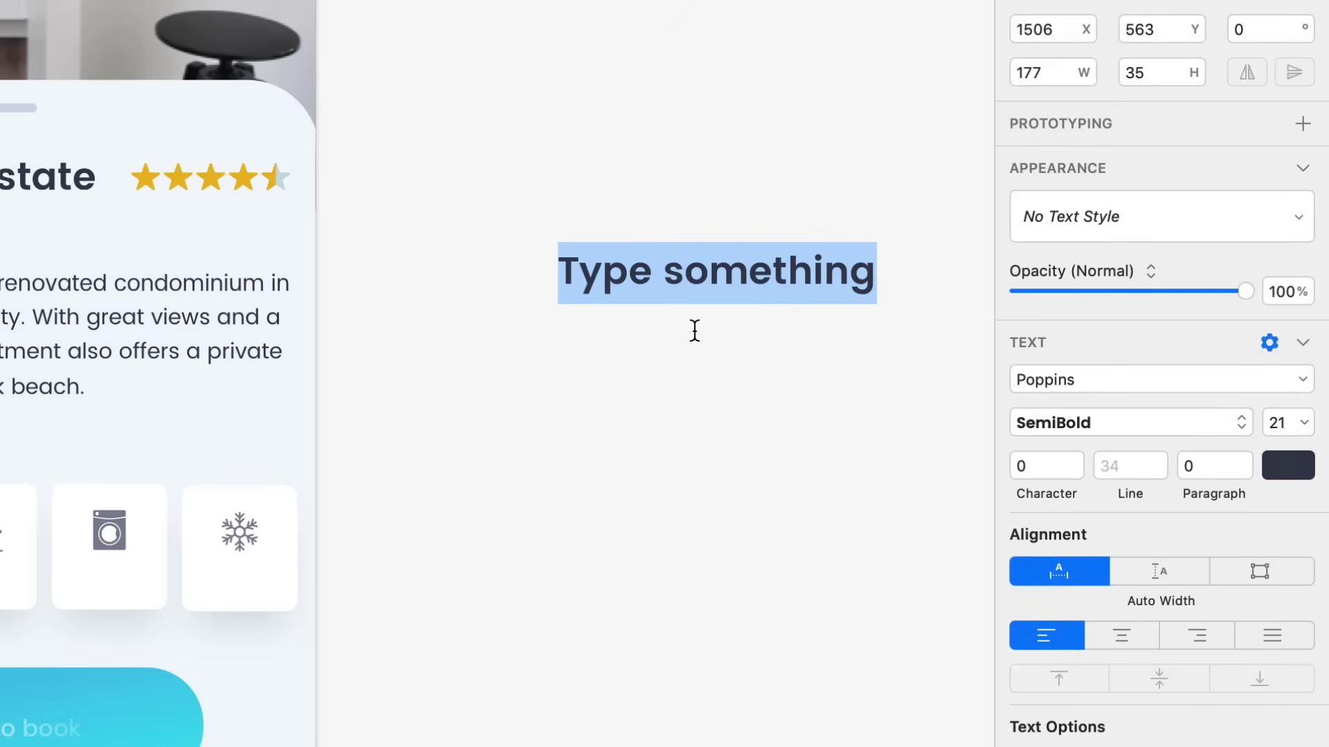
{"action": "key", "text": "Escape"}
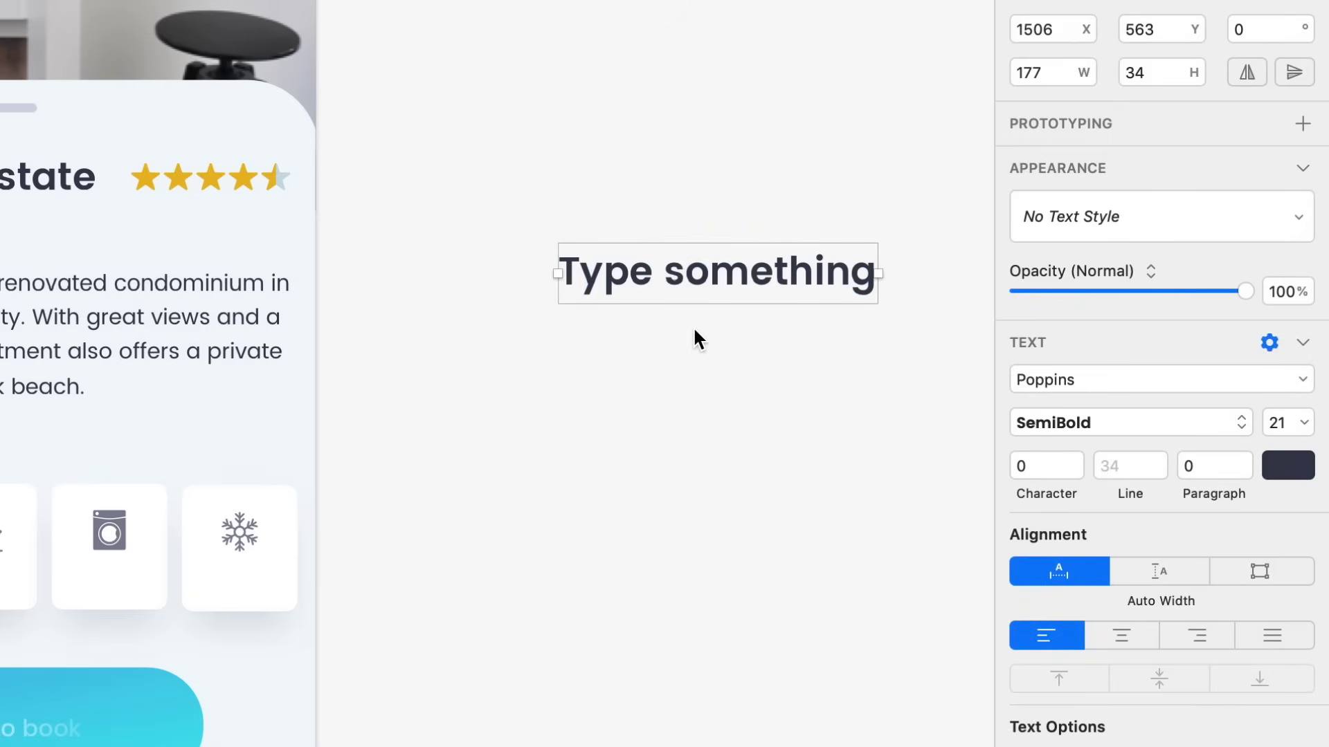
{"action": "left_click", "coordinate": [1143, 222]}
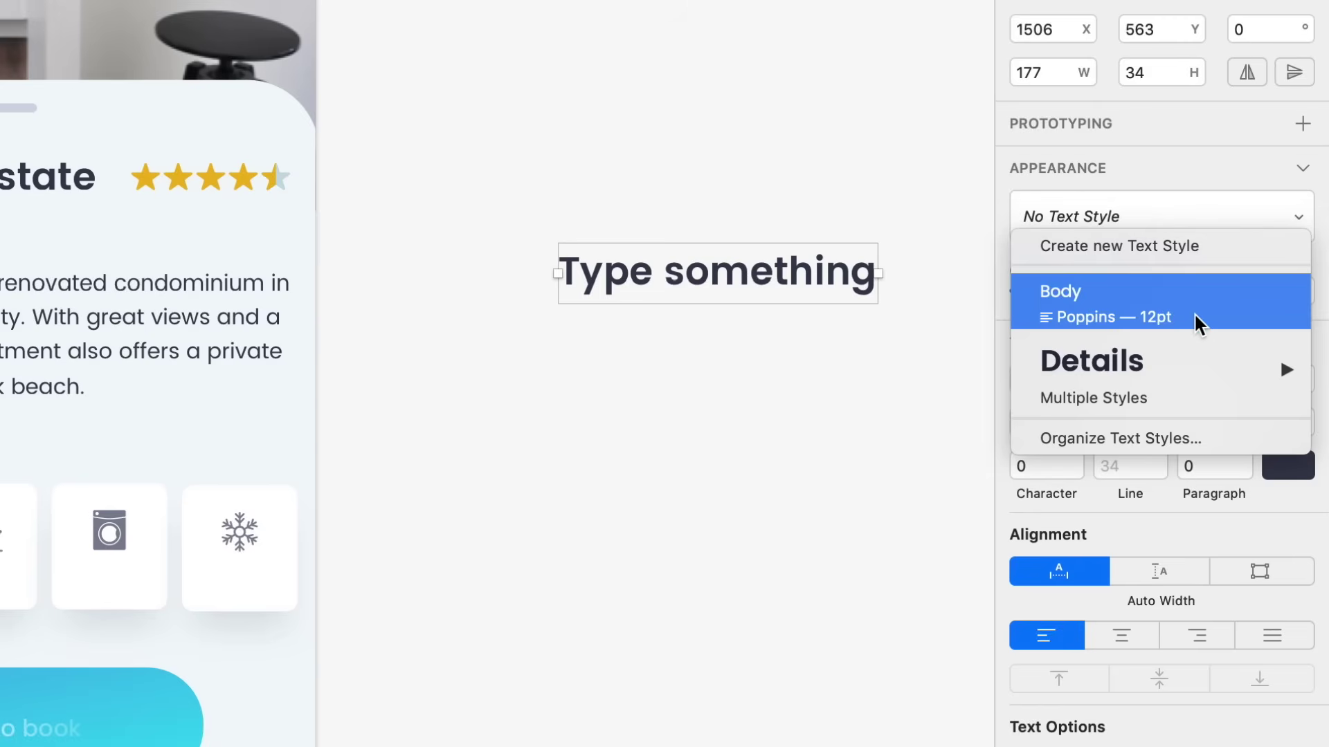
{"action": "mouse_move", "coordinate": [1183, 373]}
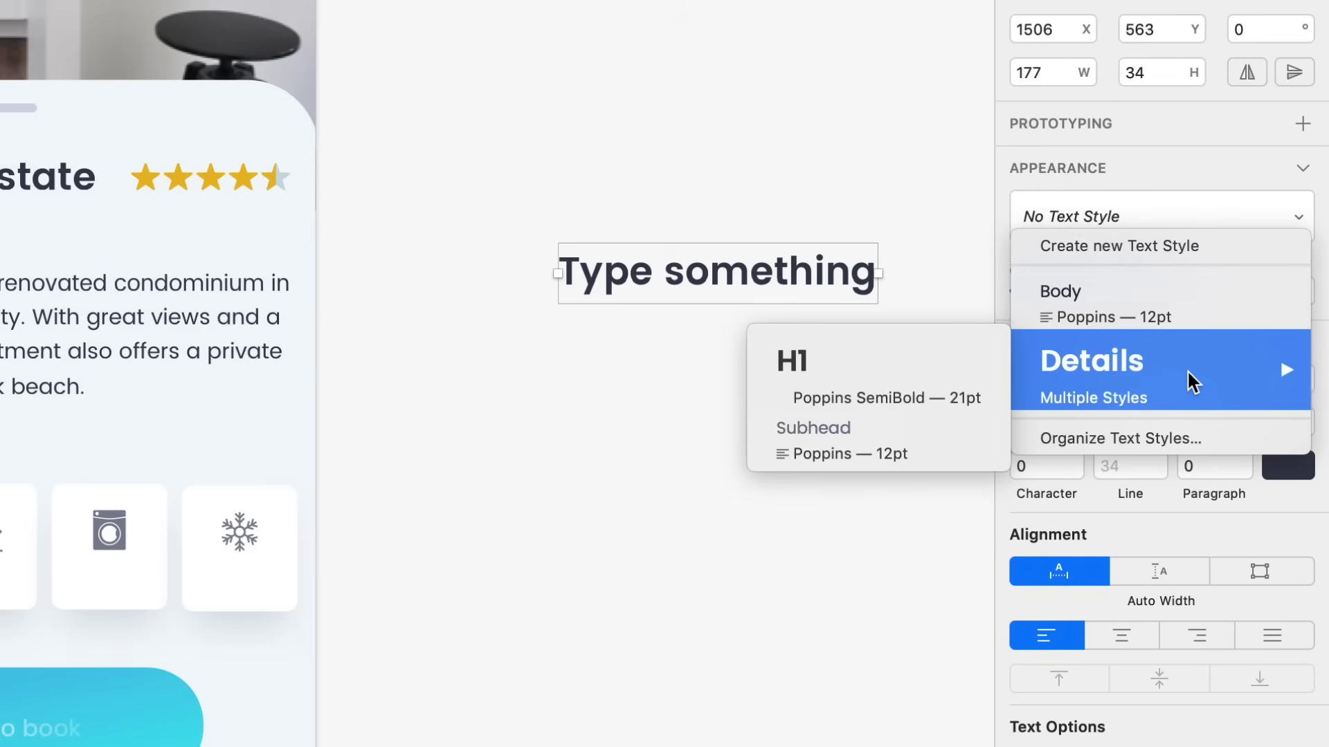
{"action": "left_click", "coordinate": [858, 180]}
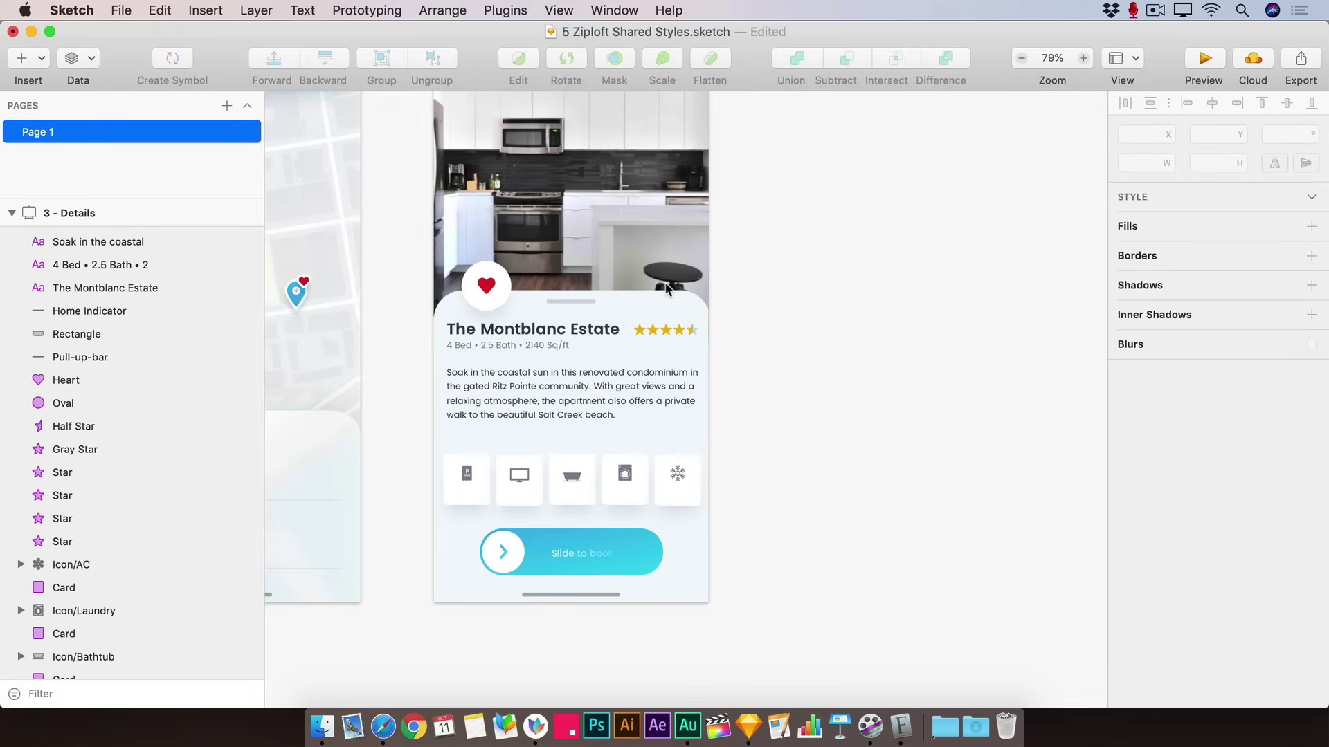
Duplicate the "3 - Details" artboard three times in a row beside the original
{"action": "scroll", "coordinate": [666, 288], "scroll_direction": "down", "scroll_amount": 3}
{"action": "scroll", "coordinate": [665, 281], "scroll_direction": "up", "scroll_amount": 2}
{"action": "left_click", "coordinate": [515, 113]}
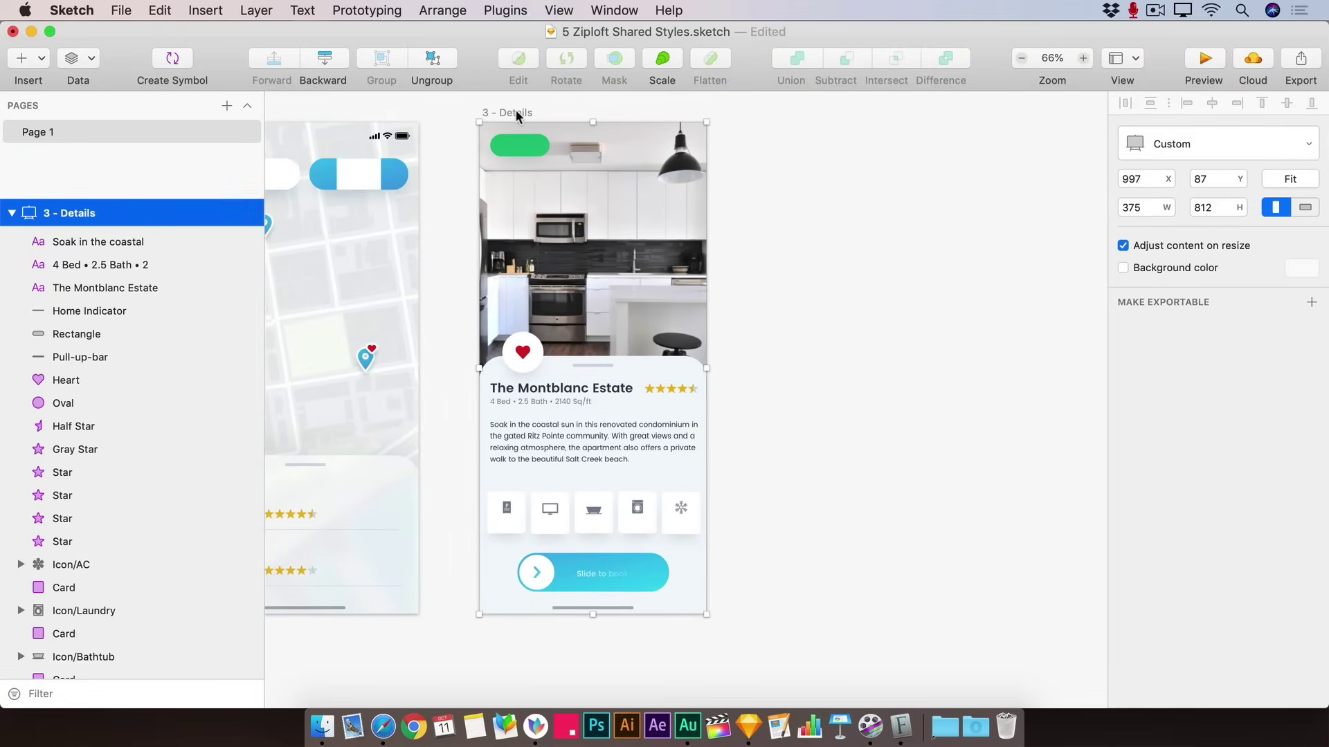
{"action": "left_click_drag", "start_coordinate": [514, 109], "coordinate": [787, 112], "text": "alt"}
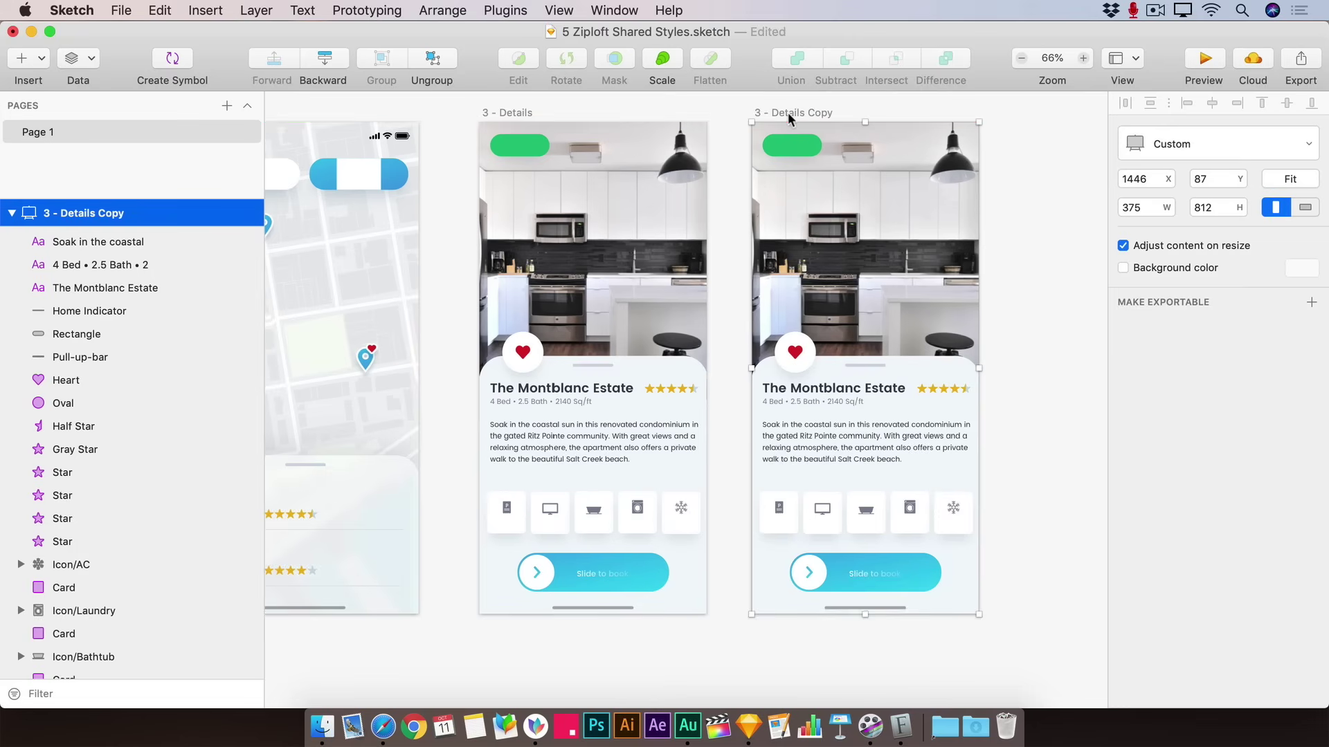
{"action": "key", "text": "super+d"}
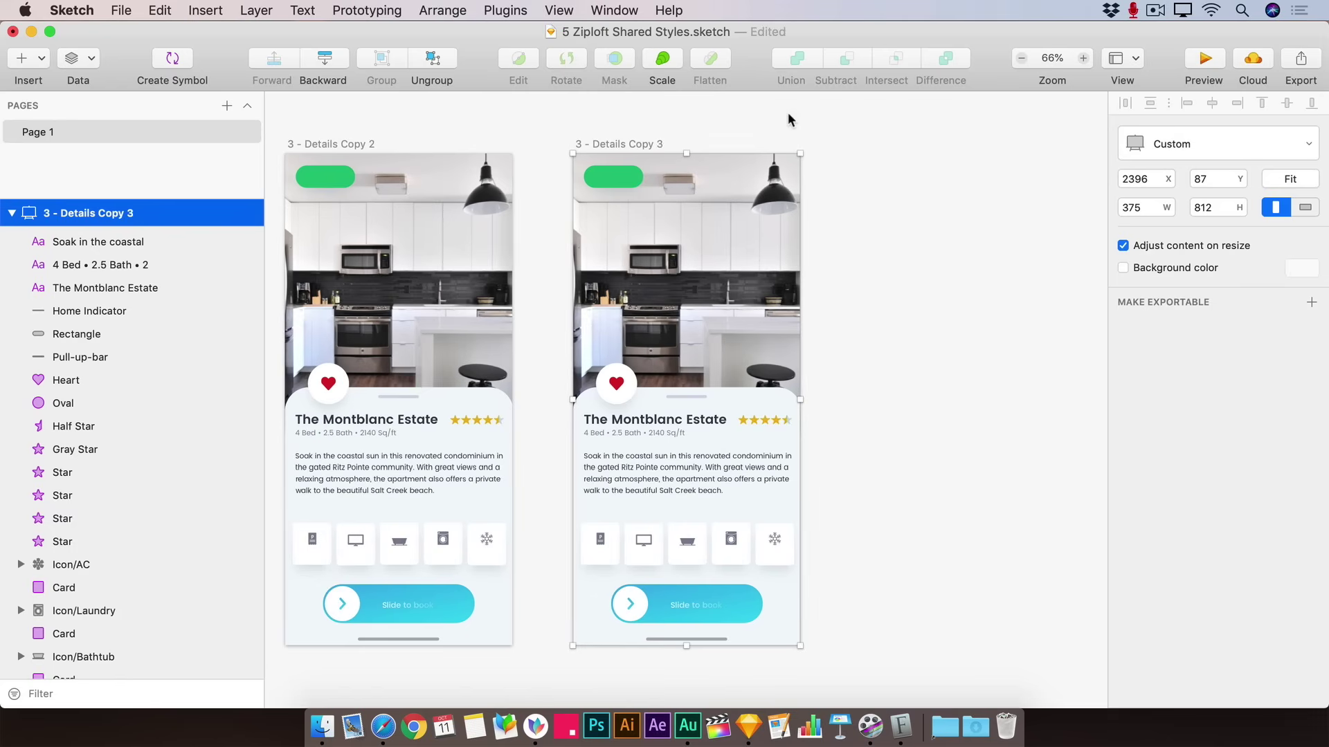
{"action": "key", "text": "super+d"}
{"action": "scroll", "coordinate": [787, 112], "scroll_direction": "down", "scroll_amount": 3}
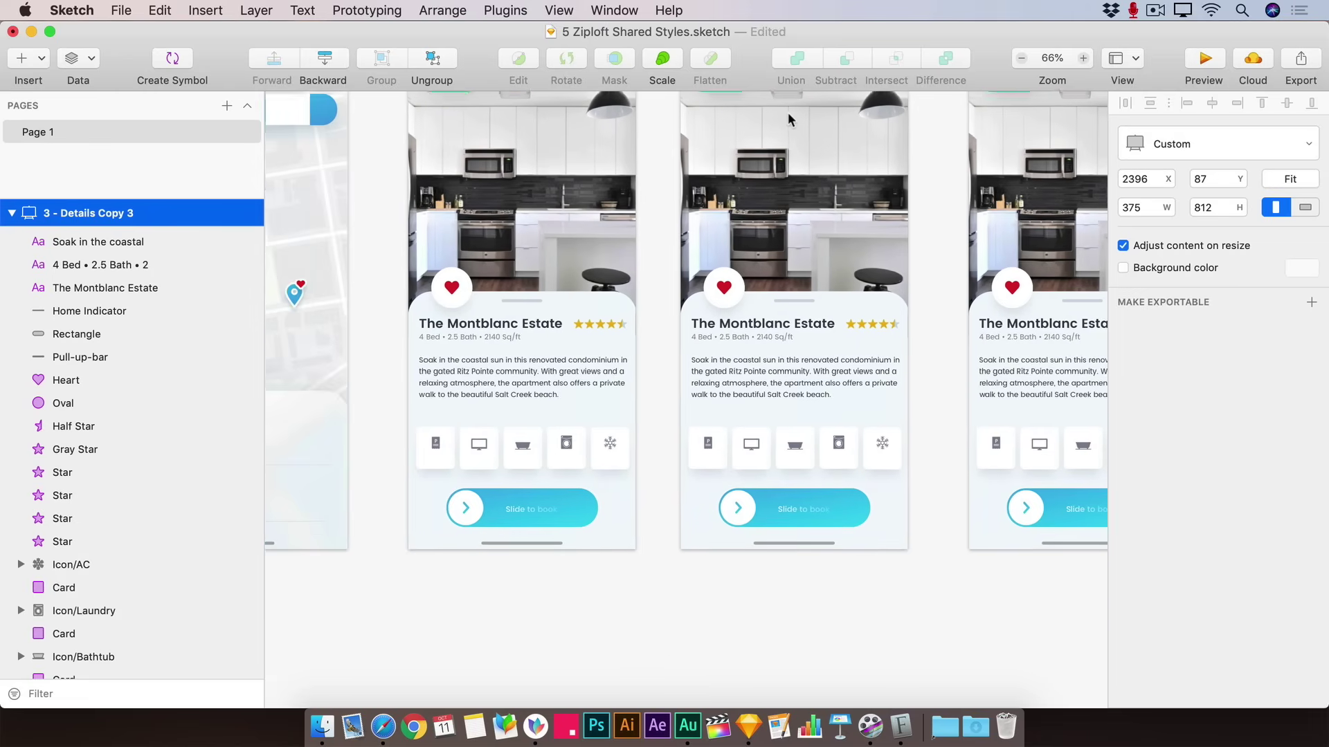
{"action": "scroll", "coordinate": [788, 112], "scroll_direction": "right", "scroll_amount": 6}
{"action": "scroll", "coordinate": [788, 112], "scroll_direction": "down", "scroll_amount": 1}
{"action": "scroll", "coordinate": [788, 112], "scroll_direction": "right", "scroll_amount": 2}
{"action": "scroll", "coordinate": [787, 112], "scroll_direction": "left", "scroll_amount": 10}
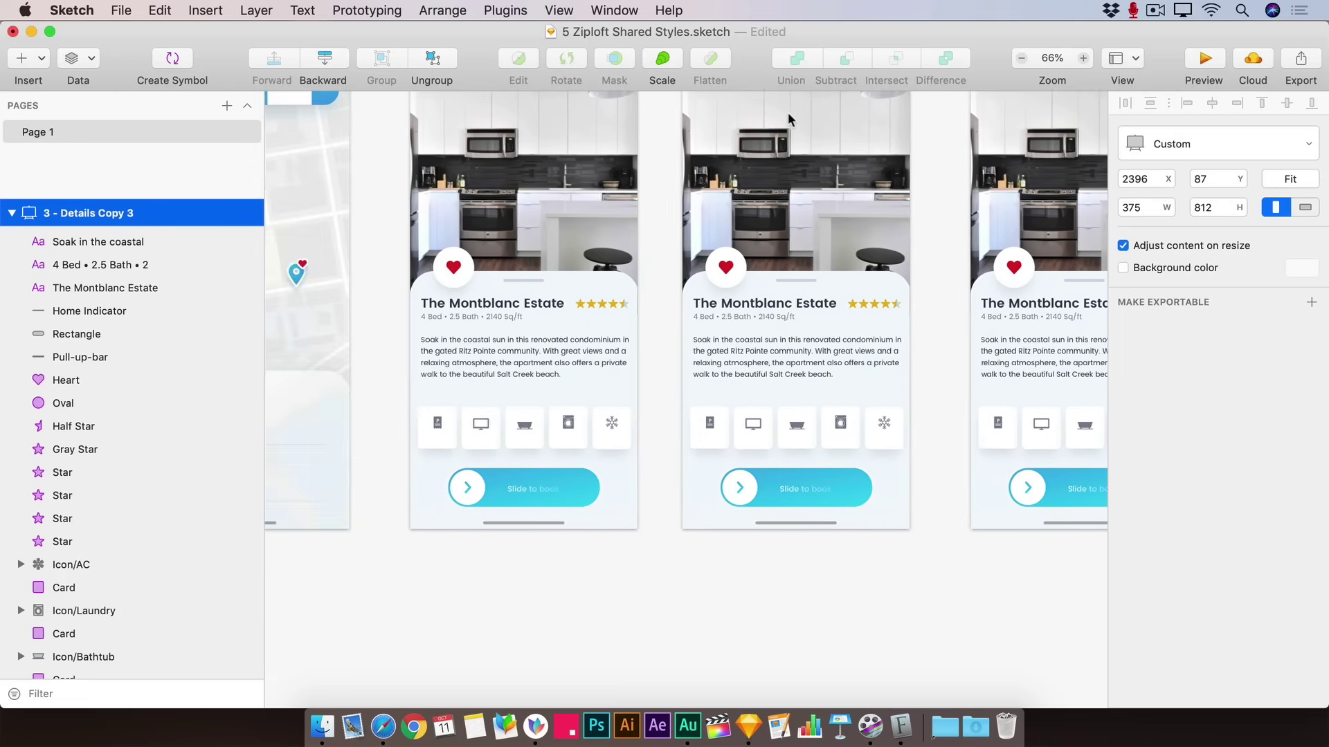
Set the font size of "The Montblanc Estate" heading in the original "3 - Details" artboard to 19
{"action": "left_click", "coordinate": [569, 369]}
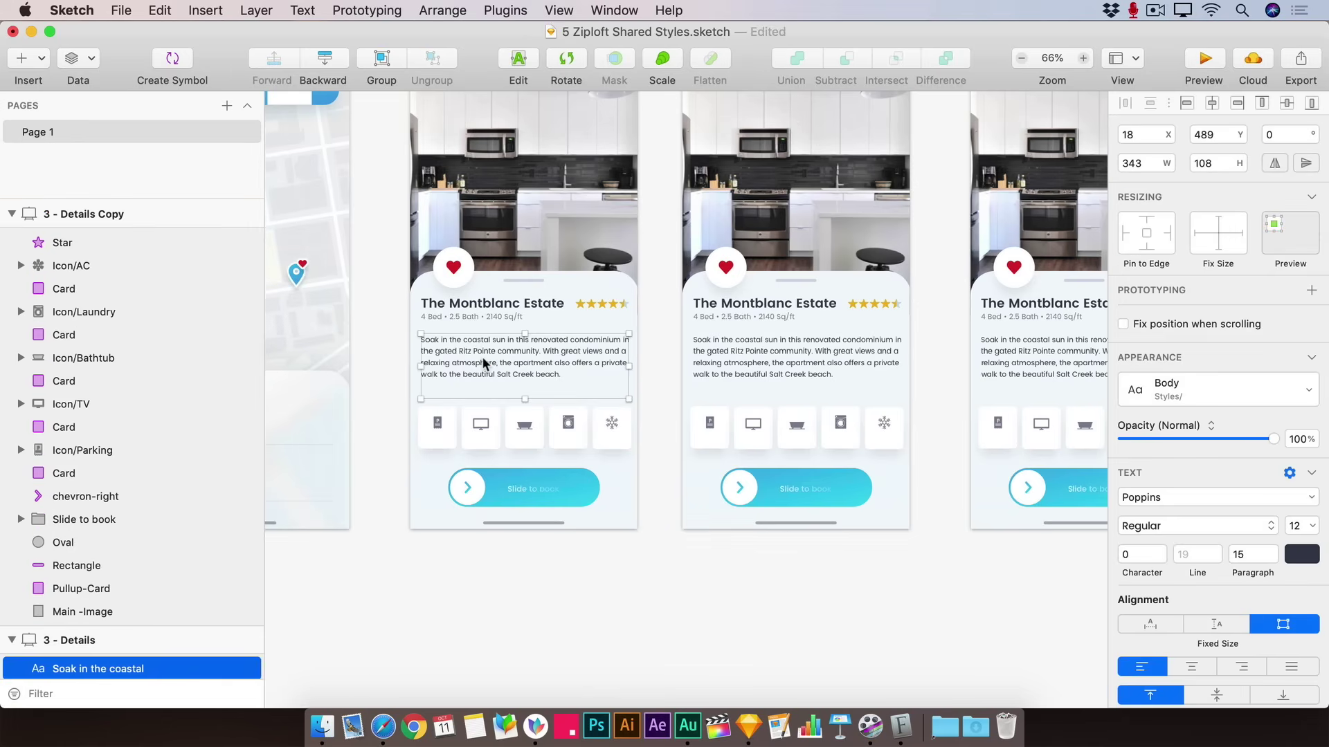
{"action": "scroll", "coordinate": [483, 360], "scroll_direction": "up", "scroll_amount": 2}
{"action": "scroll", "coordinate": [483, 360], "scroll_direction": "right", "scroll_amount": 1}
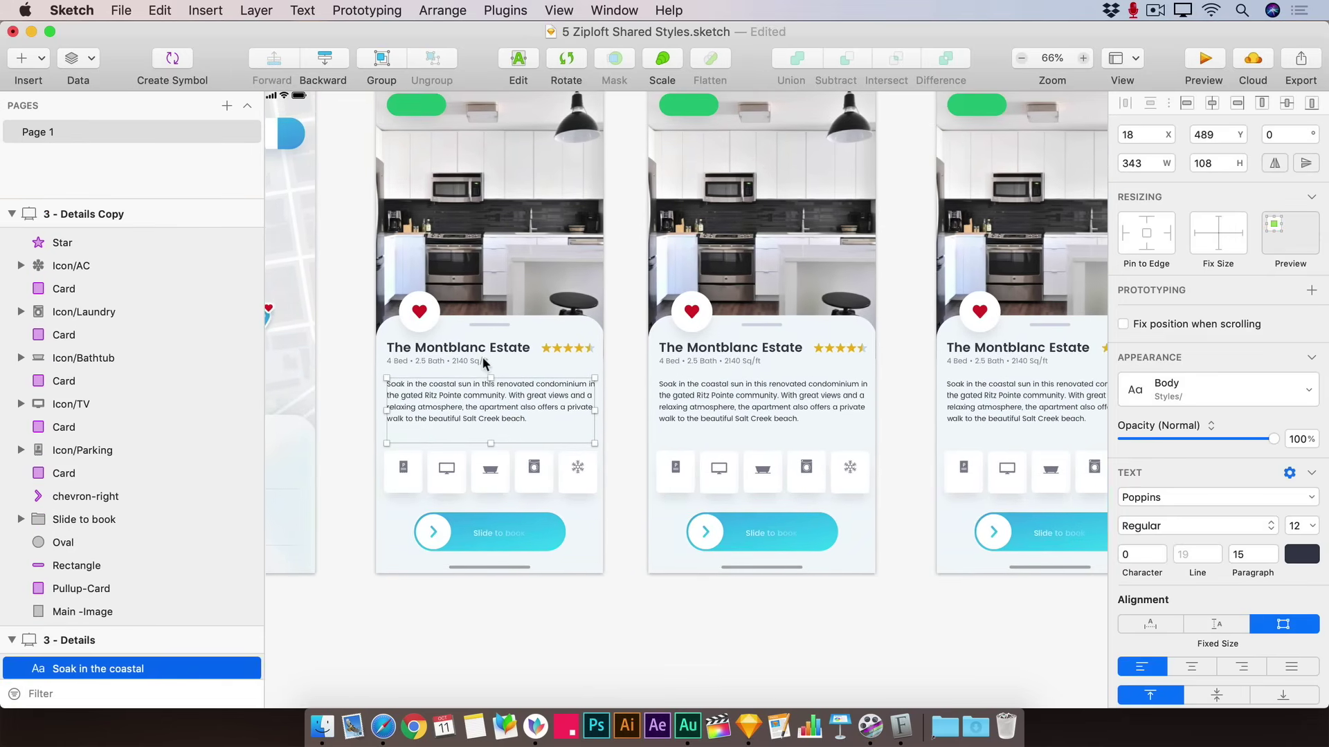
{"action": "scroll", "coordinate": [425, 372], "scroll_direction": "up", "scroll_amount": 5}
{"action": "scroll", "coordinate": [425, 371], "scroll_direction": "down", "scroll_amount": 2}
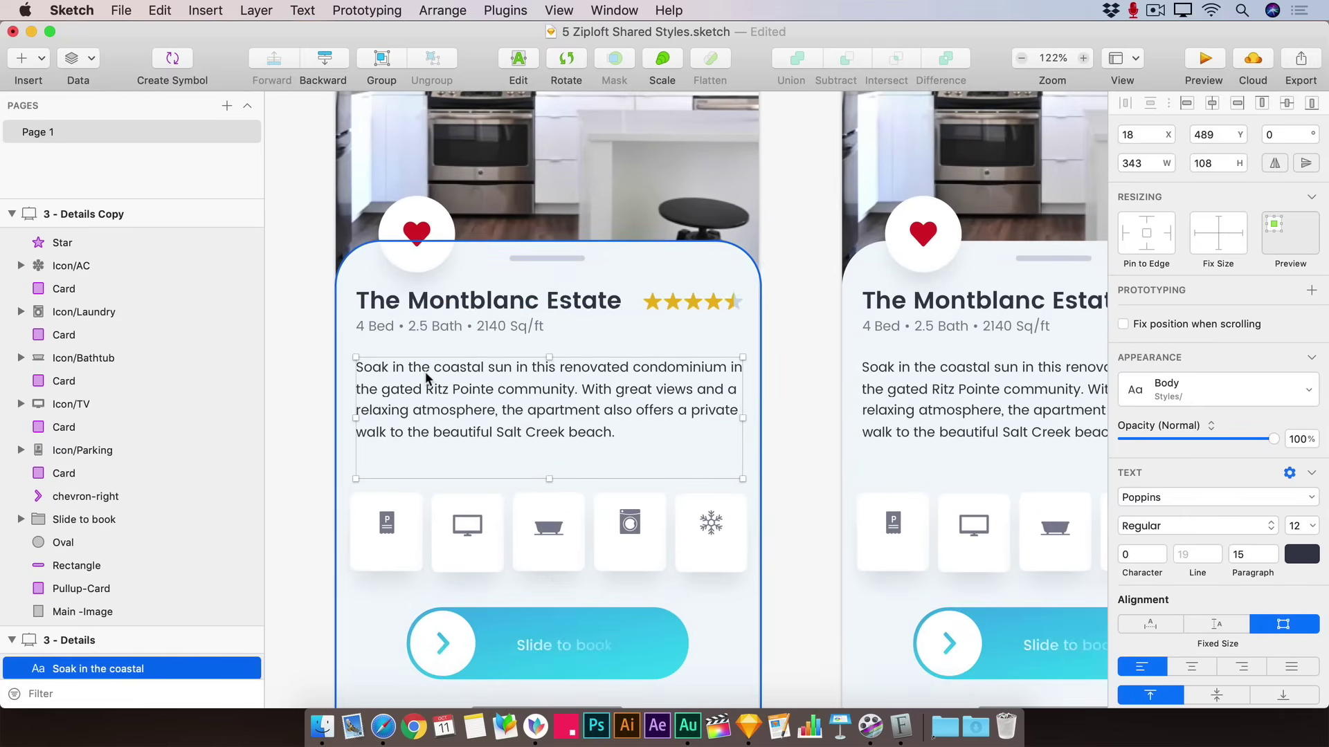
{"action": "left_click", "coordinate": [573, 300]}
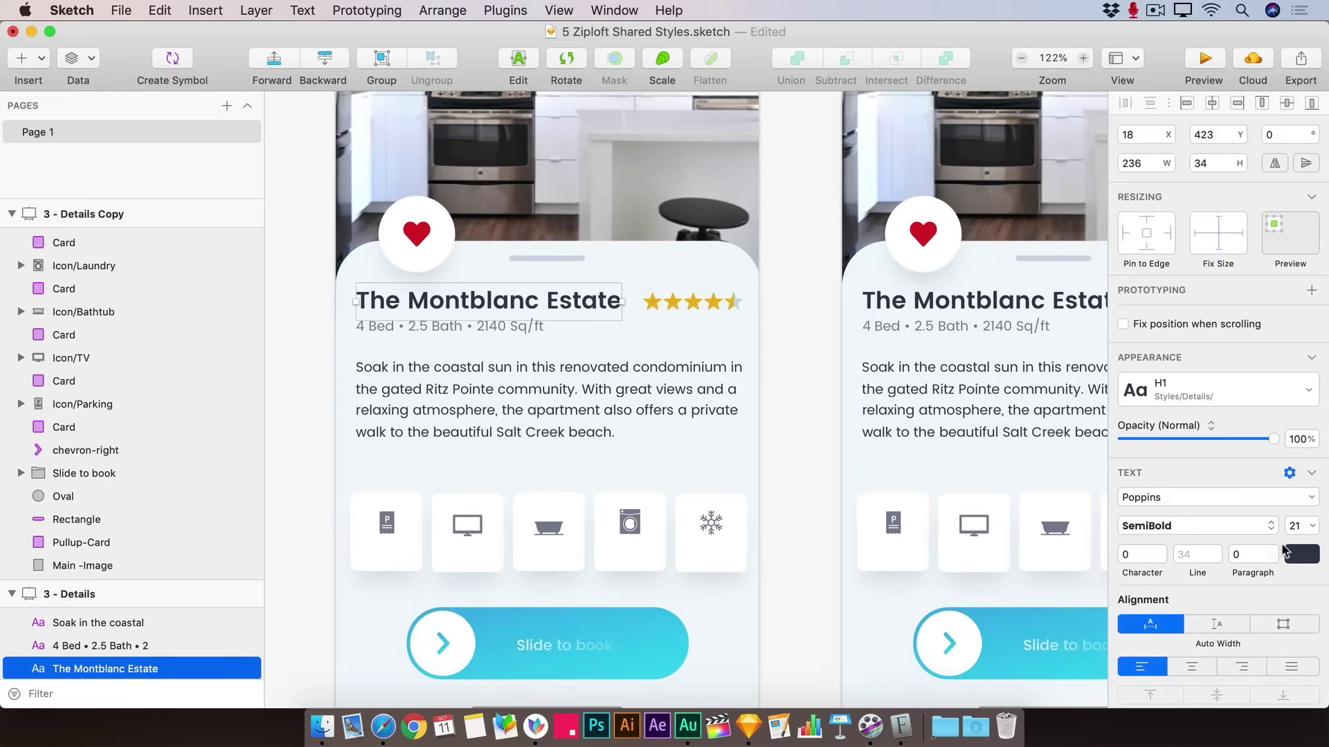
{"action": "left_click", "coordinate": [1301, 526]}
{"action": "key", "text": "Down"}
{"action": "key", "text": "Down"}
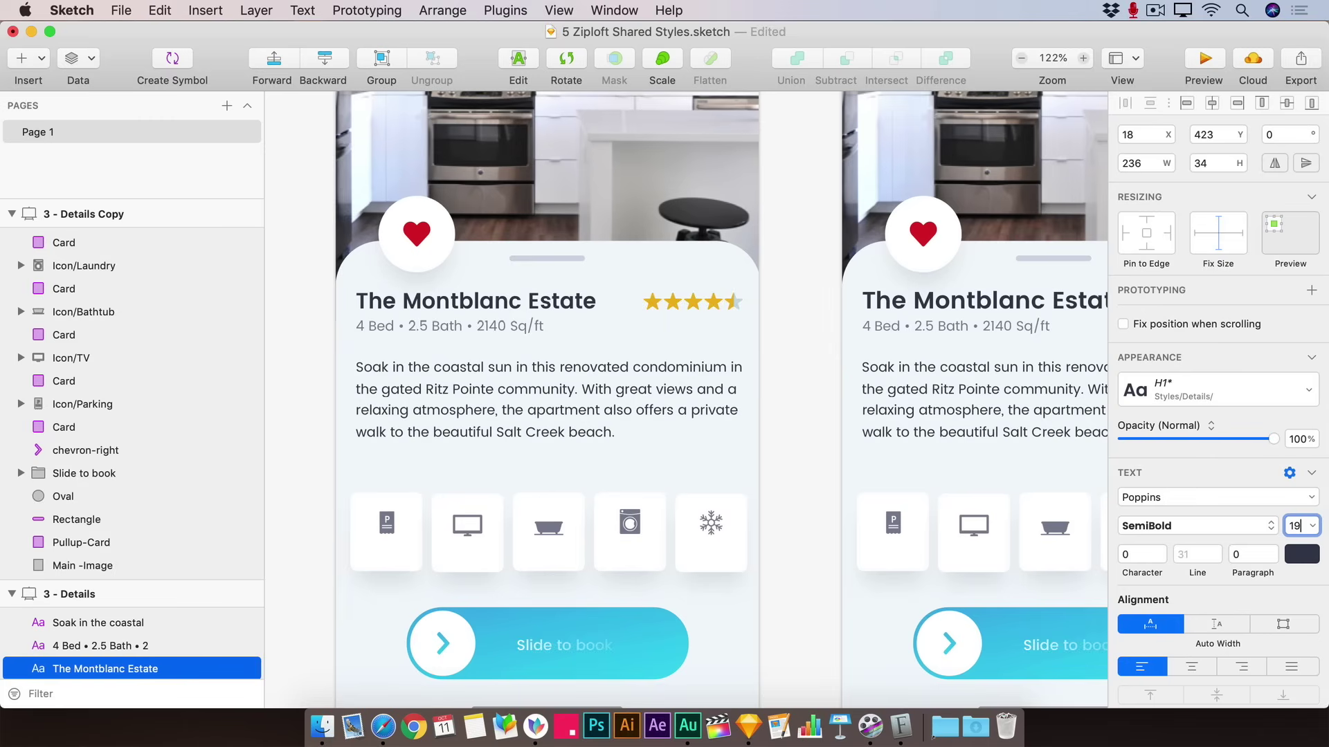
Darken the heading's text colour to #26282F and change its font weight to Bold
{"action": "left_click", "coordinate": [1300, 556]}
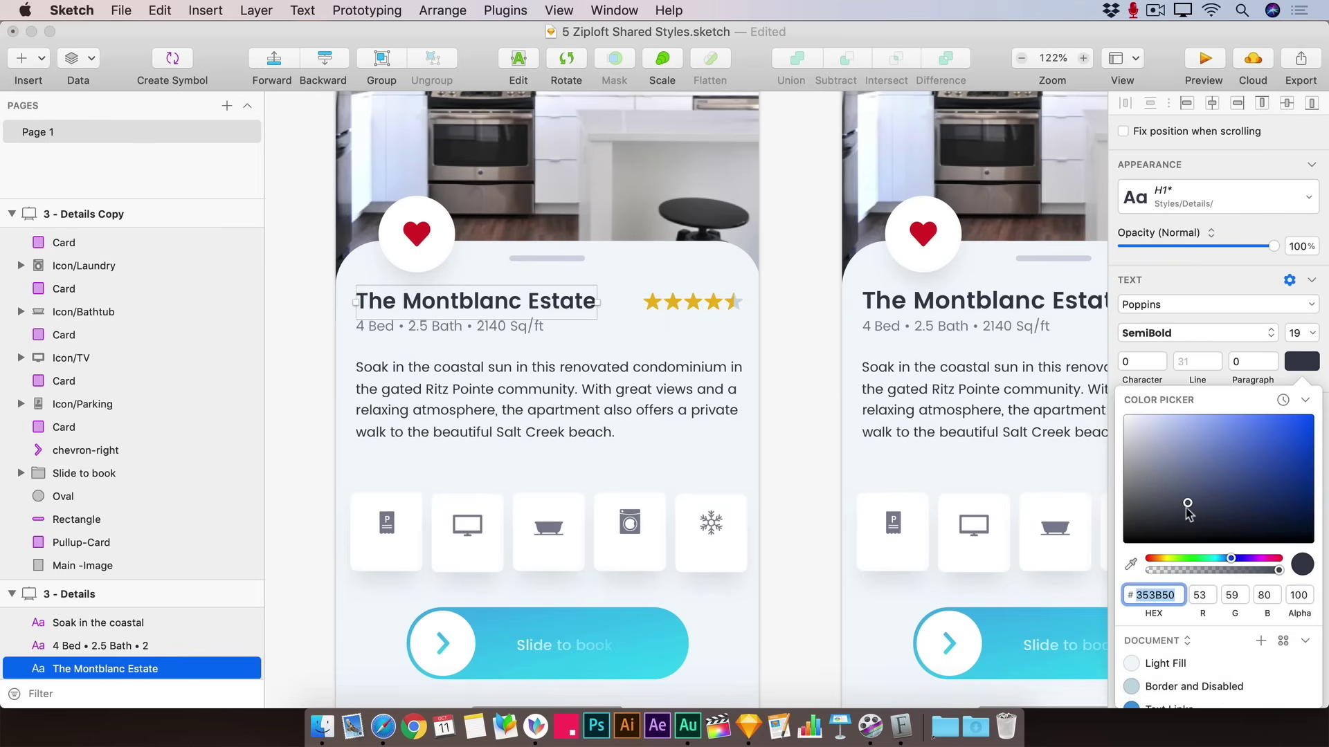
{"action": "left_click_drag", "start_coordinate": [1185, 500], "coordinate": [1159, 520]}
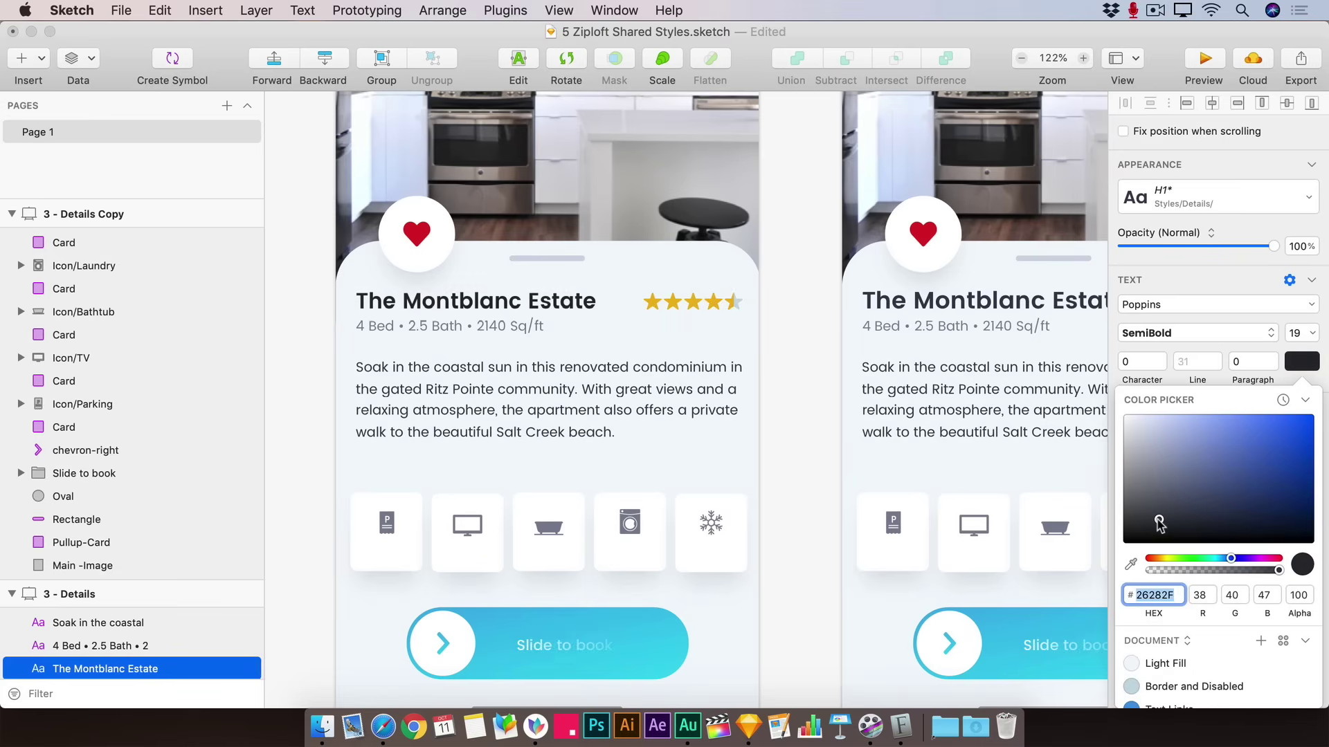
{"action": "left_click", "coordinate": [1308, 362]}
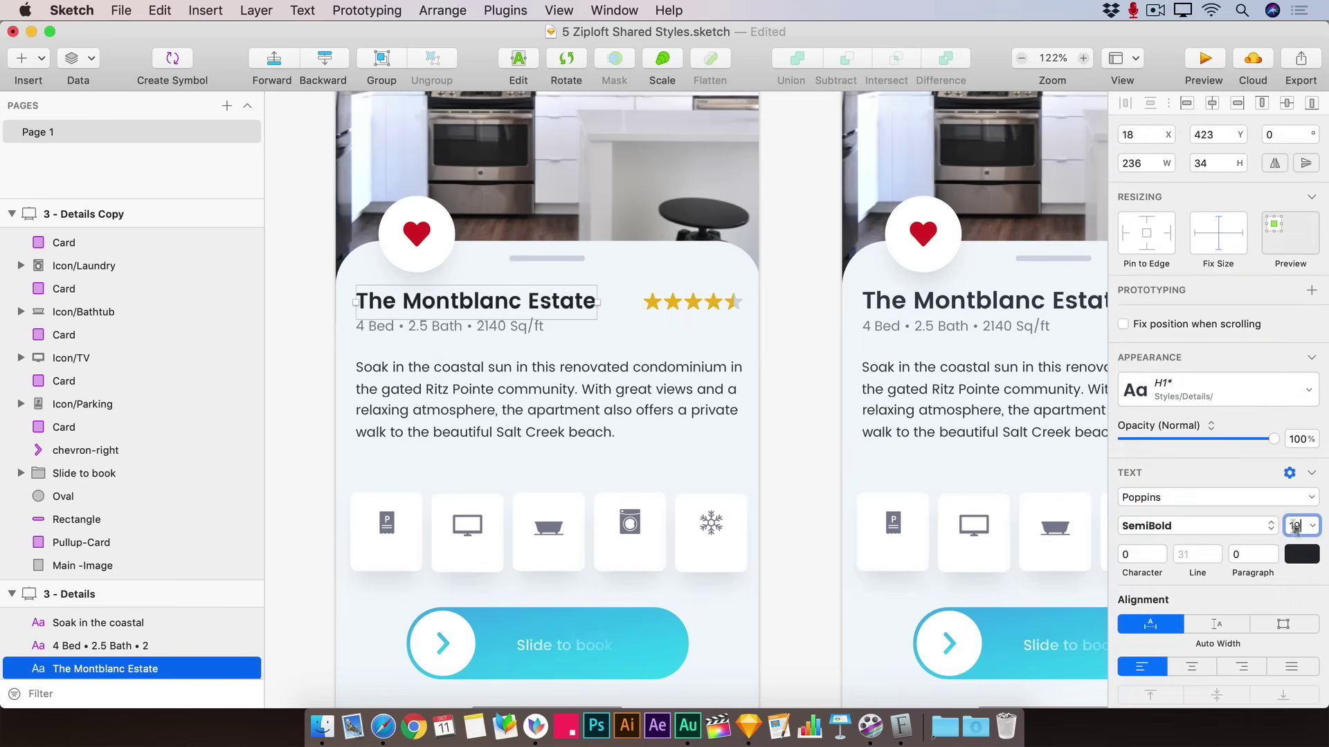
{"action": "left_click", "coordinate": [1262, 528]}
{"action": "left_click", "coordinate": [1236, 572]}
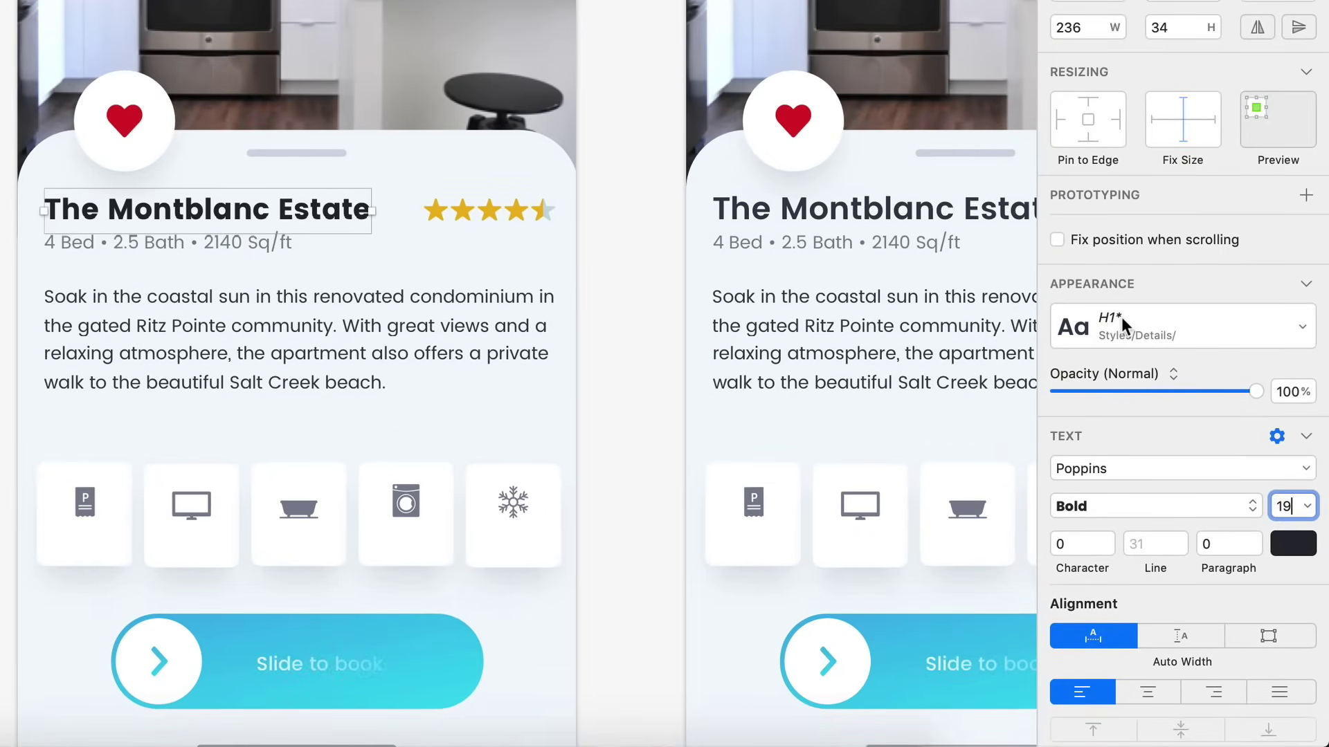
Update the shared H1 text style with the heading's changes and check the headings on the duplicated artboards
{"action": "left_click", "coordinate": [1223, 333]}
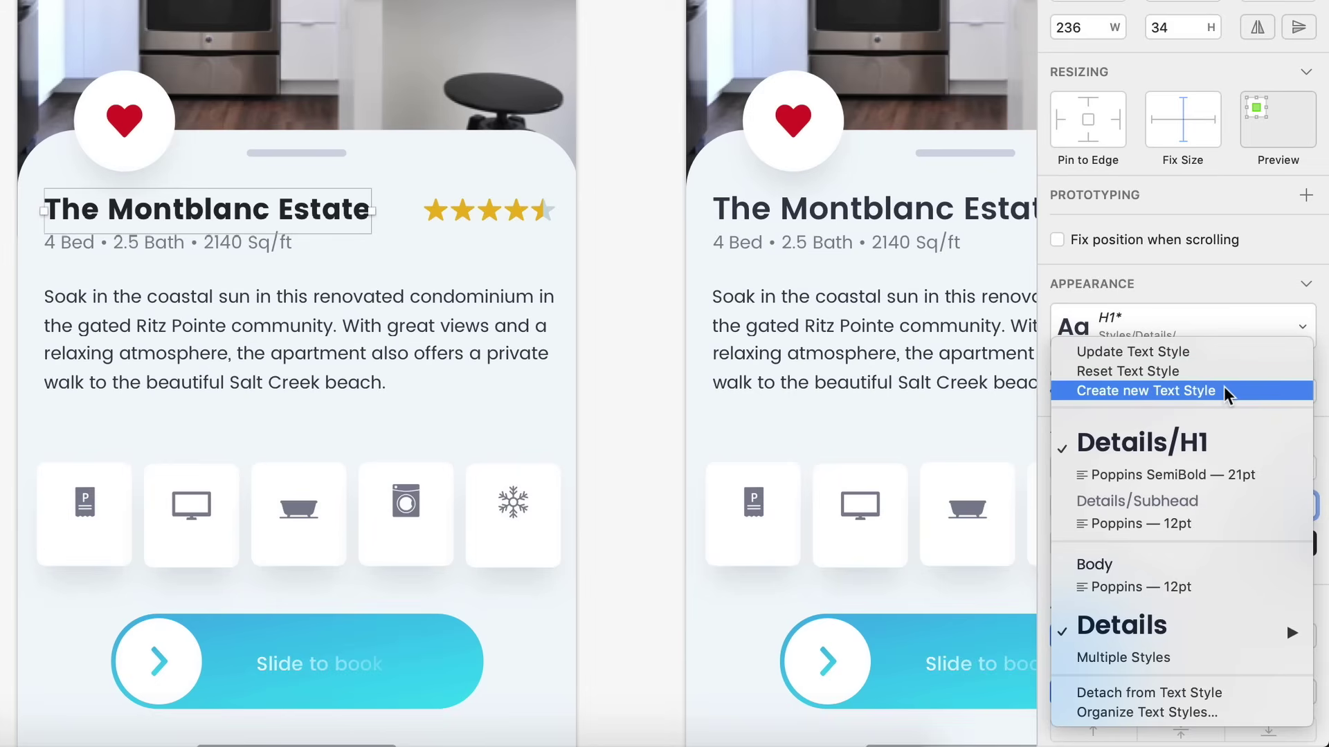
{"action": "left_click", "coordinate": [1218, 352]}
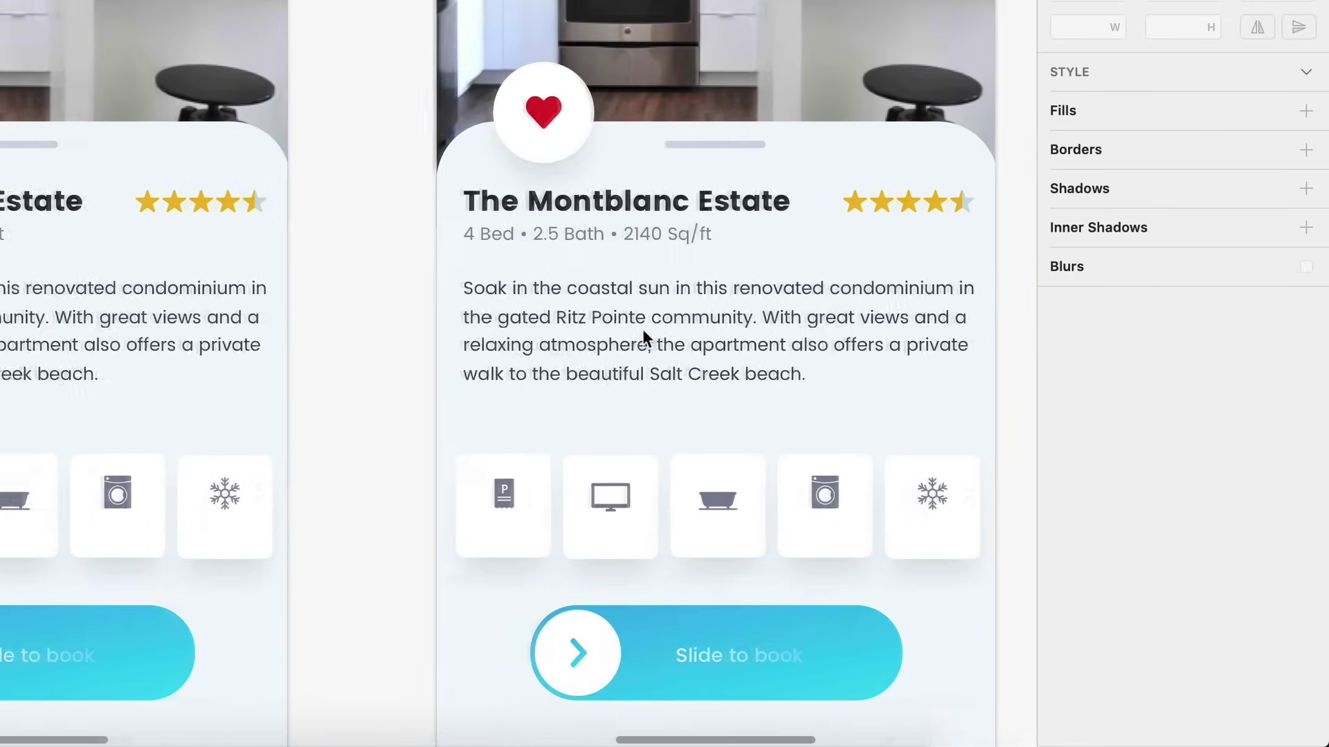
{"action": "scroll", "coordinate": [642, 329], "scroll_direction": "left", "scroll_amount": 15}
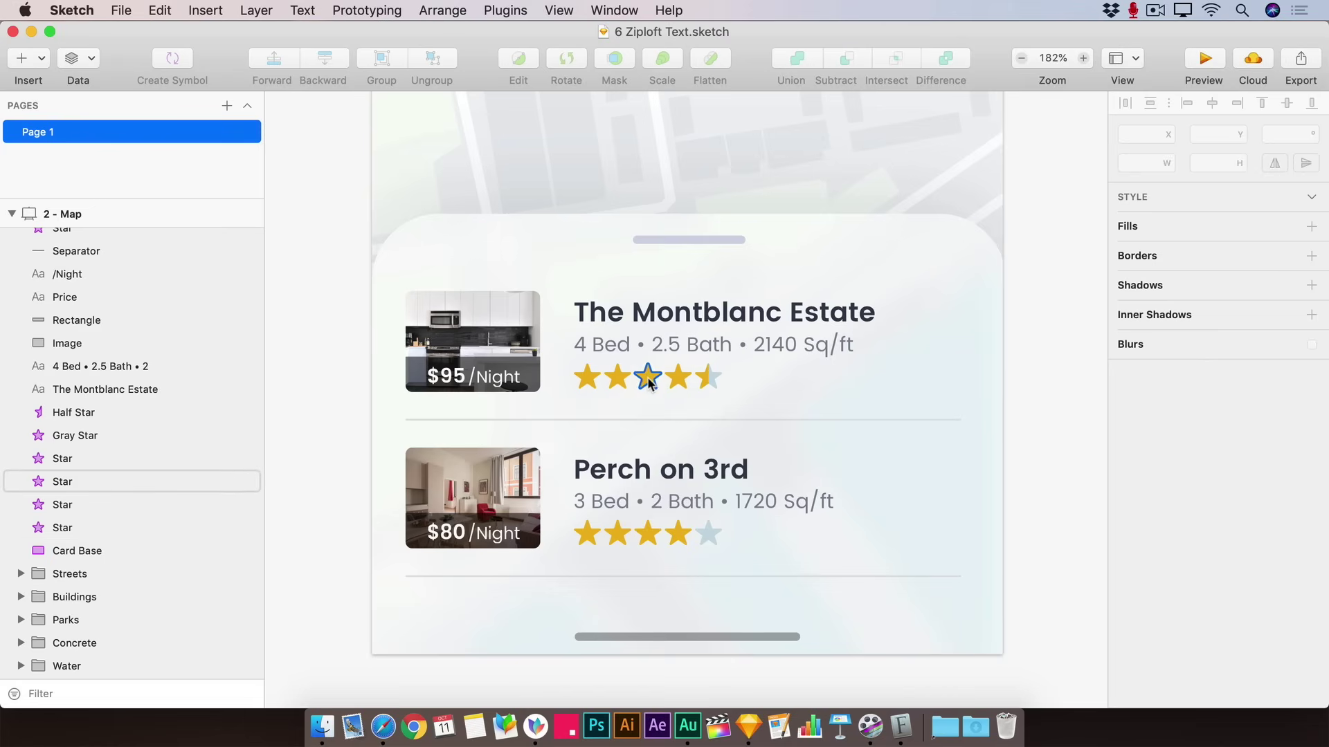
Create a symbol named Star/Solid from the first star of The Montblanc Estate's rating, sending it to the Symbols page
{"action": "left_click", "coordinate": [589, 385]}
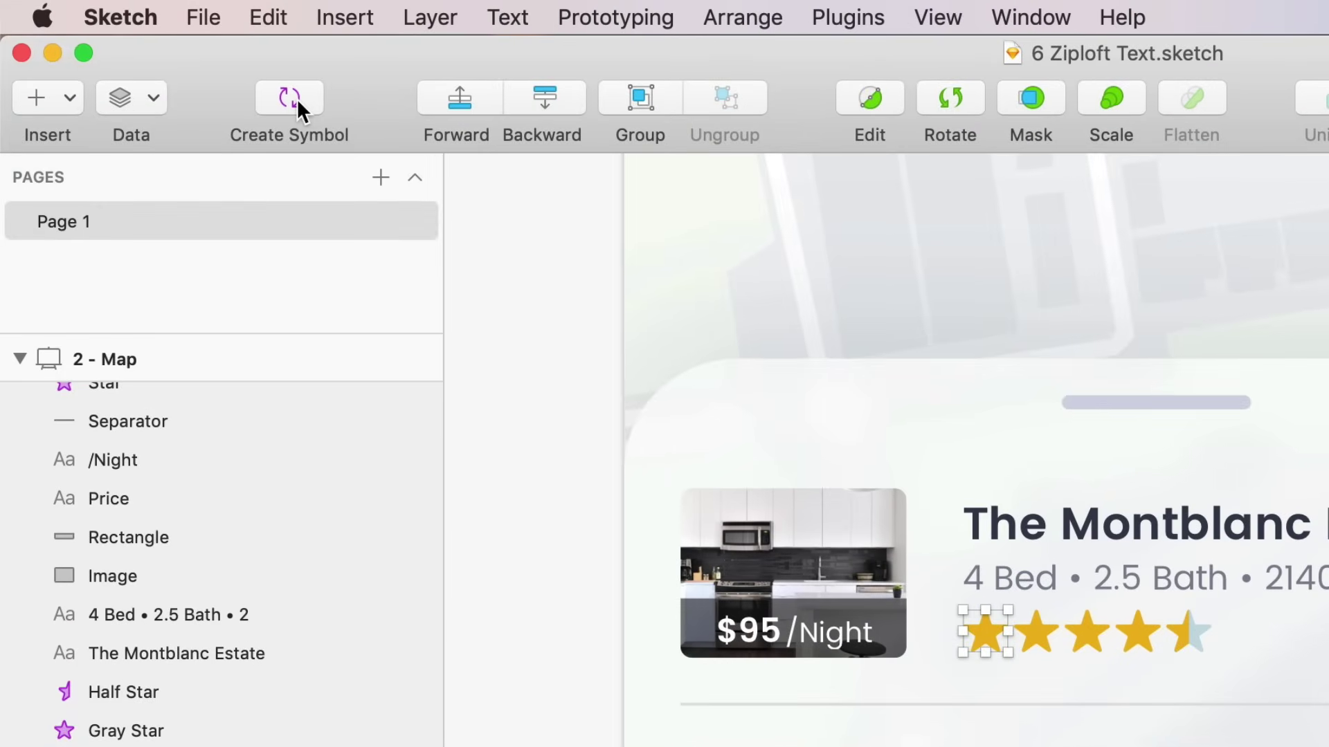
{"action": "left_click", "coordinate": [297, 98]}
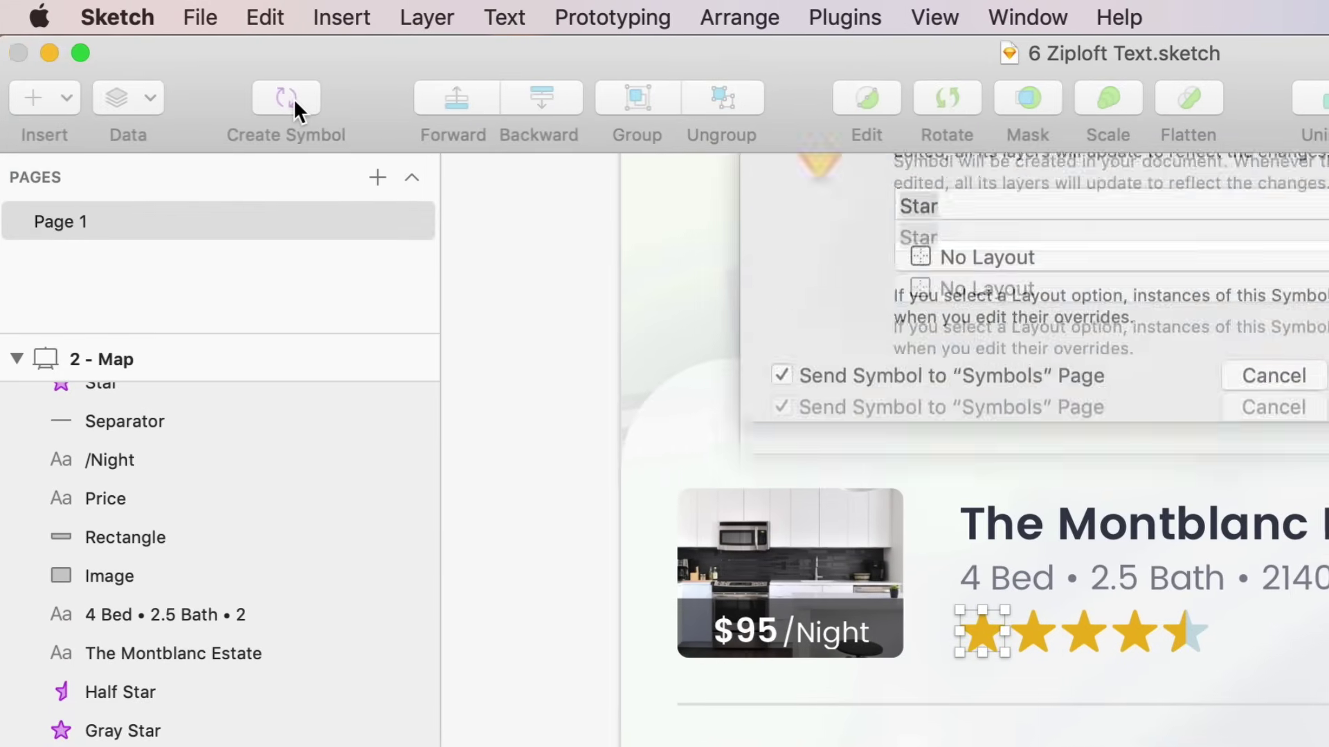
{"action": "key", "text": "Right"}
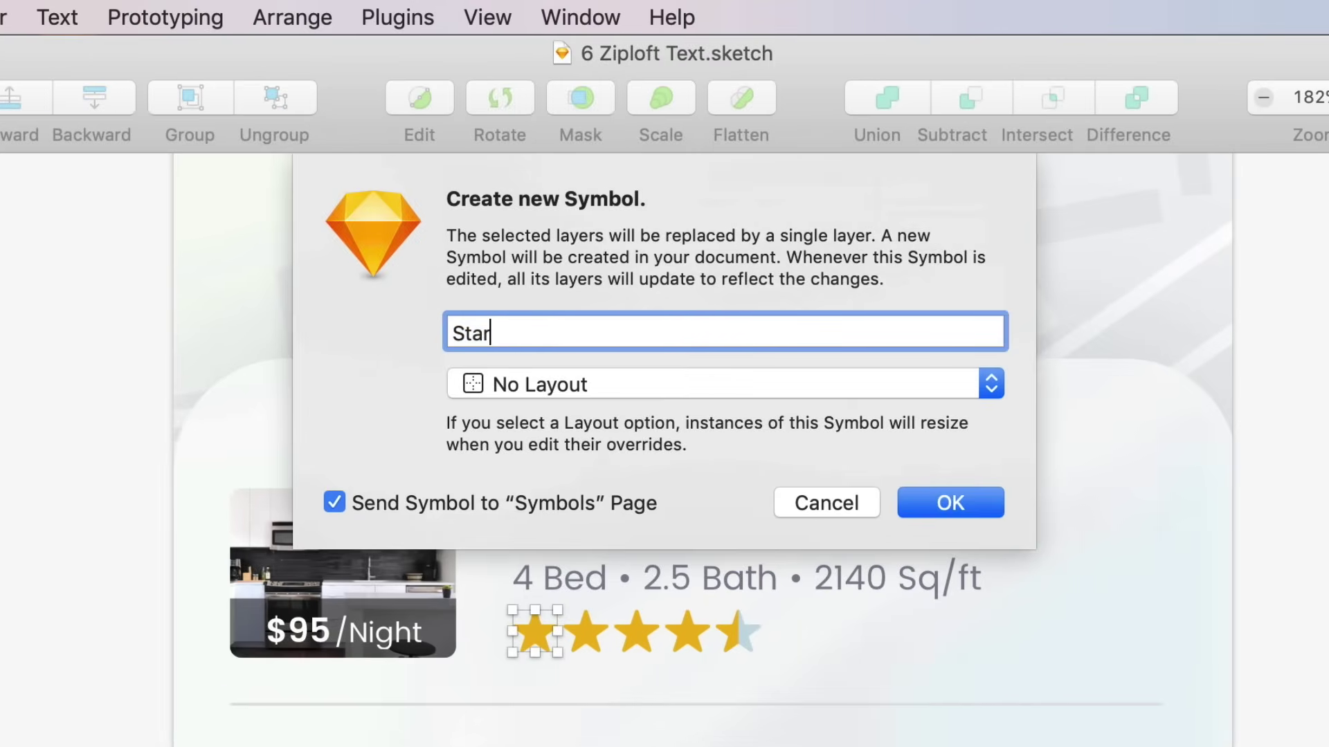
{"action": "type", "text": "/Solid"}
{"action": "left_click", "coordinate": [952, 510]}
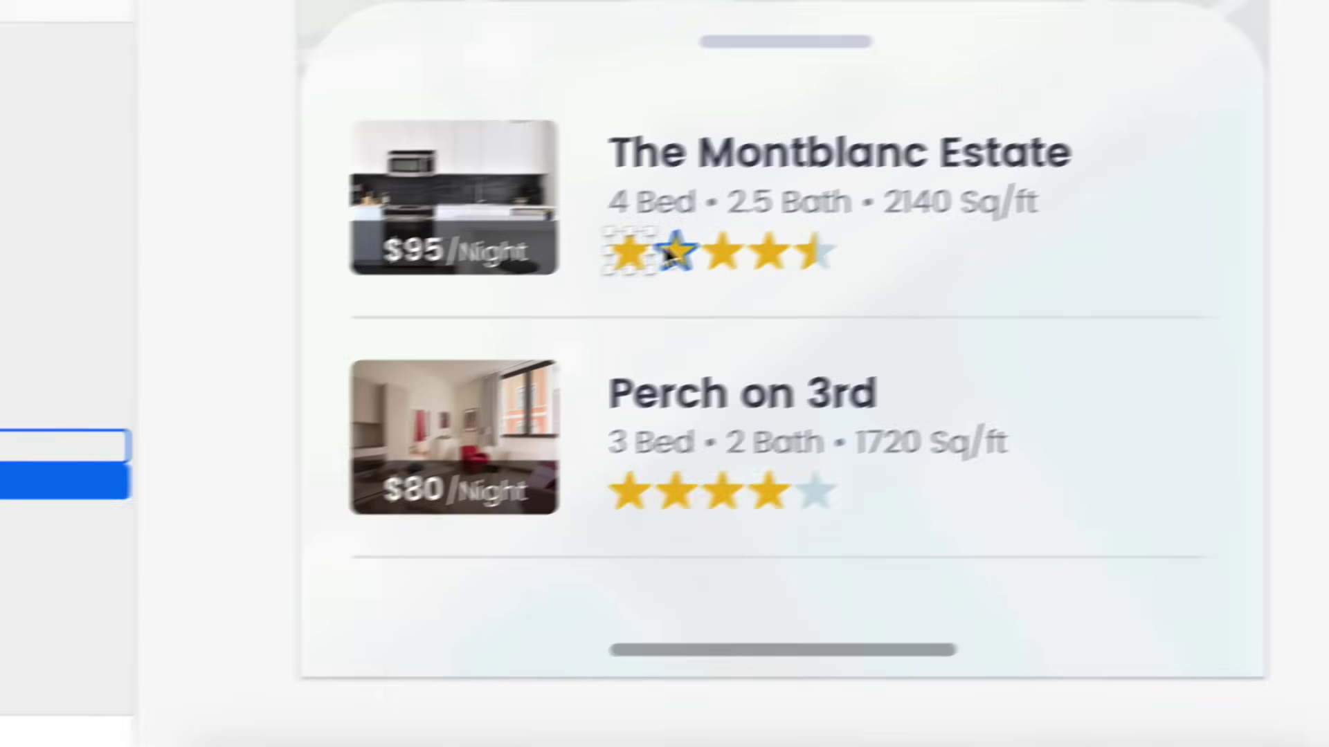
Replace the second, third and fourth stars of The Montblanc Estate's rating with the Star/Solid symbol
{"action": "left_click", "coordinate": [948, 180]}
{"action": "left_click", "coordinate": [651, 281], "text": "shift"}
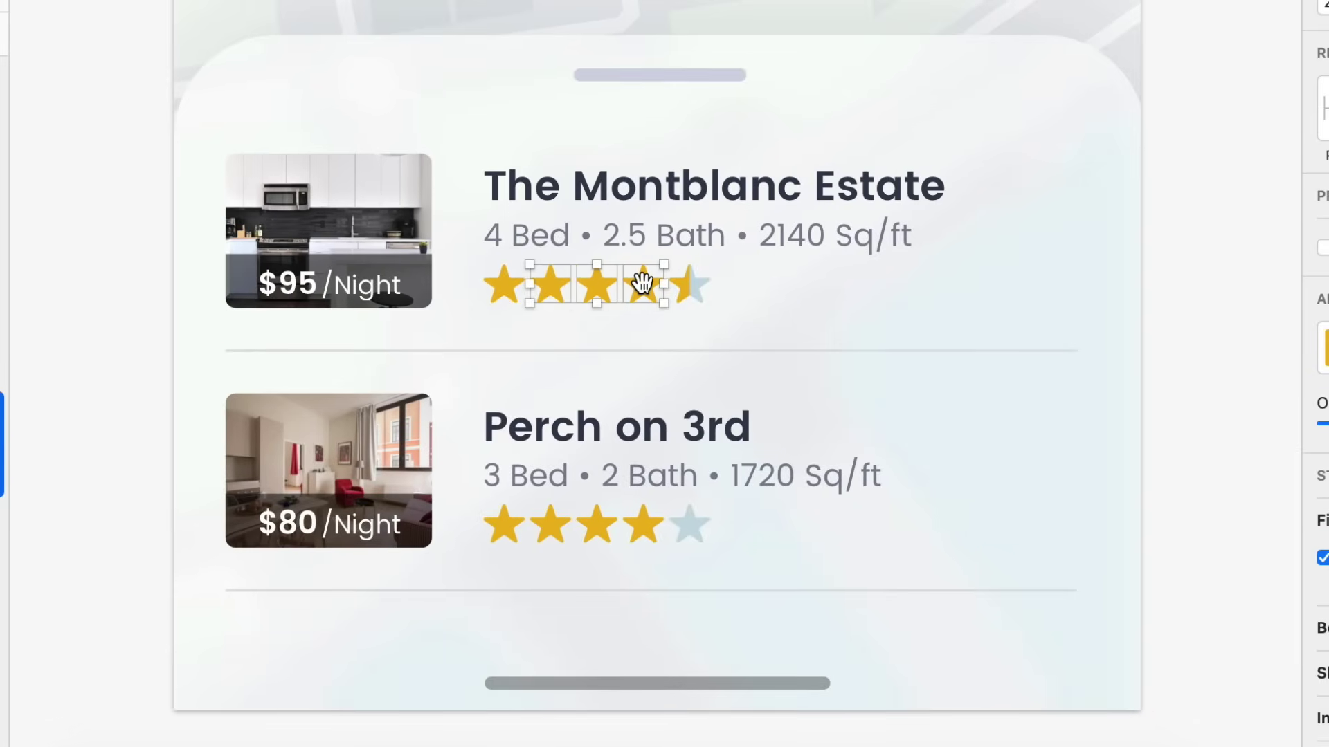
{"action": "right_click", "coordinate": [642, 282]}
{"action": "mouse_move", "coordinate": [737, 341]}
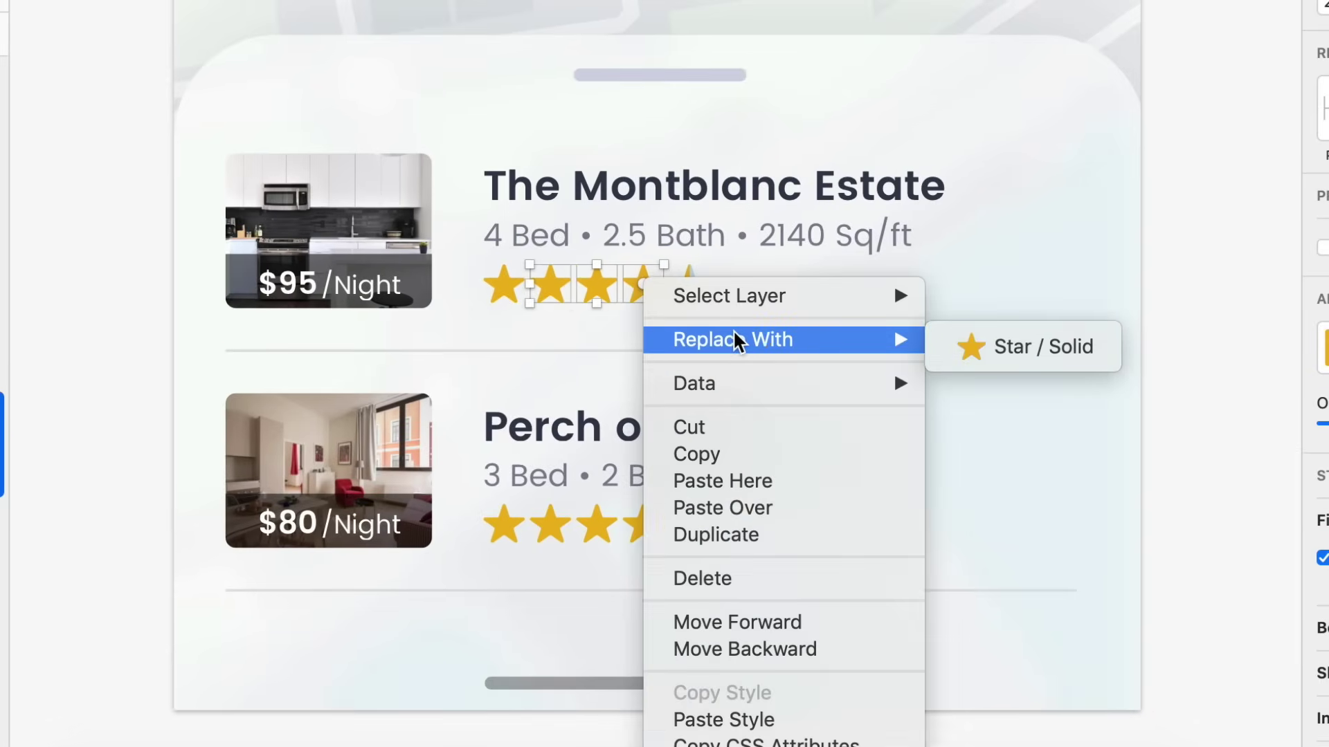
{"action": "left_click", "coordinate": [1055, 348]}
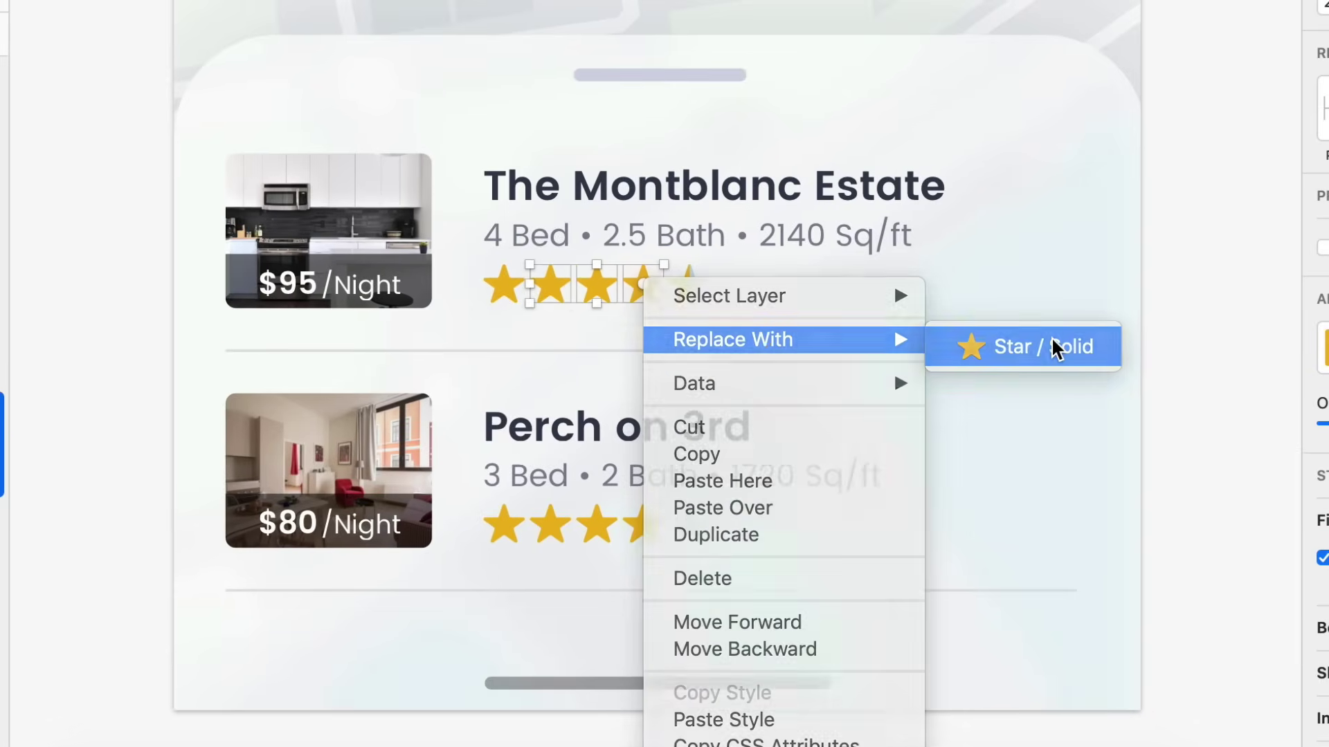
Replace the four gold stars of the Perch on 3rd rating with the Star/Solid symbol
{"action": "left_click", "coordinate": [508, 527]}
{"action": "left_click", "coordinate": [546, 523], "text": "shift"}
{"action": "left_click", "coordinate": [585, 519], "text": "shift"}
{"action": "left_click", "coordinate": [634, 520], "text": "shift"}
{"action": "right_click", "coordinate": [634, 520]}
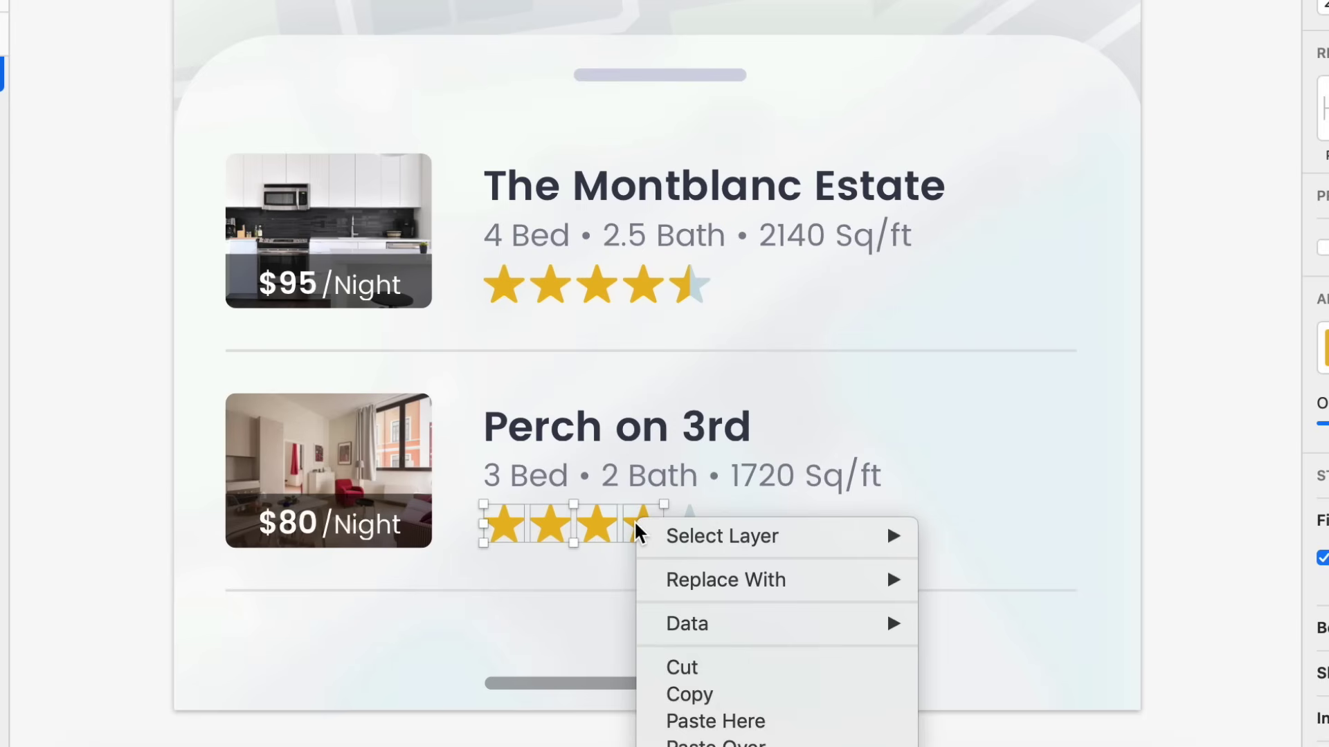
{"action": "mouse_move", "coordinate": [741, 581]}
{"action": "left_click", "coordinate": [955, 590]}
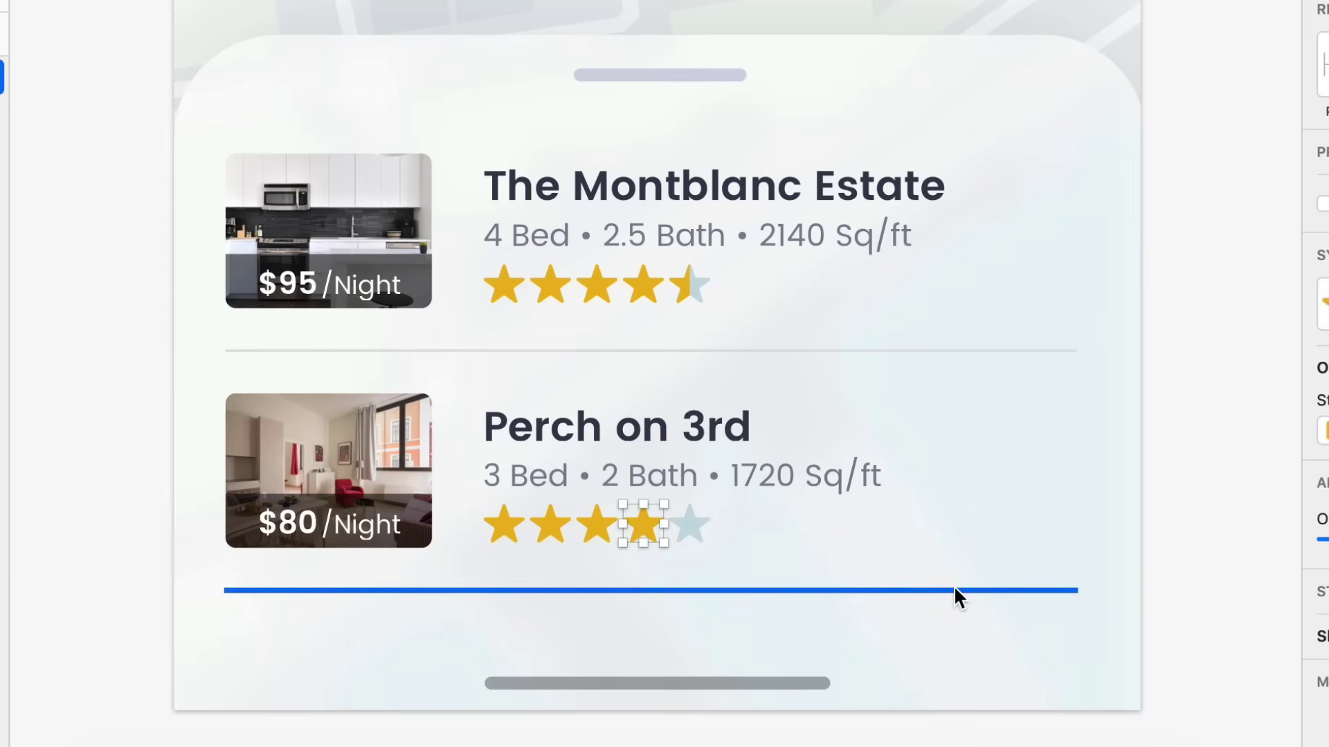
Create a symbol named Star/Half from the half star and grey star ending The Montblanc Estate's rating
{"action": "left_click", "coordinate": [679, 279]}
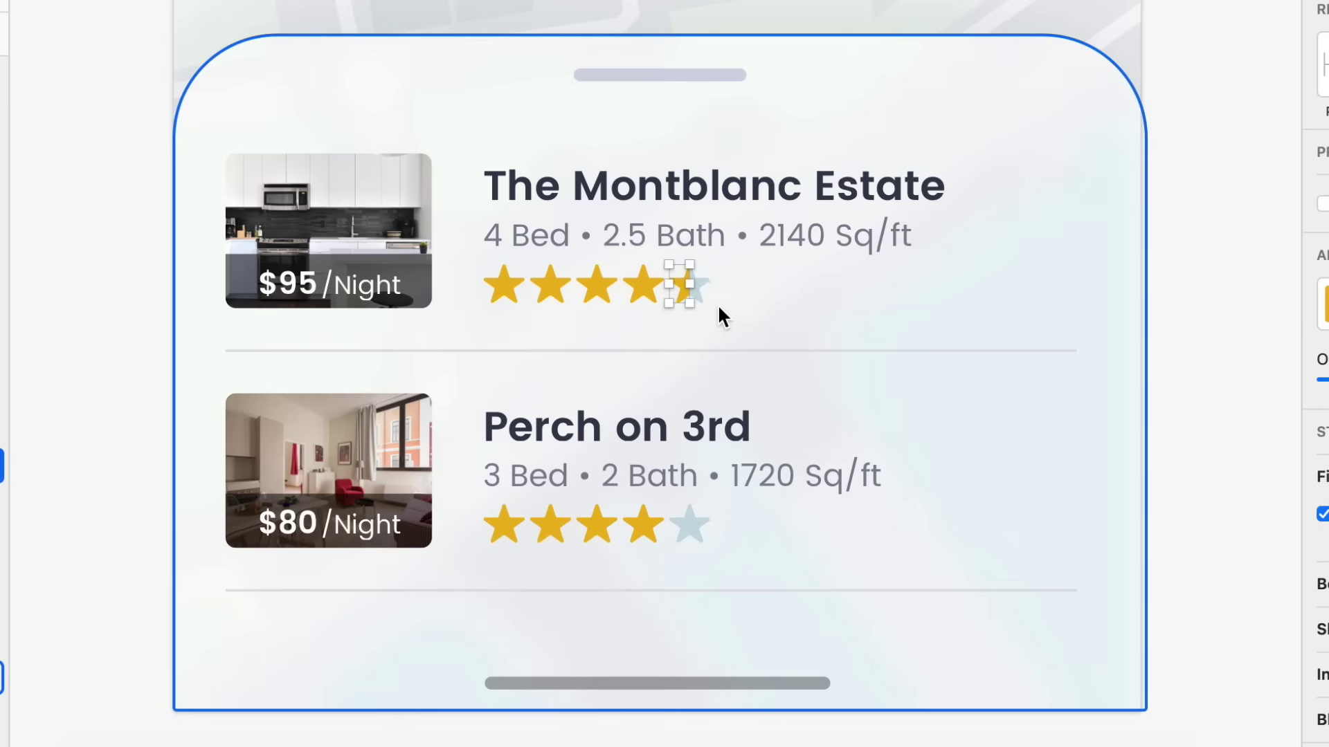
{"action": "left_click", "coordinate": [699, 275]}
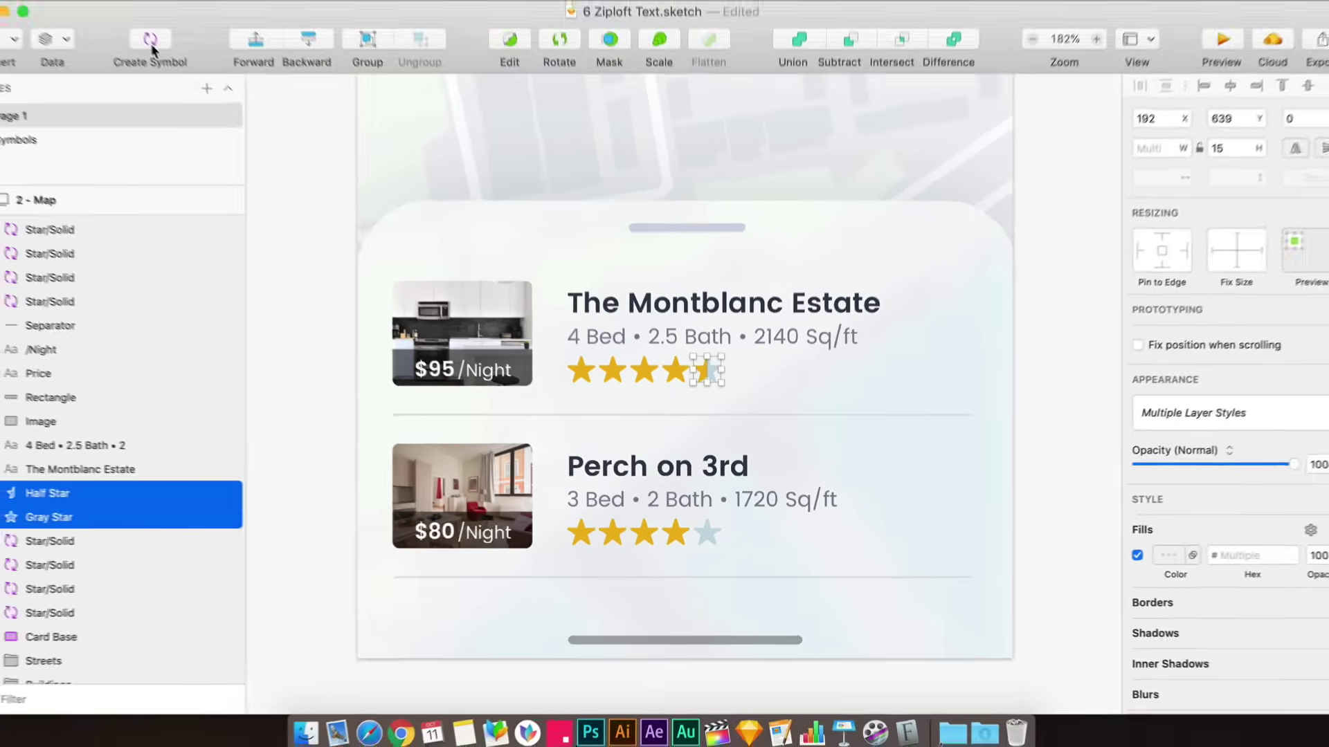
{"action": "left_click", "coordinate": [173, 60]}
{"action": "key", "text": "BackSpace"}
{"action": "type", "text": "Star/Half"}
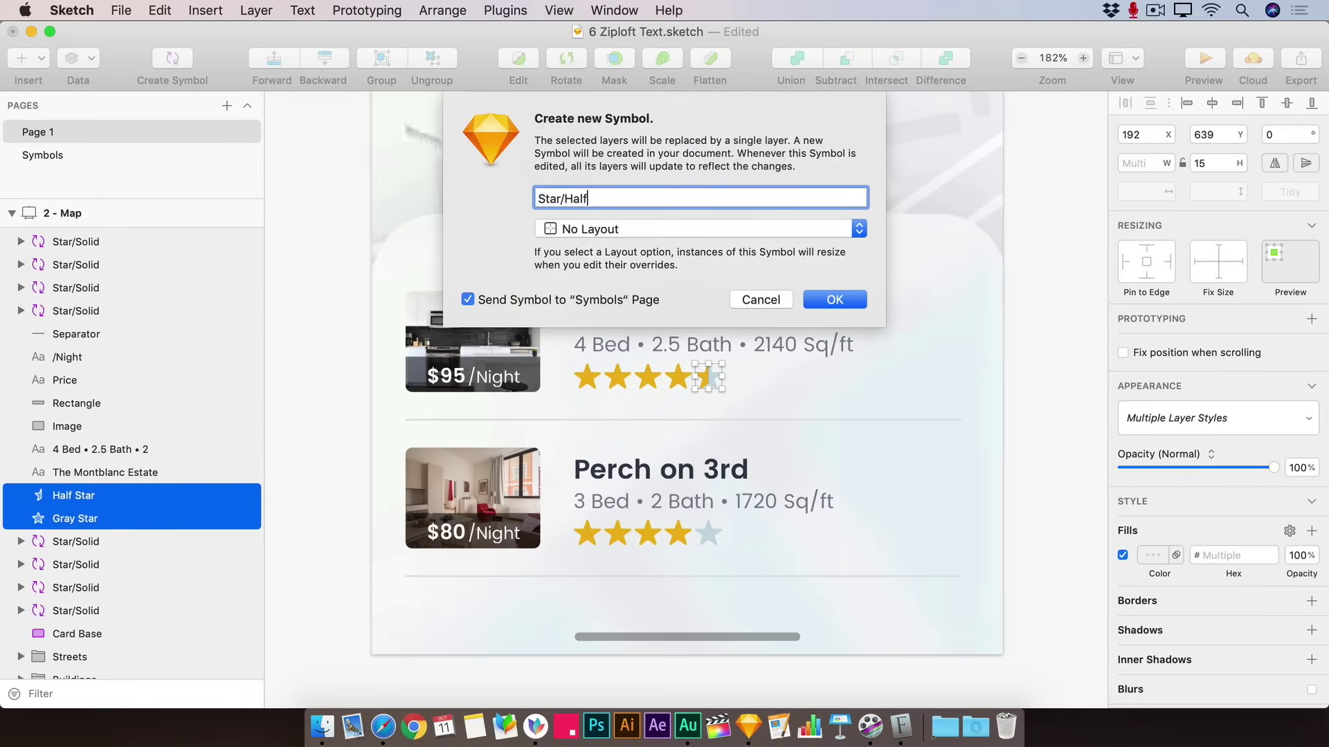
{"action": "left_click", "coordinate": [829, 292]}
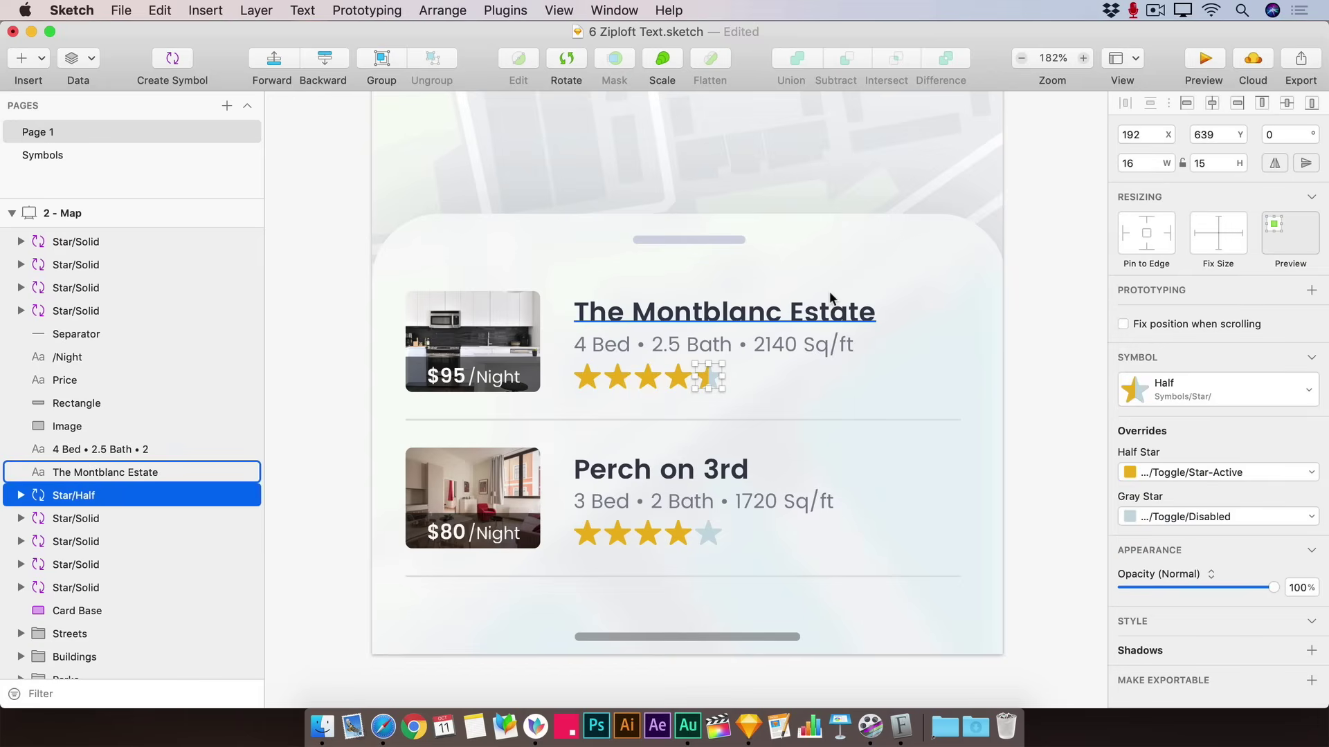
Create a symbol named Star/Blank from the grey star at the end of the Perch on 3rd rating
{"action": "left_click", "coordinate": [709, 538]}
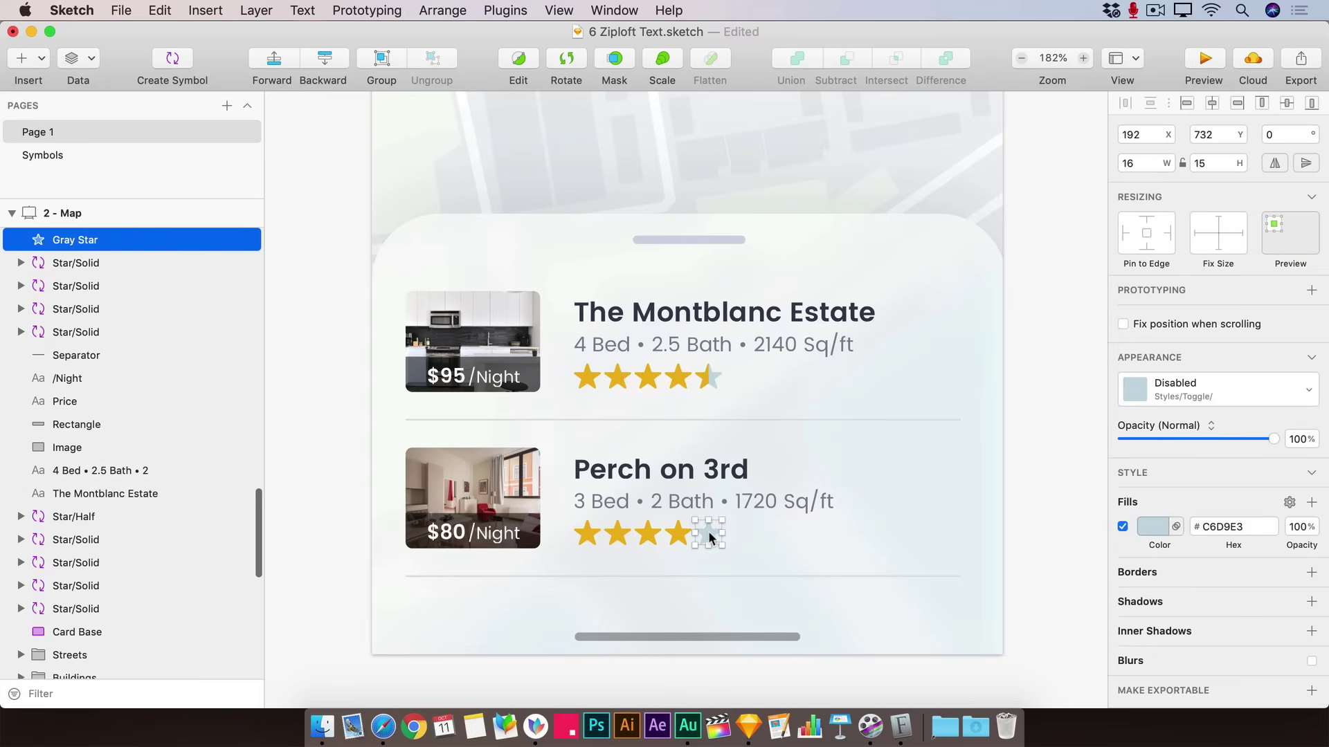
{"action": "left_click", "coordinate": [179, 60]}
{"action": "type", "text": "Star"}
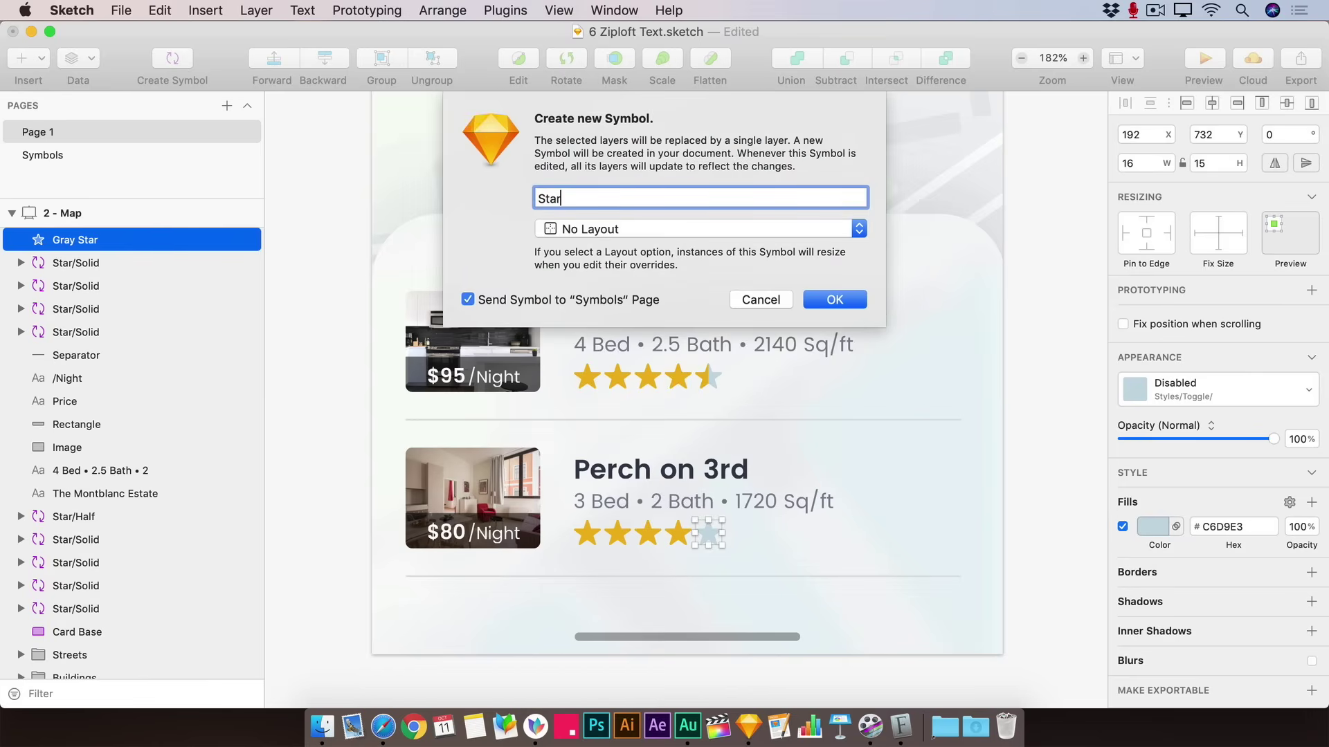
{"action": "type", "text": "/Blank"}
{"action": "left_click", "coordinate": [836, 303]}
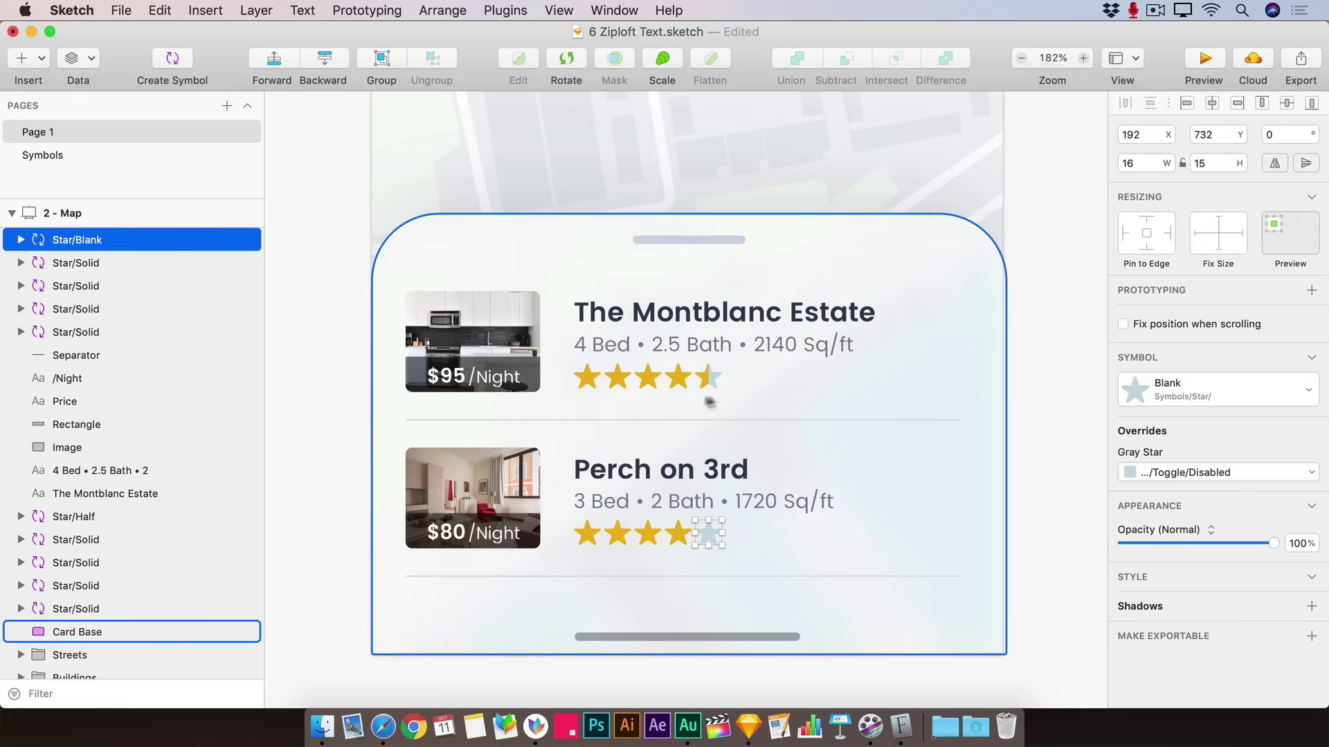
Swap the fifth star of the Perch on 3rd rating for the Star/Solid symbol
{"action": "left_click", "coordinate": [678, 380]}
{"action": "left_click", "coordinate": [678, 543]}
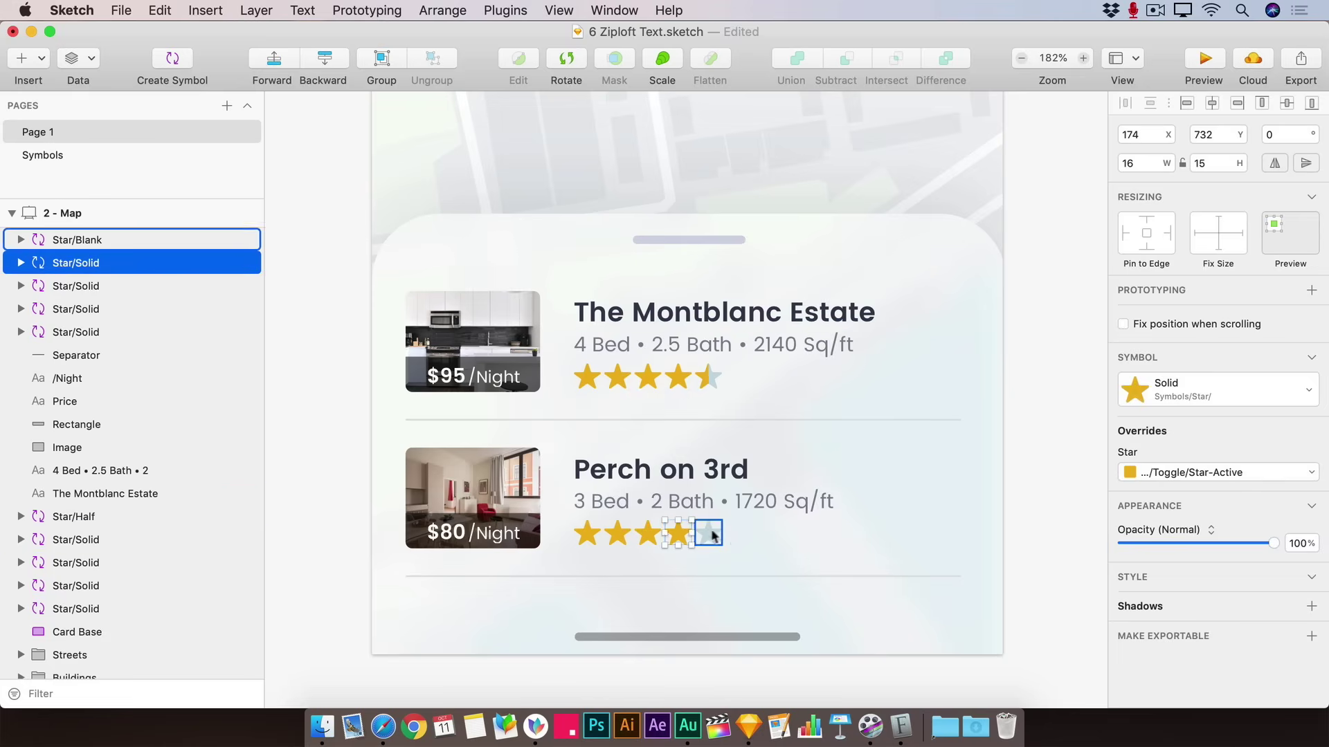
{"action": "left_click", "coordinate": [709, 534]}
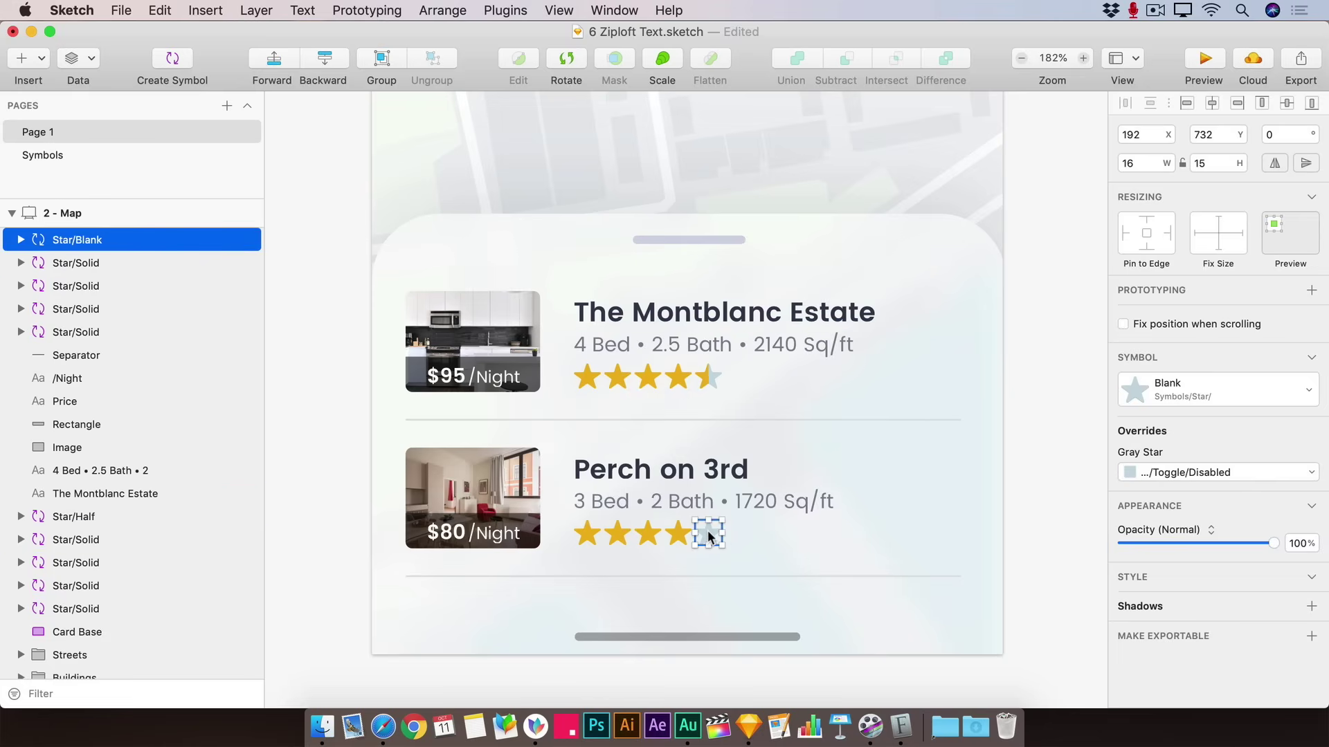
{"action": "right_click", "coordinate": [708, 533]}
{"action": "mouse_move", "coordinate": [785, 159]}
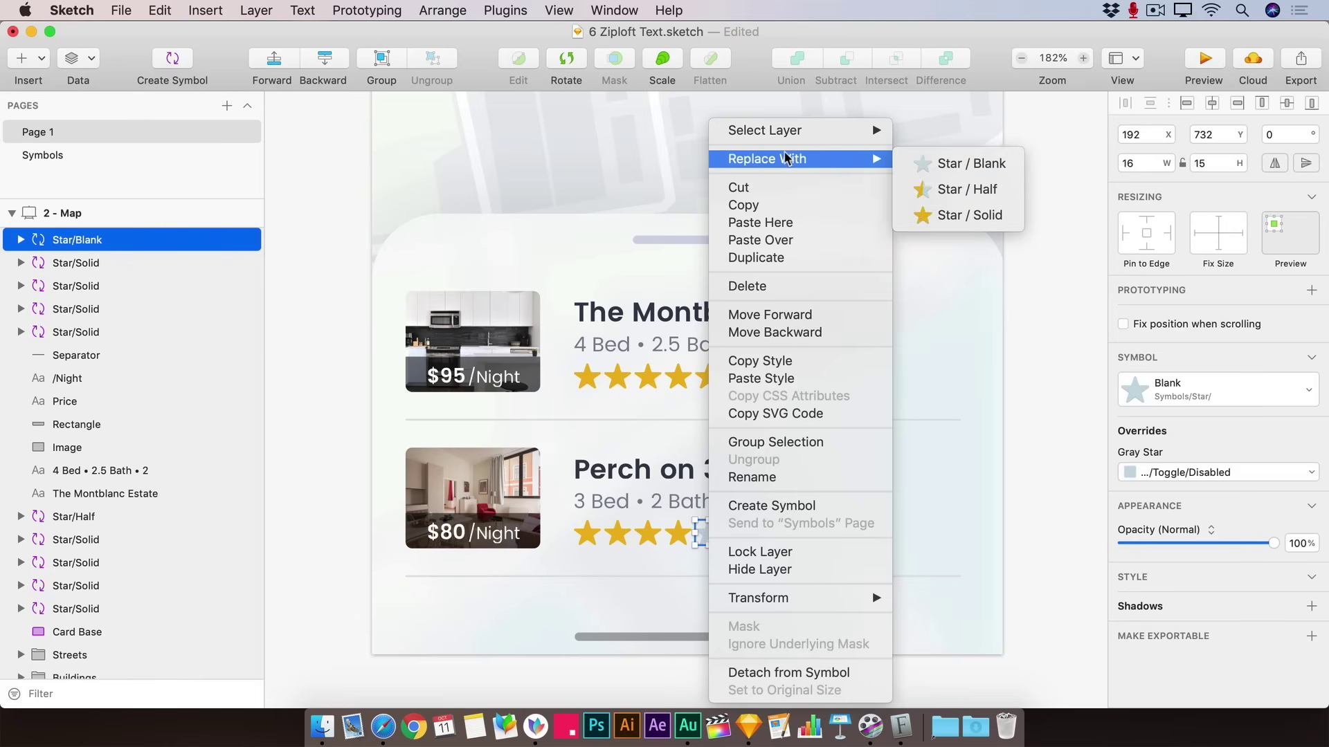
{"action": "left_click", "coordinate": [969, 215]}
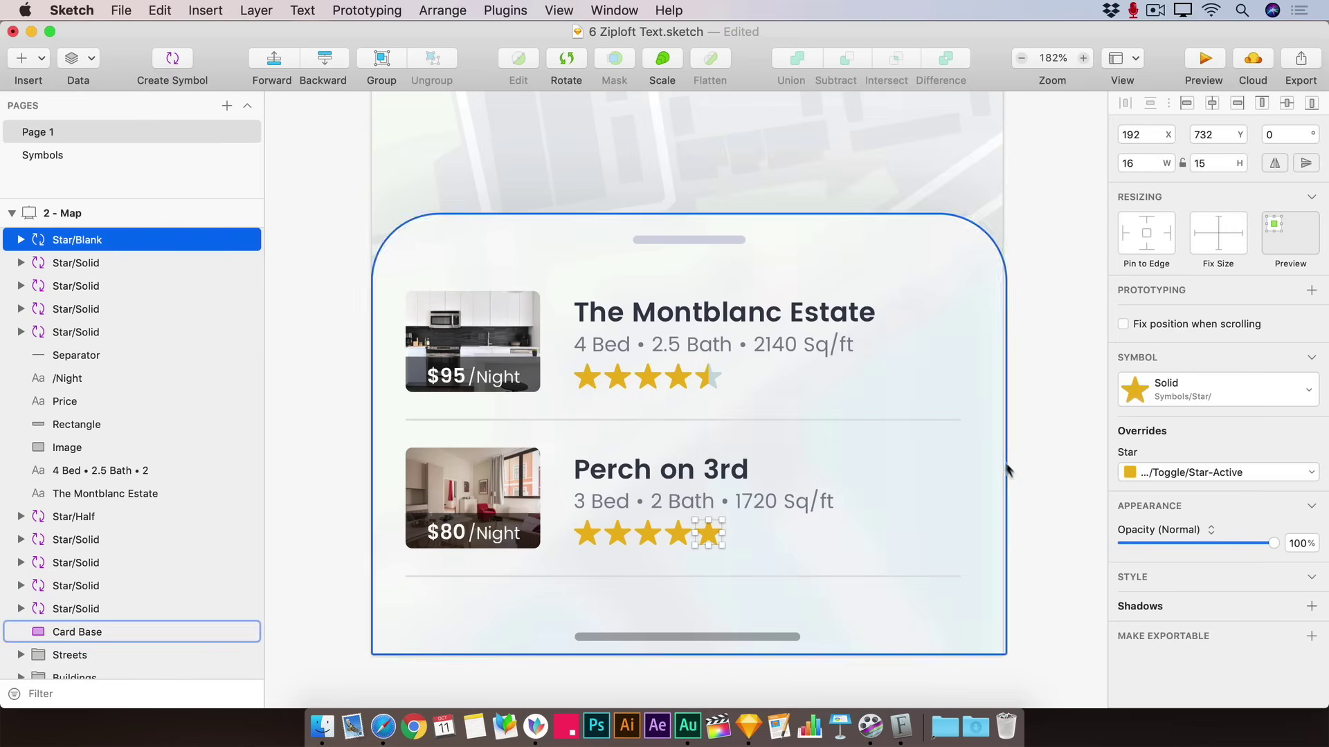
{"action": "left_click", "coordinate": [1023, 481]}
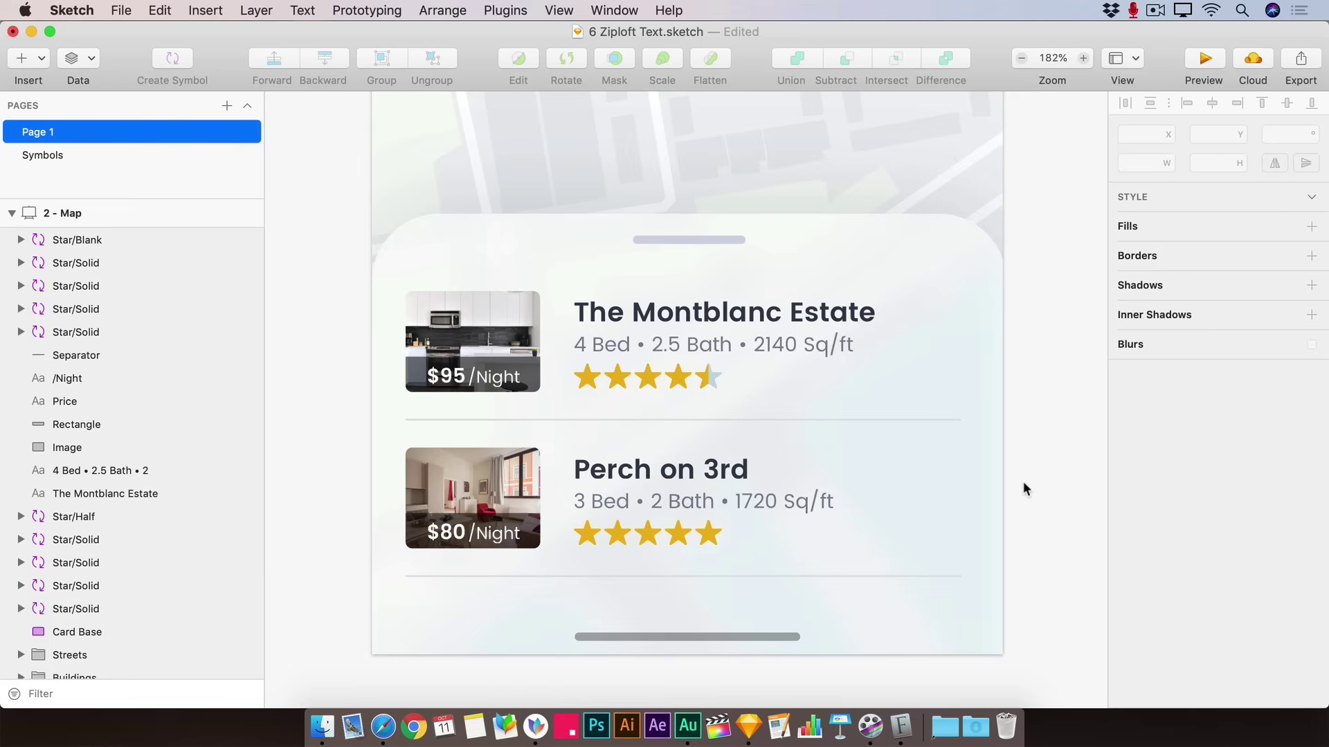
Open the Star/Solid symbol's source from the first Perch on 3rd star and make its star path's points editable
{"action": "left_click", "coordinate": [678, 534]}
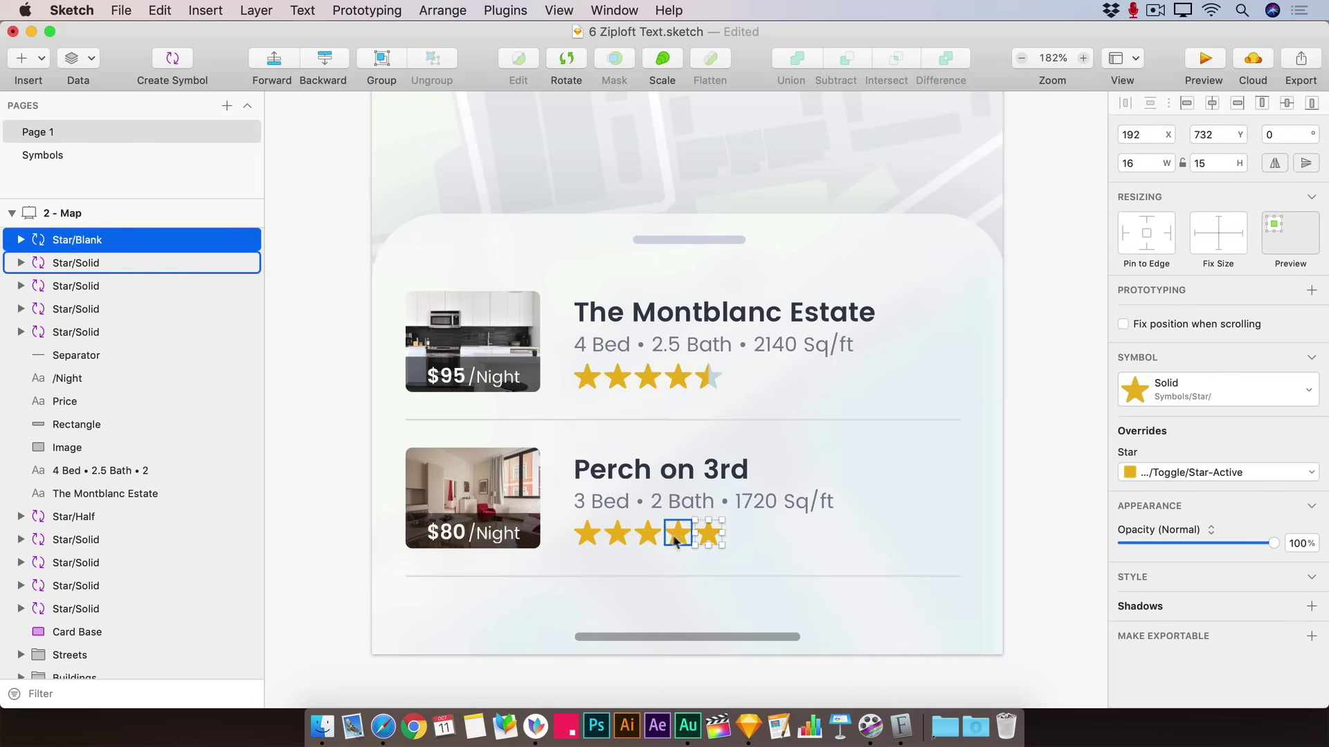
{"action": "left_click", "coordinate": [640, 536]}
{"action": "left_click", "coordinate": [615, 537]}
{"action": "left_click", "coordinate": [586, 540]}
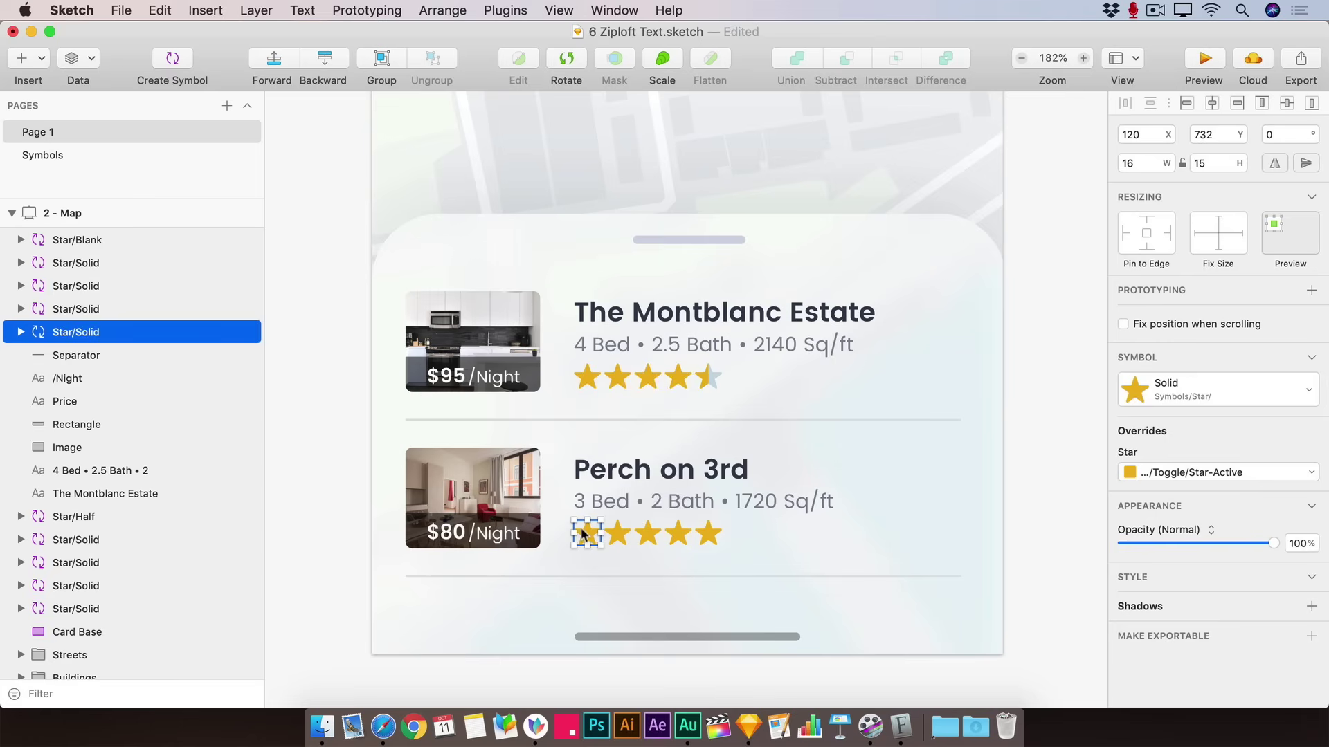
{"action": "double_click", "coordinate": [584, 534]}
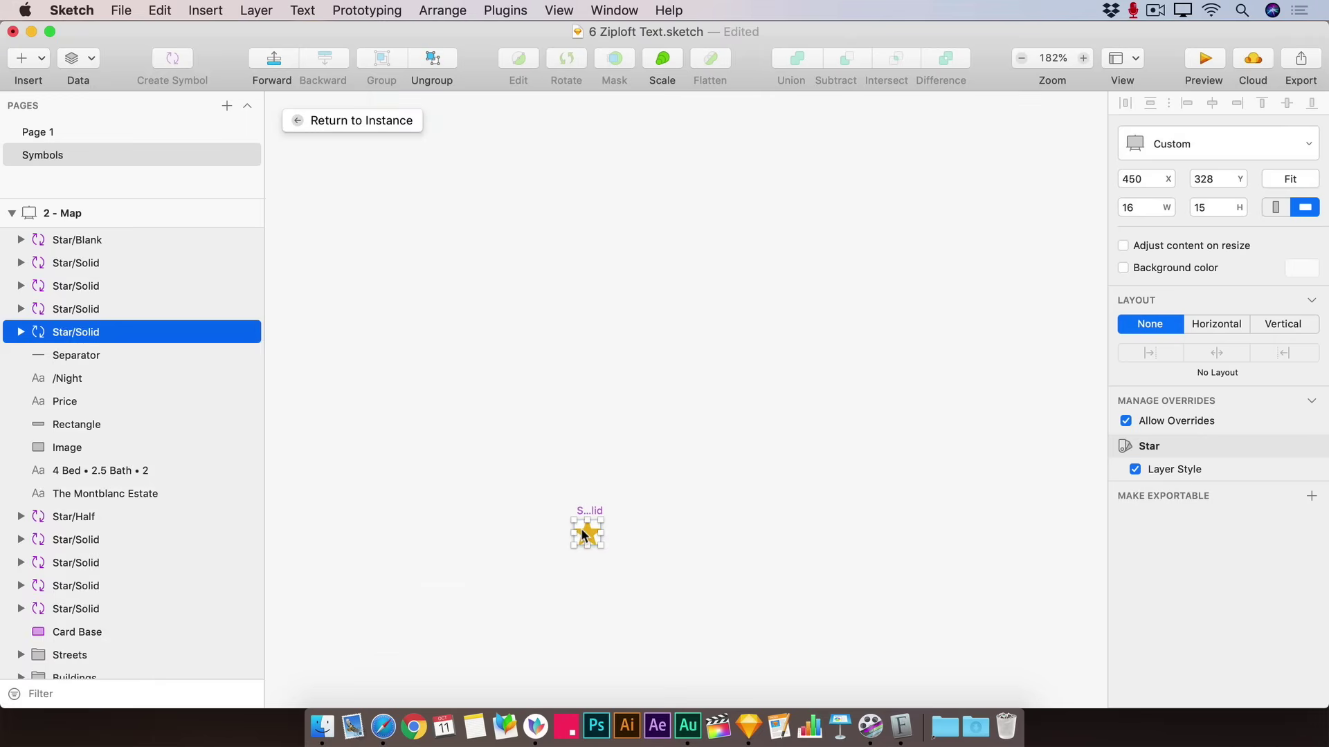
{"action": "left_click", "coordinate": [617, 583]}
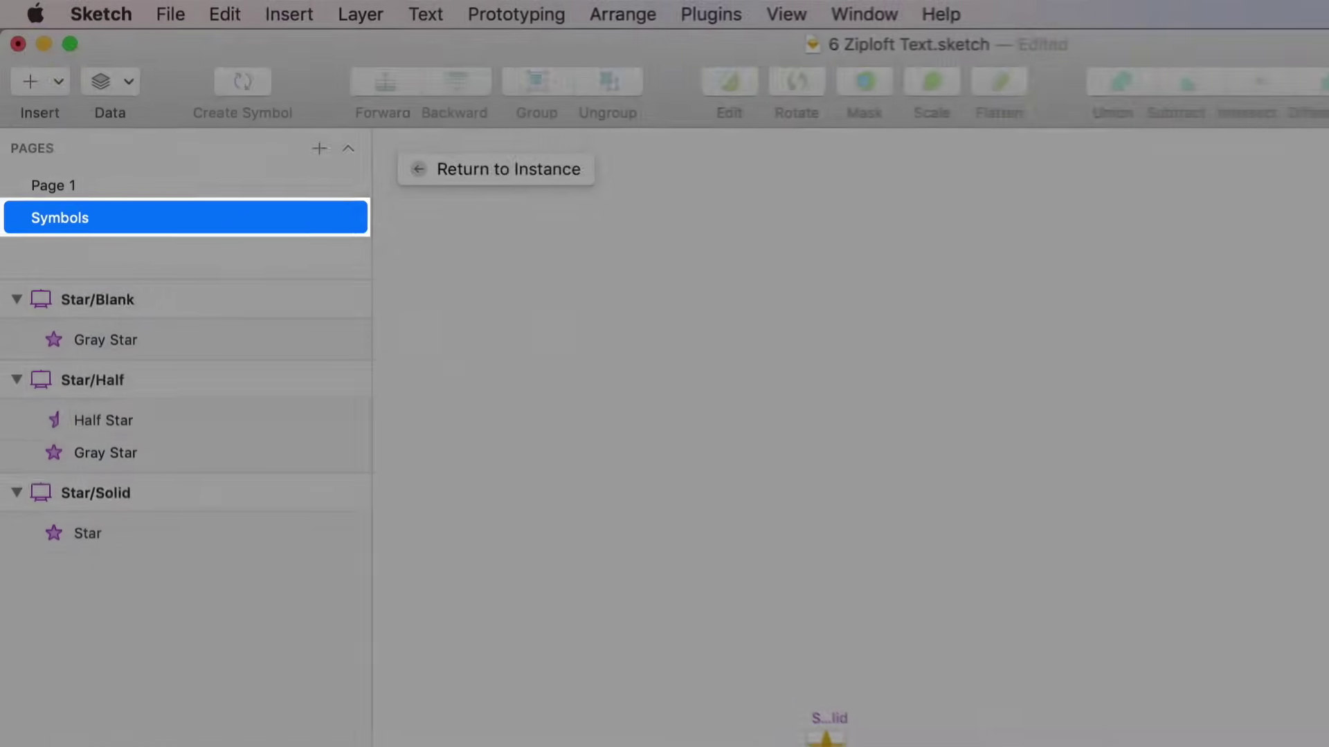
{"action": "scroll", "coordinate": [580, 550], "scroll_direction": "up", "scroll_amount": 10}
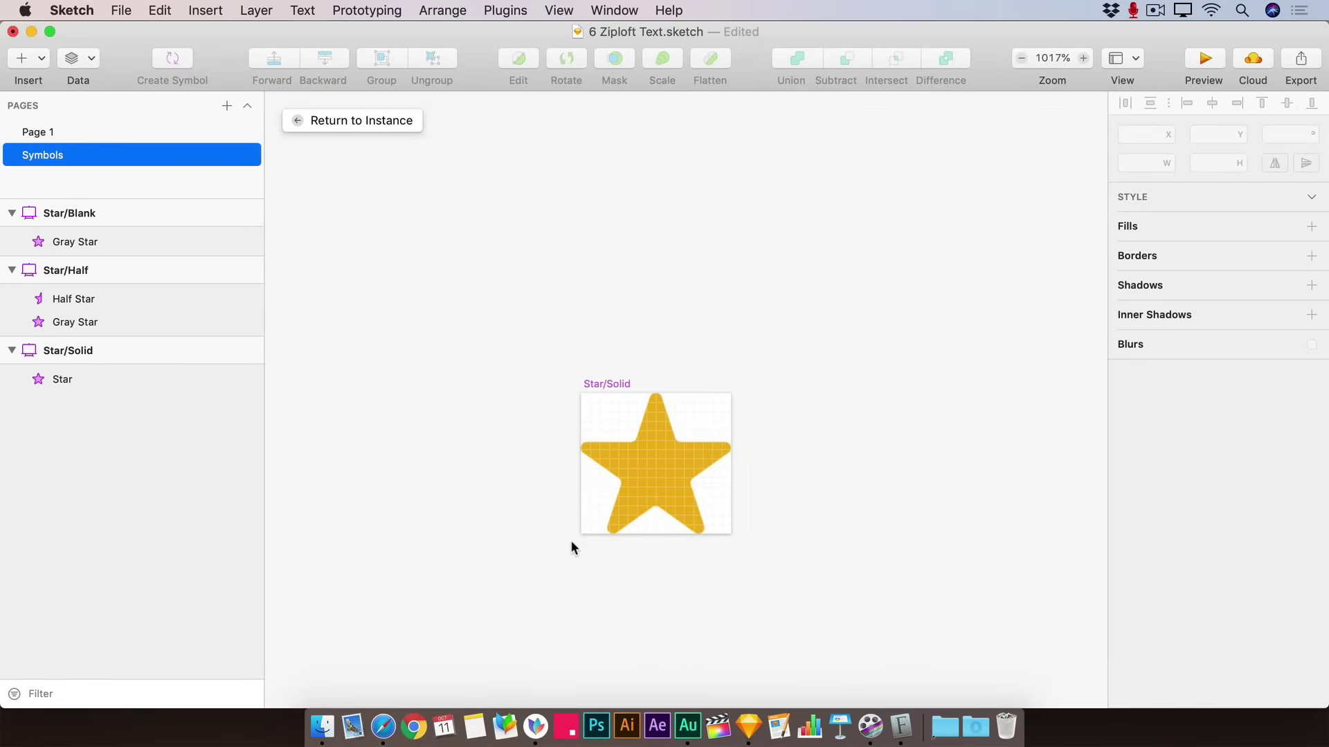
{"action": "left_click", "coordinate": [762, 409]}
{"action": "double_click", "coordinate": [750, 406]}
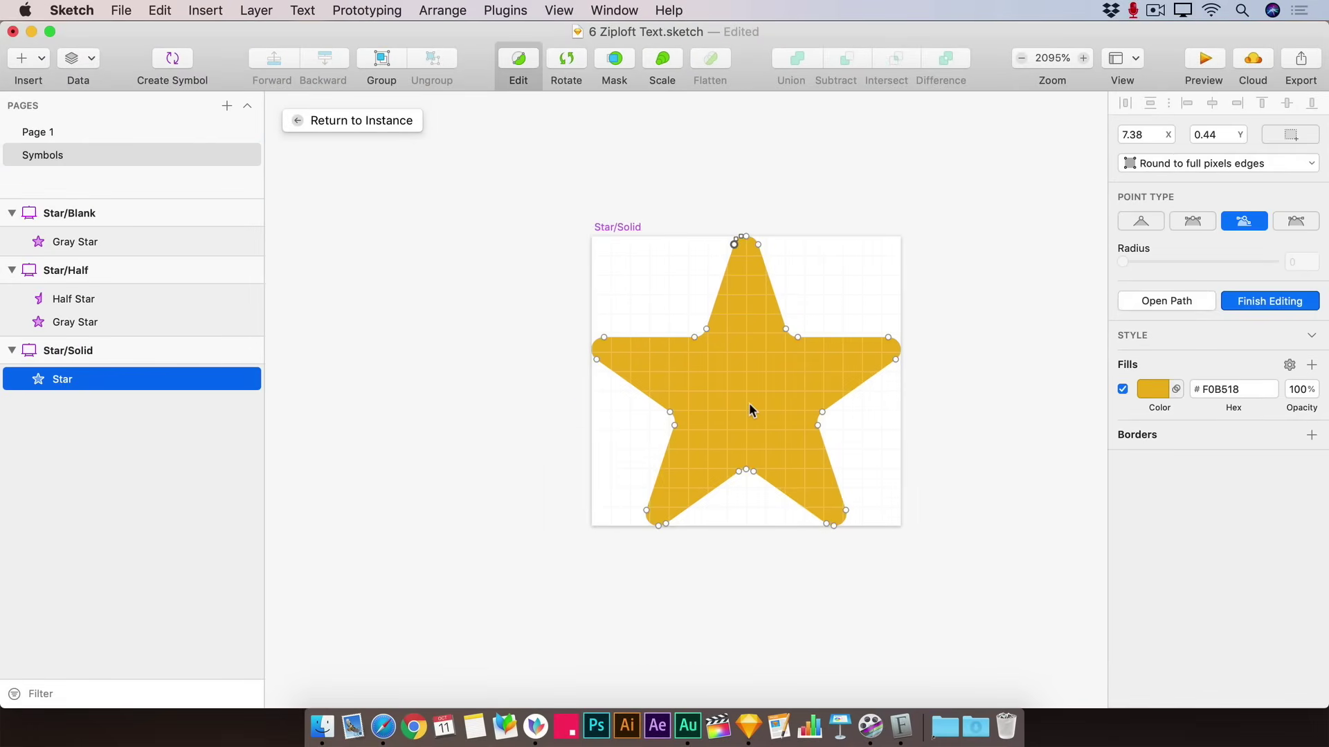
Move the points of the star's upper-left inner corner one pixel up and one pixel left
{"action": "left_click_drag", "start_coordinate": [683, 318], "coordinate": [722, 355]}
{"action": "key", "text": "shift+Up"}
{"action": "key", "text": "shift+Down"}
{"action": "key", "text": "Up"}
{"action": "key", "text": "Left"}
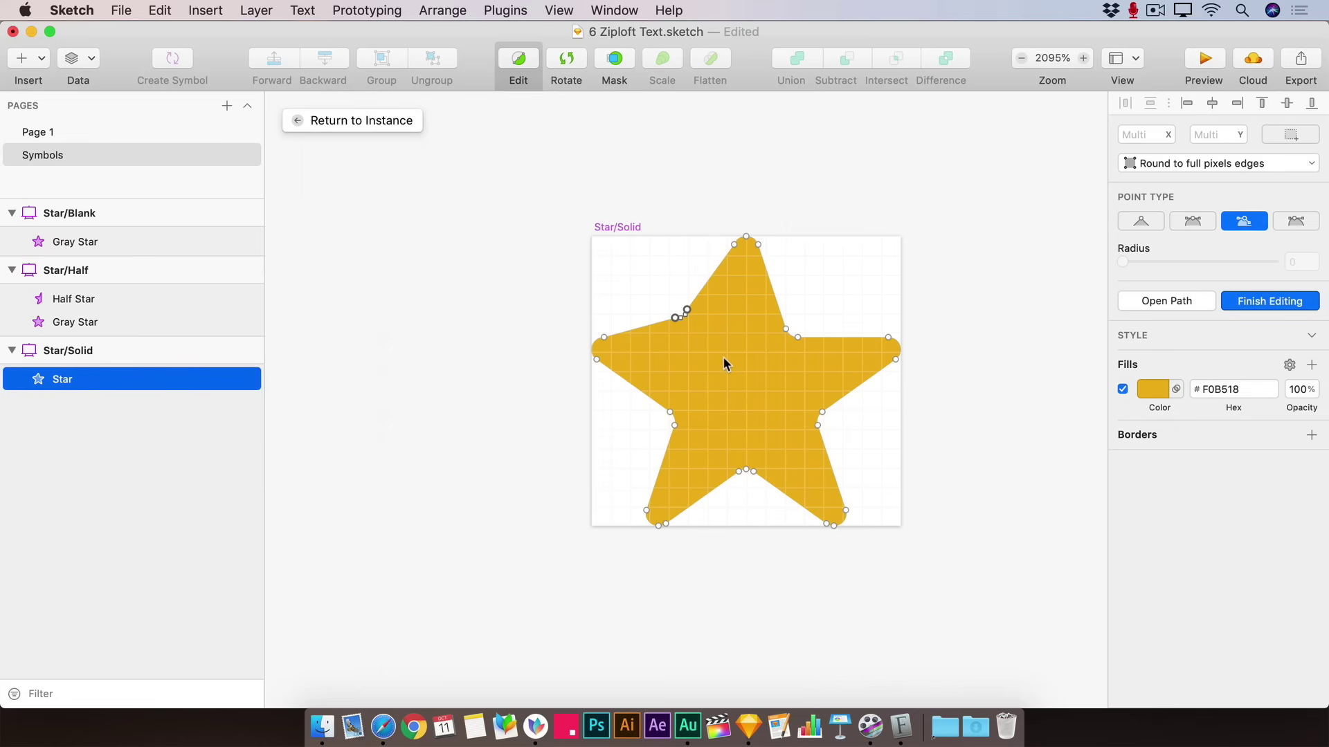
Move the star's other four inner corners one pixel outward and return to the instance on the map screen
{"action": "left_click_drag", "start_coordinate": [819, 304], "coordinate": [765, 337]}
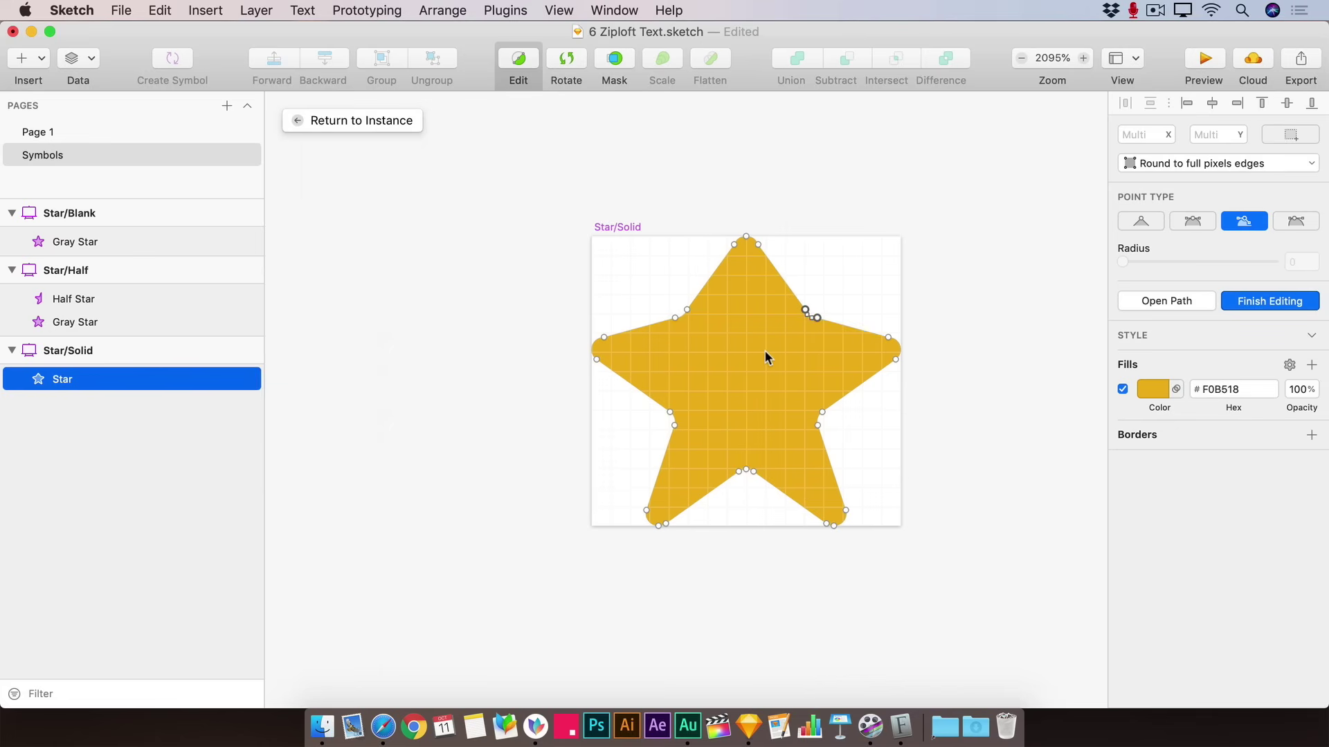
{"action": "left_click_drag", "start_coordinate": [669, 417], "coordinate": [650, 418]}
{"action": "left_click_drag", "start_coordinate": [858, 446], "coordinate": [796, 401]}
{"action": "key", "text": "Right"}
{"action": "left_click_drag", "start_coordinate": [765, 508], "coordinate": [713, 444]}
{"action": "key", "text": "Down"}
{"action": "left_click", "coordinate": [859, 447]}
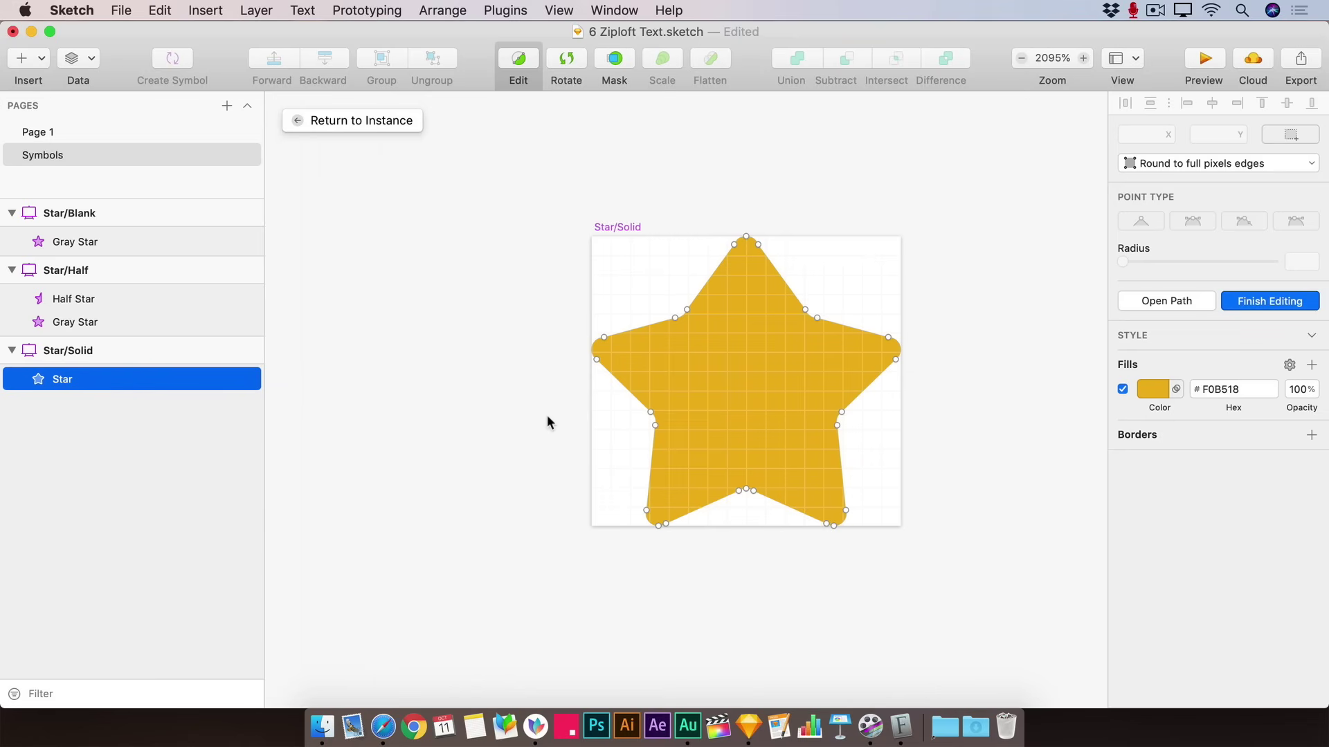
{"action": "left_click", "coordinate": [392, 121]}
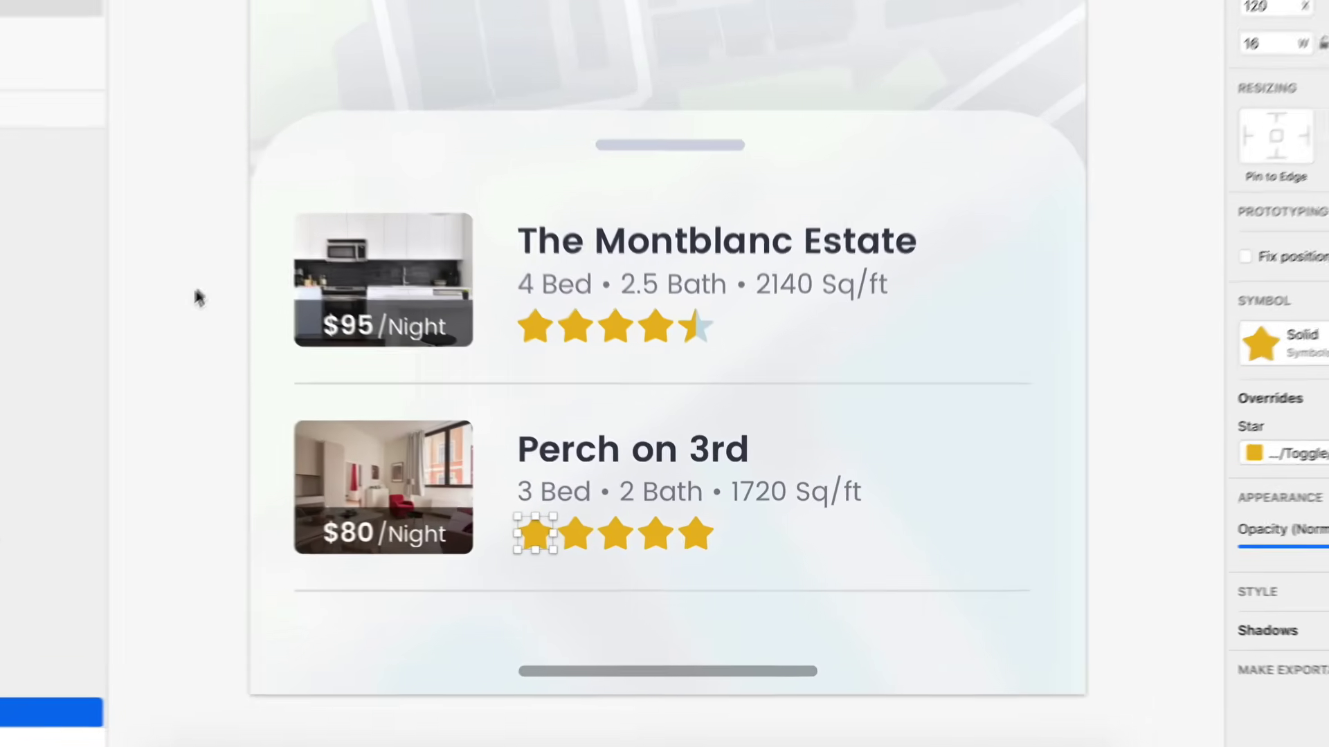
{"action": "left_click", "coordinate": [331, 357]}
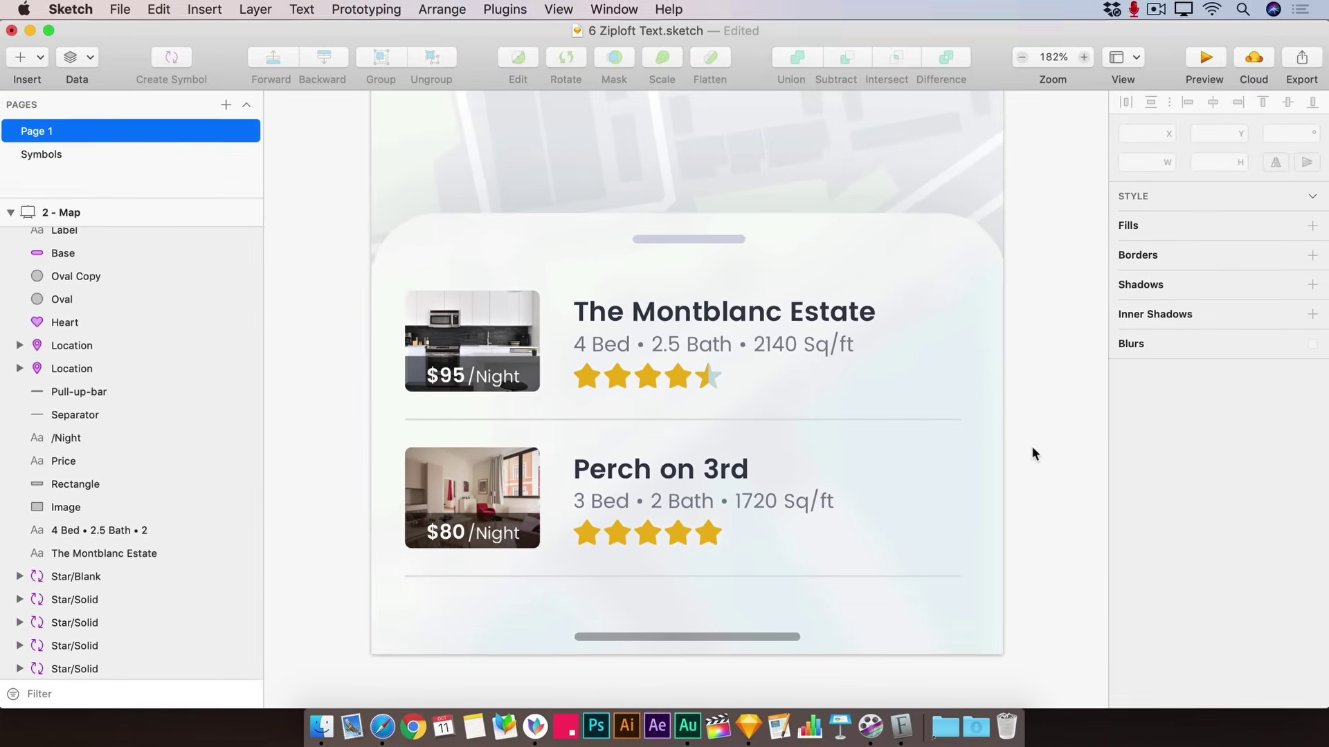
Undo all the point edits to the Star/Solid symbol and return to Page 1 with nothing selected
{"action": "key", "text": "super+z"}
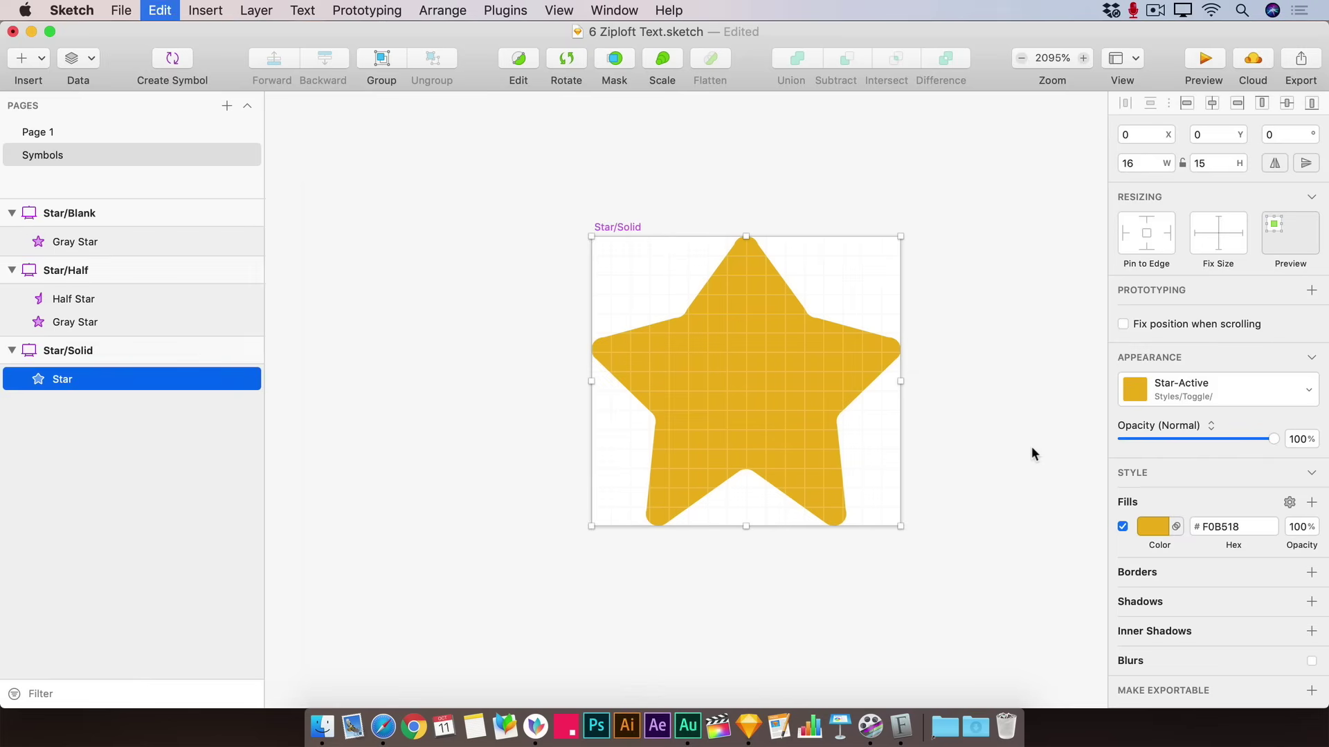
{"action": "key", "text": "super+z"}
{"action": "key", "text": "super+z"}
{"action": "key", "text": "super+z"}
{"action": "key", "text": "super+z"}
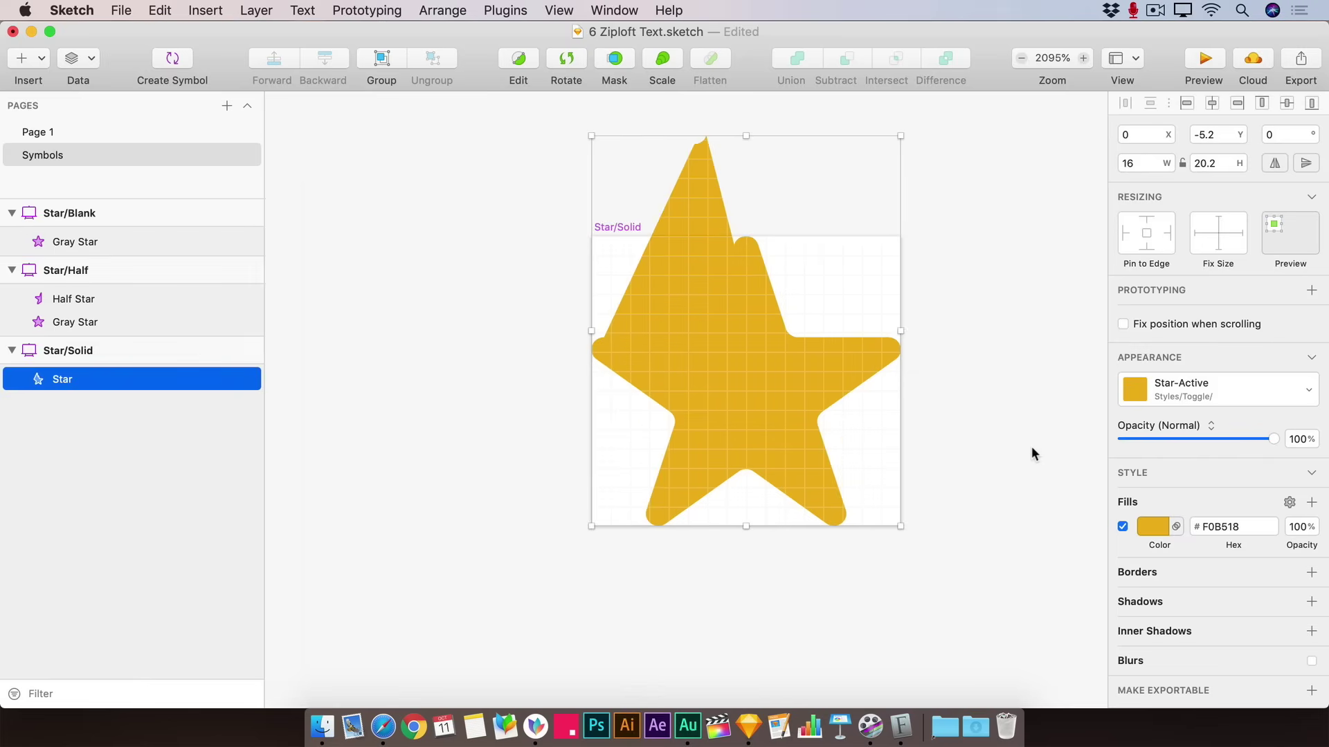
{"action": "key", "text": "super+z"}
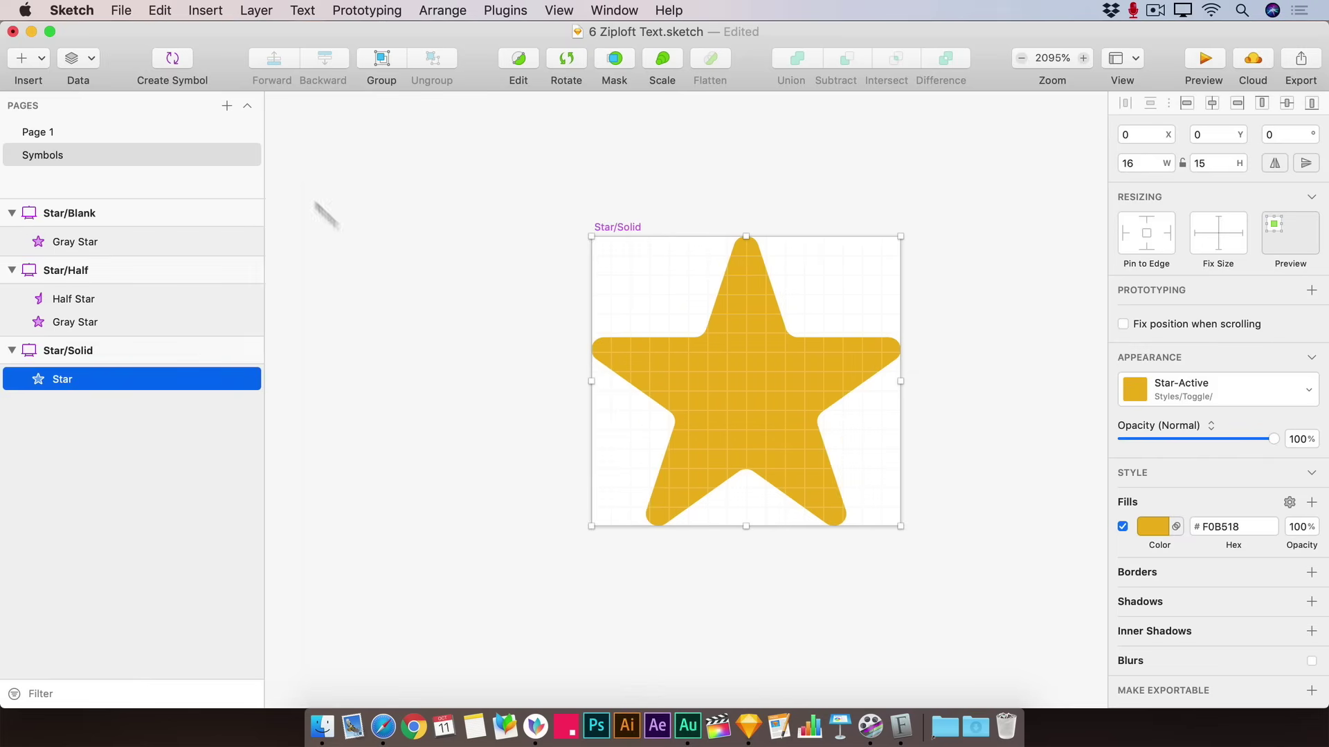
{"action": "left_click", "coordinate": [147, 130]}
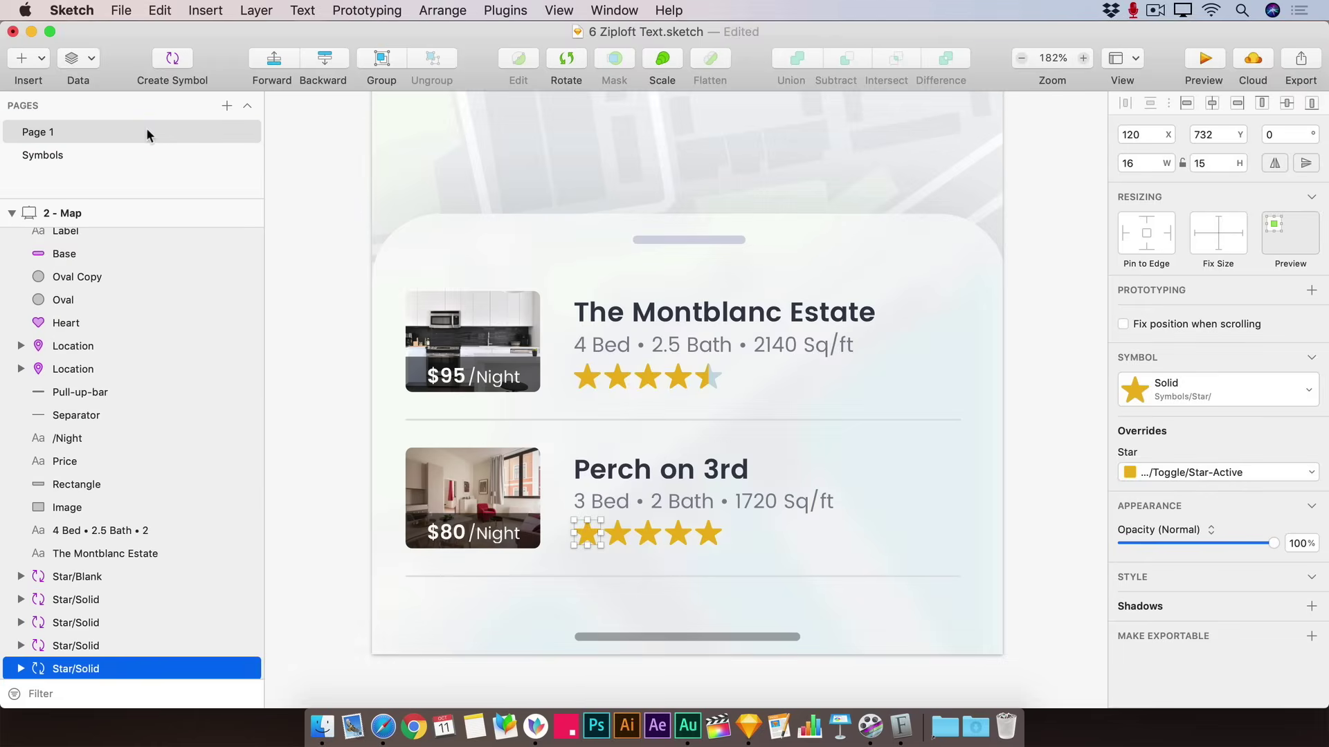
{"action": "left_click", "coordinate": [1037, 443]}
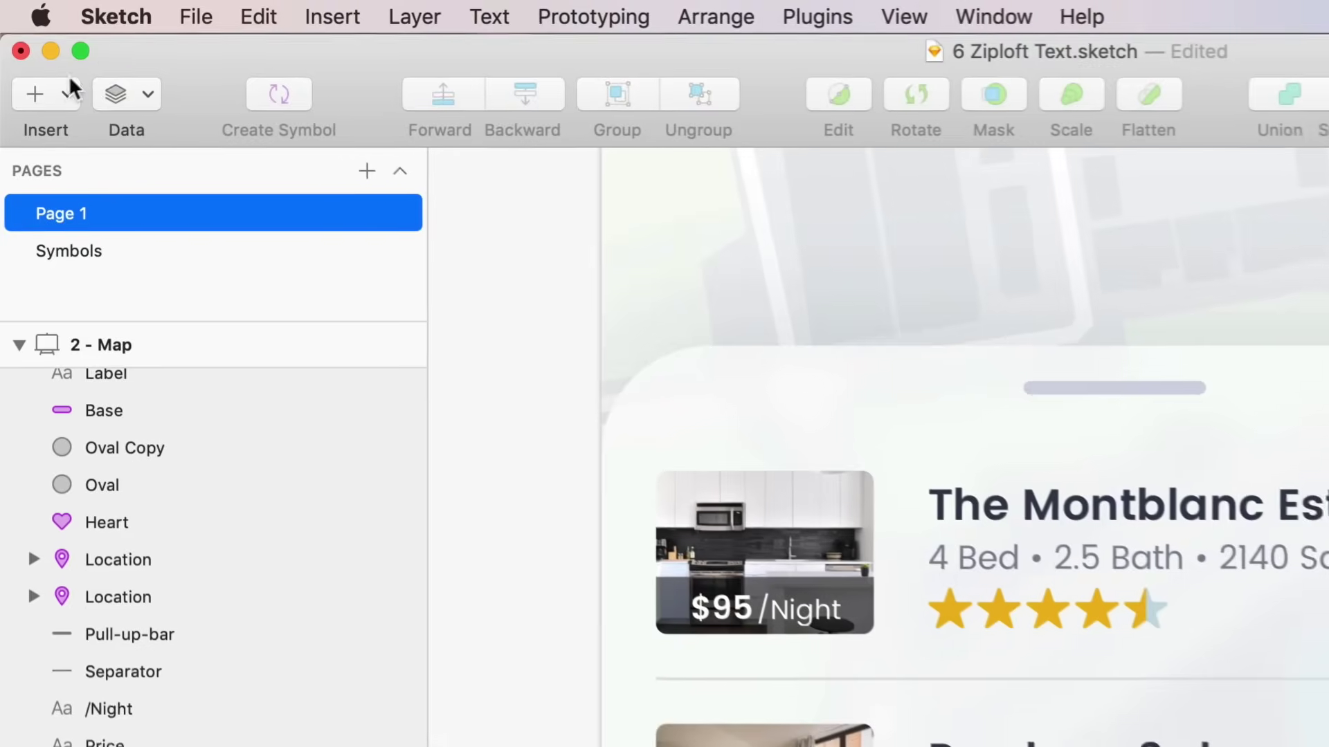
Insert a Star/Solid symbol from the document's symbols on the map screen, to the right of The Montblanc Estate's star rating
{"action": "left_click", "coordinate": [72, 90]}
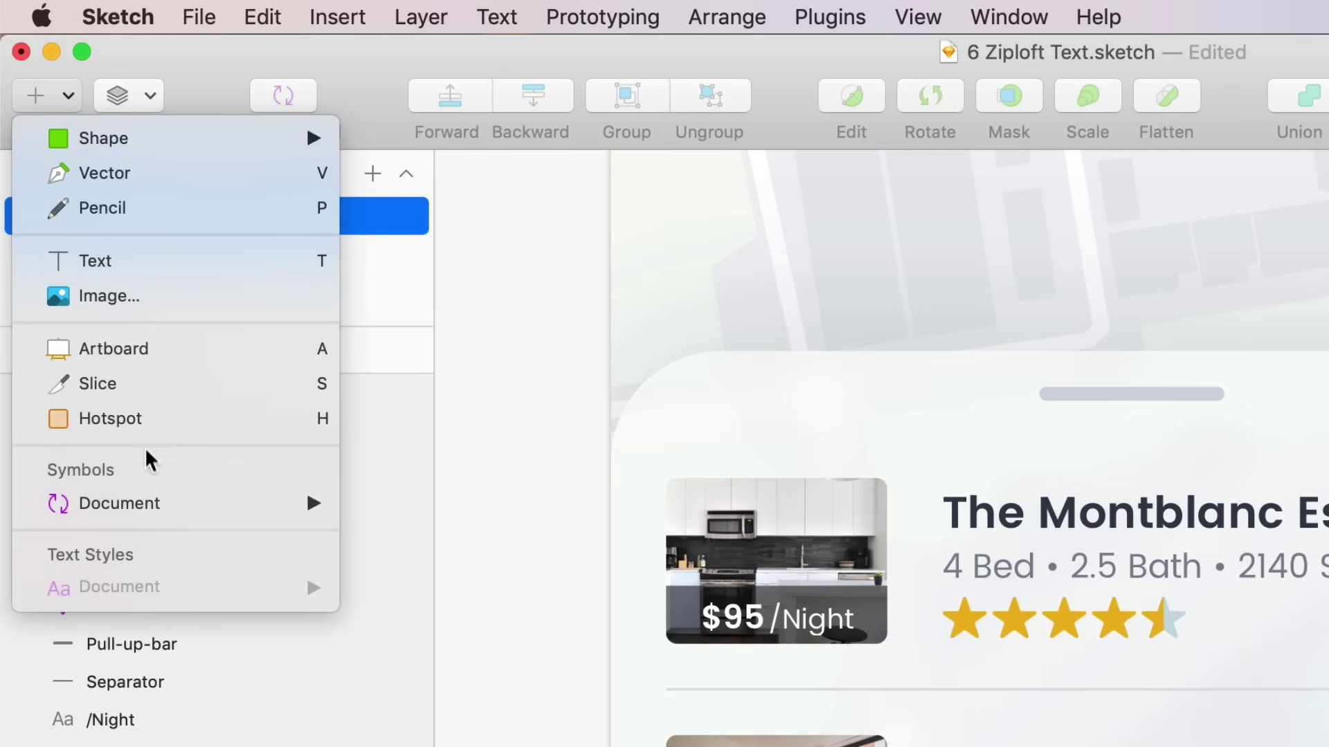
{"action": "mouse_move", "coordinate": [153, 504]}
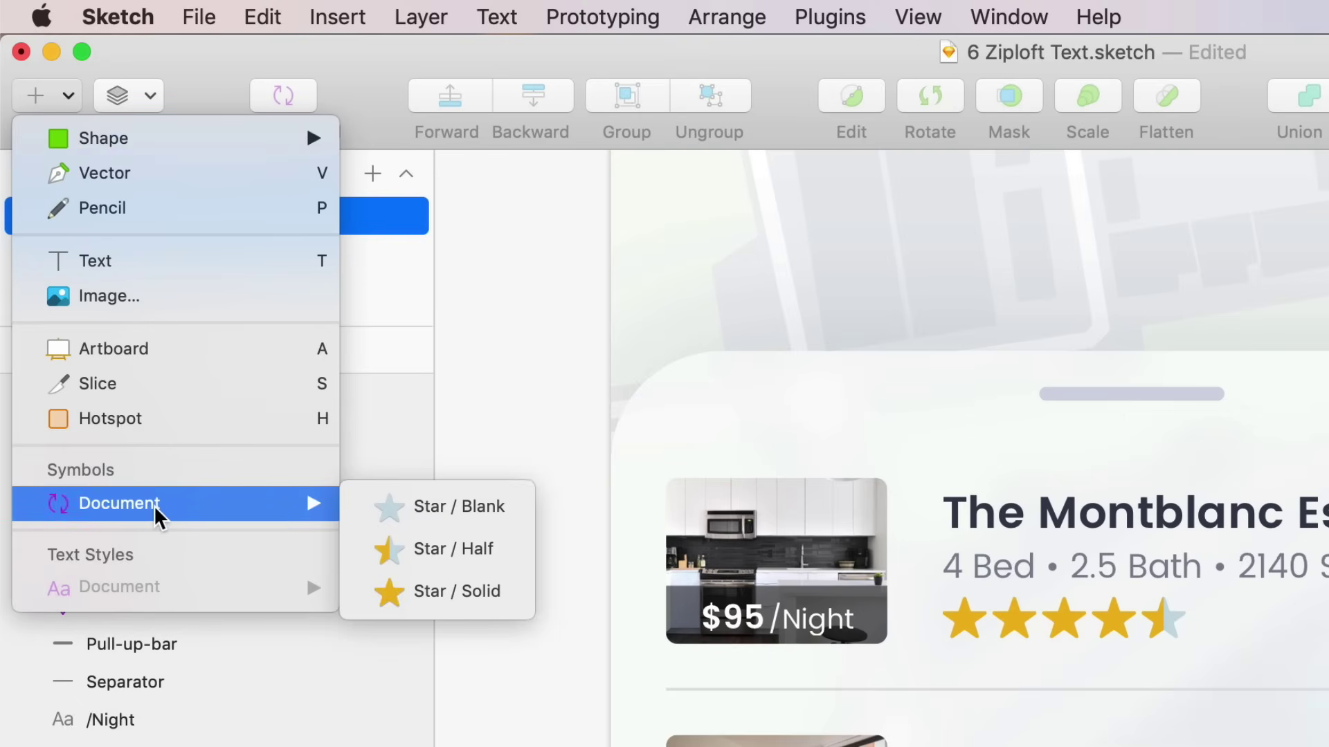
{"action": "left_click", "coordinate": [495, 599]}
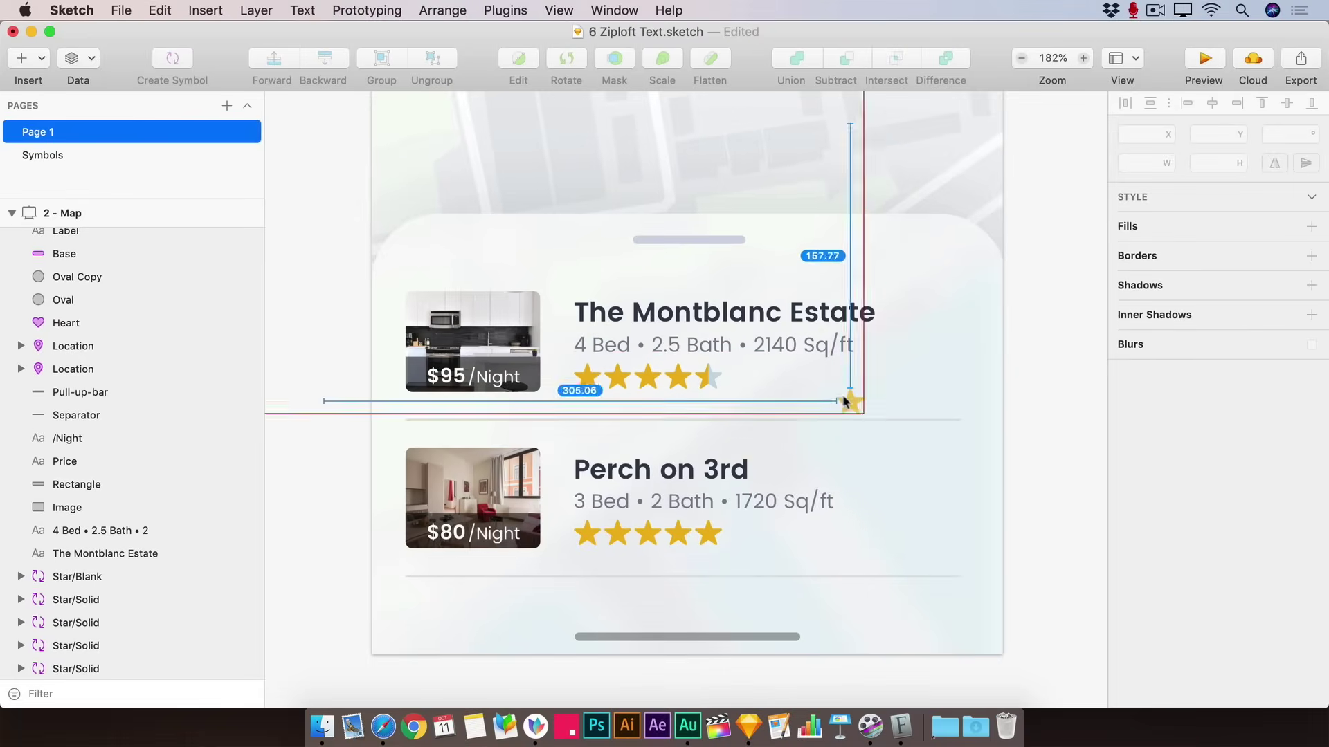
{"action": "left_click", "coordinate": [830, 378]}
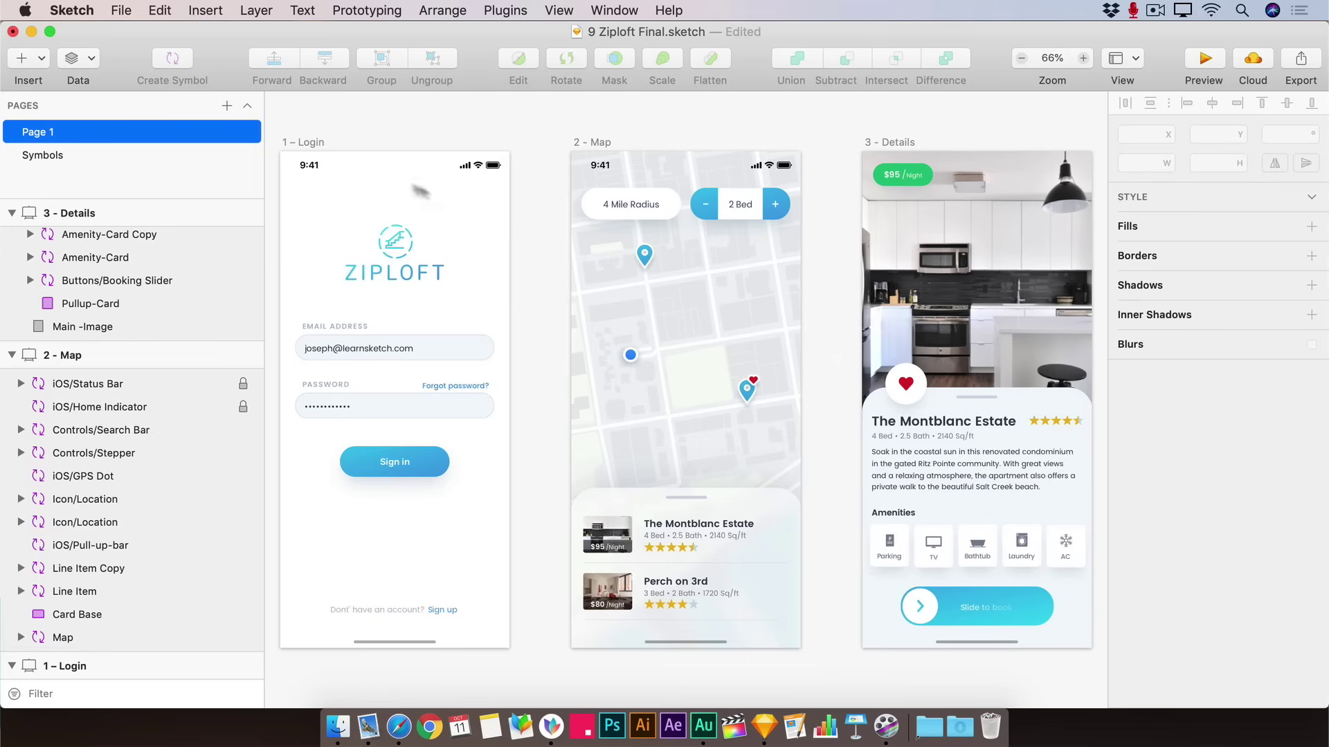
Make the 1 – Login, 2 - Map and 3 - Details artboards exportable together in the 9 Ziploft Final file
{"action": "left_click", "coordinate": [303, 145]}
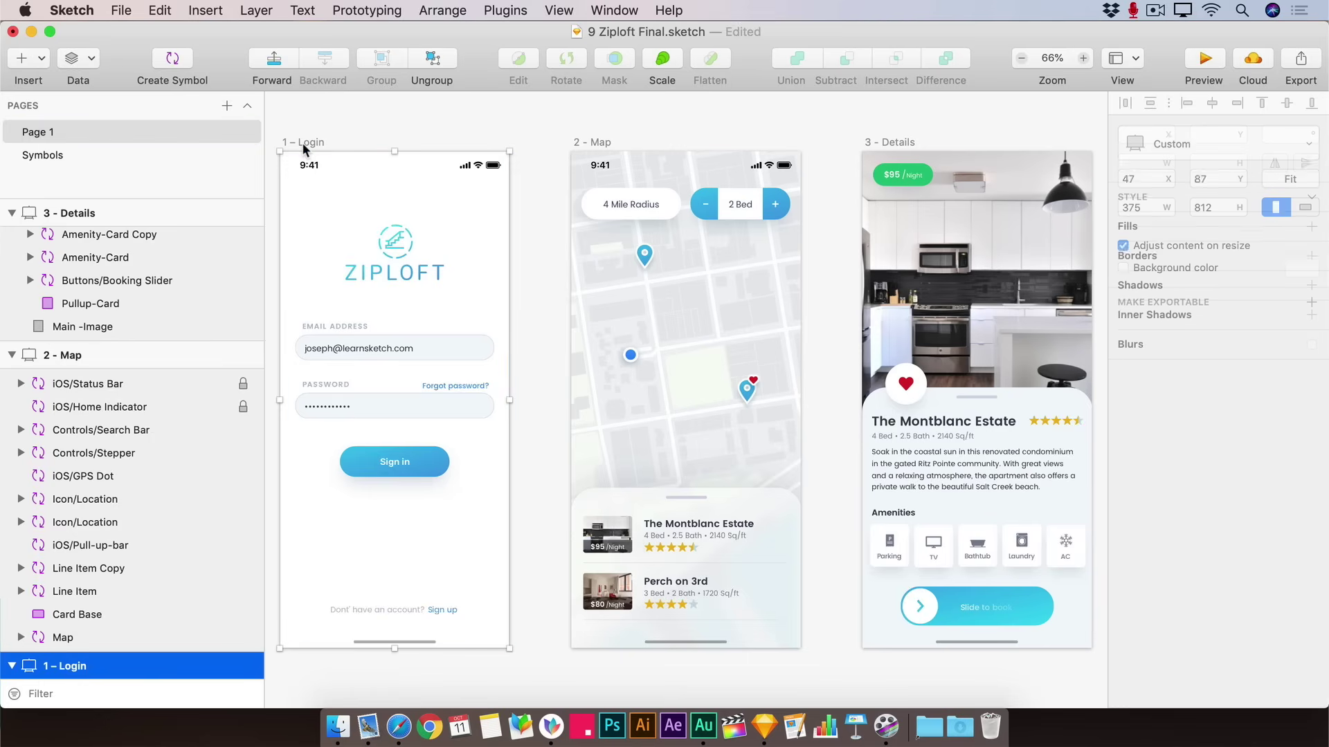
{"action": "left_click", "coordinate": [579, 142], "text": "shift"}
{"action": "left_click", "coordinate": [888, 143], "text": "shift"}
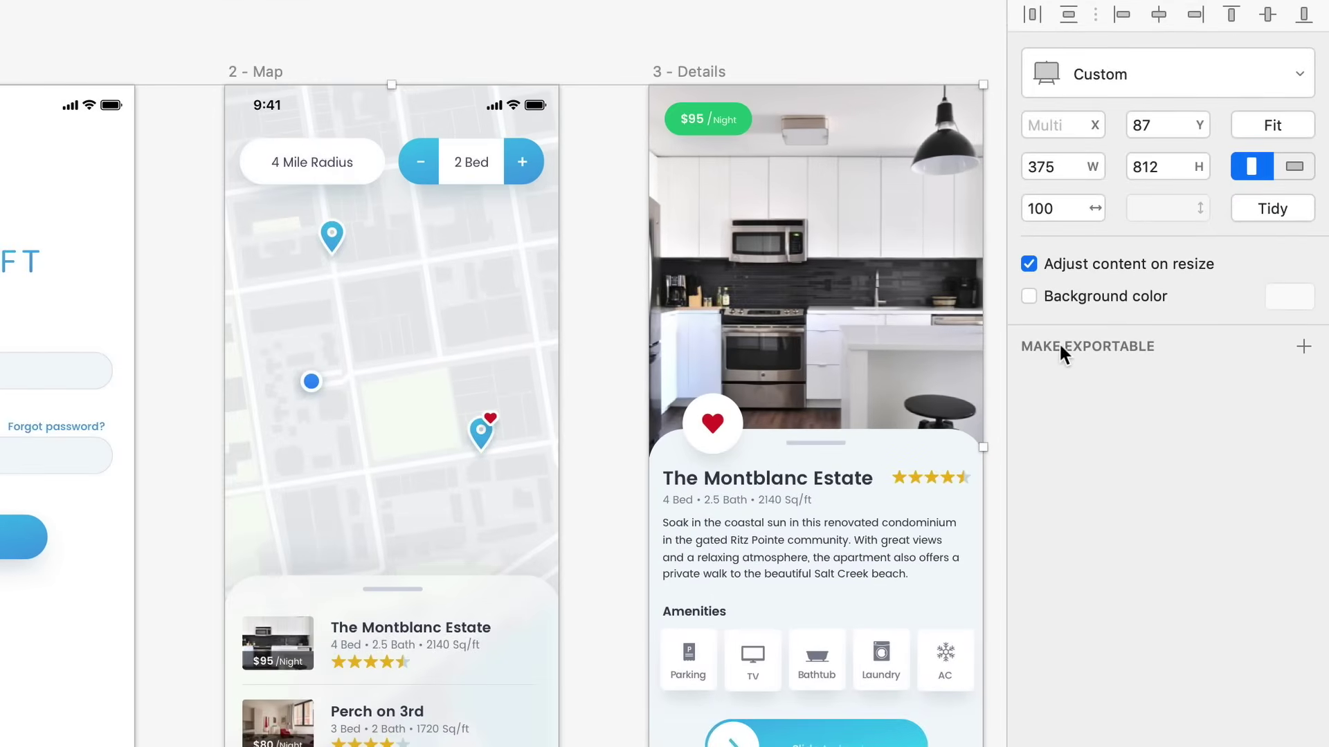
{"action": "left_click", "coordinate": [1177, 344]}
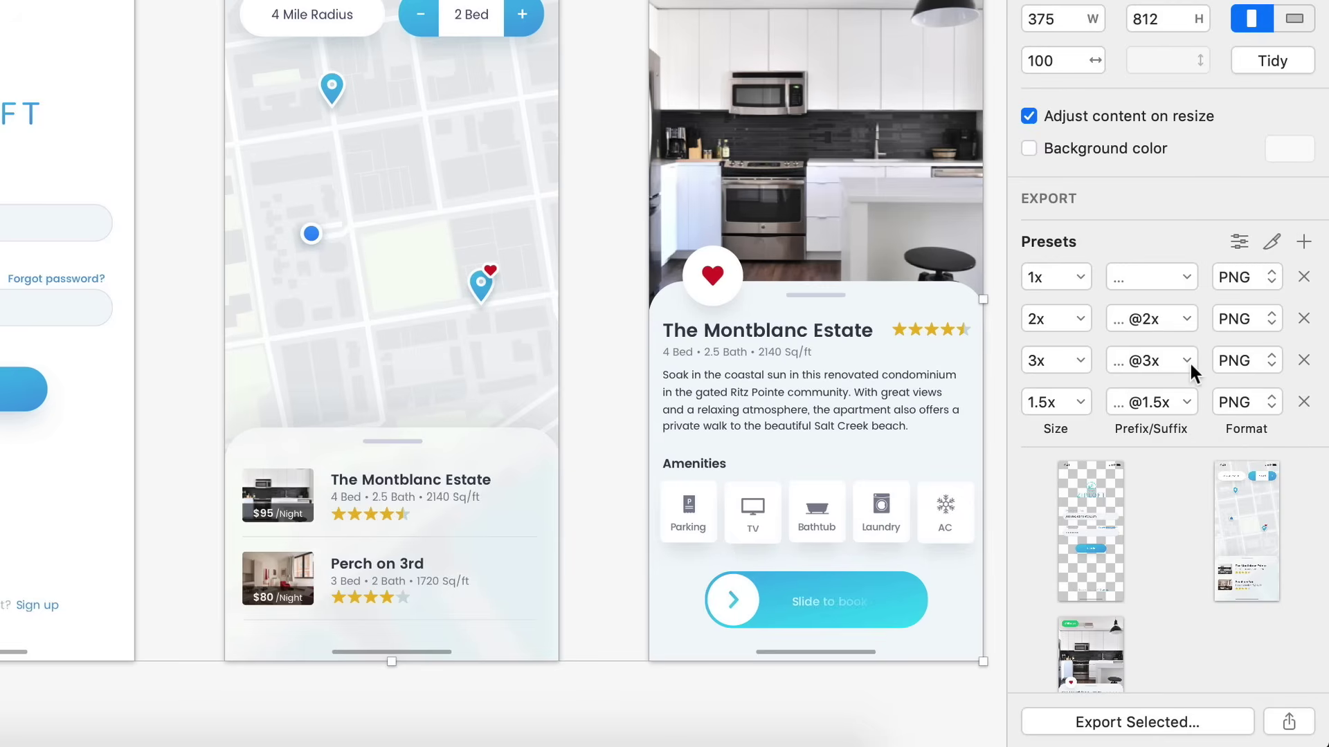
Remove all four export presets from the three artboards and make the artboards exportable again
{"action": "left_click", "coordinate": [1304, 277]}
{"action": "left_click", "coordinate": [1303, 277]}
{"action": "left_click", "coordinate": [1304, 277]}
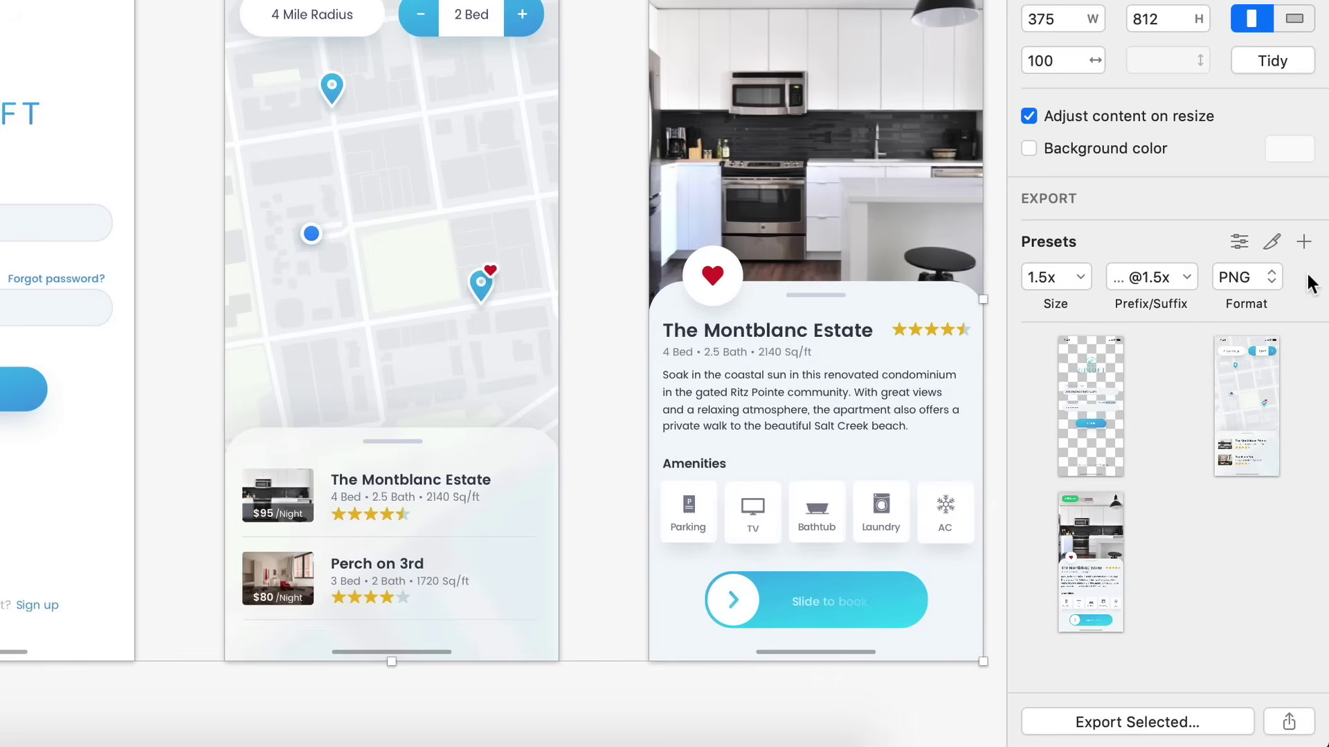
{"action": "left_click", "coordinate": [1304, 277]}
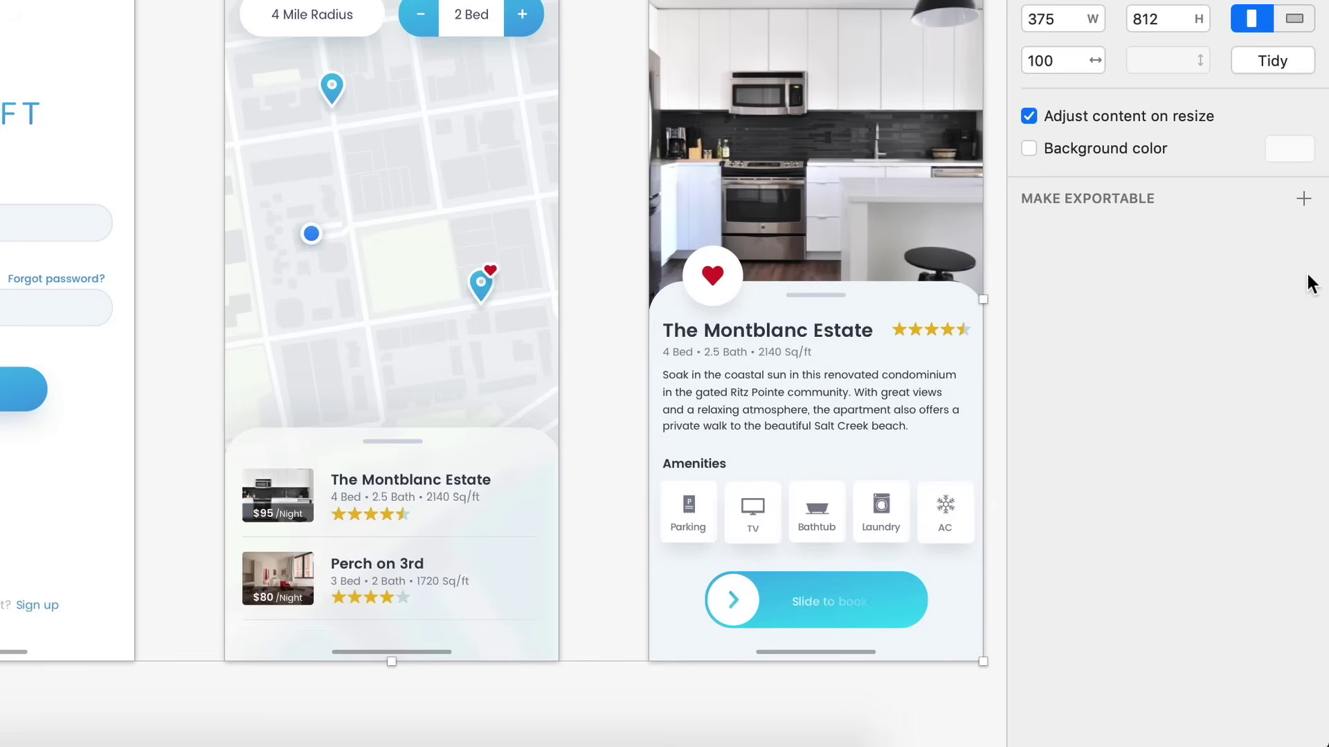
{"action": "left_click", "coordinate": [1190, 196]}
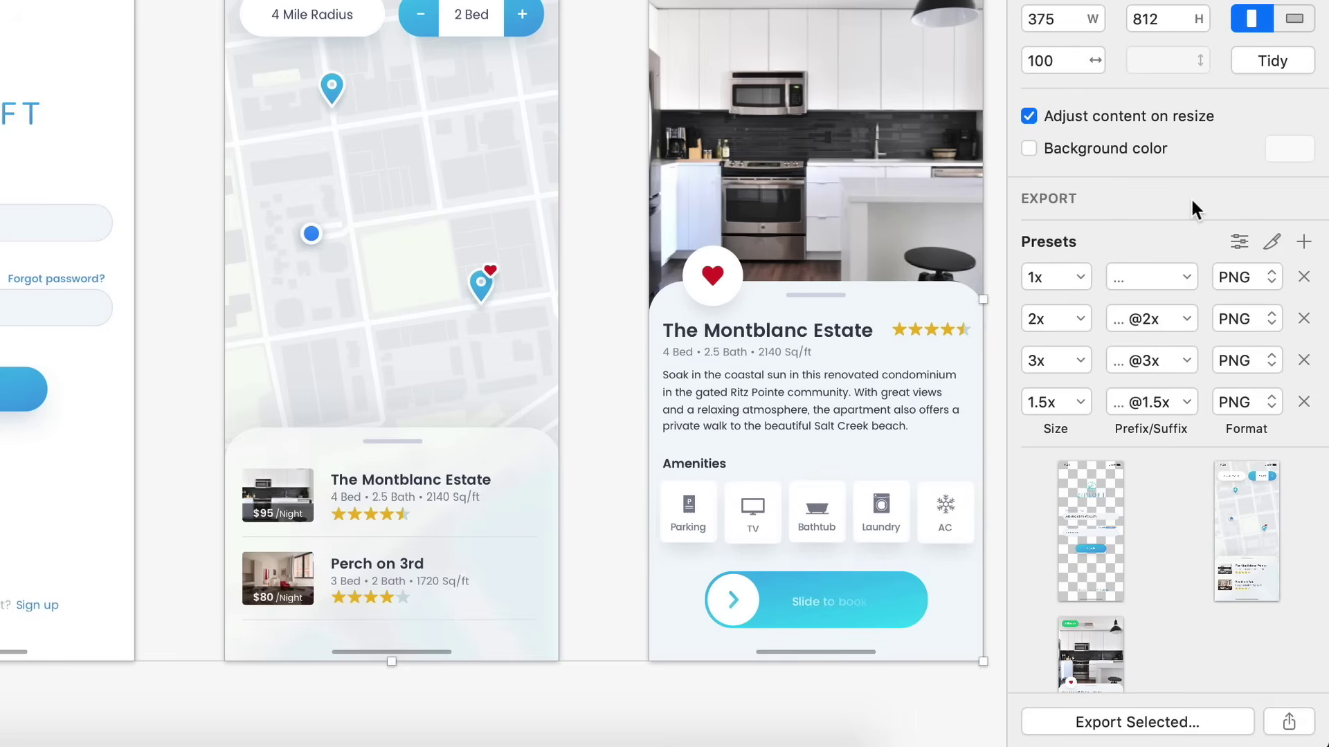
Remove the 1x, 2x and 1.5x export presets and enable the background color for the three artboards
{"action": "left_click", "coordinate": [1304, 277]}
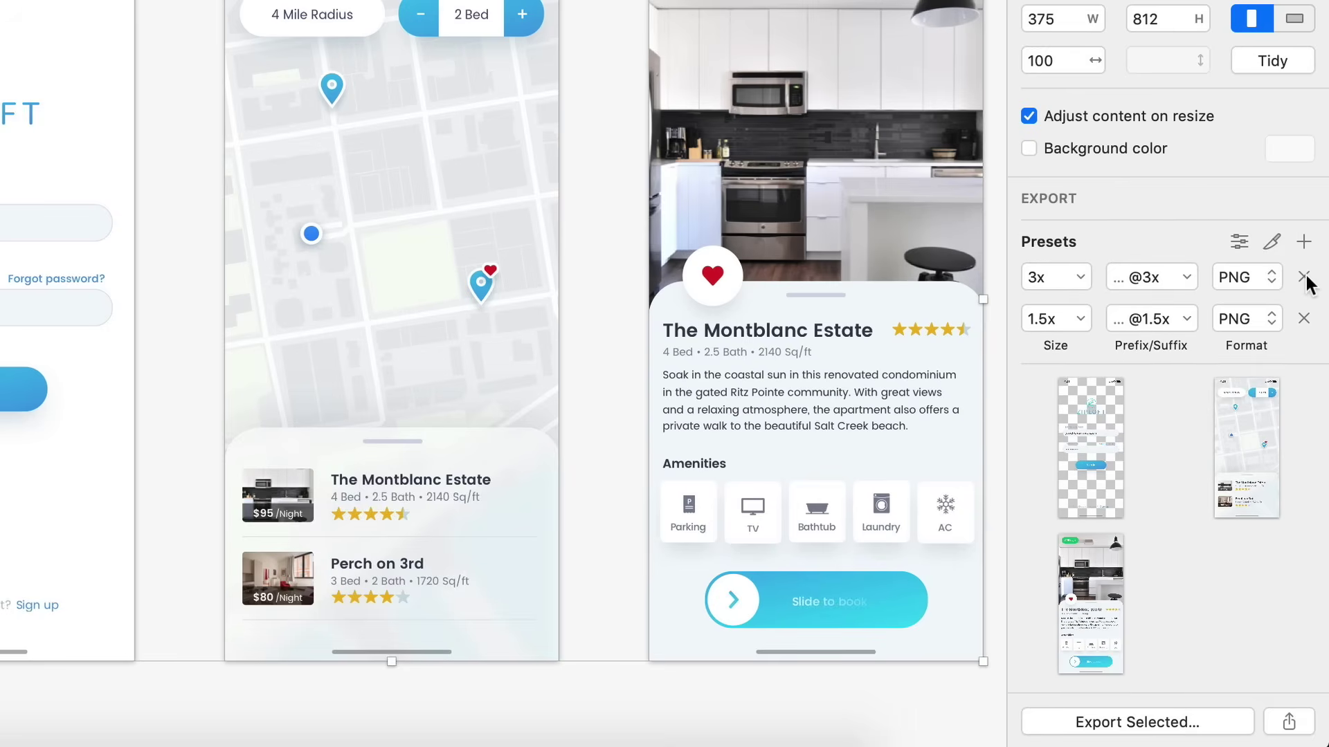
{"action": "left_click", "coordinate": [1304, 319]}
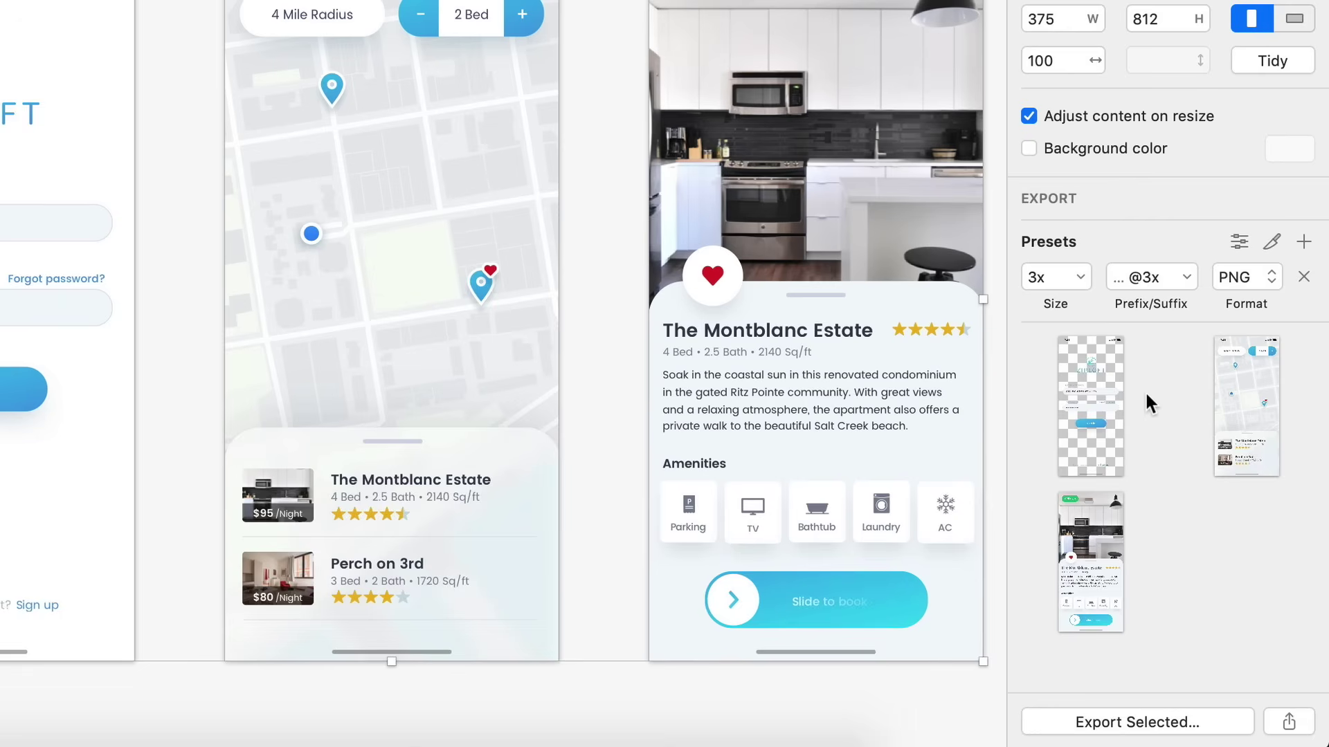
{"action": "left_click", "coordinate": [1029, 149]}
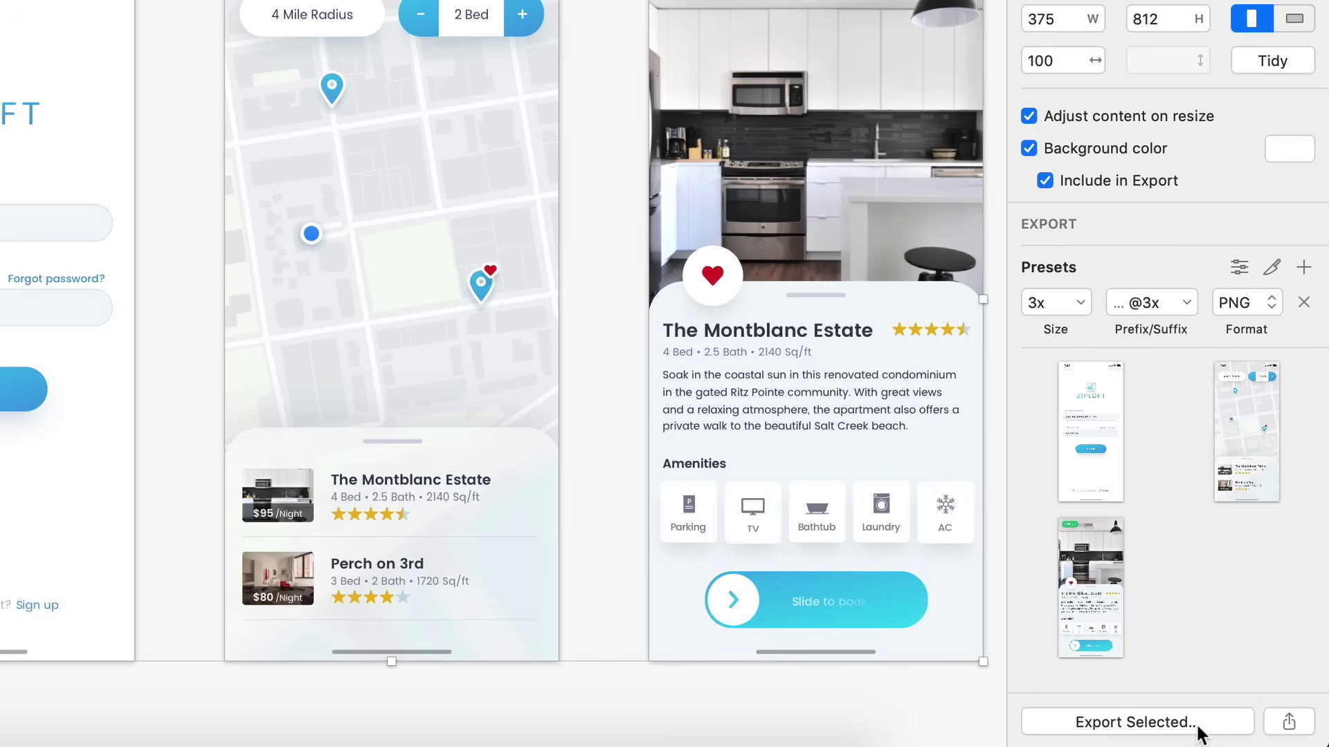
Try out placing the login screen's export preview in a new Mail message, look it over, and discard the message without saving a draft
{"action": "left_click", "coordinate": [1297, 727]}
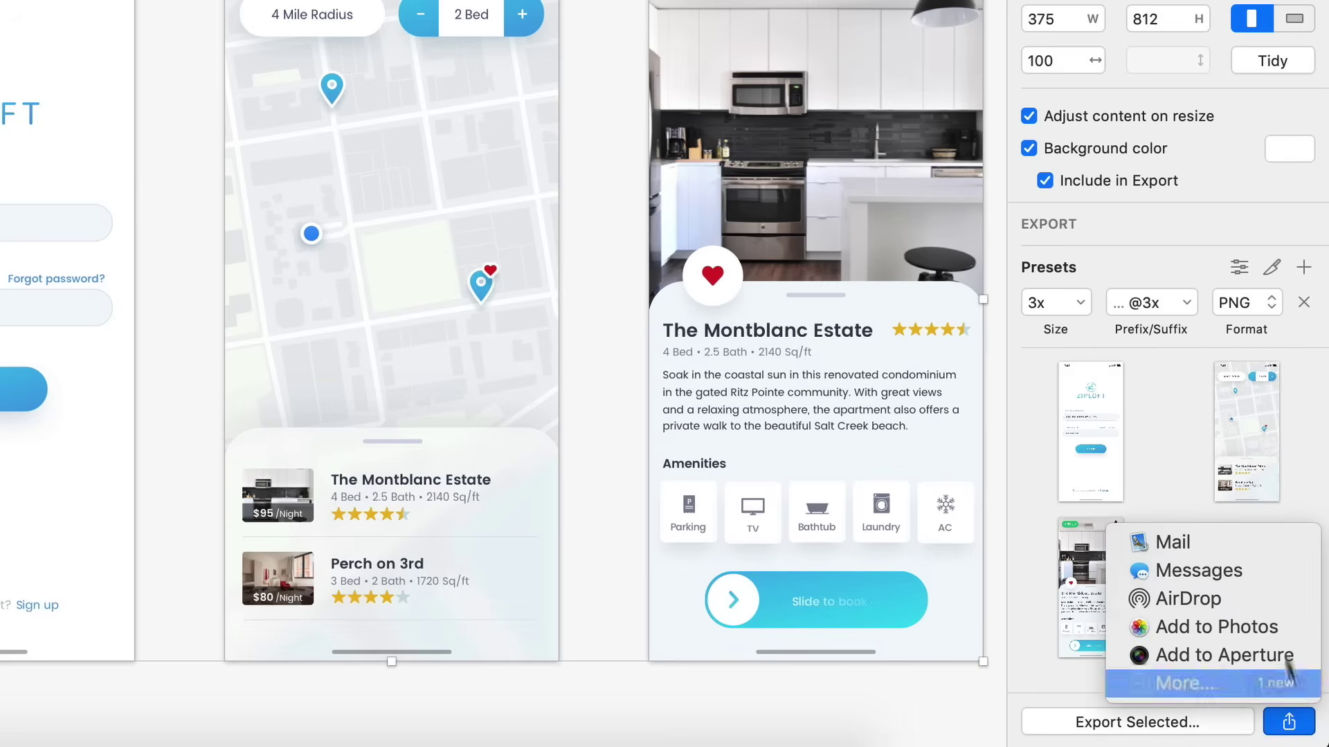
{"action": "left_click", "coordinate": [1182, 468]}
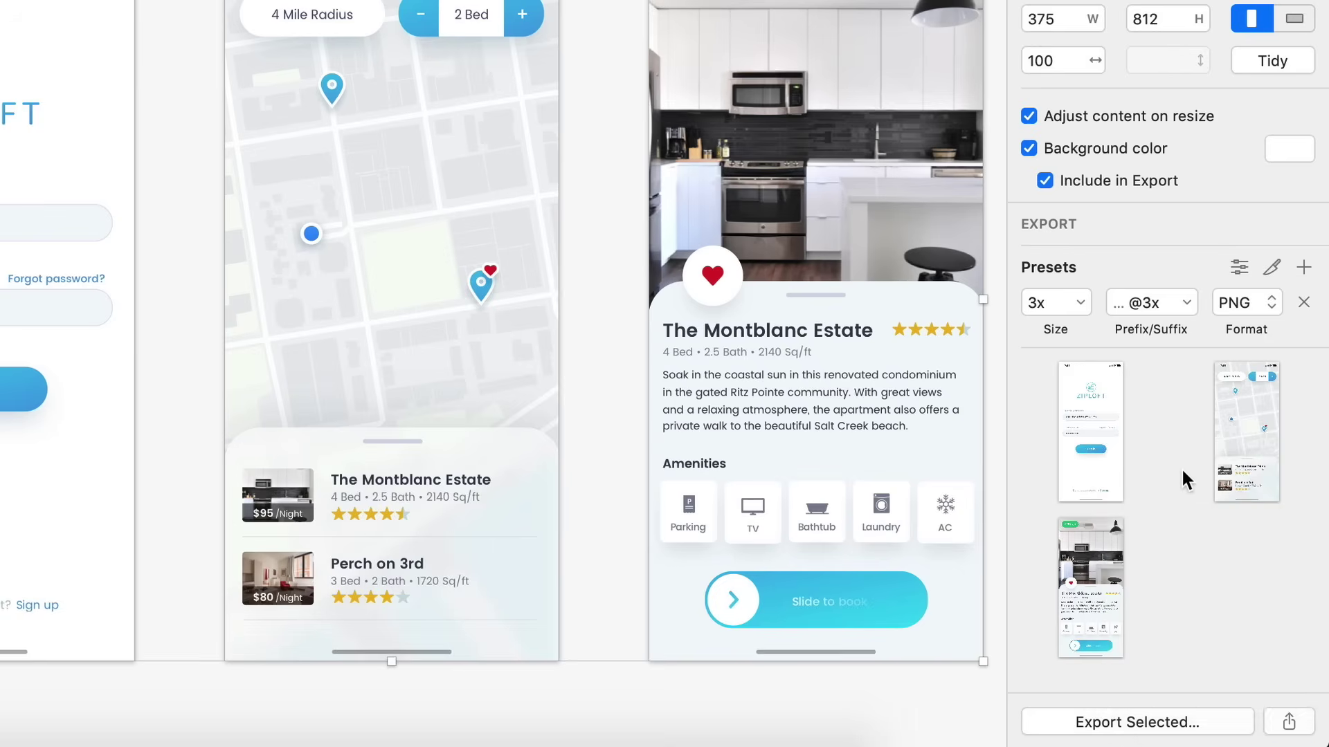
{"action": "left_click_drag", "start_coordinate": [1117, 440], "coordinate": [1084, 441]}
{"action": "mouse_move", "coordinate": [1315, 386]}
{"action": "left_mouse_down"}
{"action": "mouse_move", "coordinate": [288, 662]}
{"action": "mouse_move", "coordinate": [208, 719]}
{"action": "mouse_move", "coordinate": [232, 718]}
{"action": "left_mouse_up"}
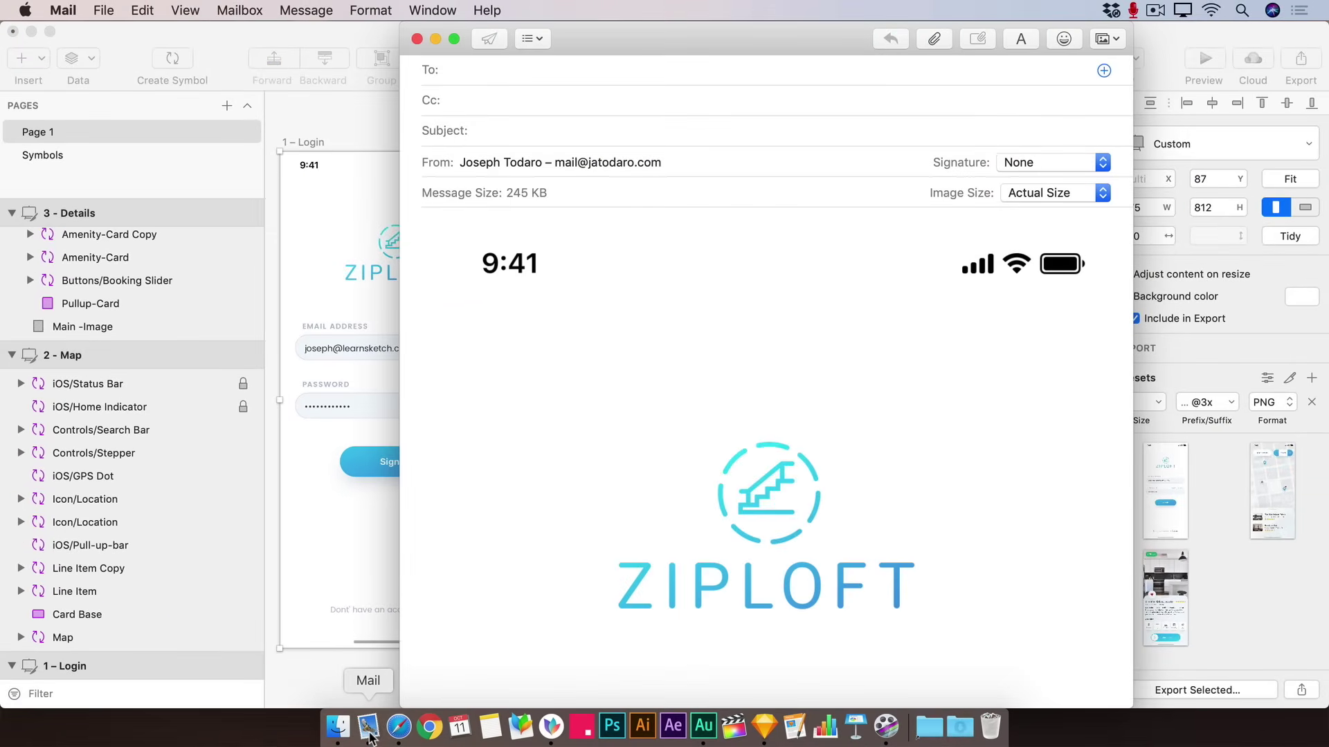
{"action": "scroll", "coordinate": [714, 510], "scroll_direction": "down", "scroll_amount": 15}
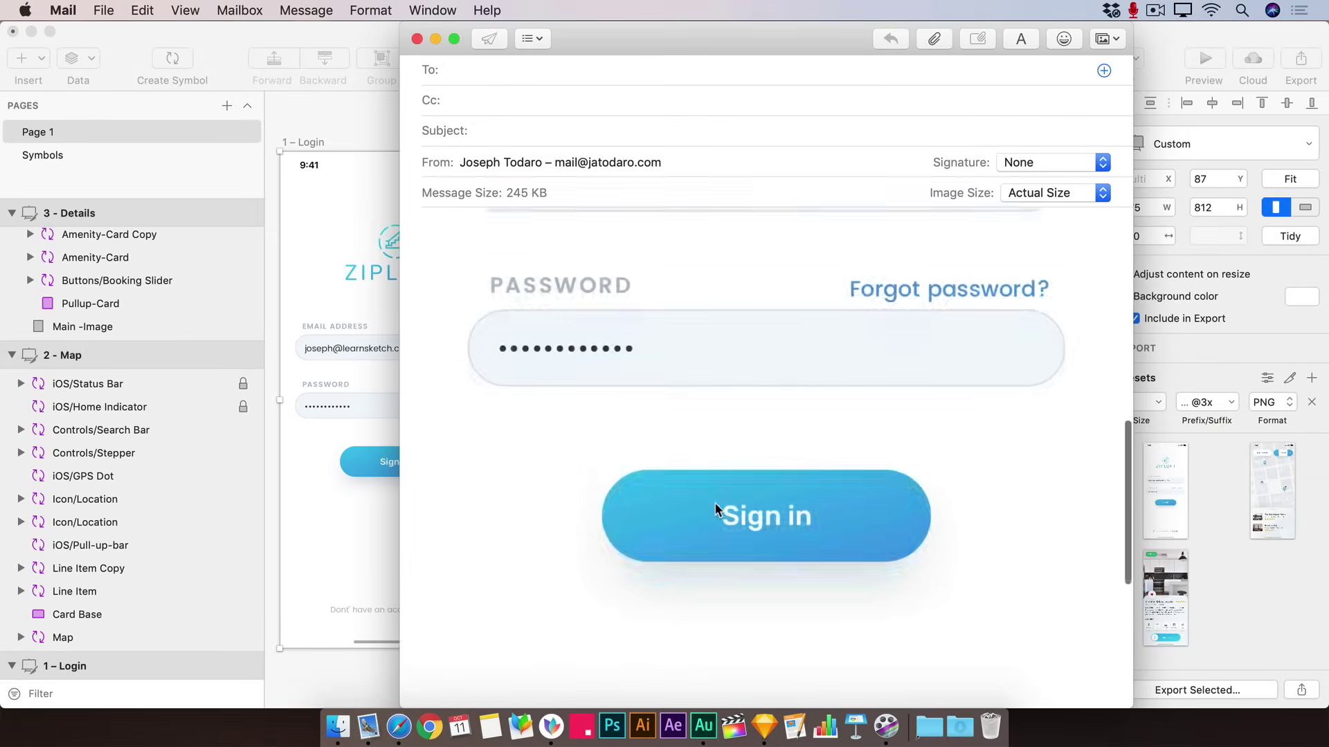
{"action": "scroll", "coordinate": [714, 510], "scroll_direction": "up", "scroll_amount": 15}
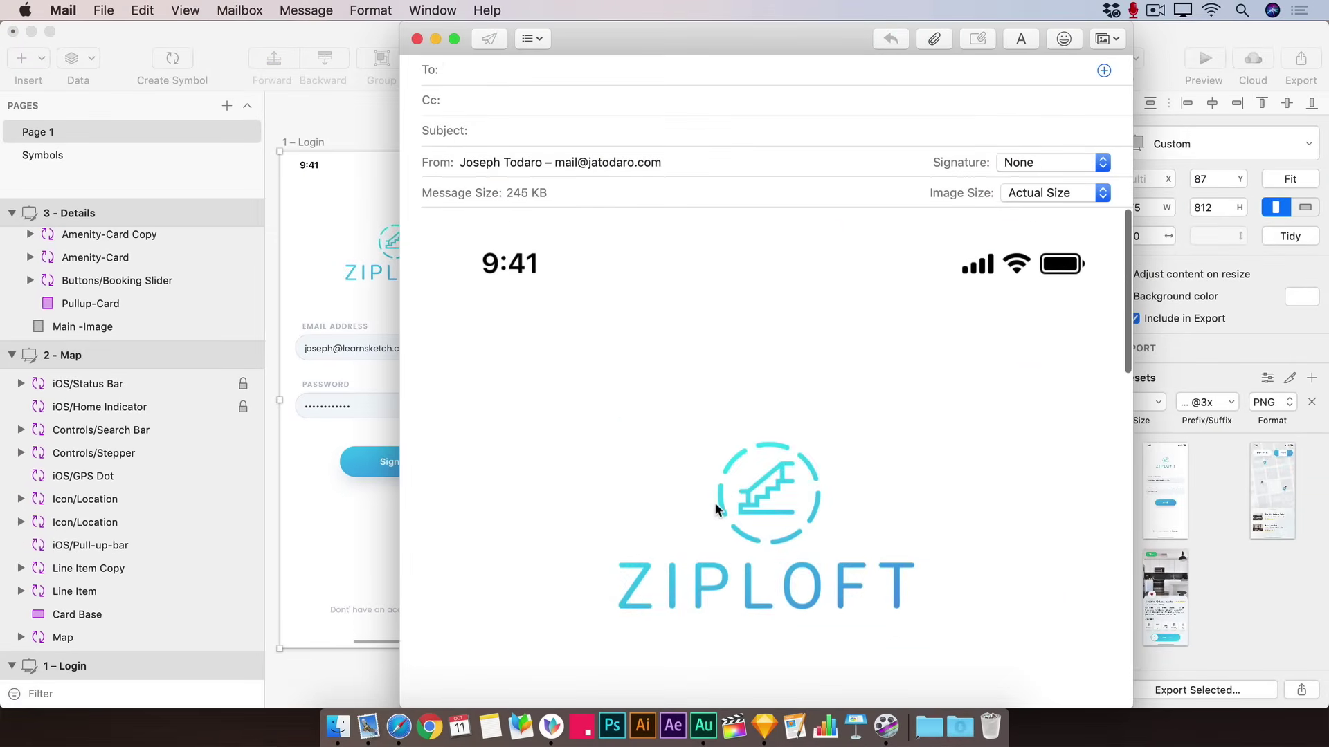
{"action": "left_click", "coordinate": [416, 38]}
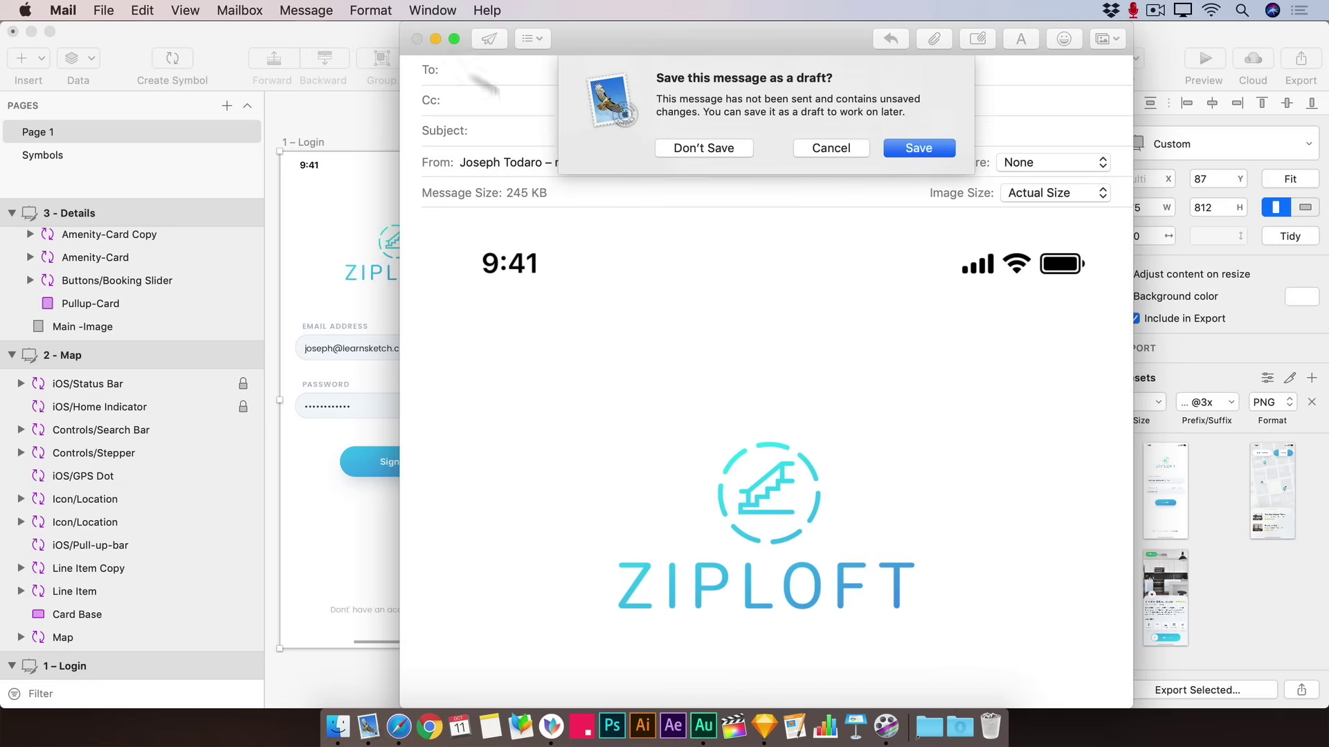
{"action": "left_click", "coordinate": [725, 150]}
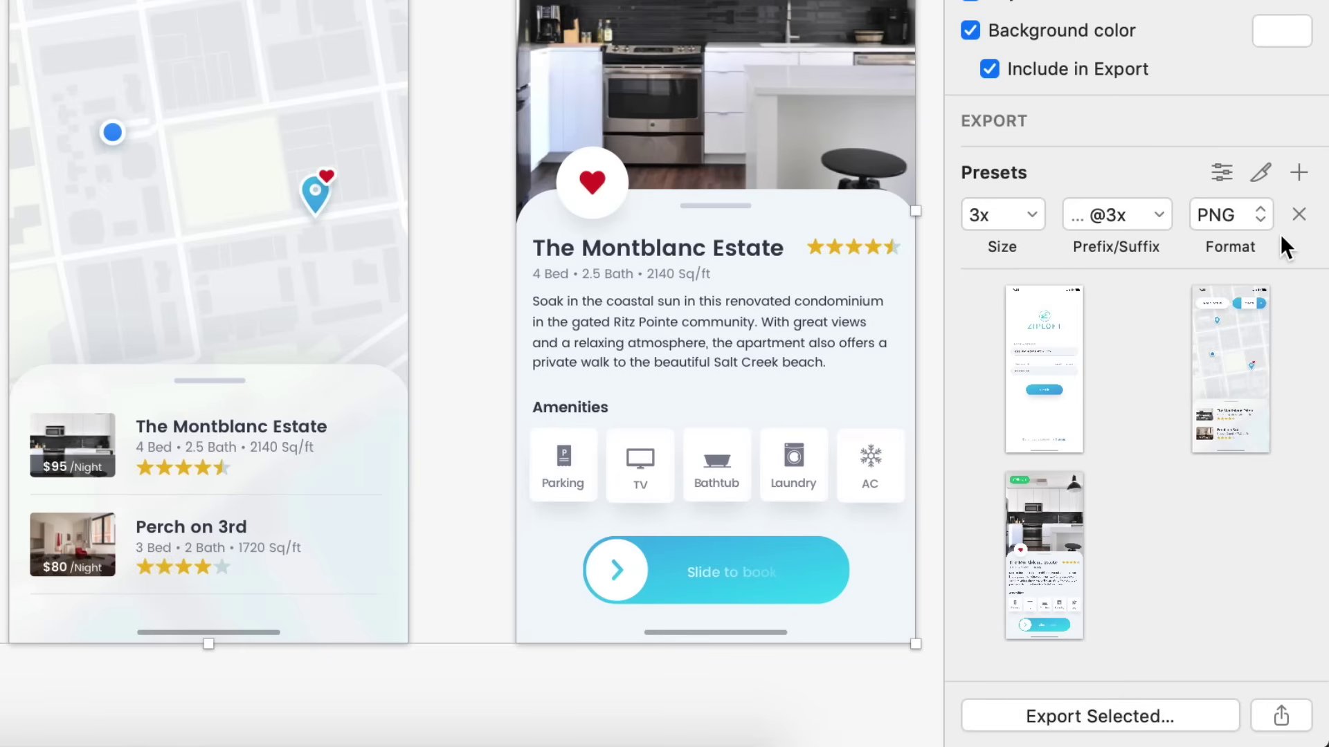
Review the export formats for the 3x preset, switching it to JPG and back to PNG
{"action": "left_click", "coordinate": [1266, 216]}
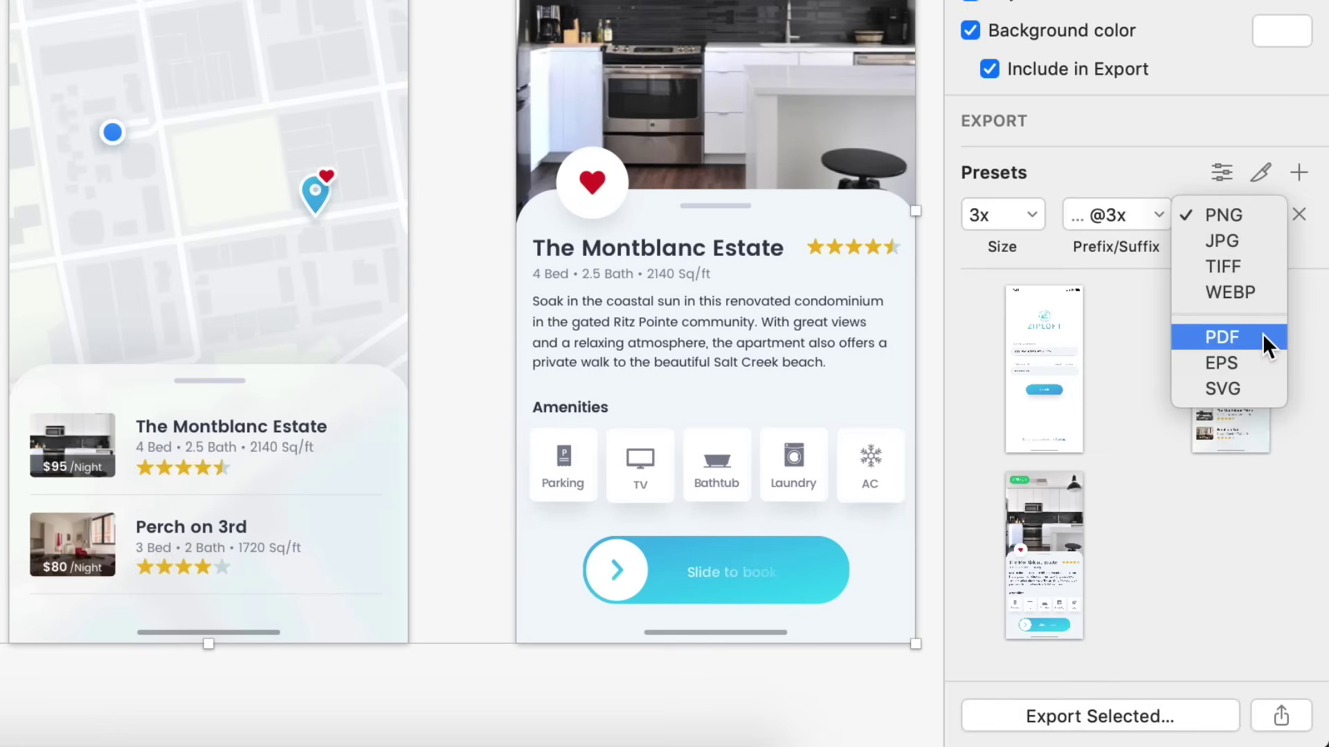
{"action": "left_click", "coordinate": [1269, 218]}
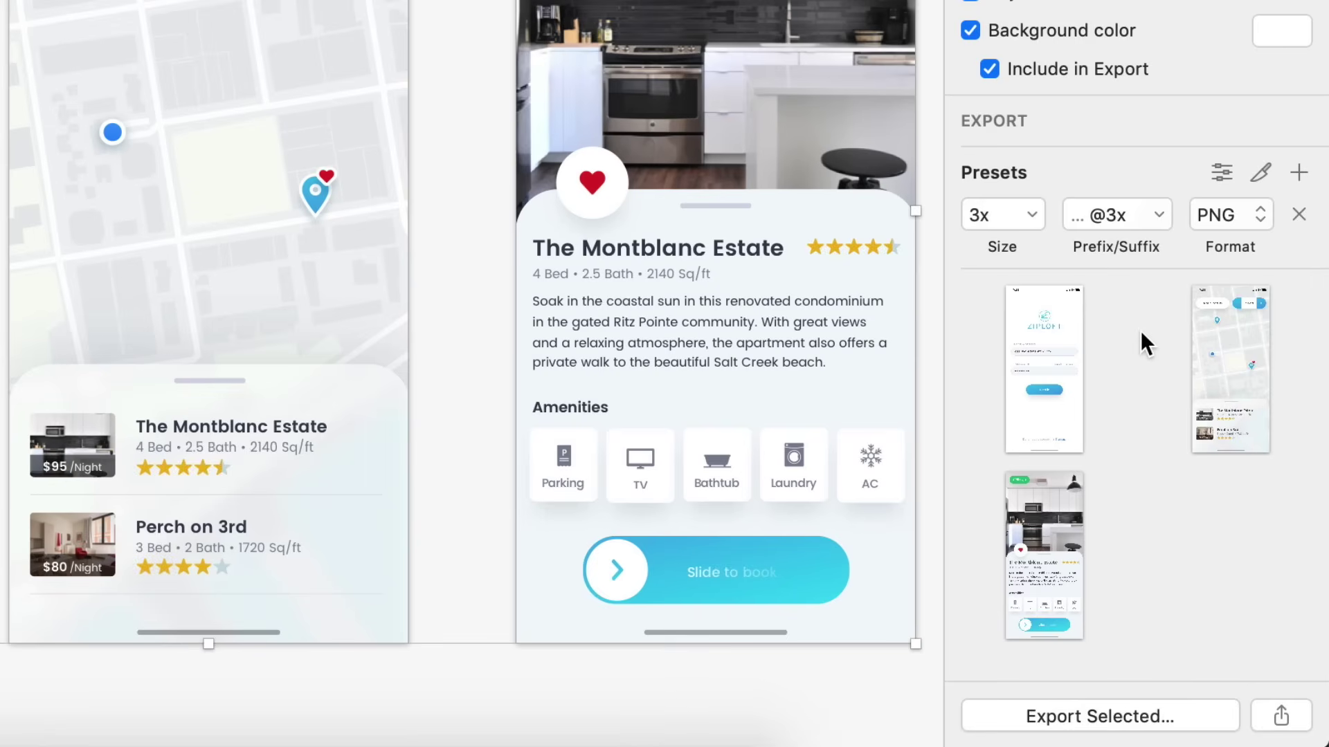
{"action": "left_click", "coordinate": [1250, 217]}
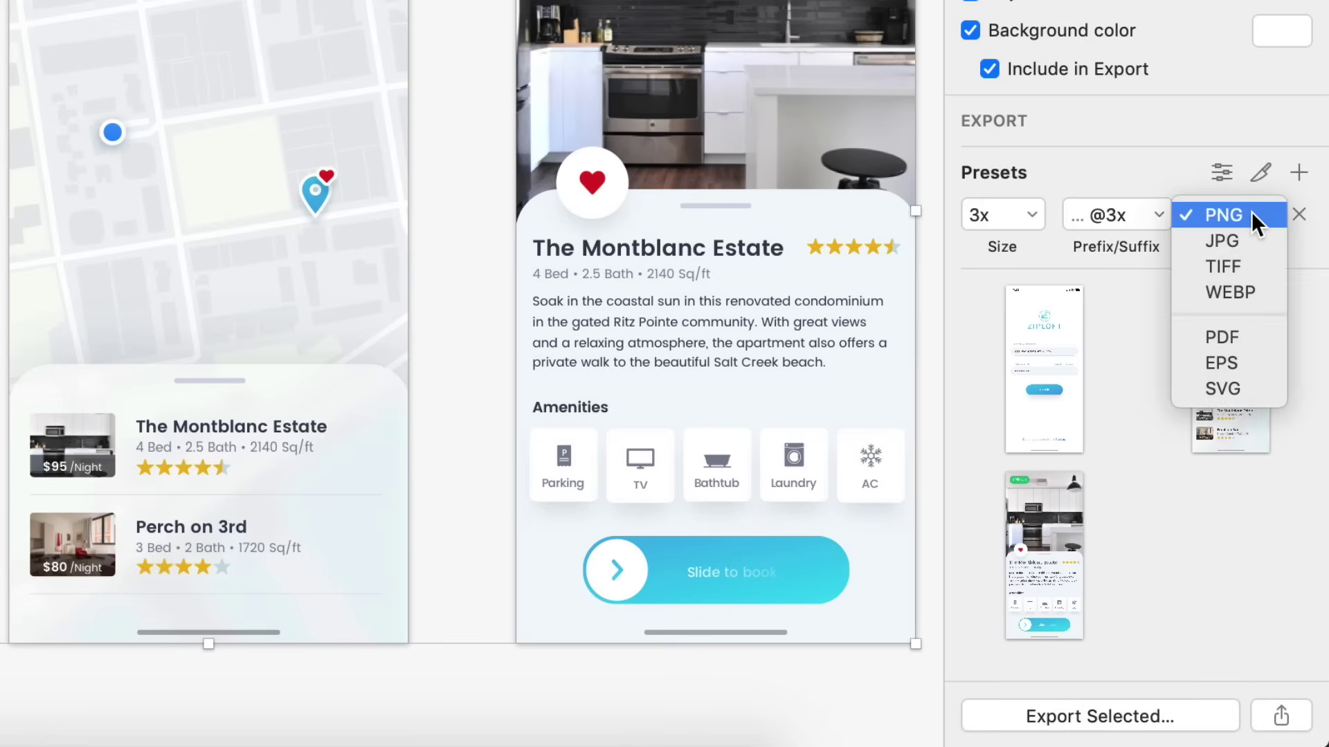
{"action": "left_click", "coordinate": [1257, 240]}
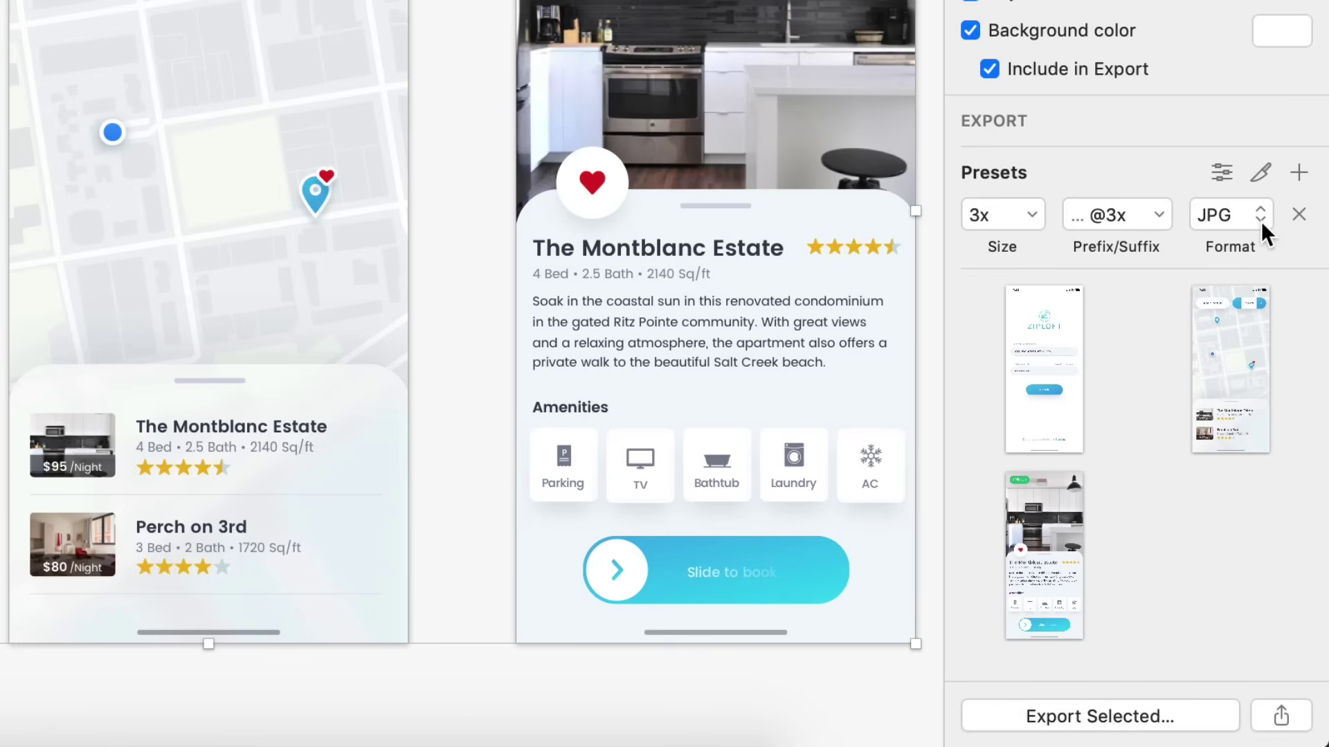
{"action": "left_click", "coordinate": [1262, 221]}
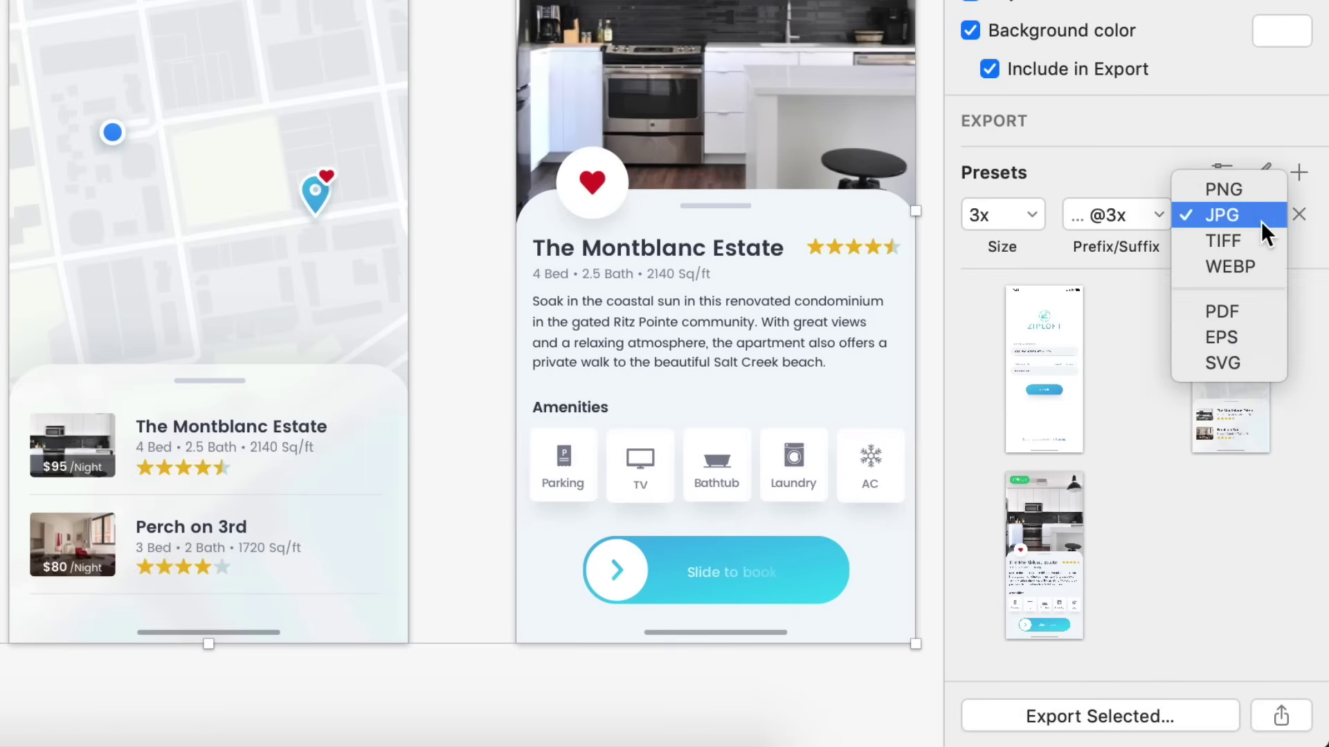
{"action": "left_click", "coordinate": [1241, 190]}
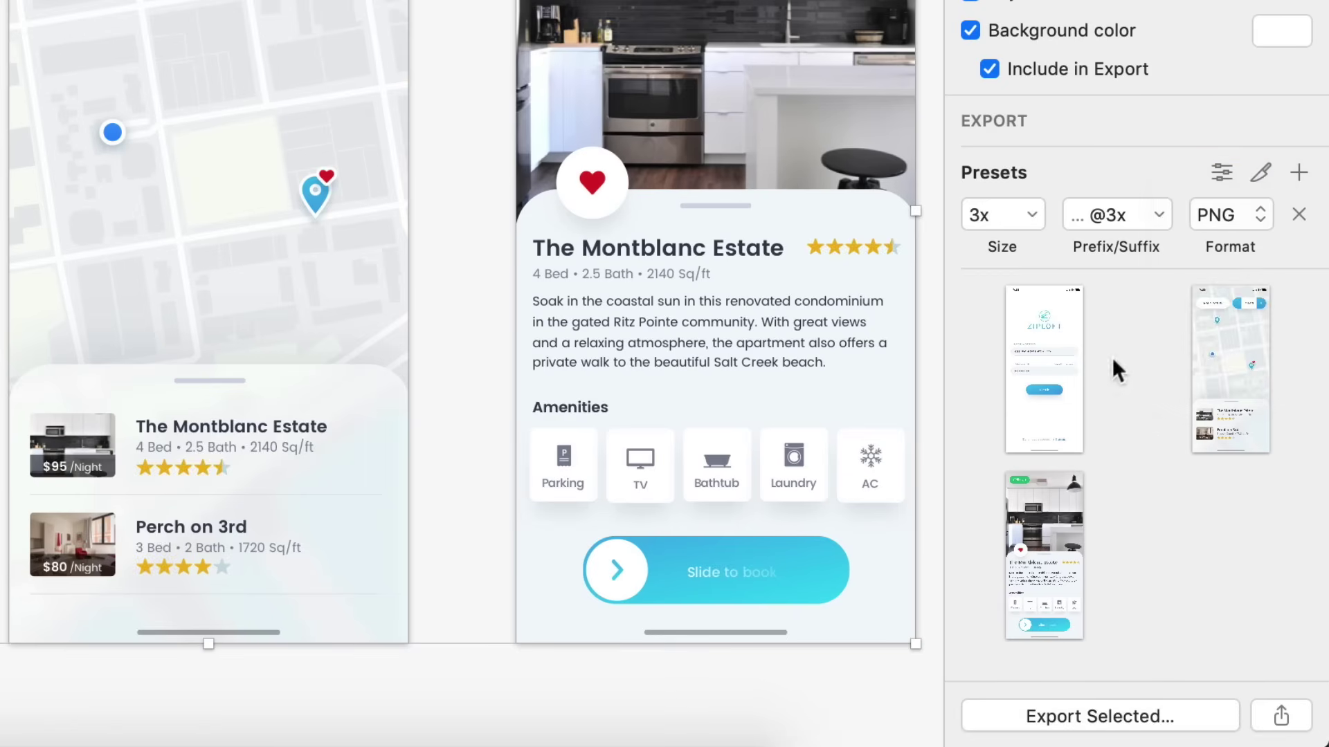